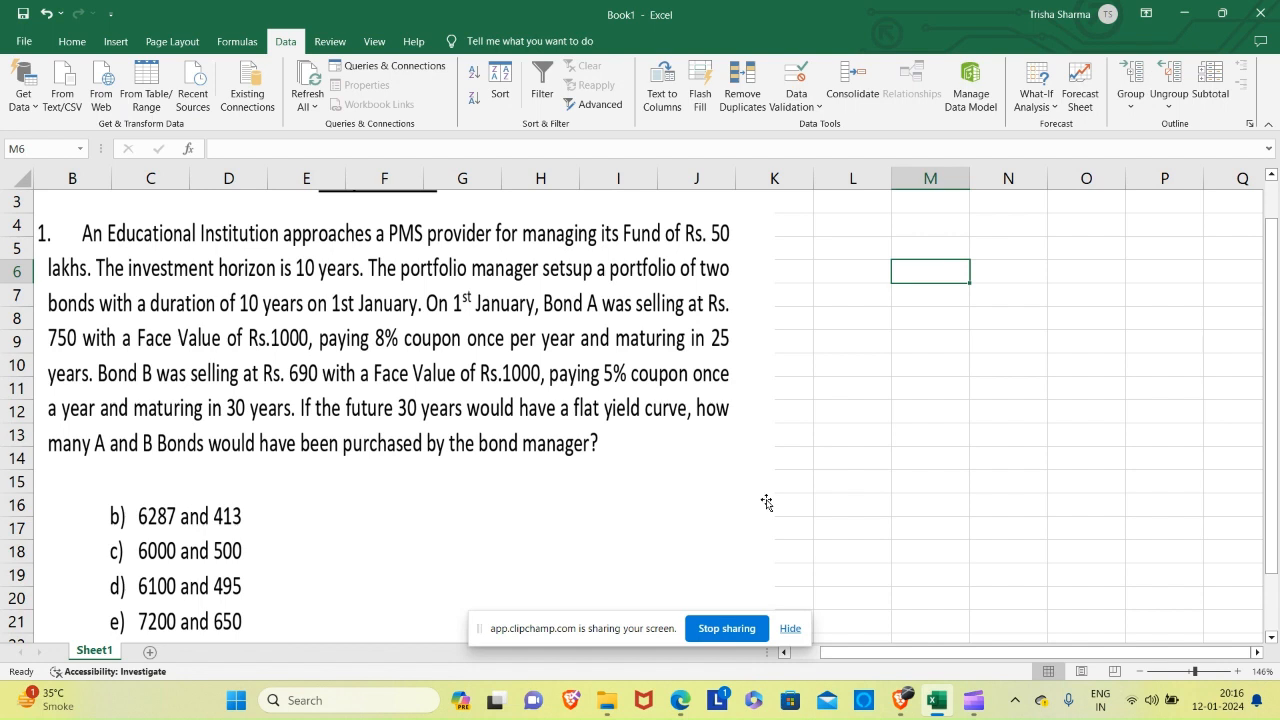
Enter the heading "Bond A" in cell L5.
left_click(863, 250)
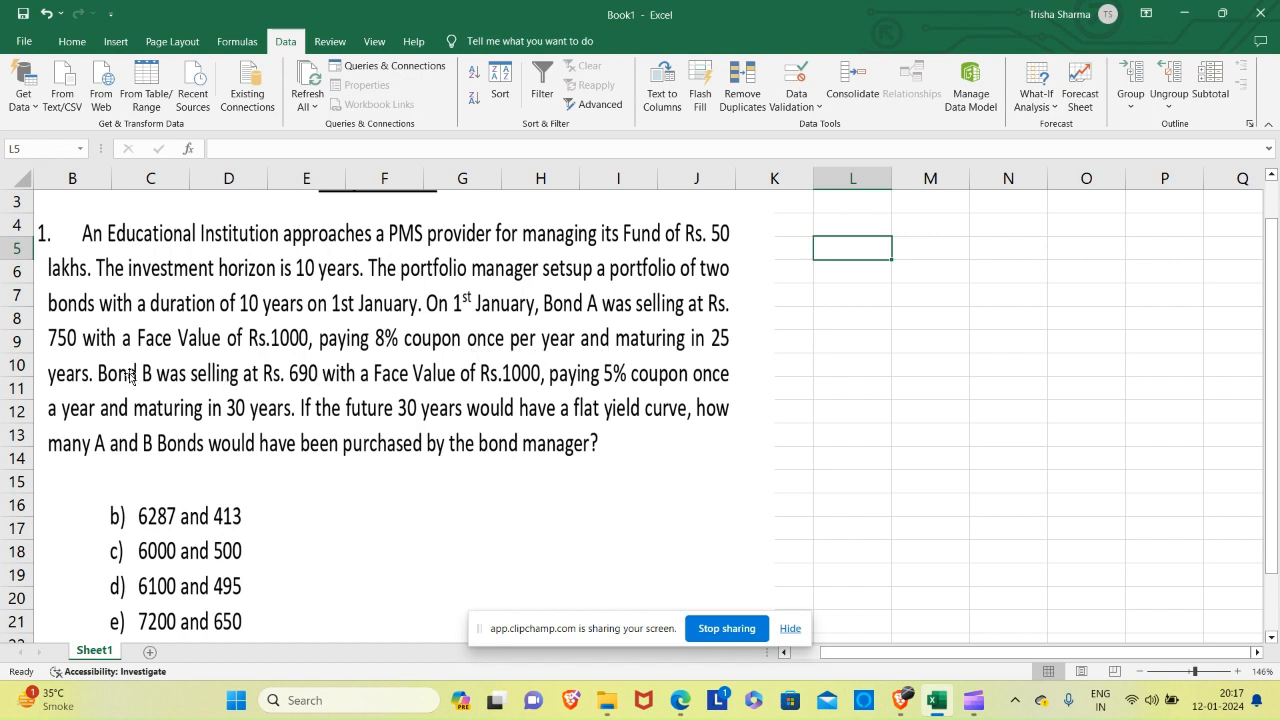
type("Bon")
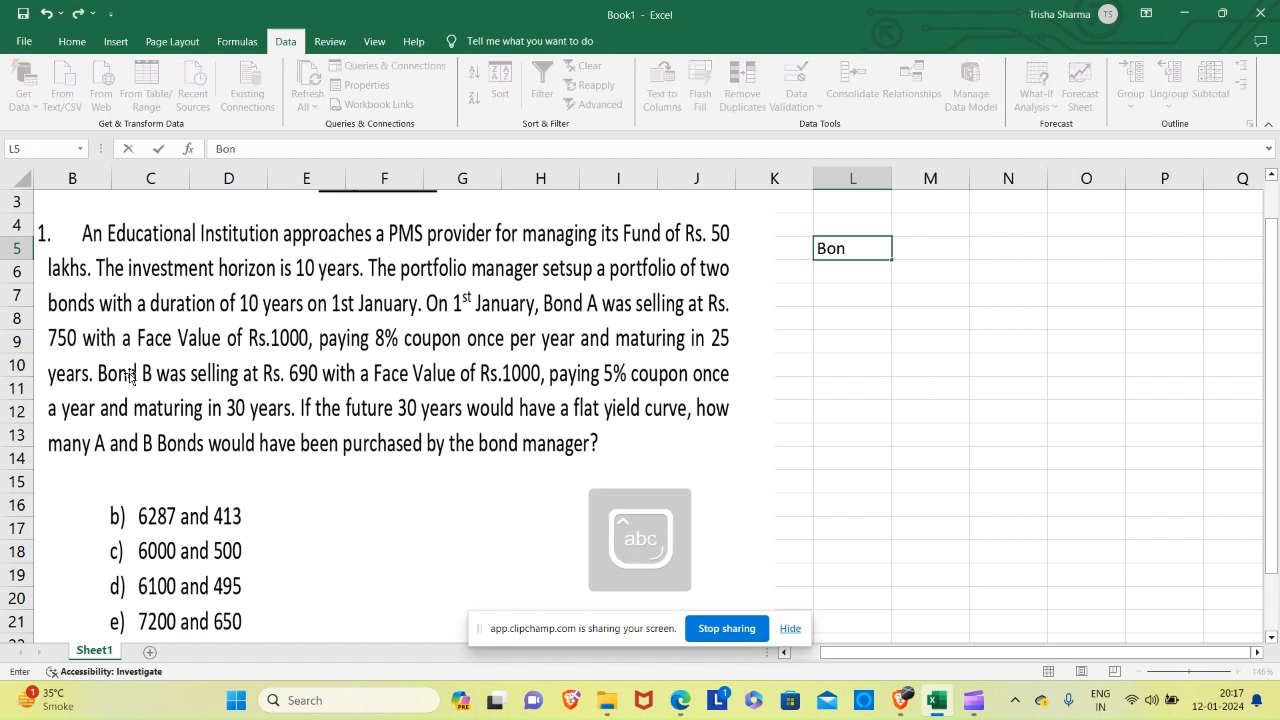
type("a")
key("BackSpace")
type("d A")
key("Return")
key("Return")
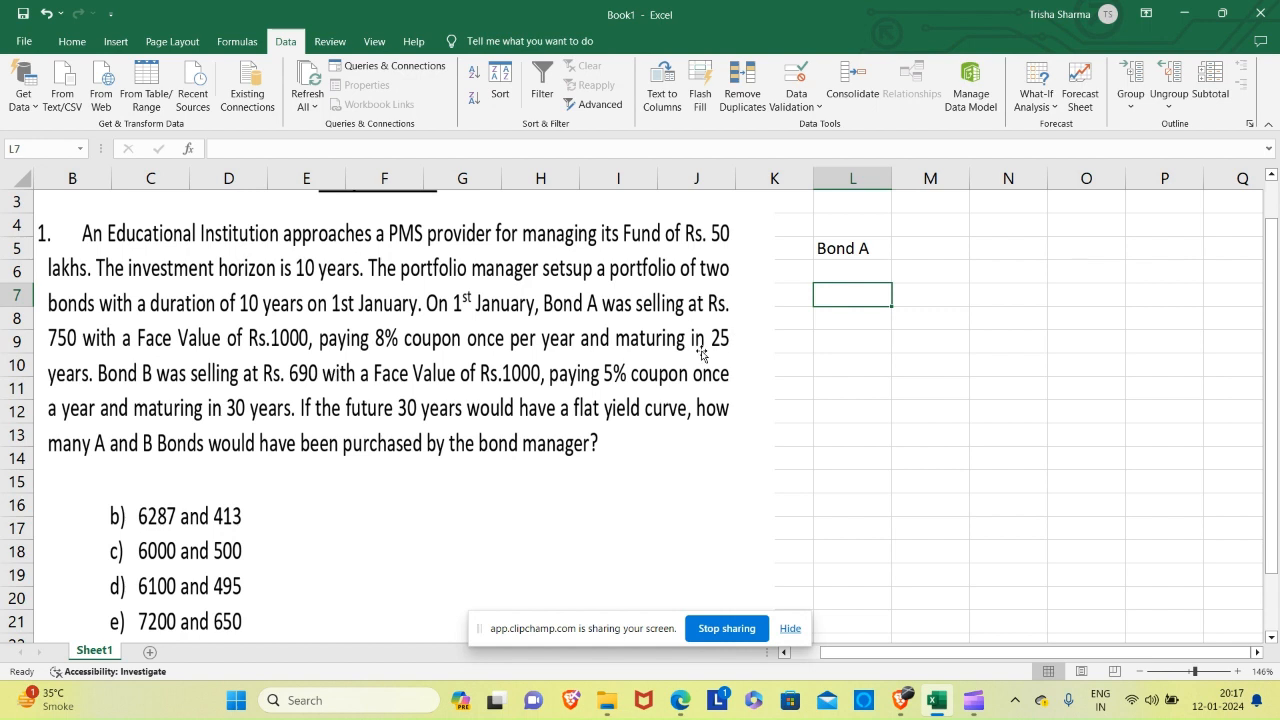
Enter Bond A's issue date, 01 Jan 2001, in L7 and label it "Issue Date" in M7.
type("01")
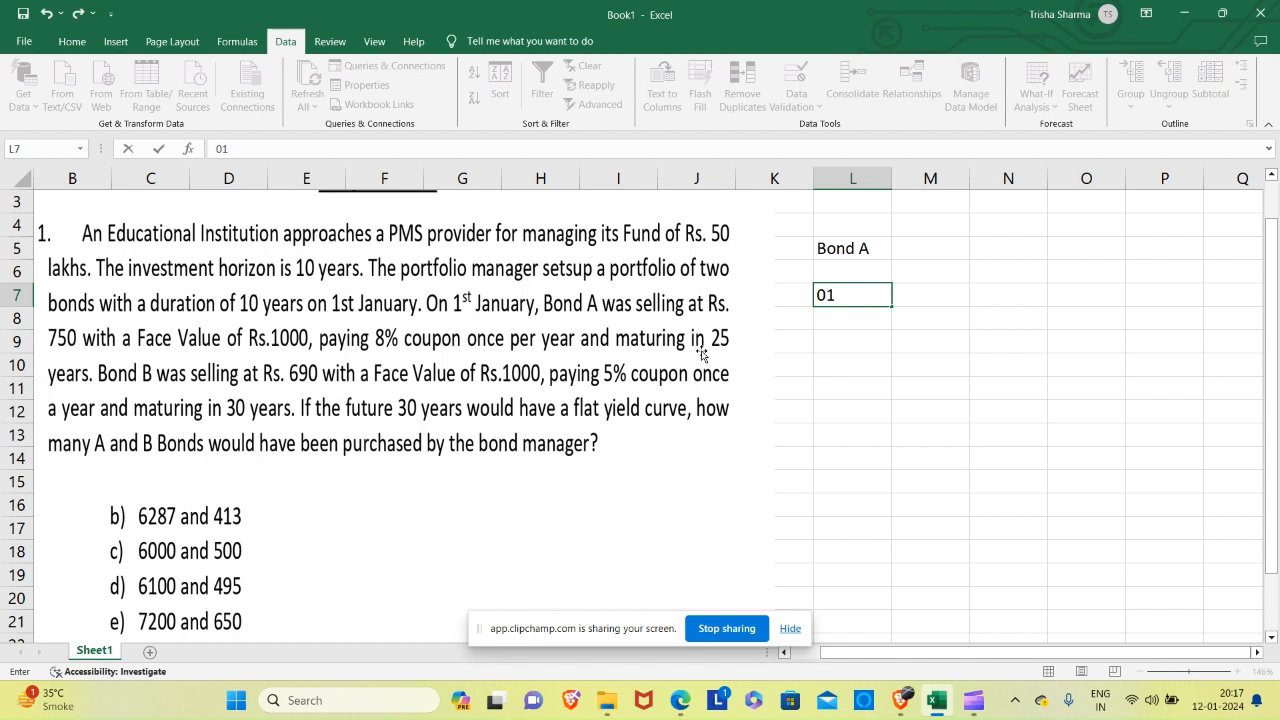
key("Caps_Lock")
type("jAN 20")
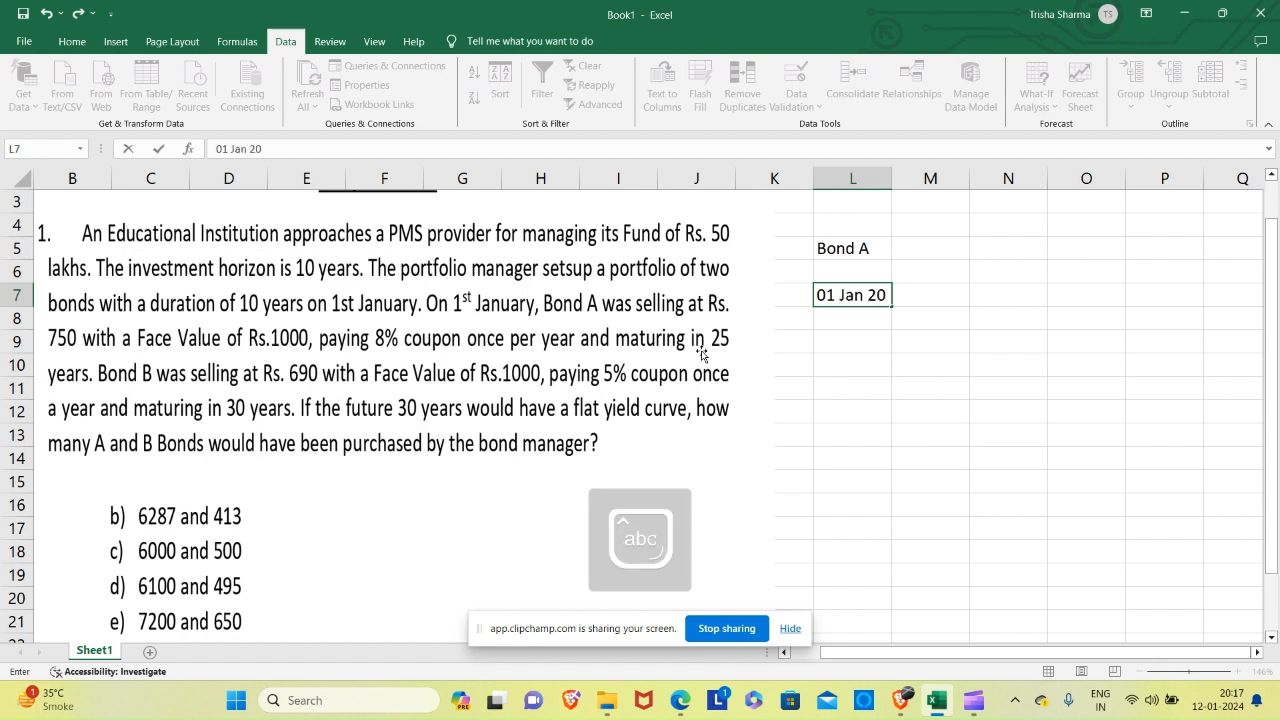
type("01")
key("Return")
key("Up")
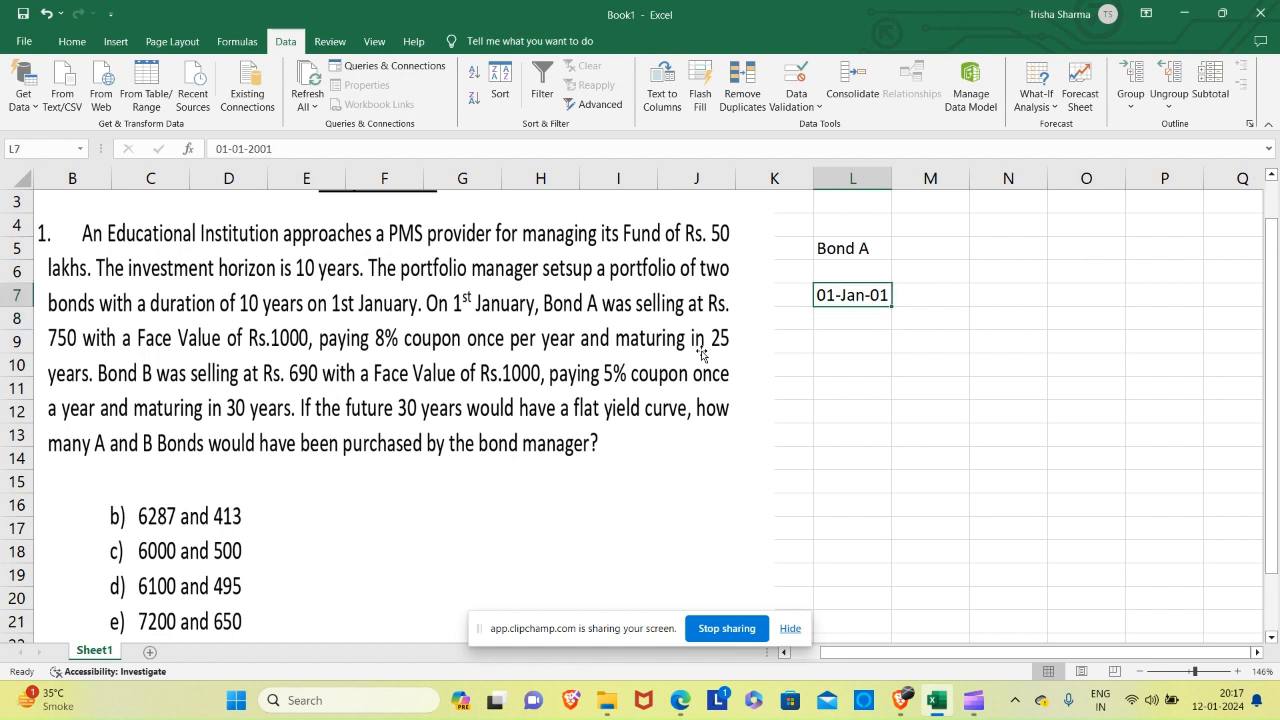
key("Right")
key("Caps_Lock")
type("Issue")
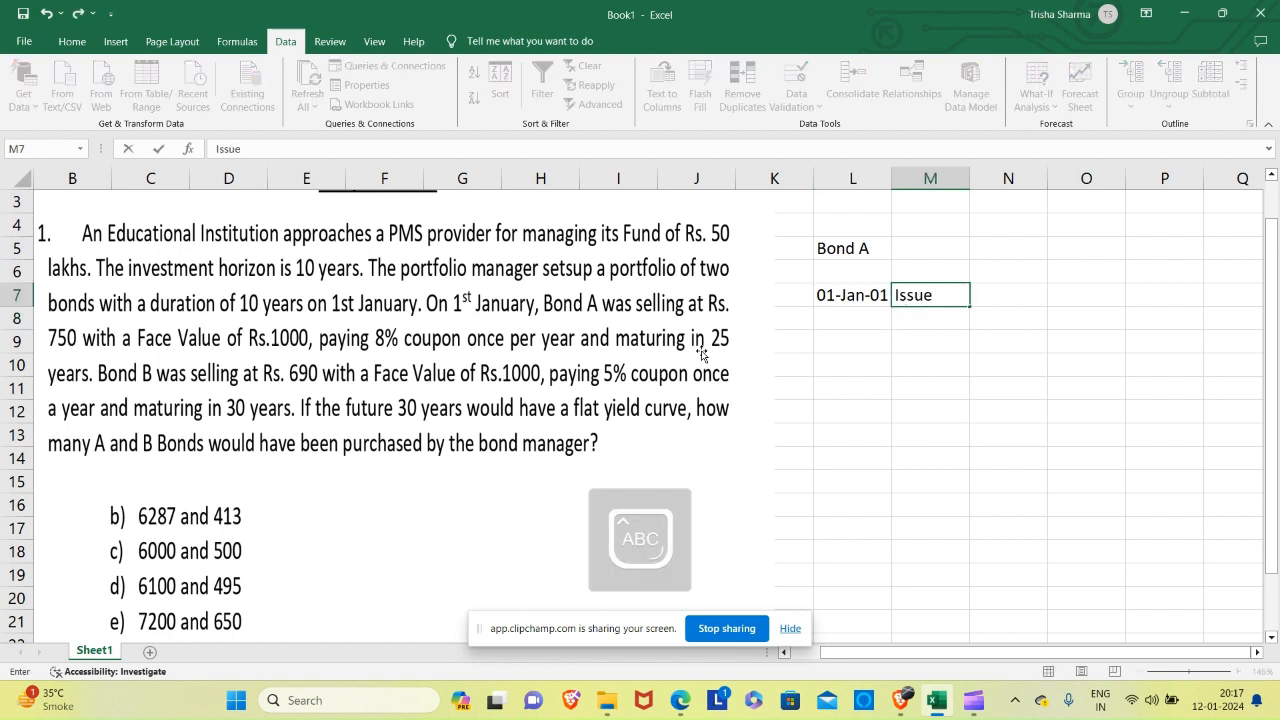
key("Caps_Lock")
type("Date")
key("Return")
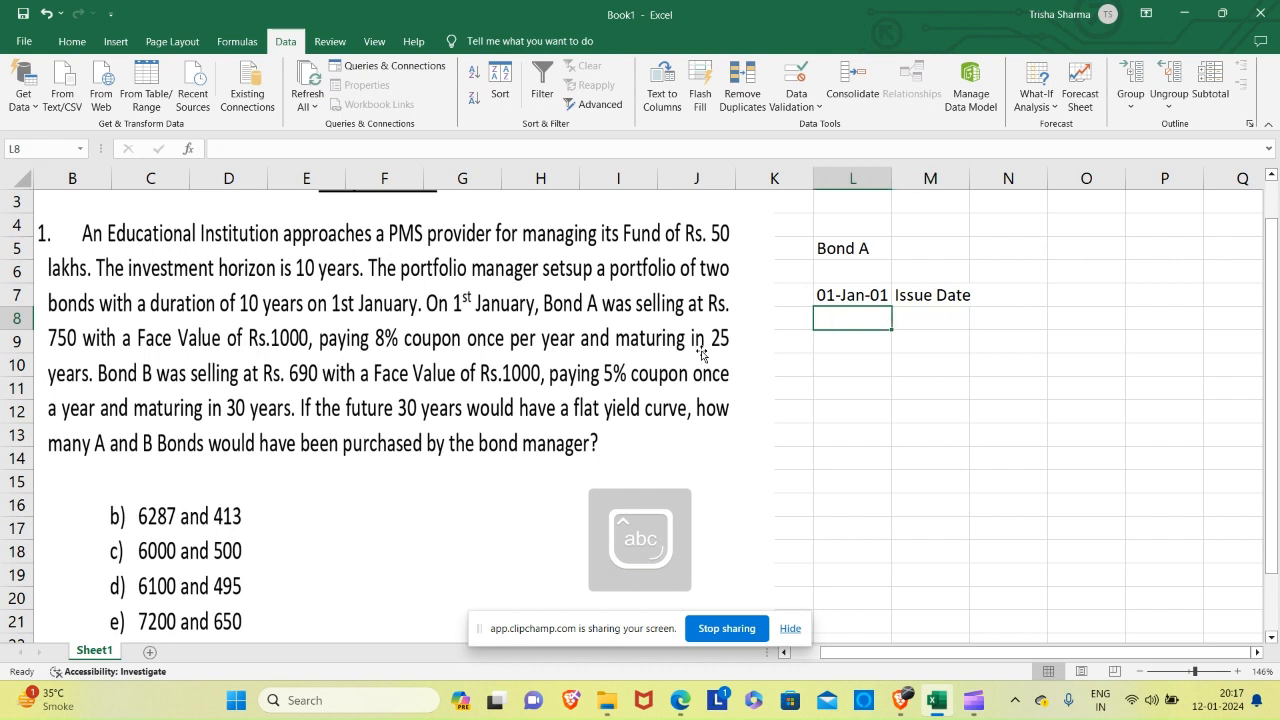
Enter Bond A's maturity date, 01 Jan 2026, in L8 and label it "Maturity Date" in M8.
type("01 Jan")
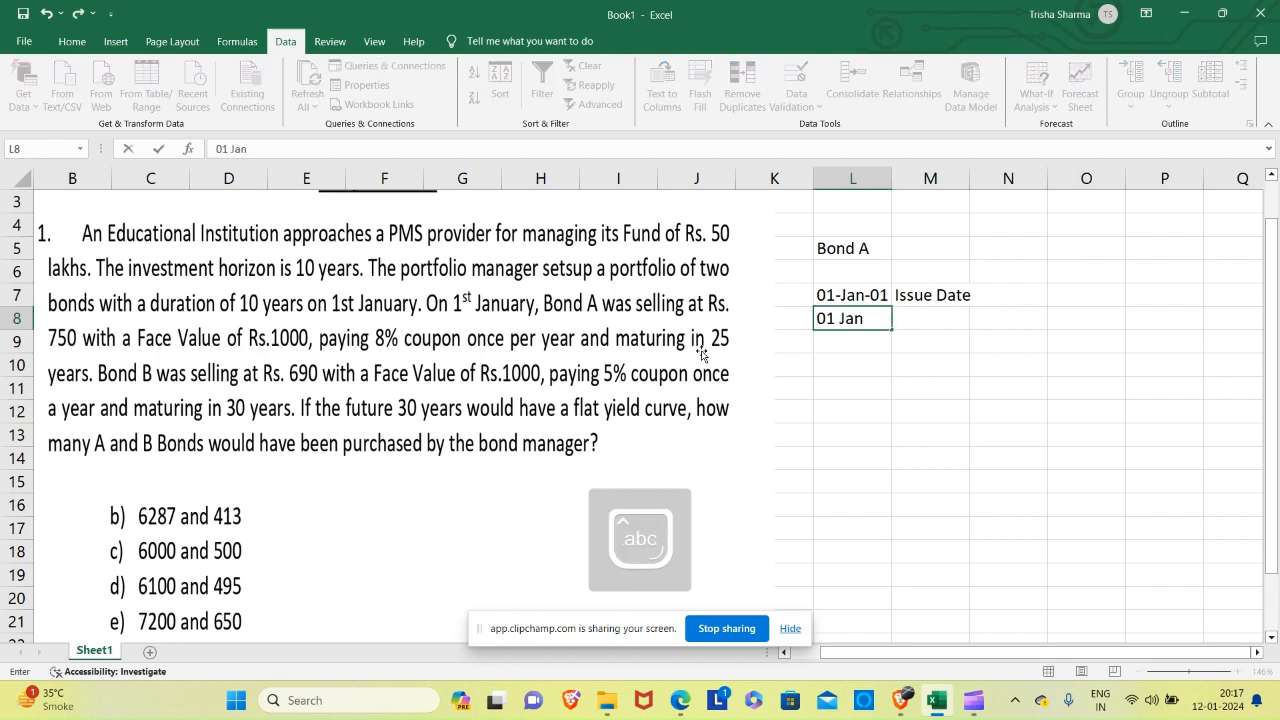
type(" 2026")
key("Return")
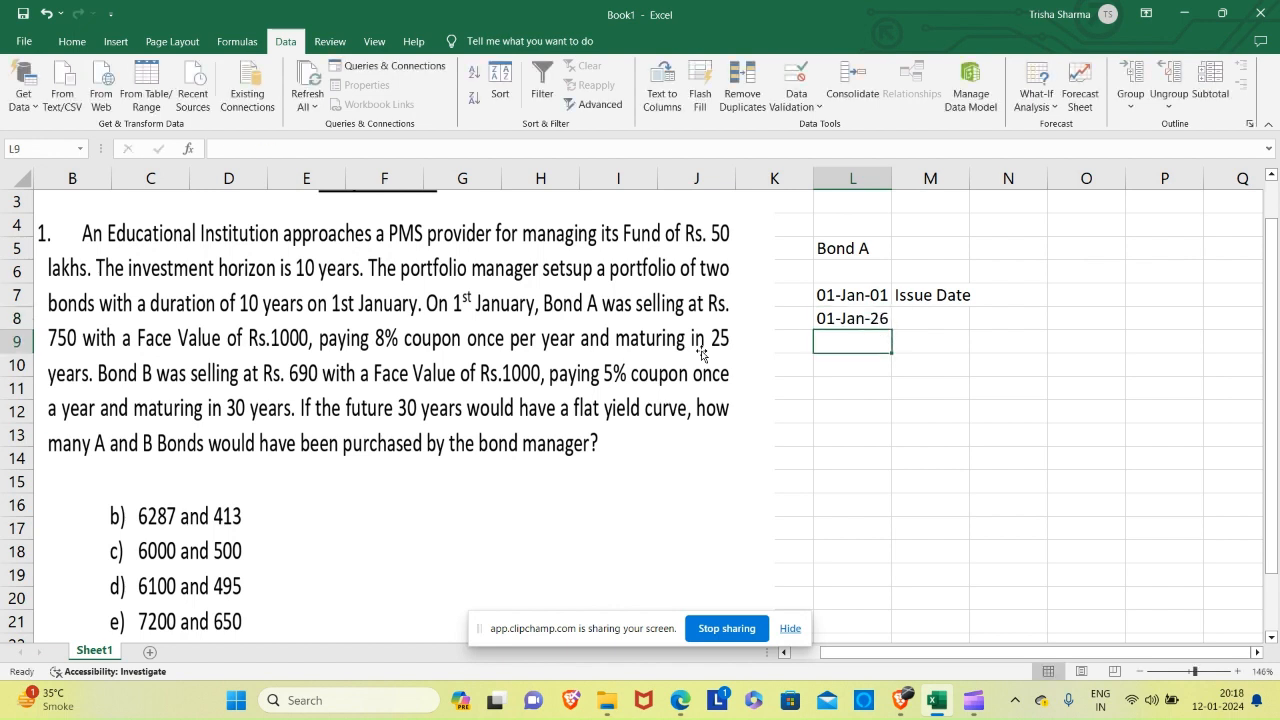
key("Up")
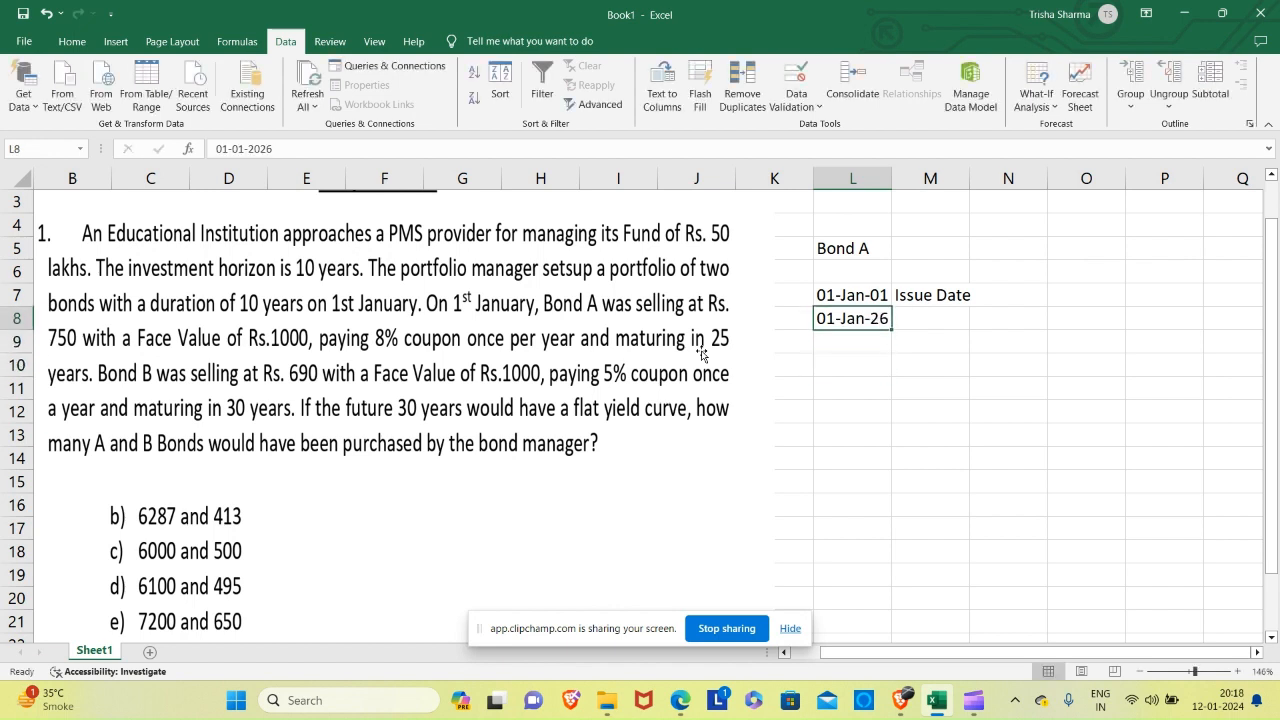
key("Right")
type("Matur")
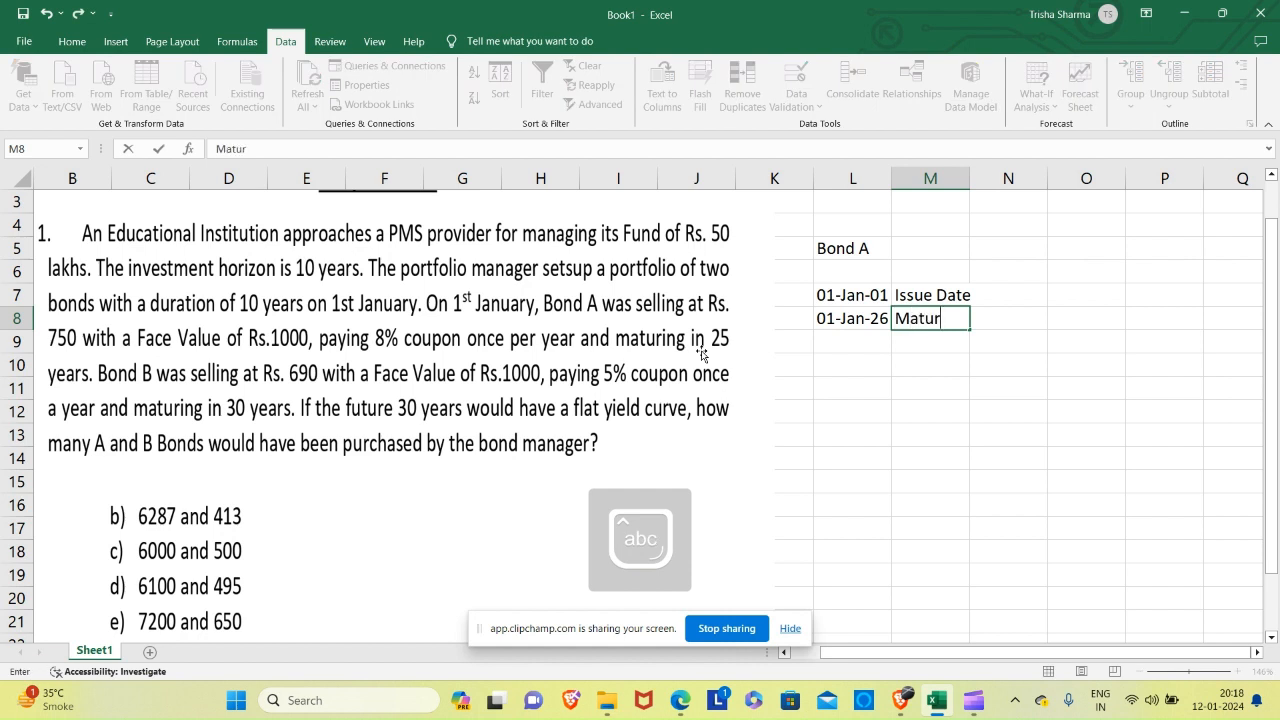
type("ity Date")
key("Return")
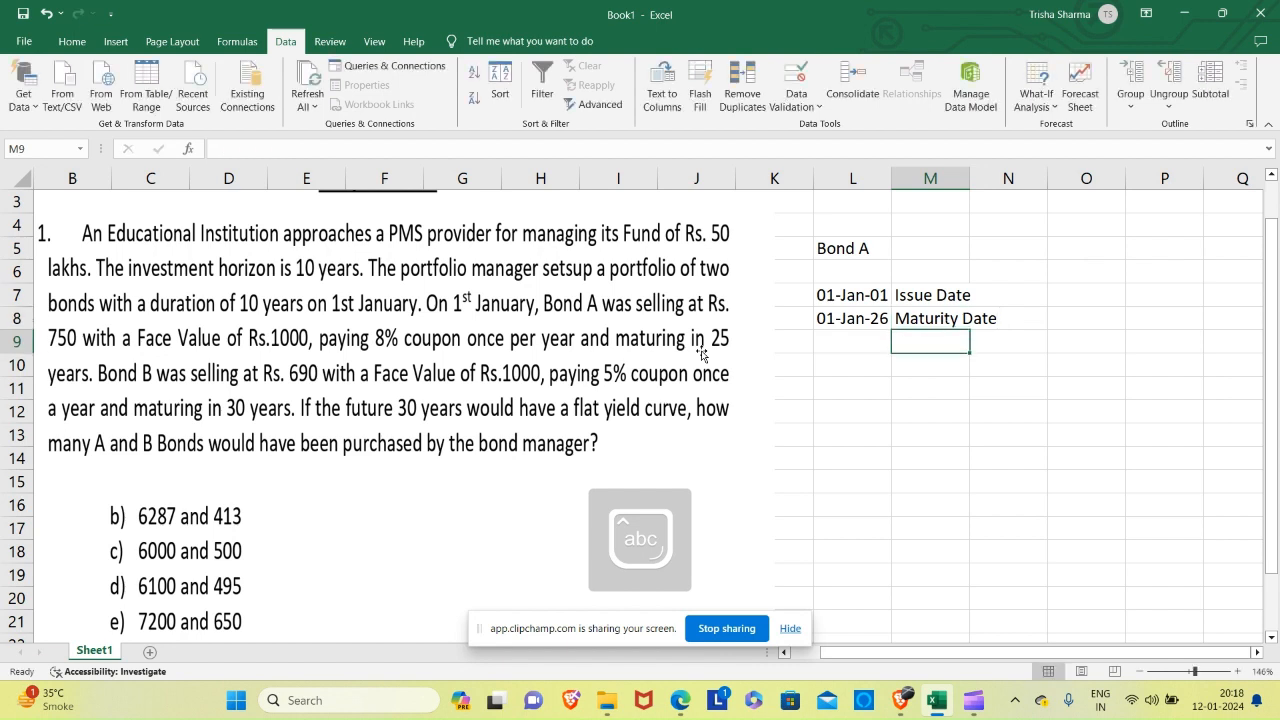
Dismiss the OneDrive storage notification and enter Bond A's face value of 1000 in L9, labelled "Face Value" in M9.
key("Left")
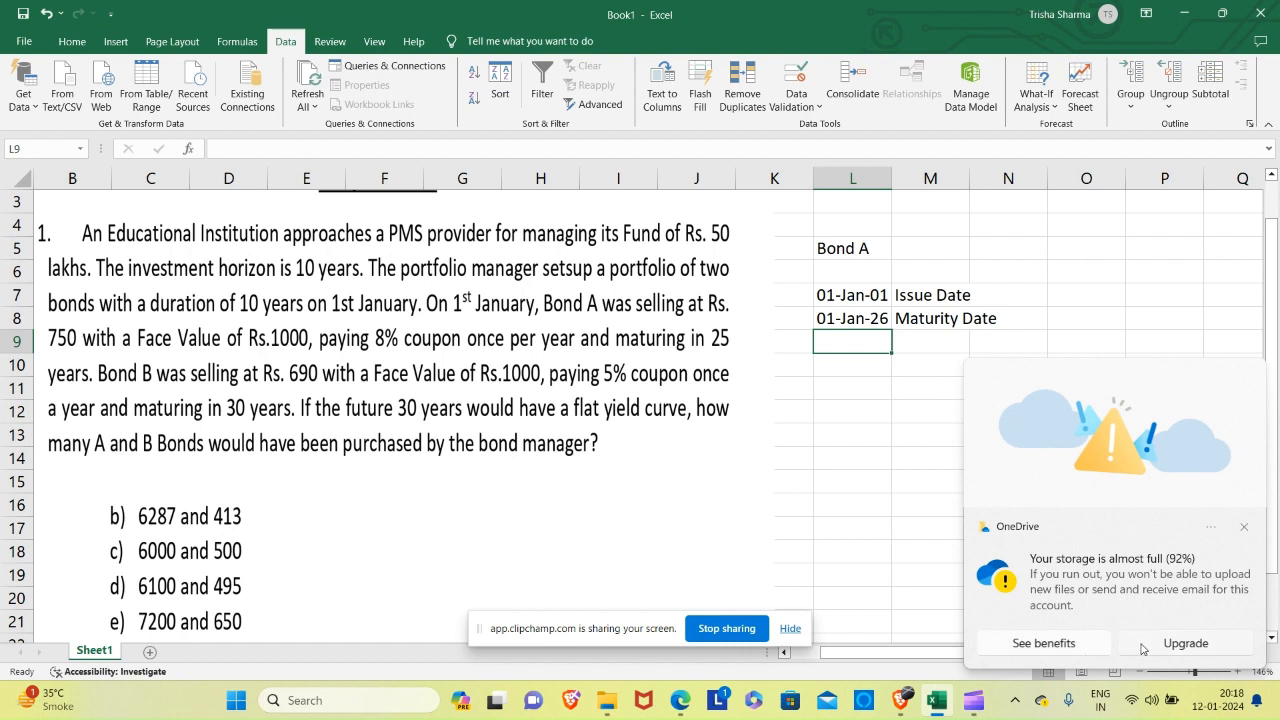
left_click(1247, 528)
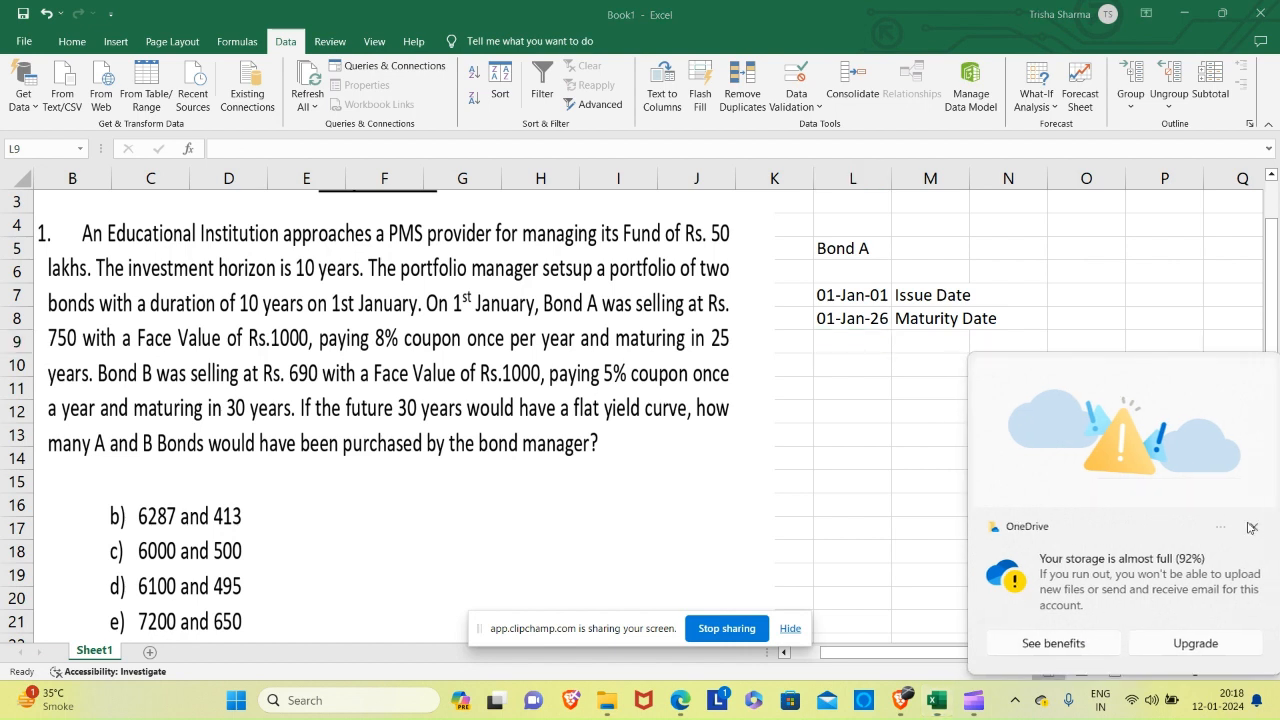
left_click(841, 349)
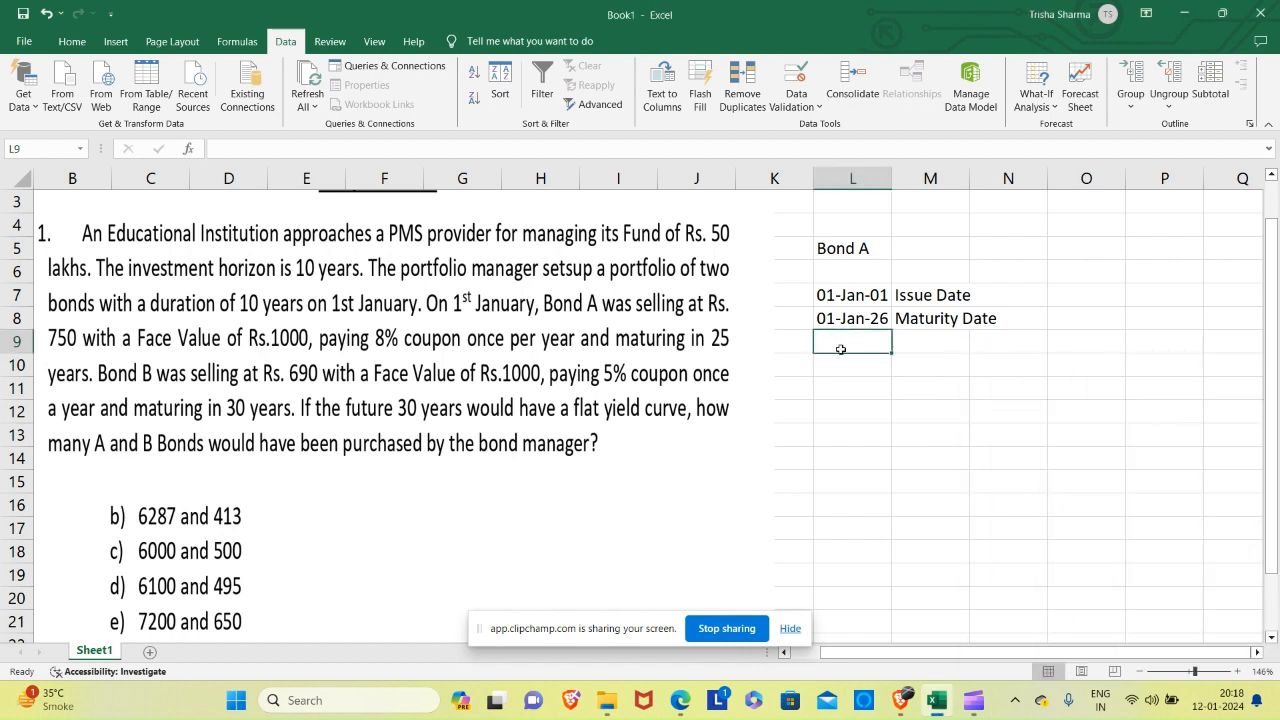
type("100")
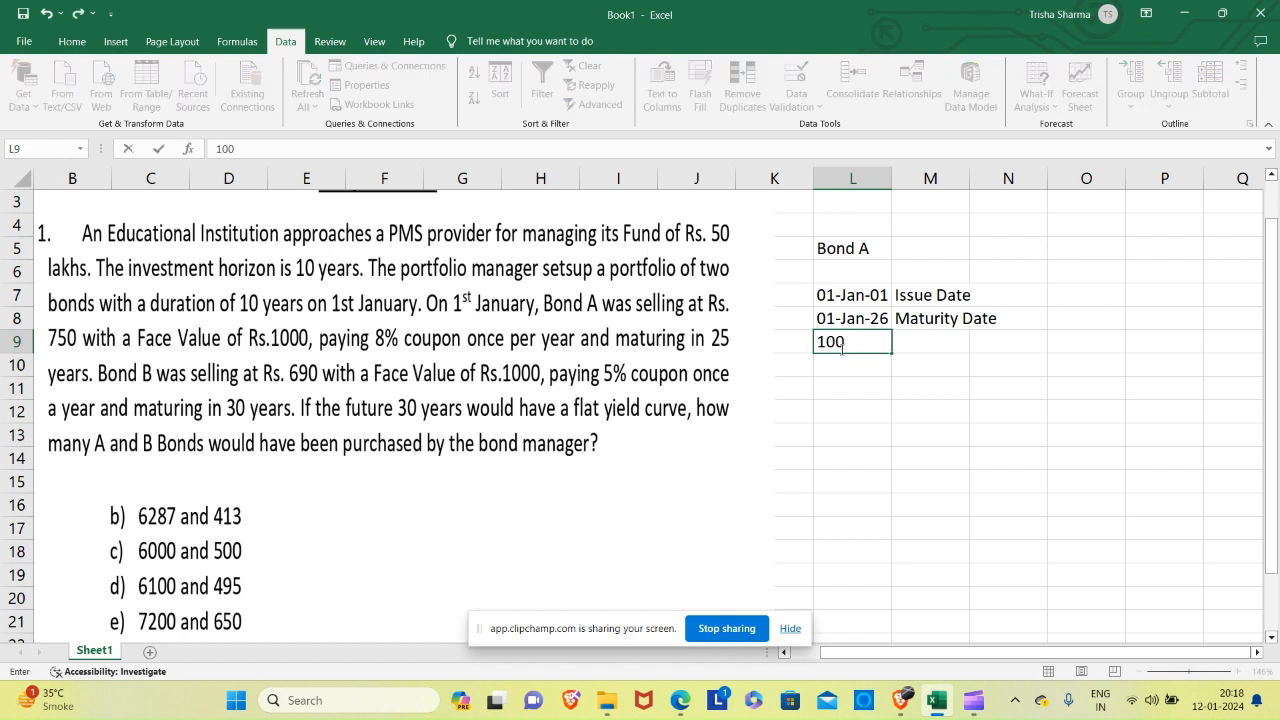
type("0")
key("Tab")
type("Fac")
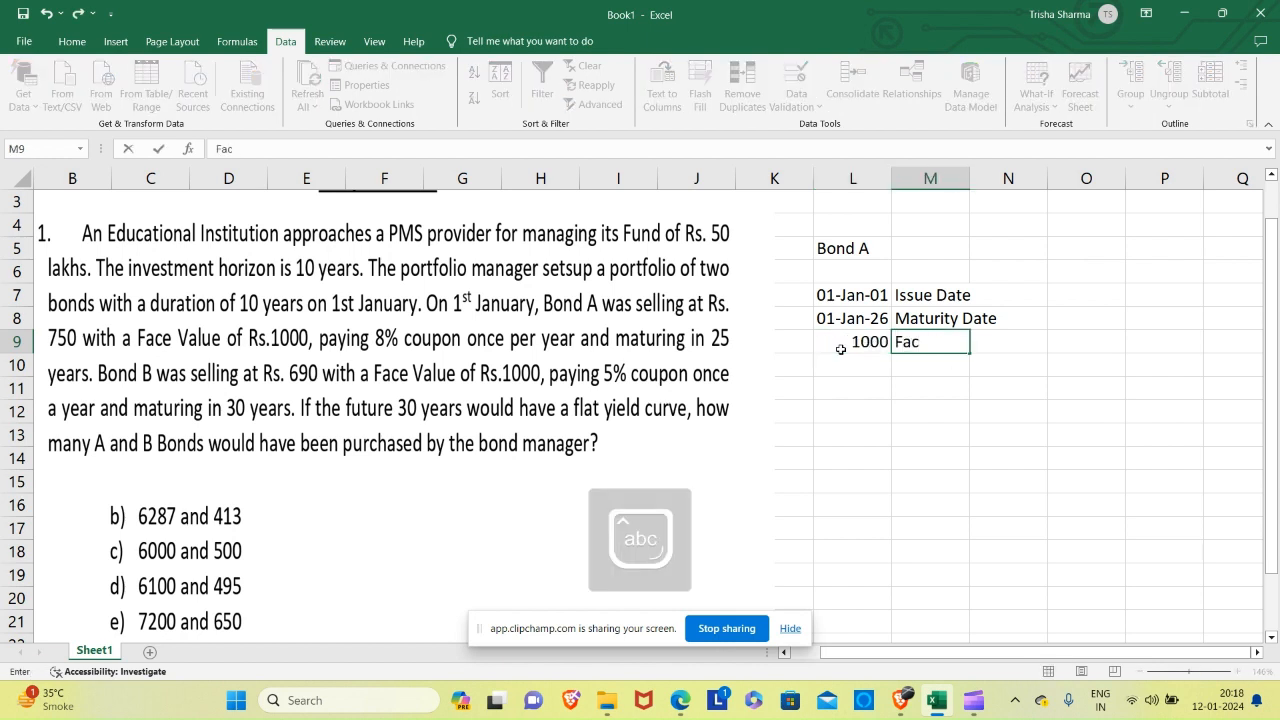
type("e Value")
key("Return")
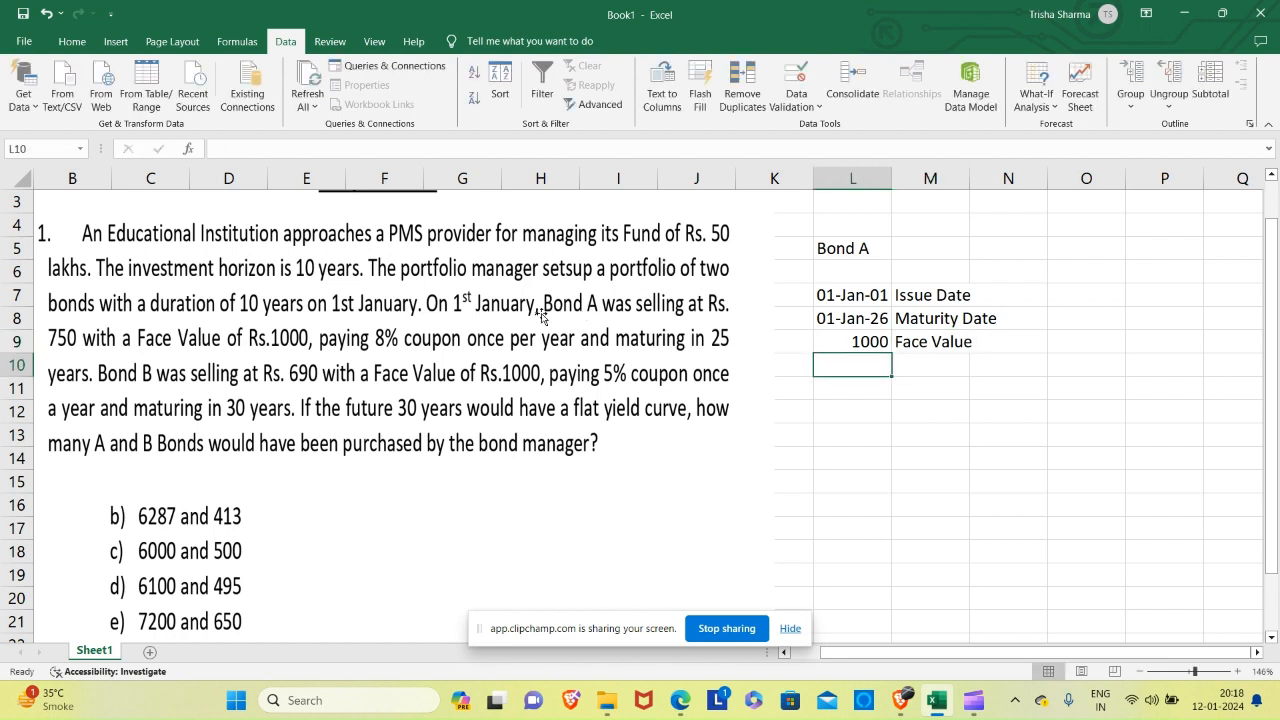
Enter Bond A's price of 750 in L10 and coupon of 8% in L11, labelled "Price" and "Coupon" in column M.
type("750")
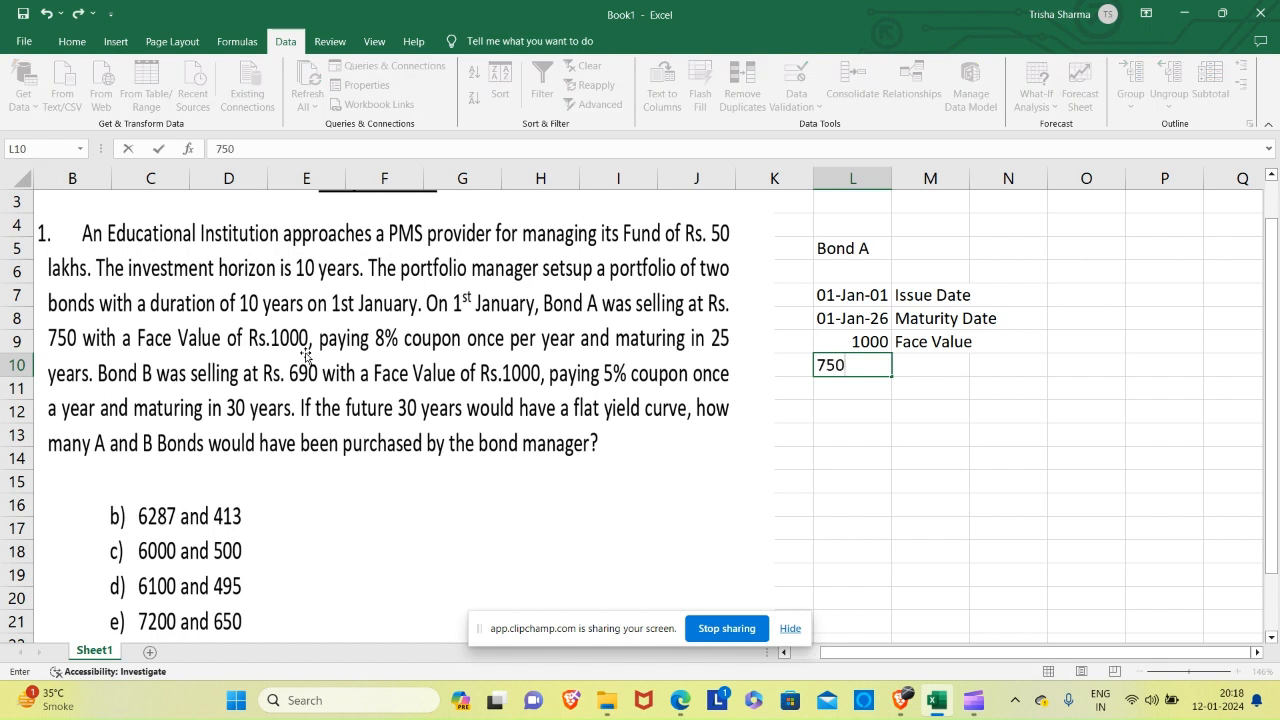
key("Tab")
type("Price")
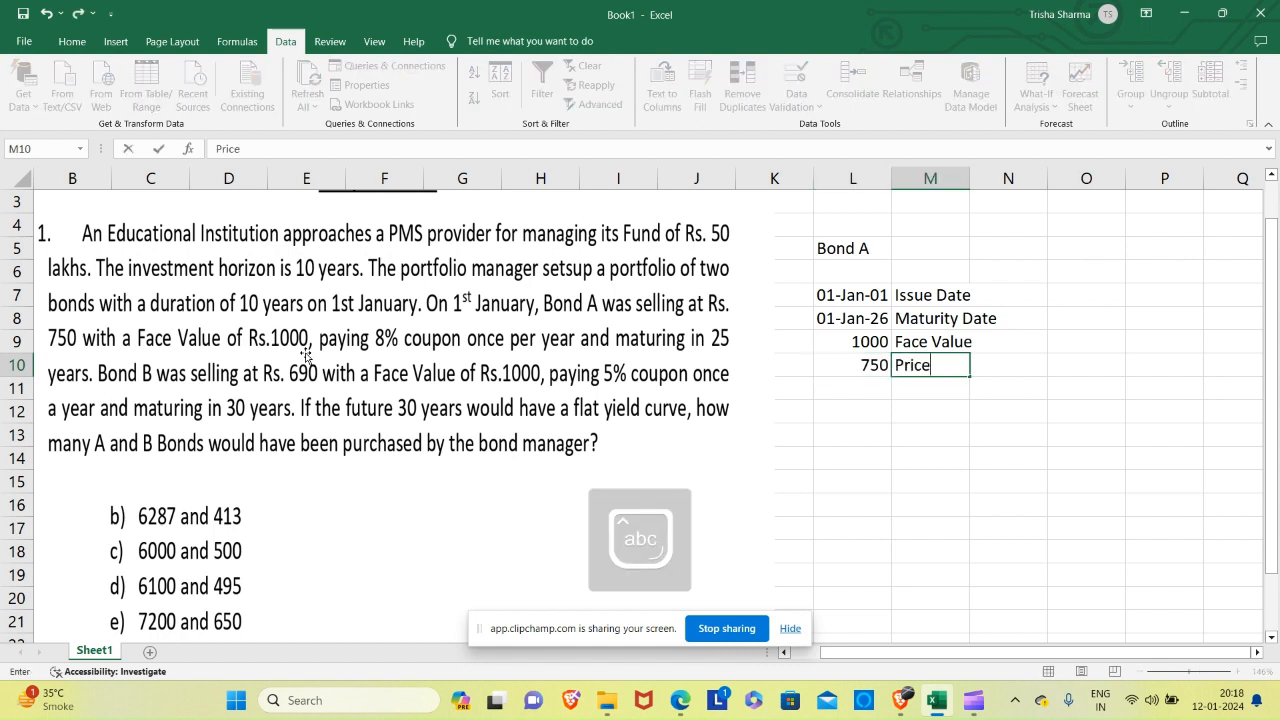
key("Return")
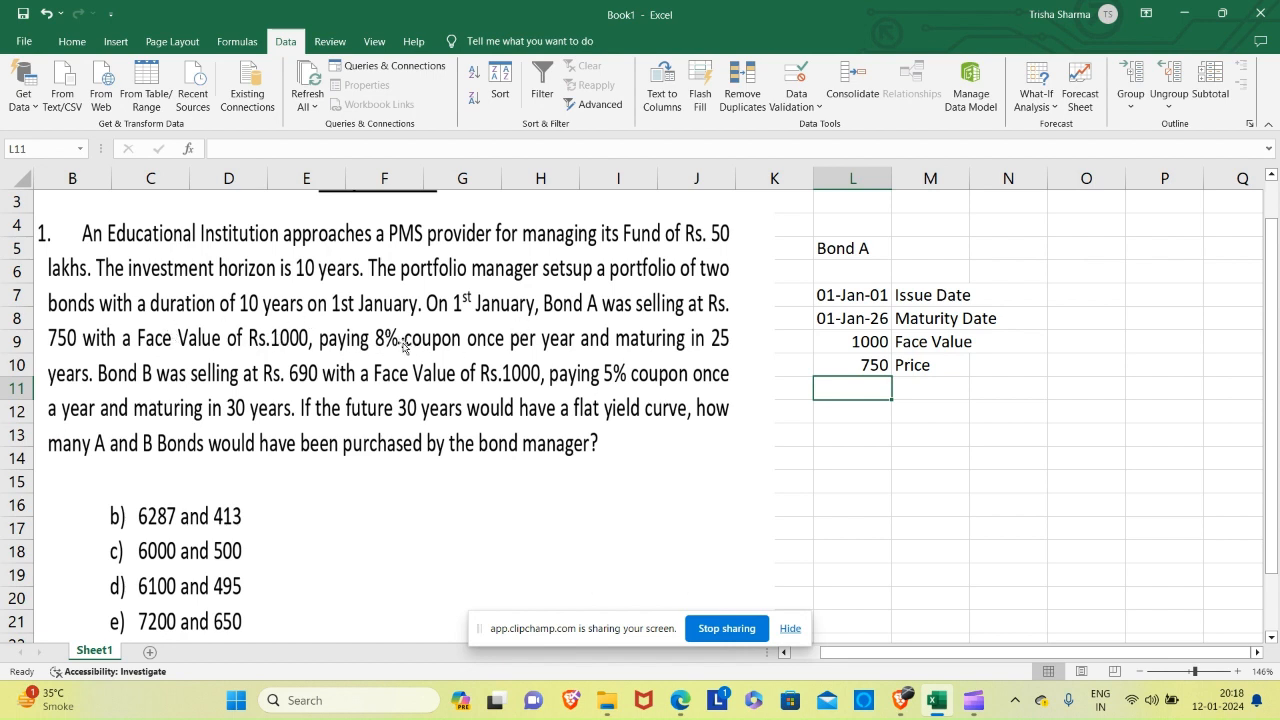
type("8%")
key("Tab")
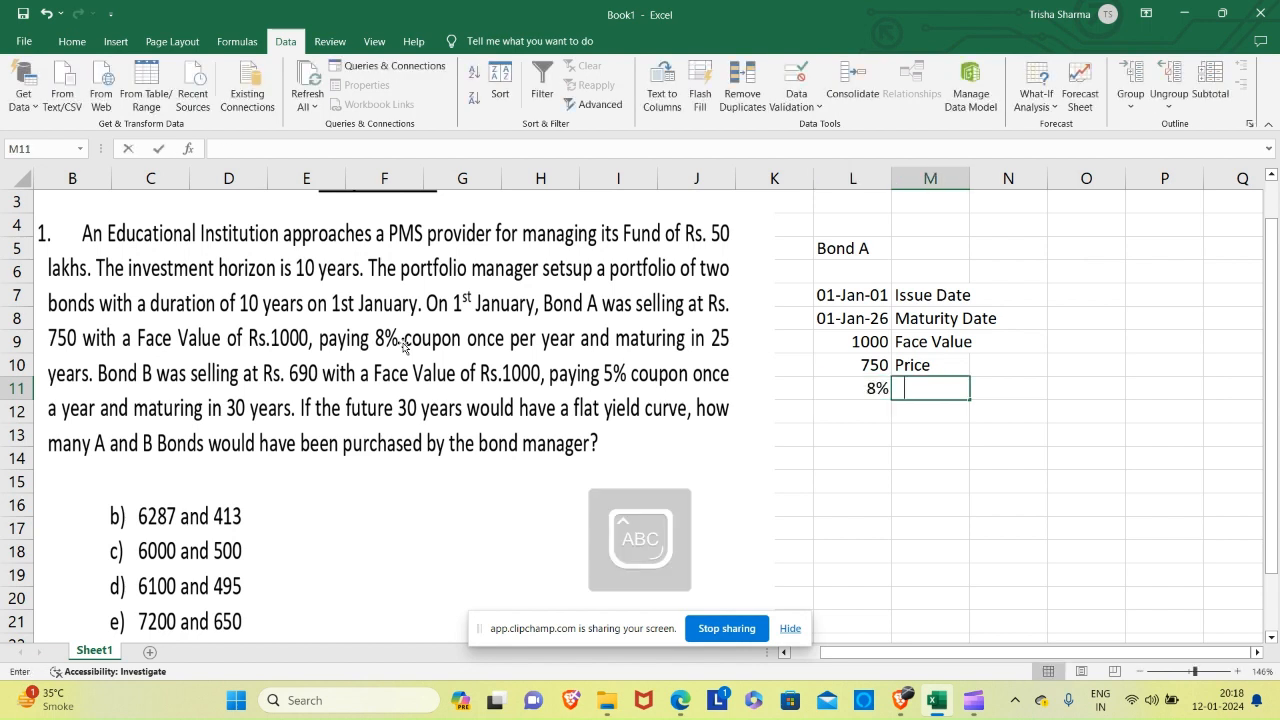
type("Coupo")
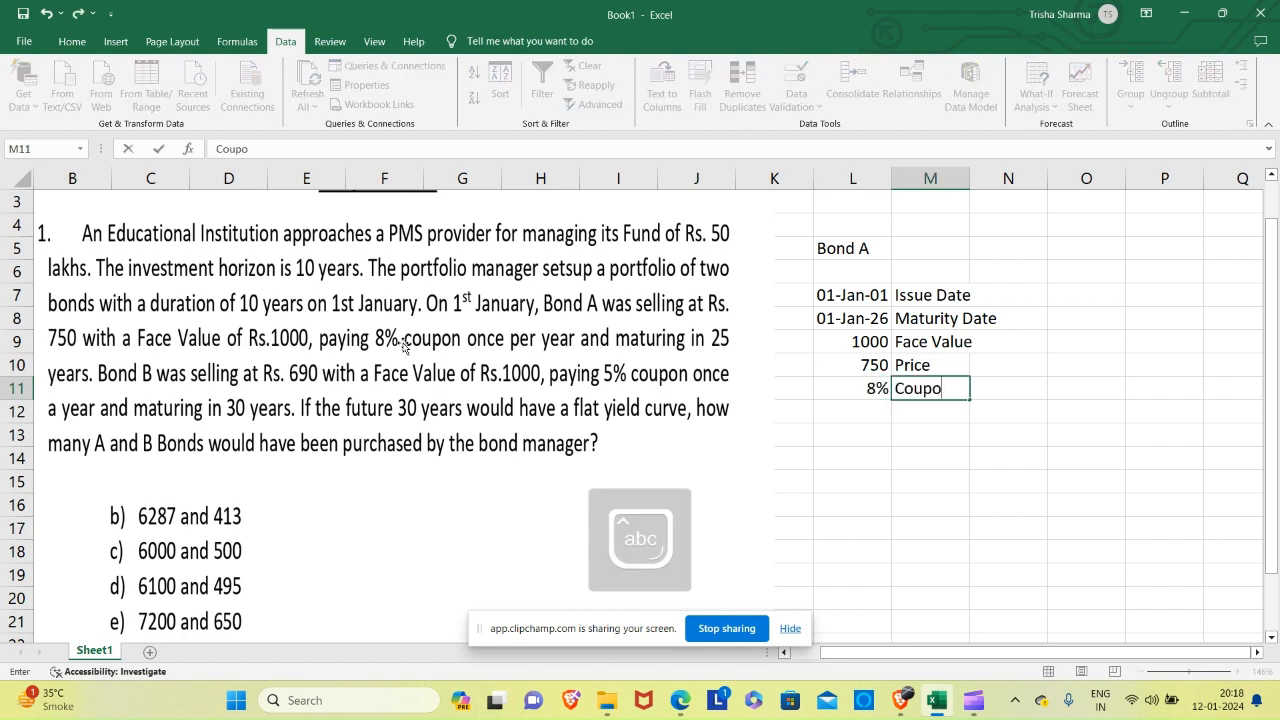
type("n")
Add the label "Frequency" in M12 with the value 1 in L12, and auto-fit the width of column M.
key("Down")
type("Fr")
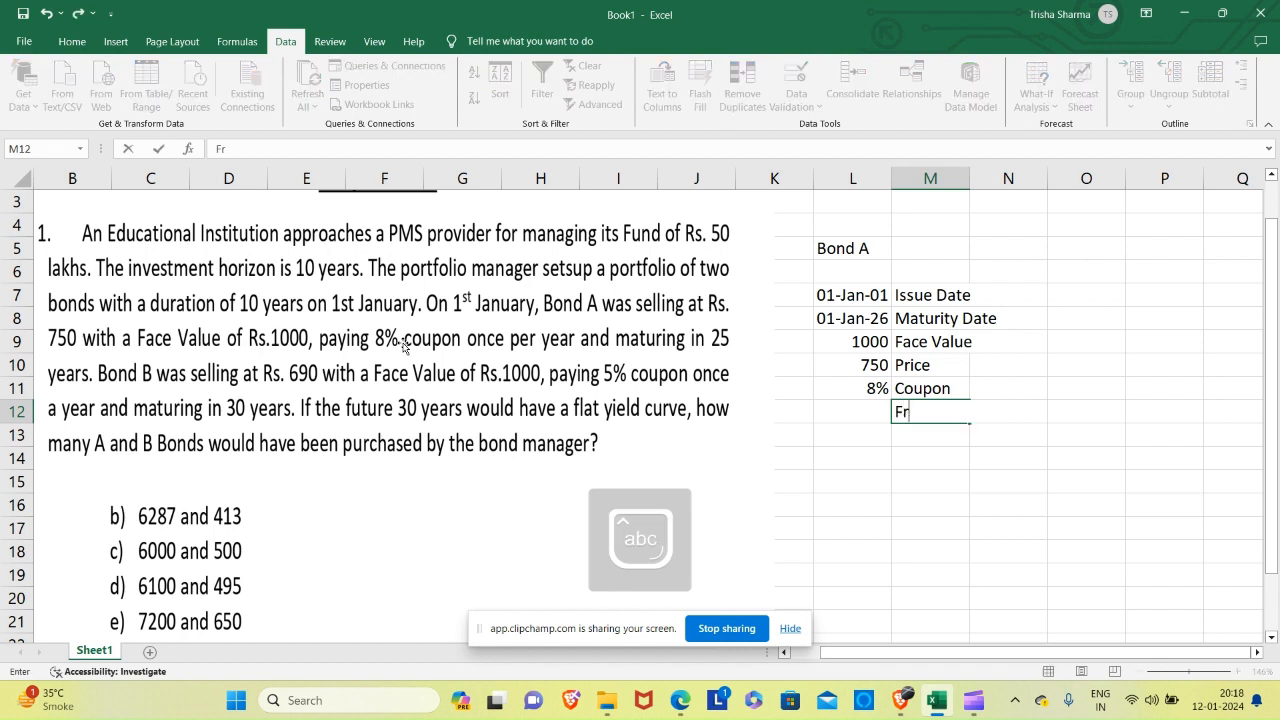
type("equency")
key("Left")
type("1")
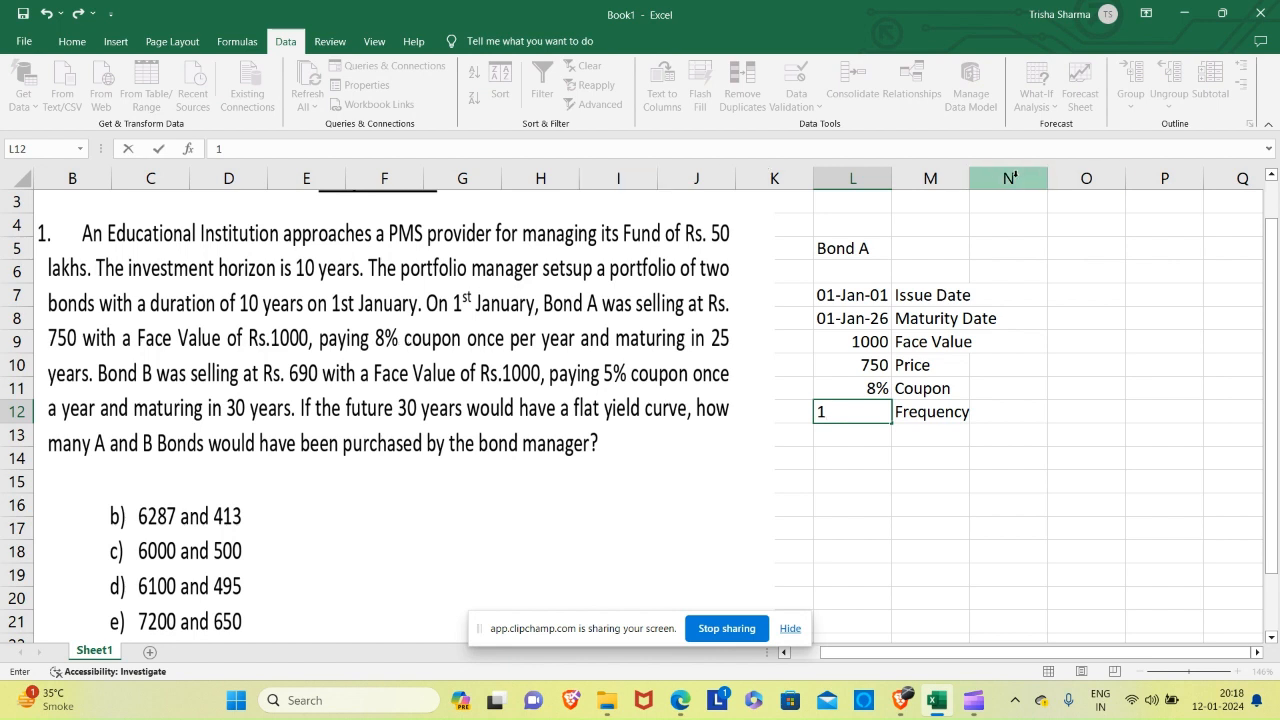
left_click(975, 178)
double_click(970, 178)
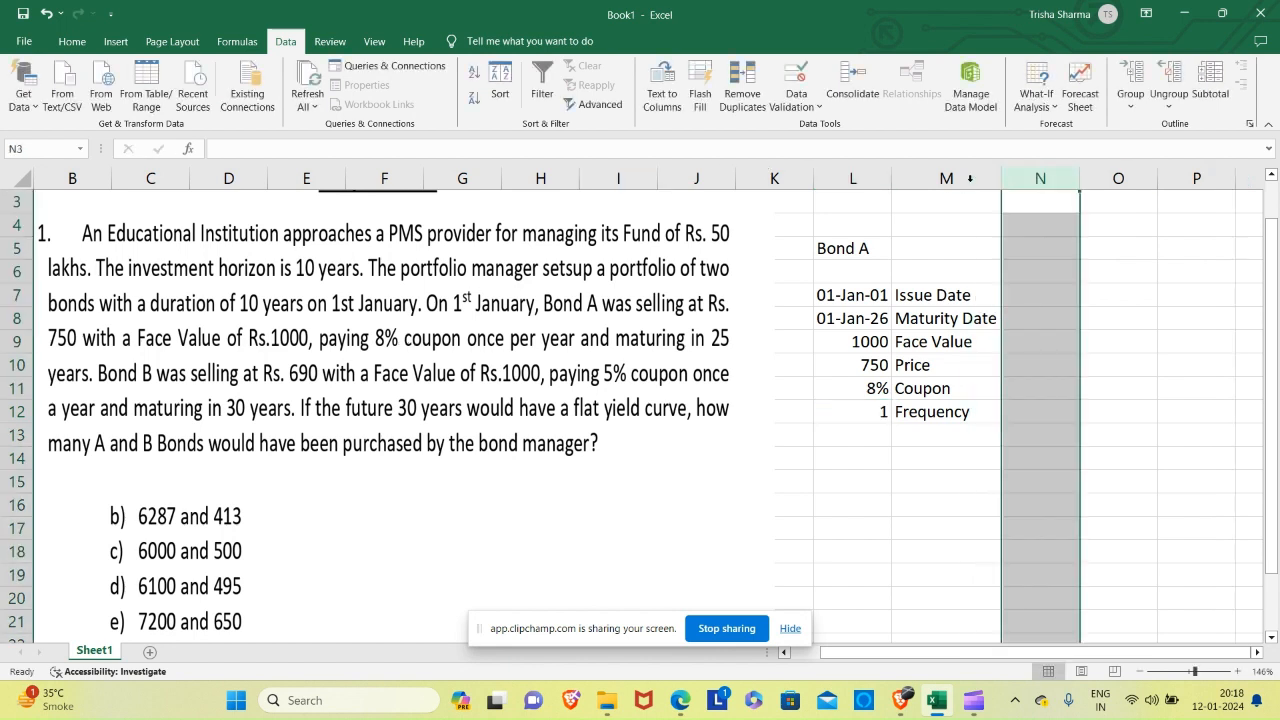
Enter the heading "Bond B" in cell N5.
left_click(1034, 248)
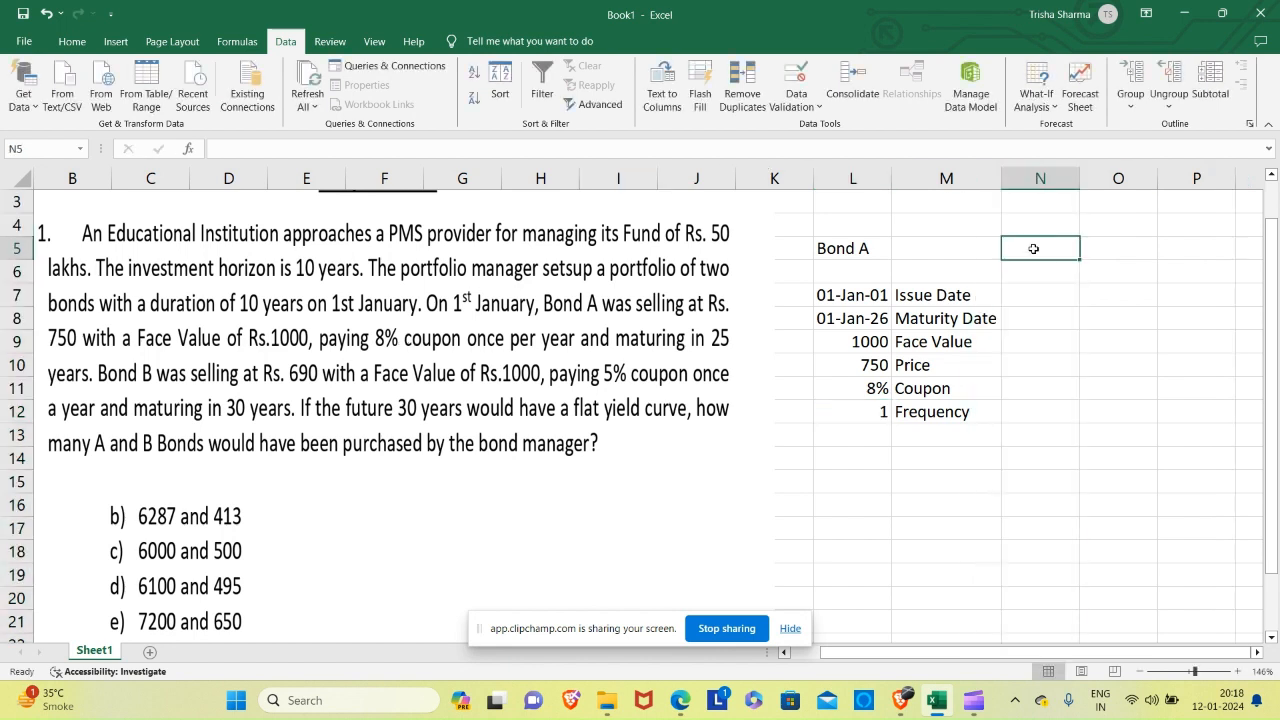
type("Bond B")
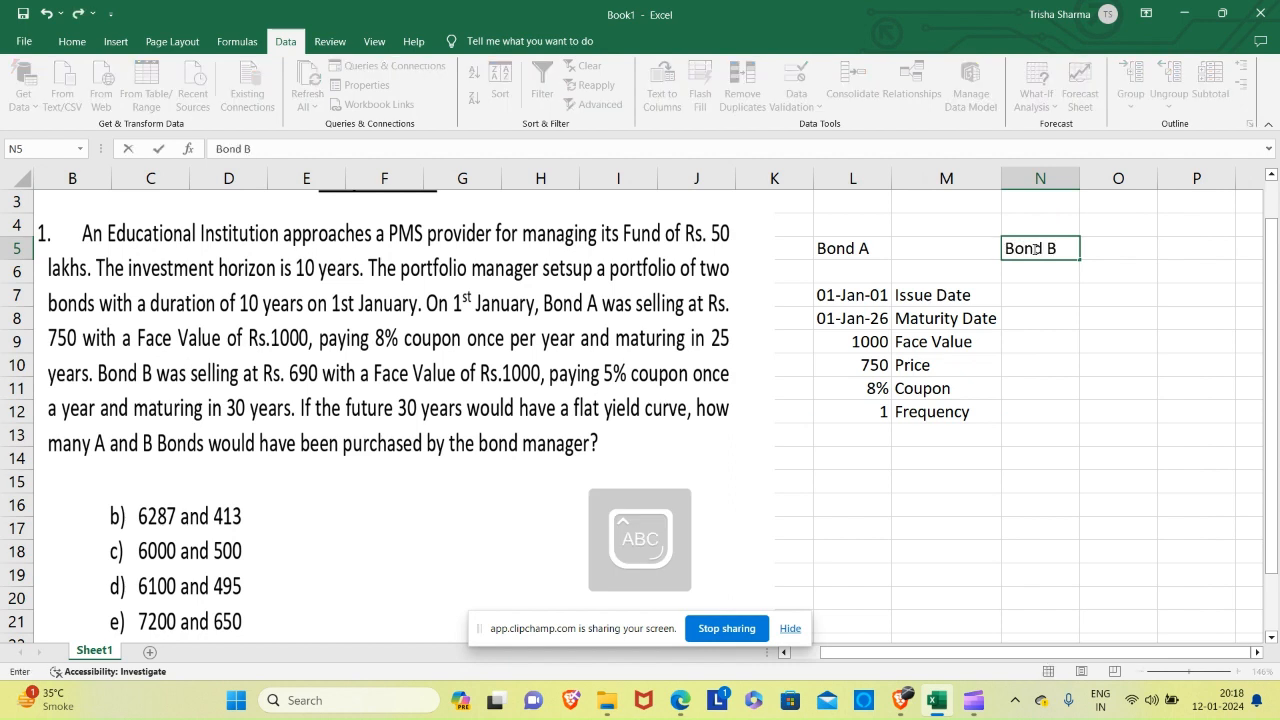
key("Return")
key("Return")
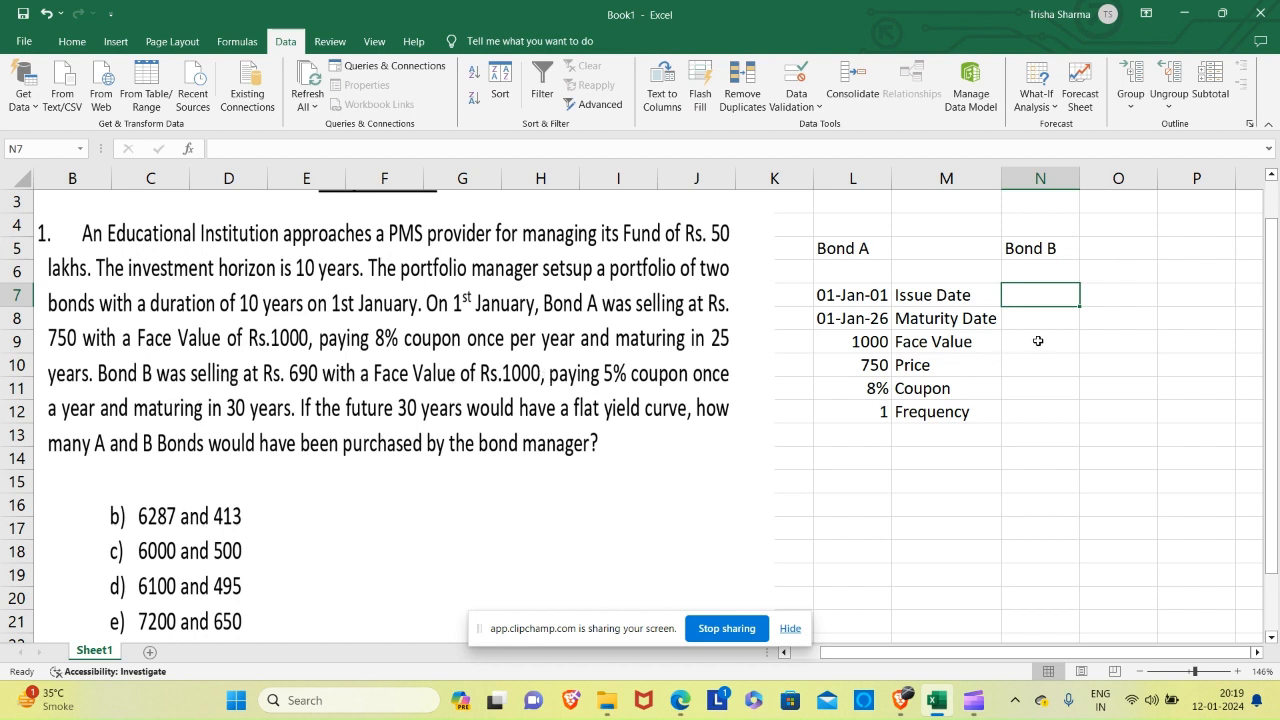
Enter Bond B's face value of 1000, price of 690 and coupon of 5% in cells N9 to N11.
left_click(1038, 342)
type("1000")
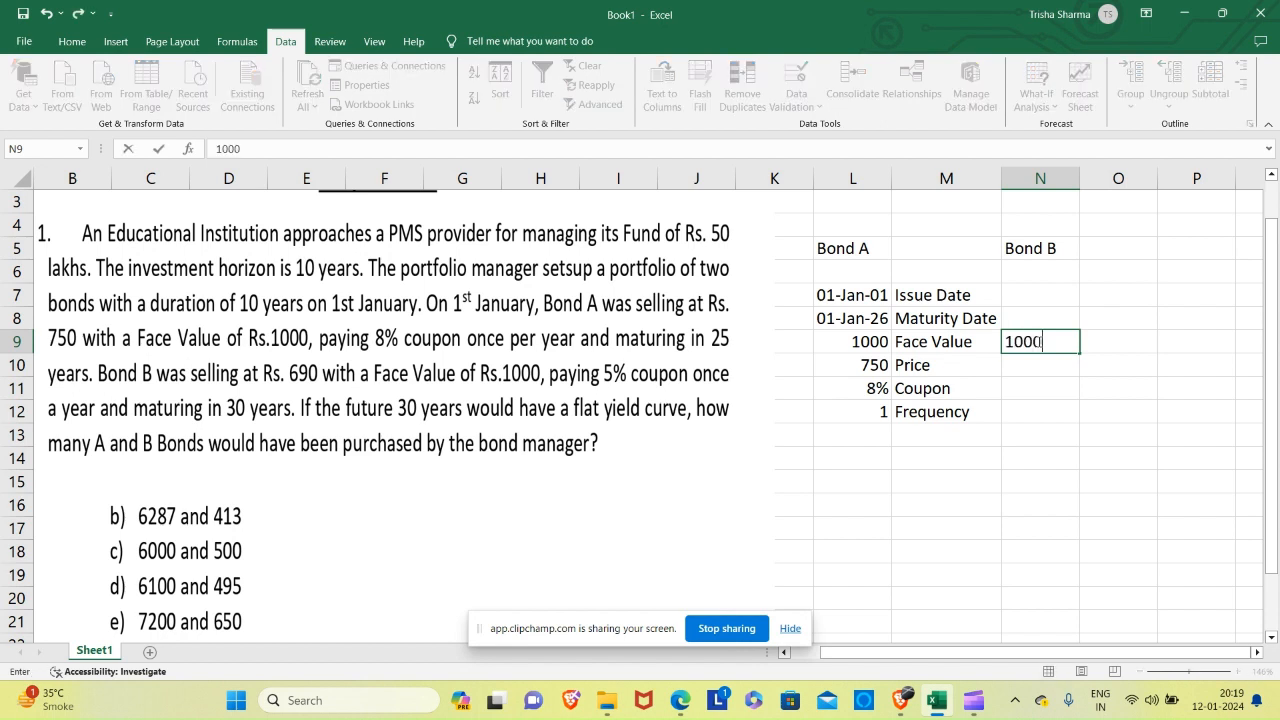
key("Return")
type("690")
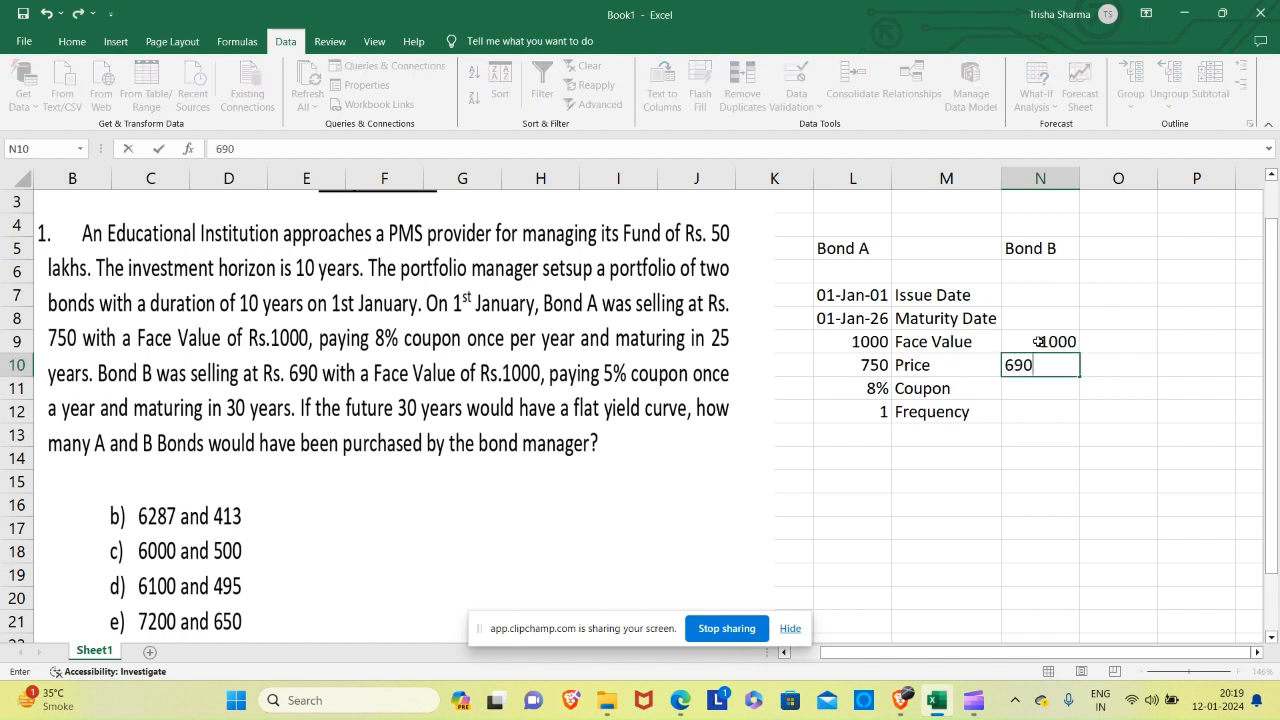
key("Return")
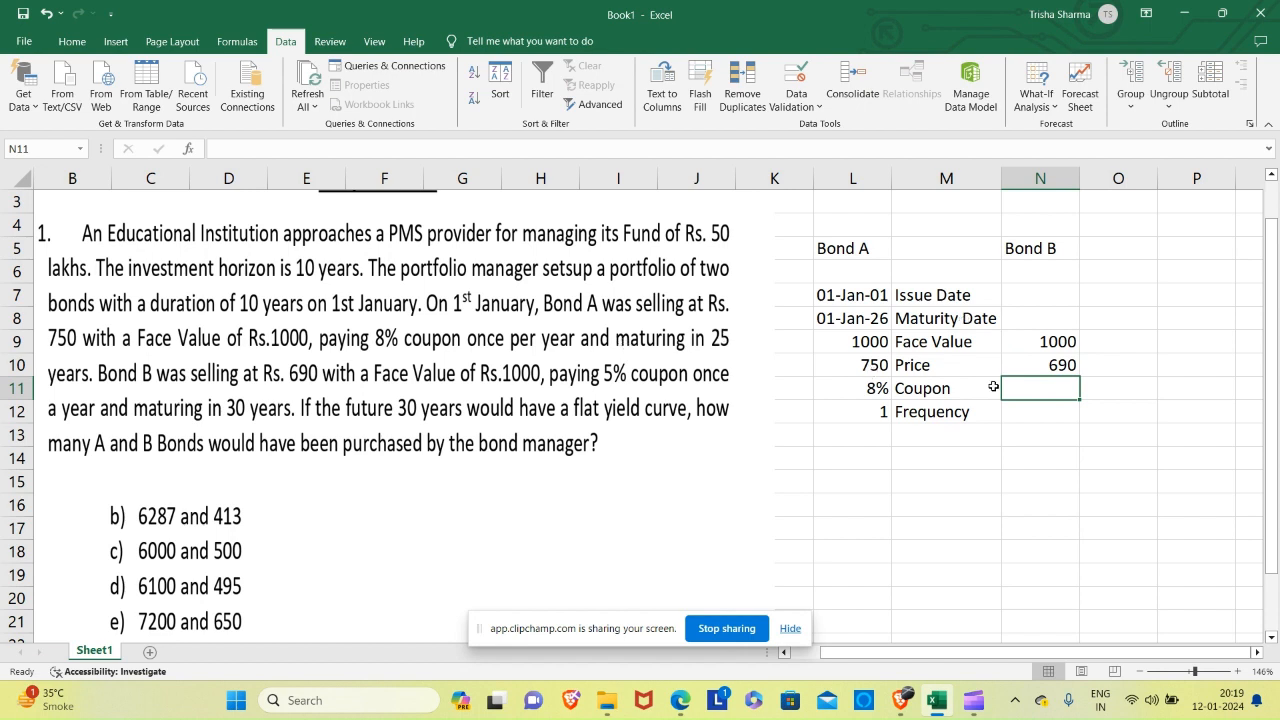
type("5%")
key("Return")
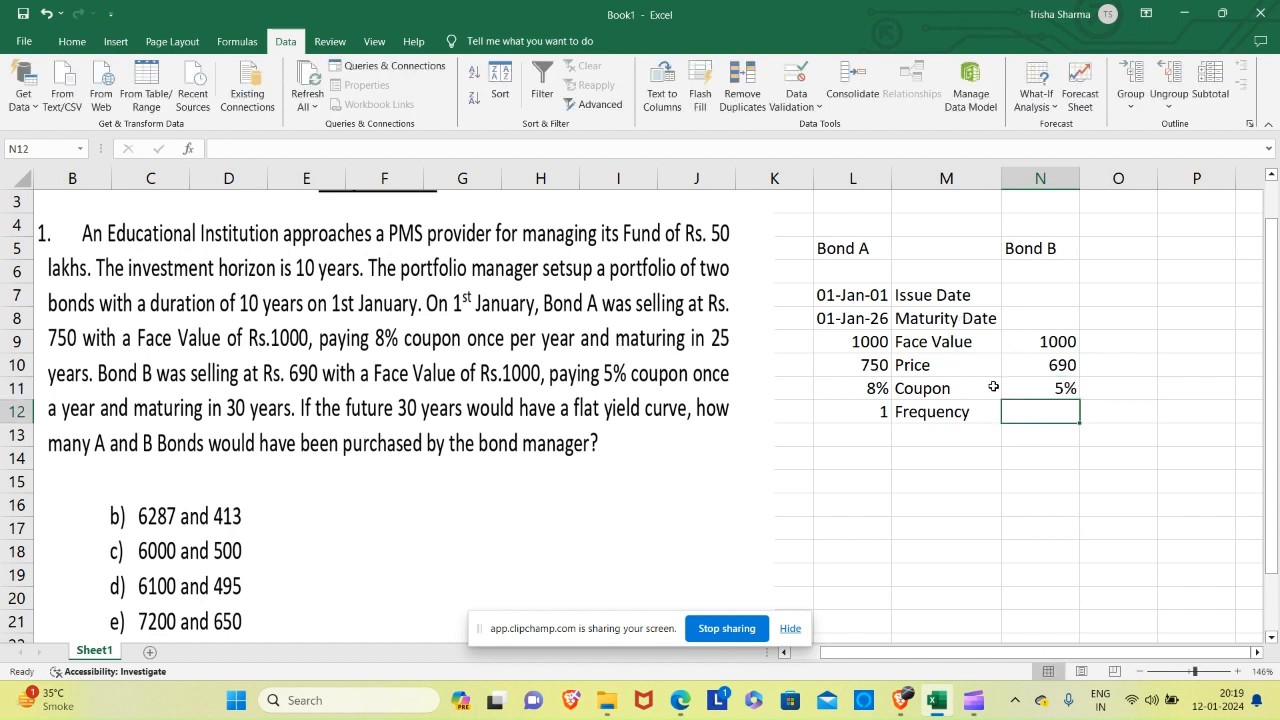
Enter Bond B's issue date 01 JAN 2001 in N7 and maturity date 01 JAN 2031 in N8.
left_click(1030, 300)
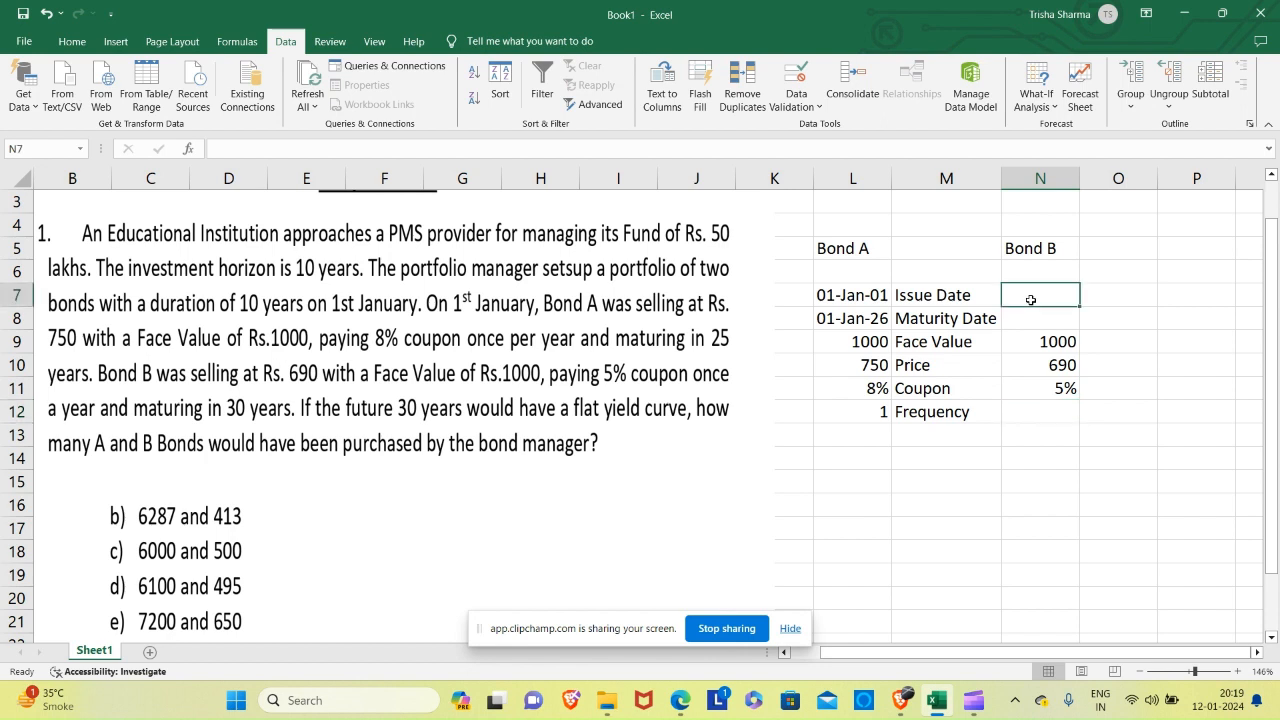
type("01 JAN ")
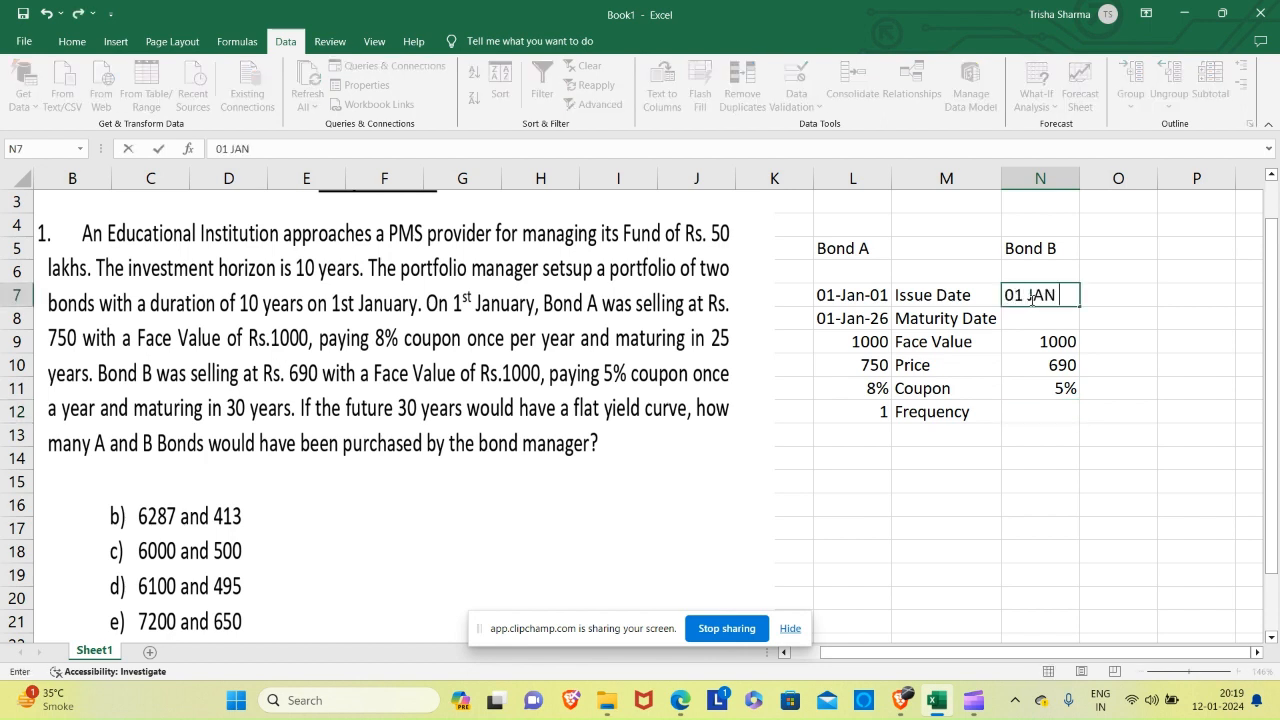
type("2001")
key("Return")
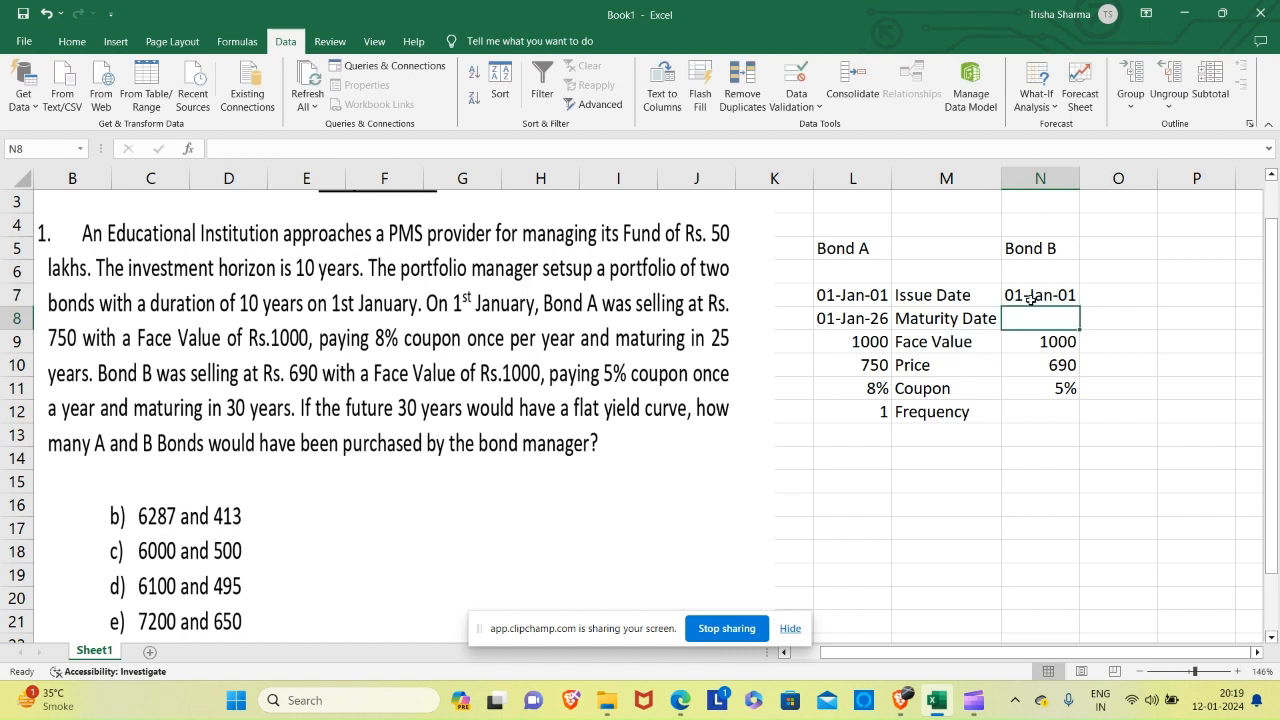
type("01 JAN 20")
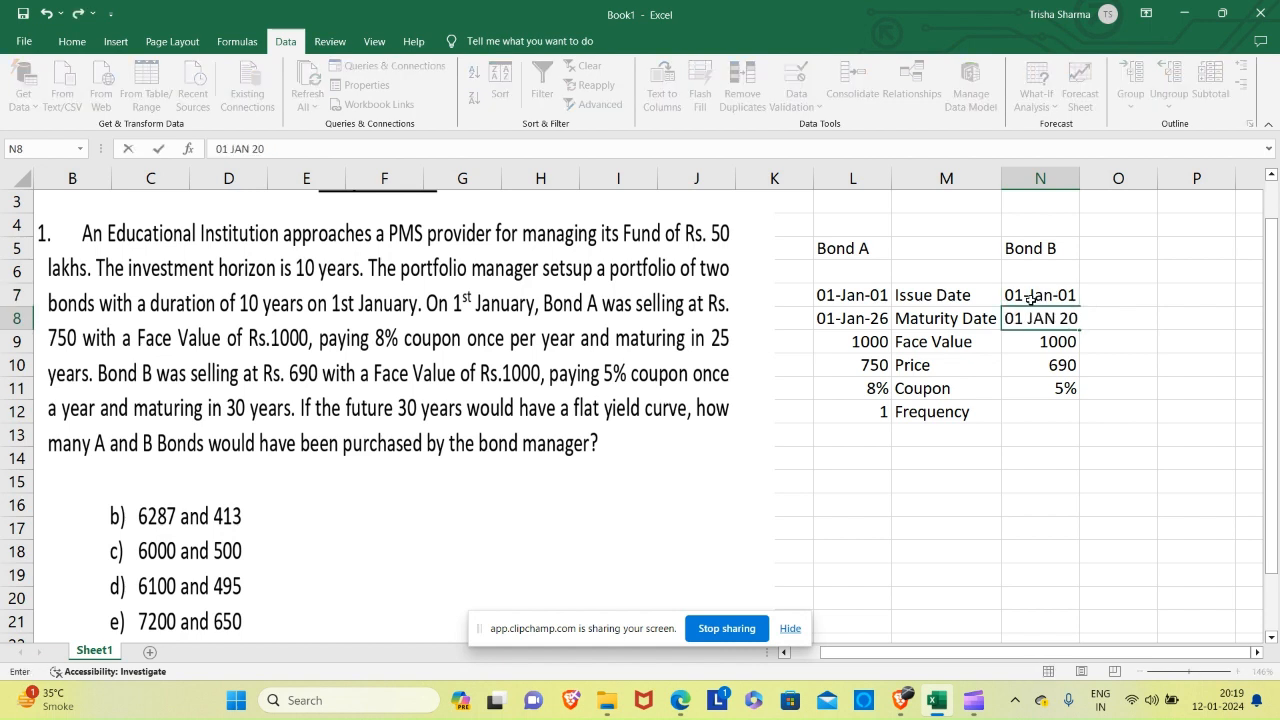
type("31")
key("Return")
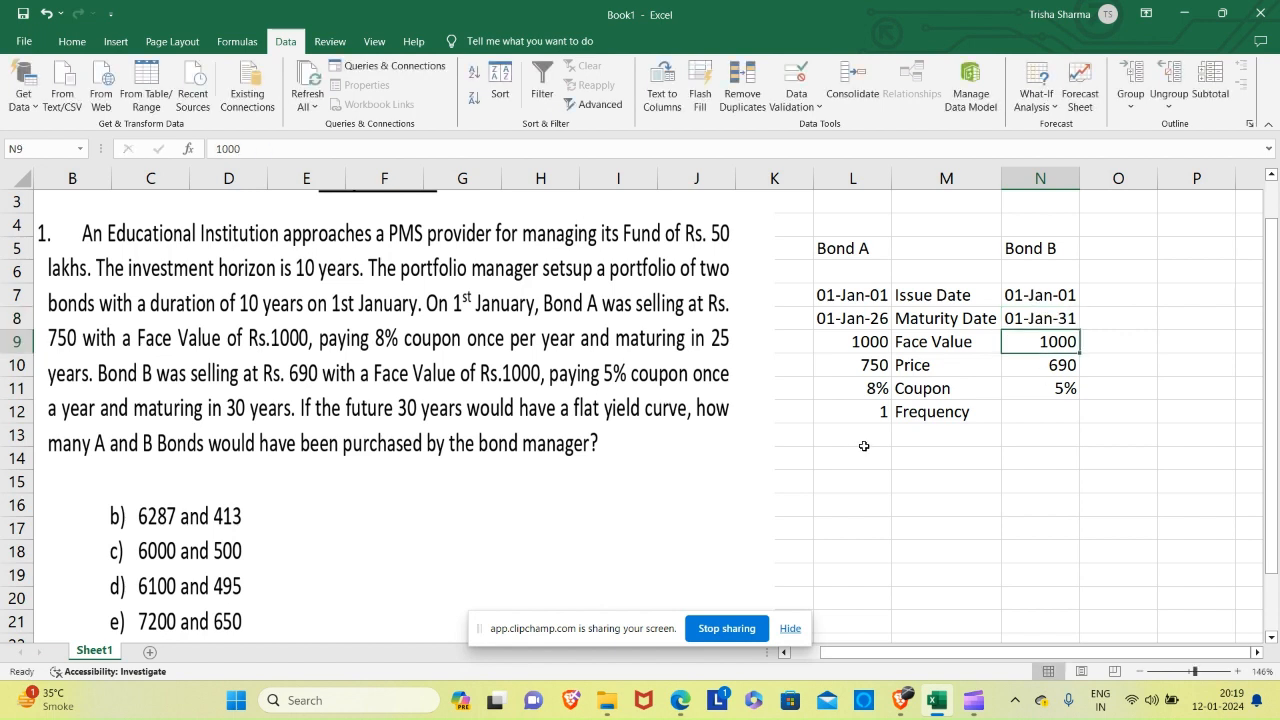
Enter Bond B's coupon frequency of 1 in cell N12.
left_click(1039, 412)
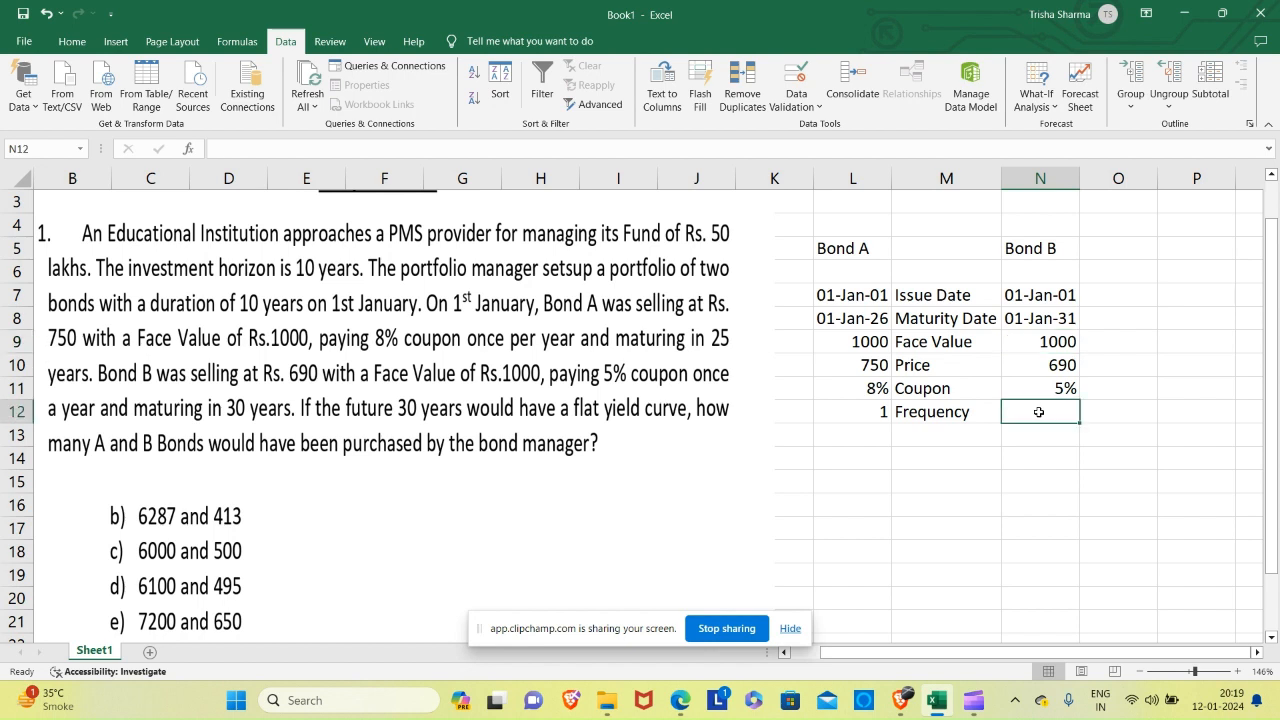
type("1")
key("Return")
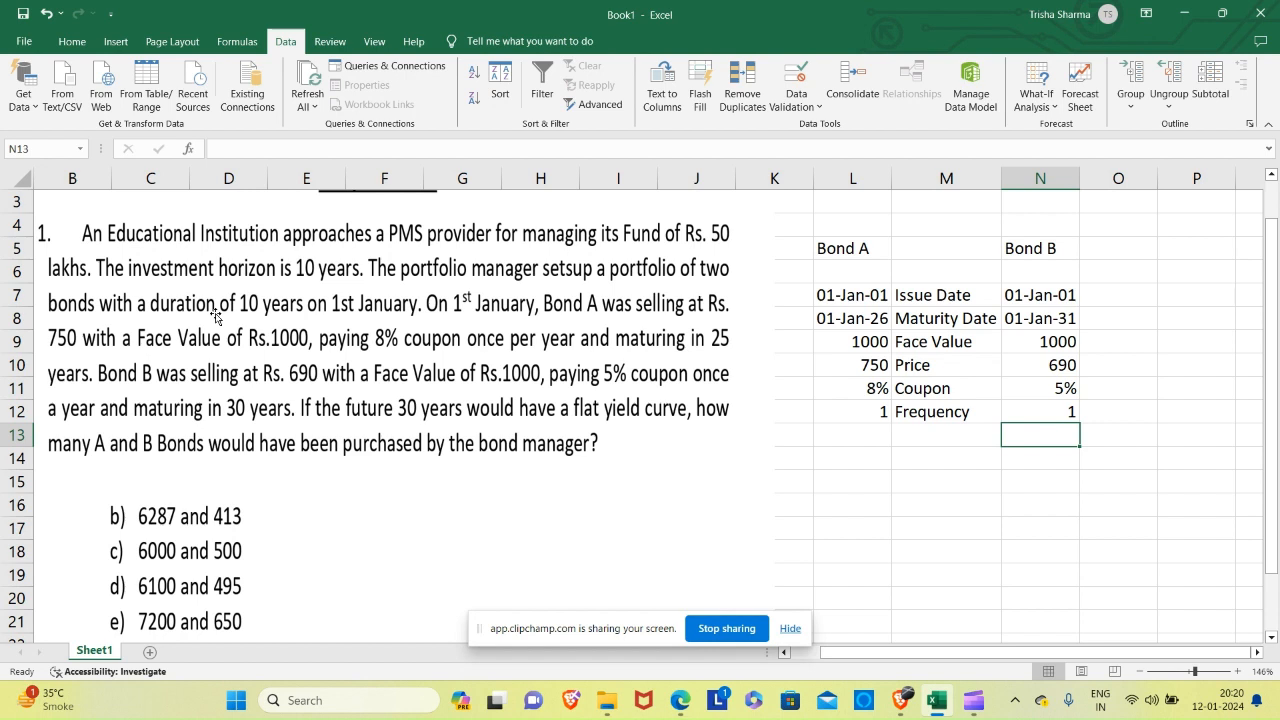
Add the label "Yield" in cell M13 below "Frequency".
key("Left")
key("Left")
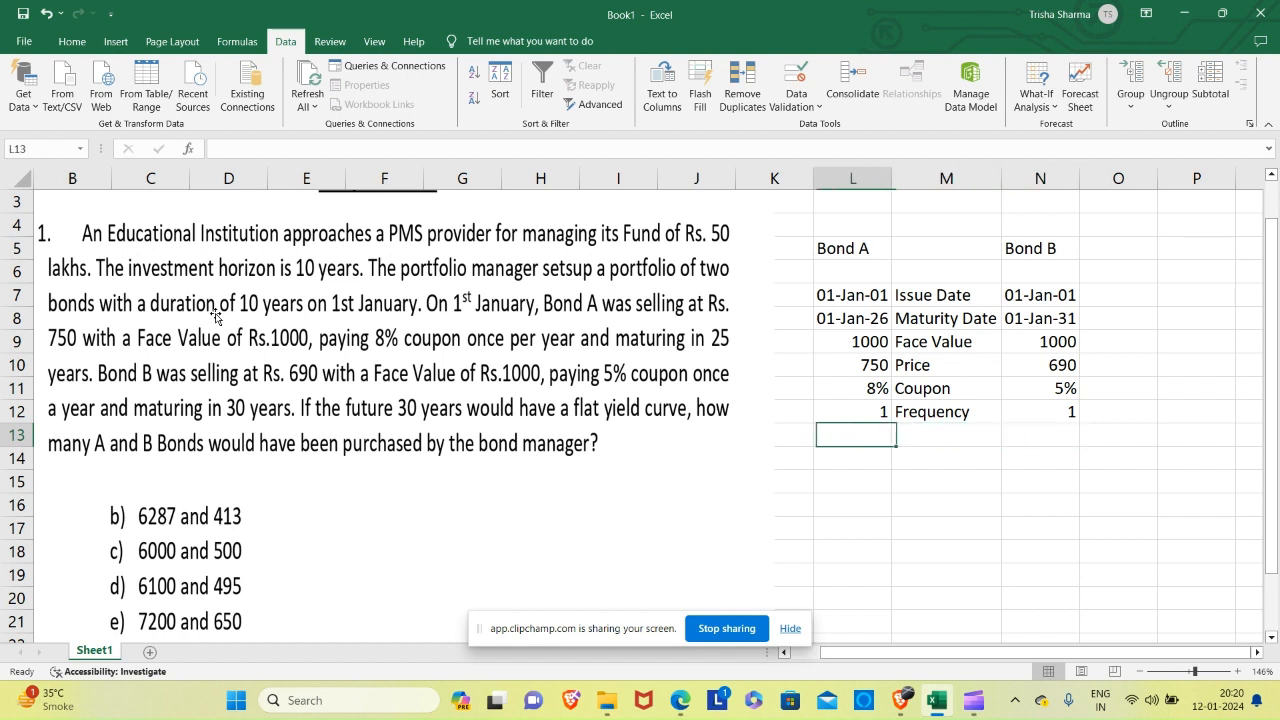
key("Right")
type("y")
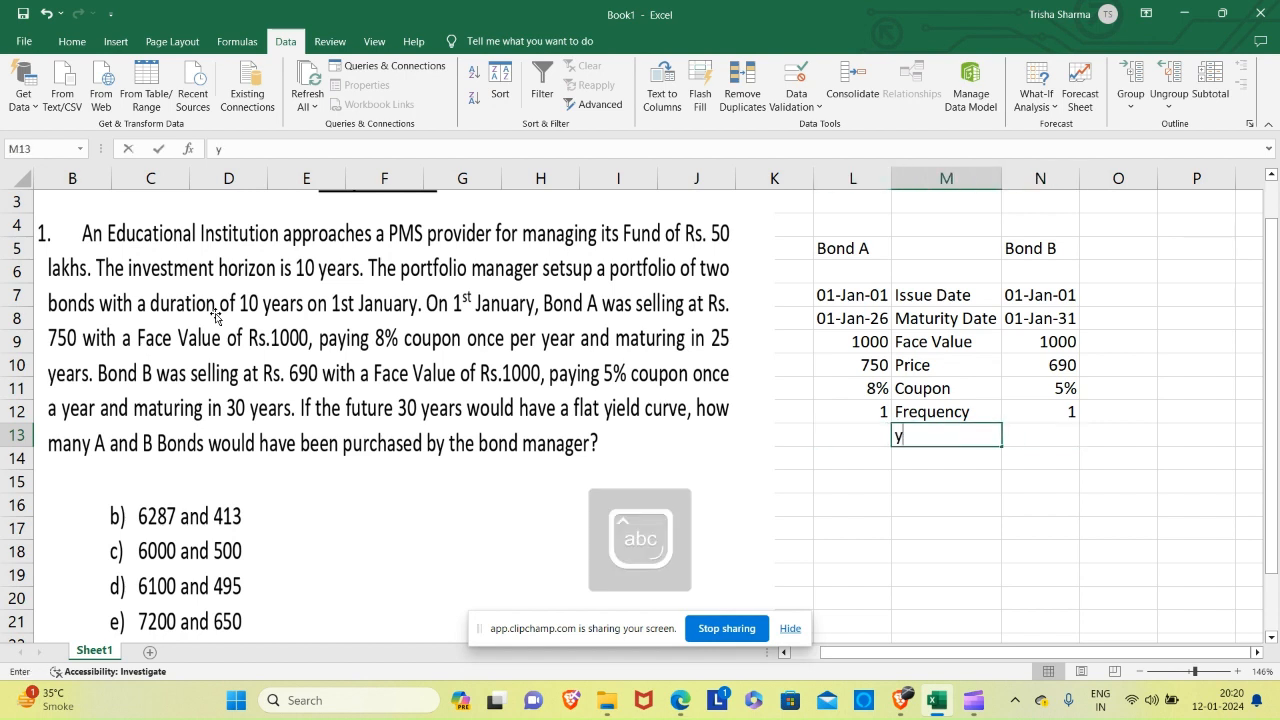
type("IELD")
key("Return")
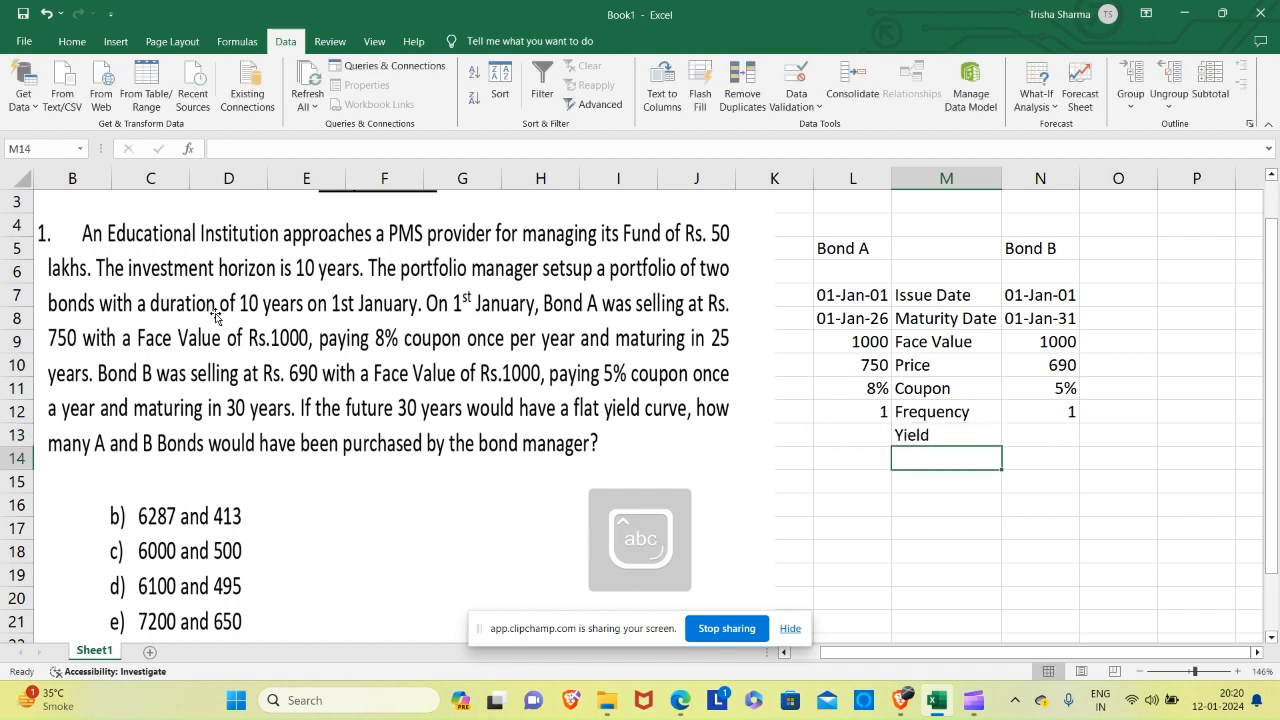
Insert the YIELD function from the Financial category in cell L13 for Bond A.
key("Up")
key("Left")
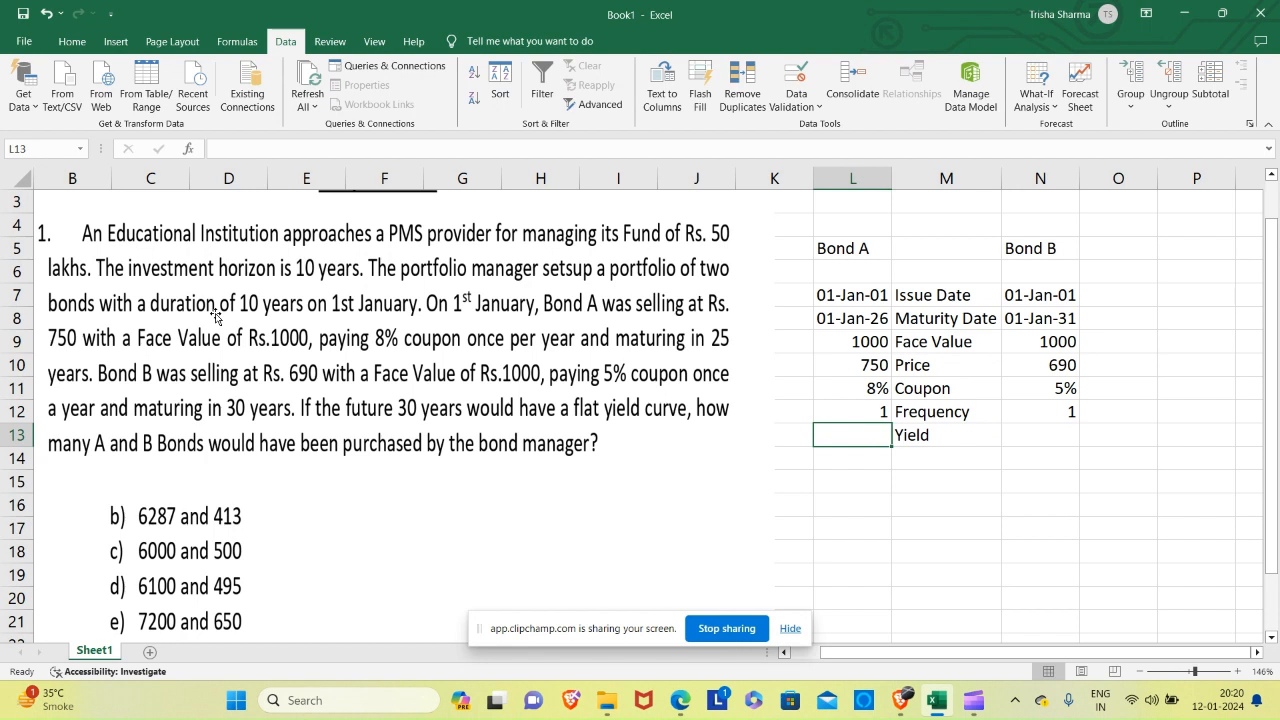
left_click(188, 151)
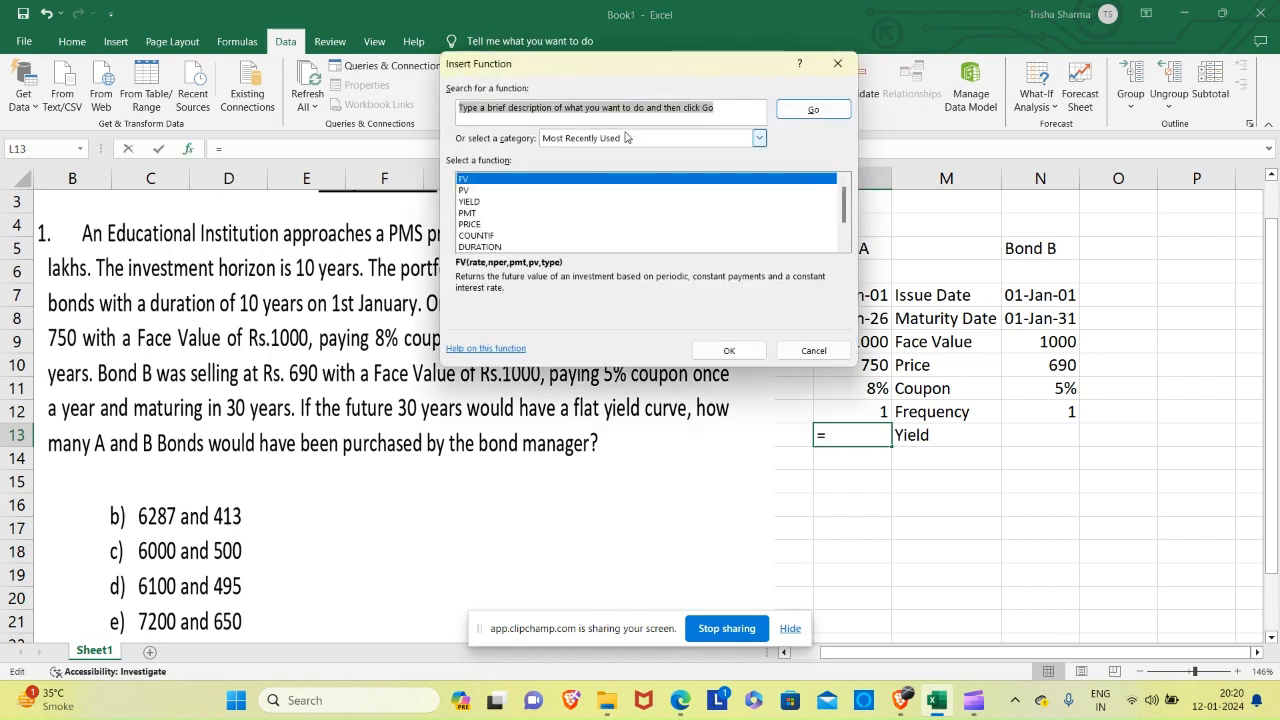
left_click(628, 139)
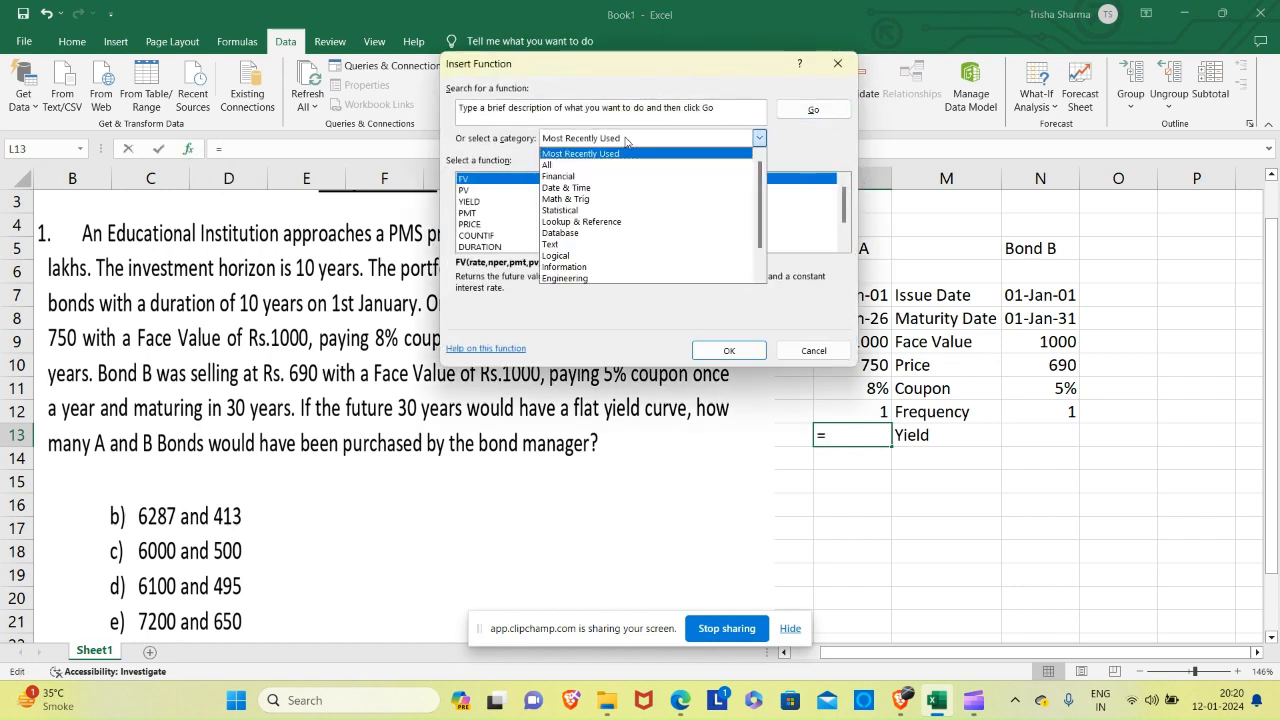
left_click(590, 177)
left_click(495, 224)
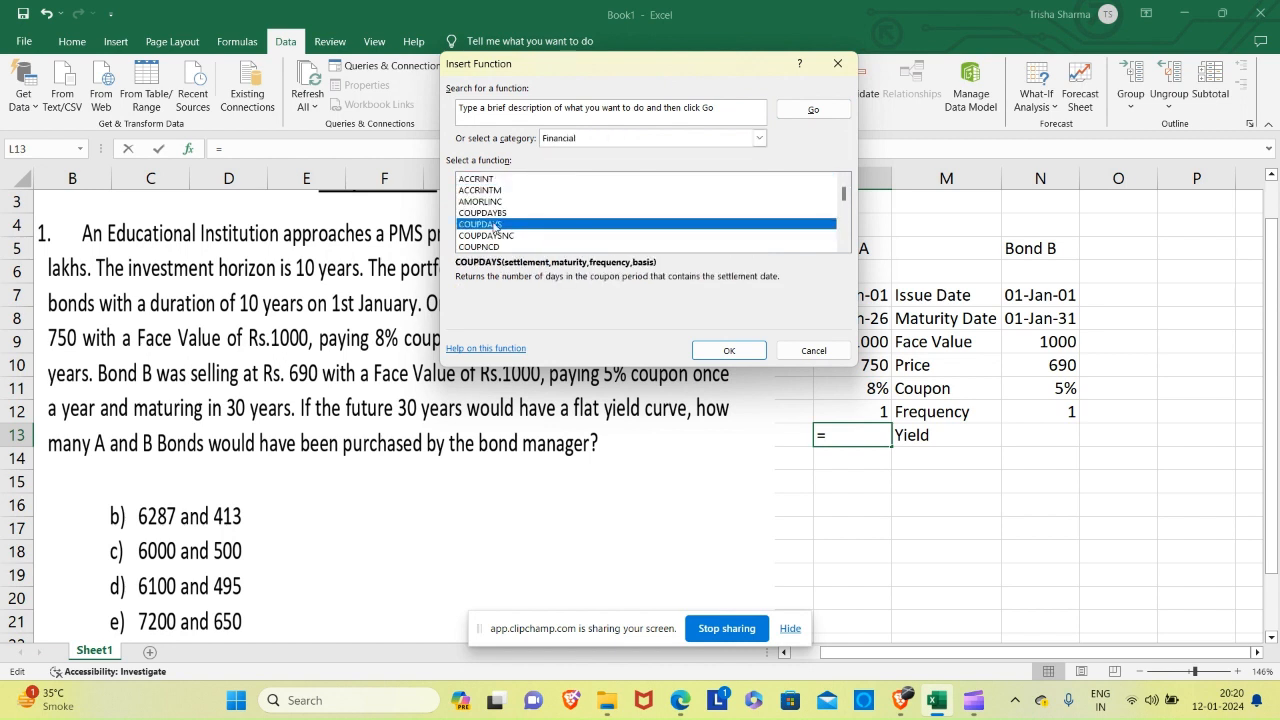
key("y")
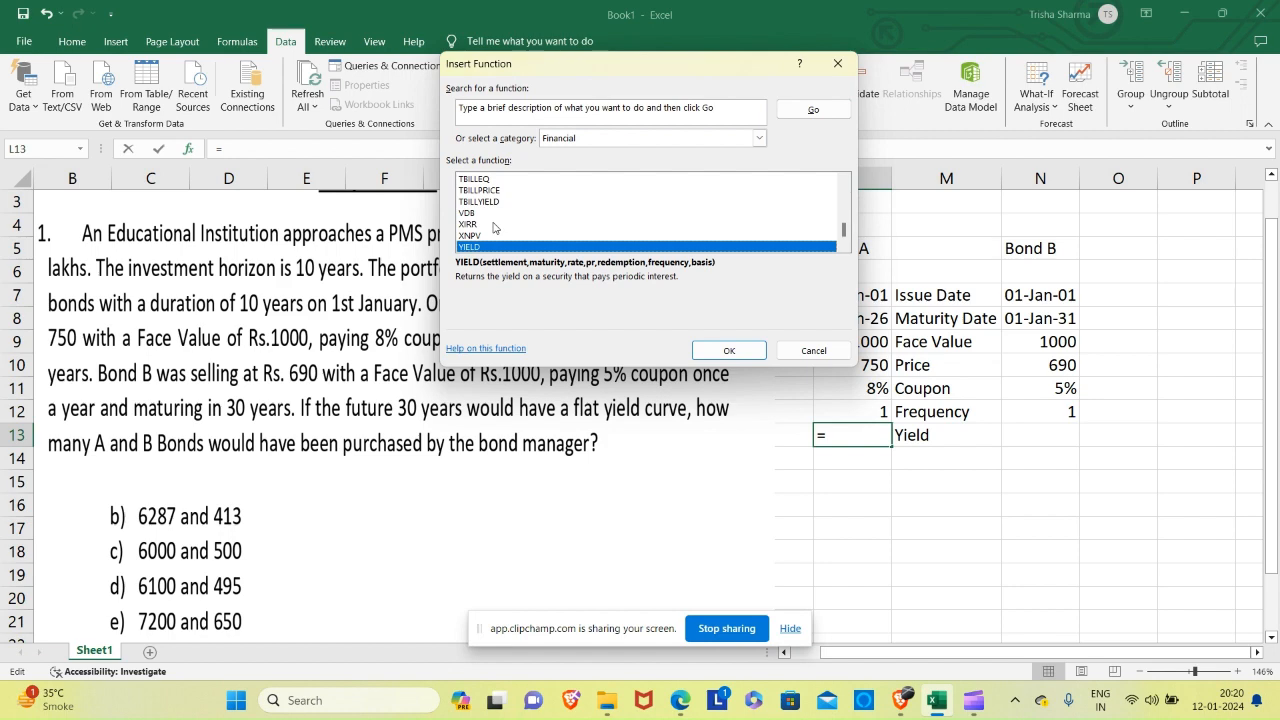
key("Return")
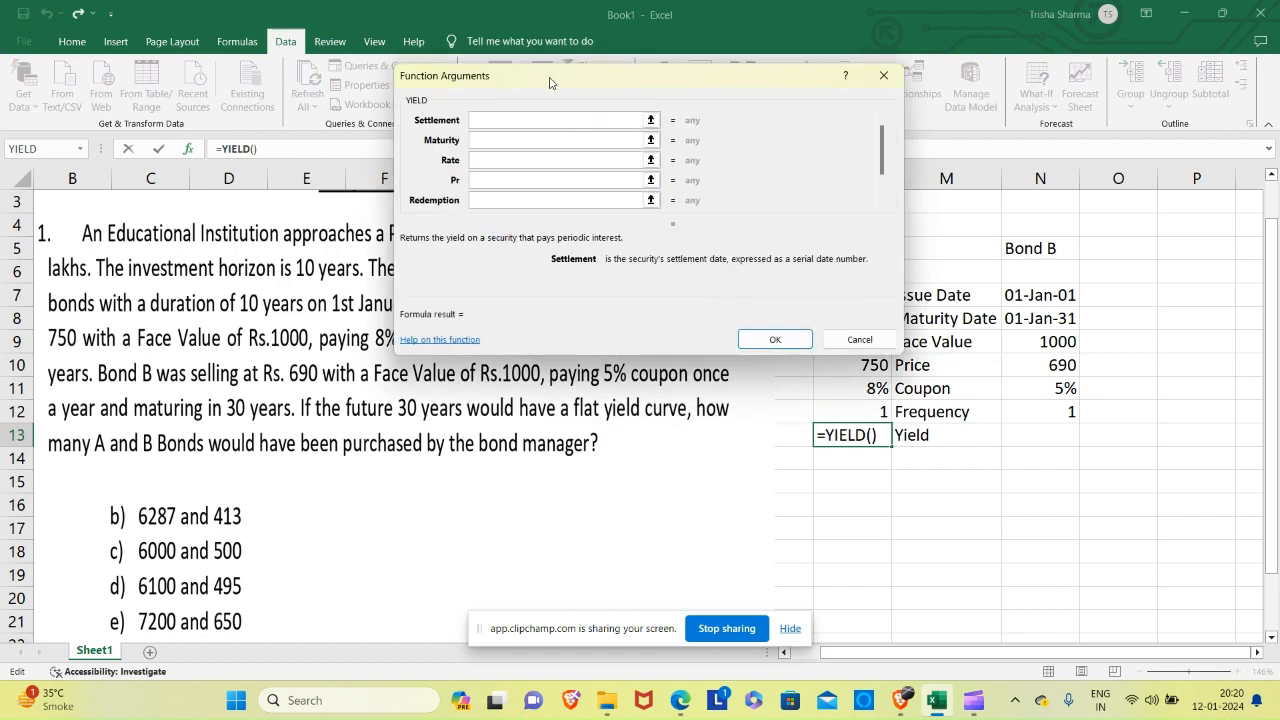
Set the YIELD arguments Settlement to L7, Maturity to L8 and Rate to L11.
left_click_drag(549, 82, 340, 103)
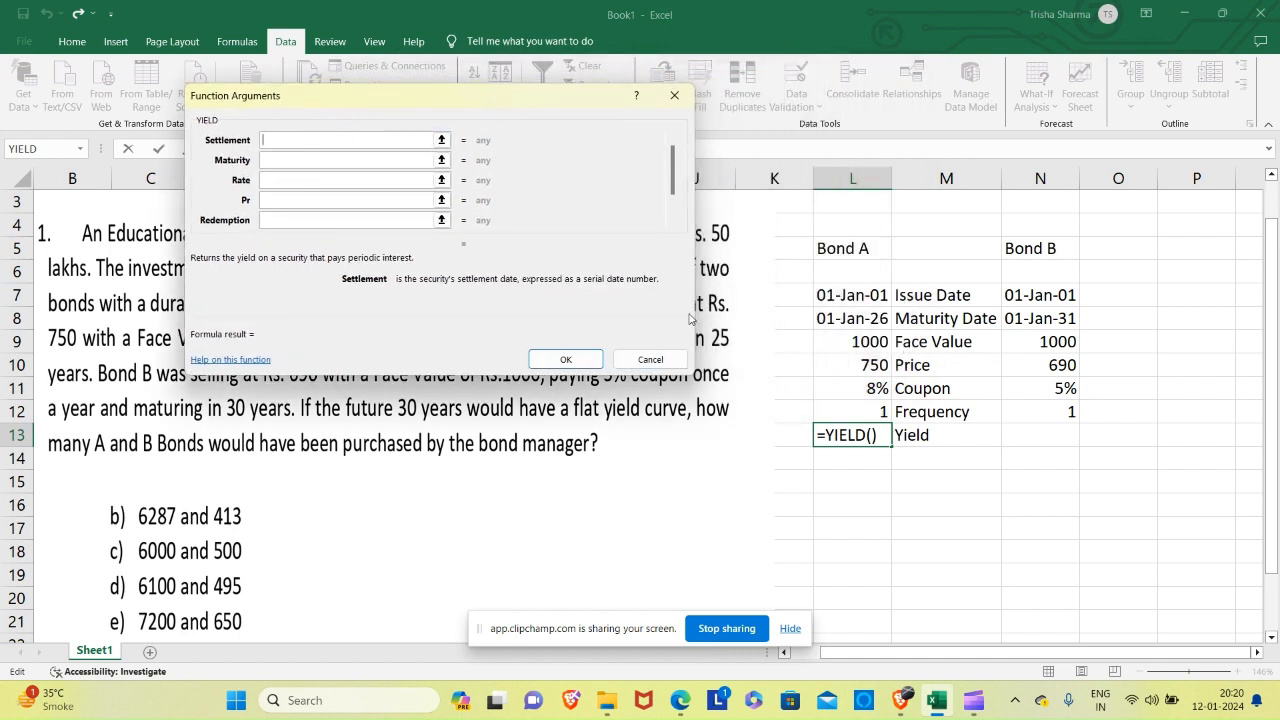
left_click(852, 295)
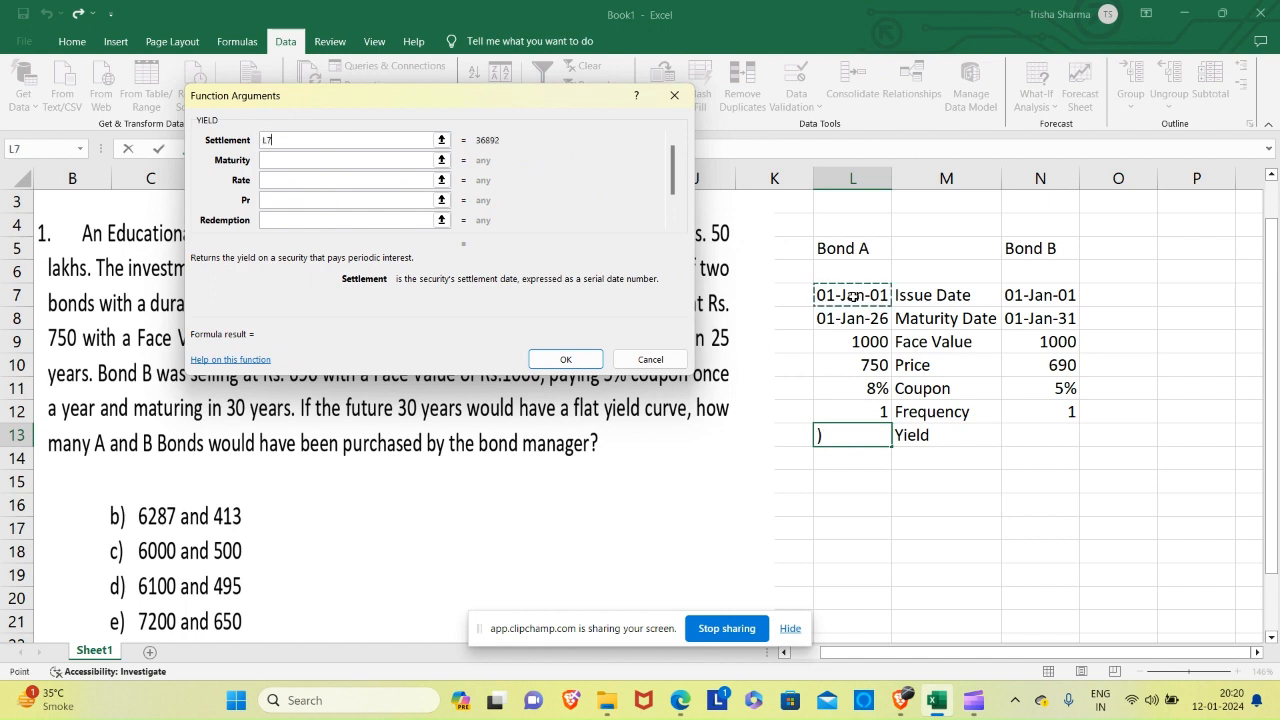
left_click(323, 160)
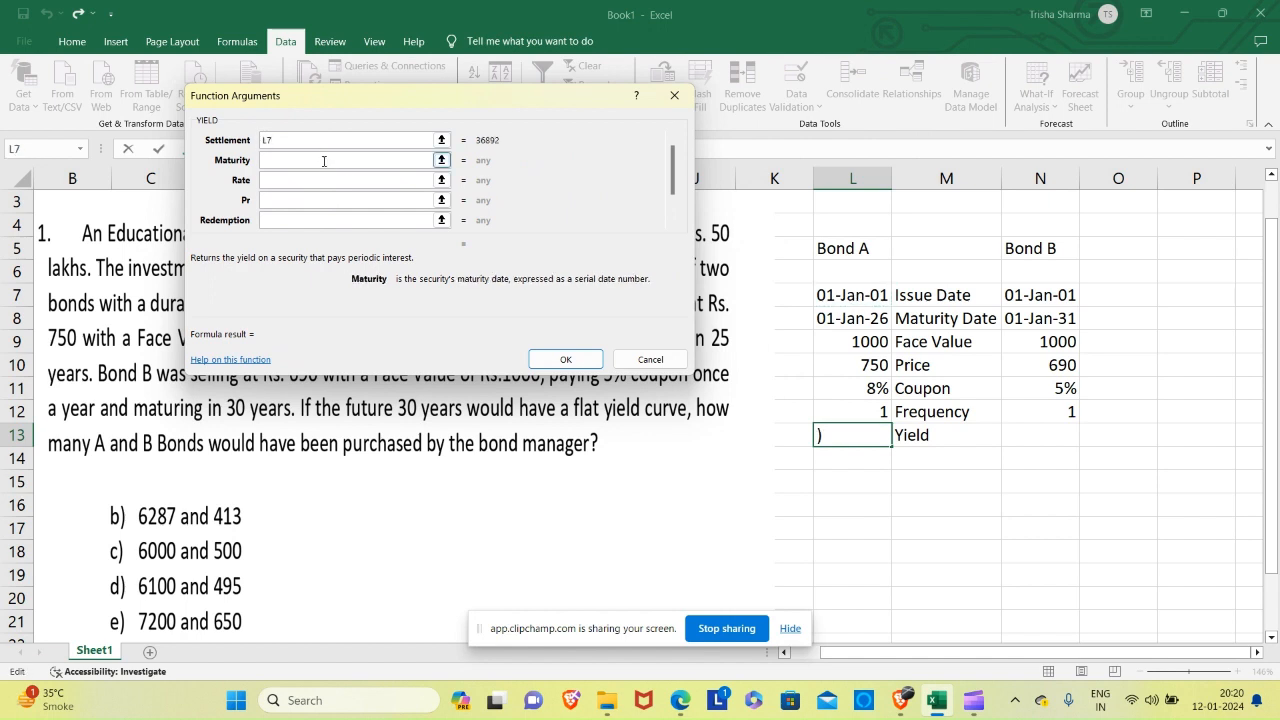
left_click(835, 315)
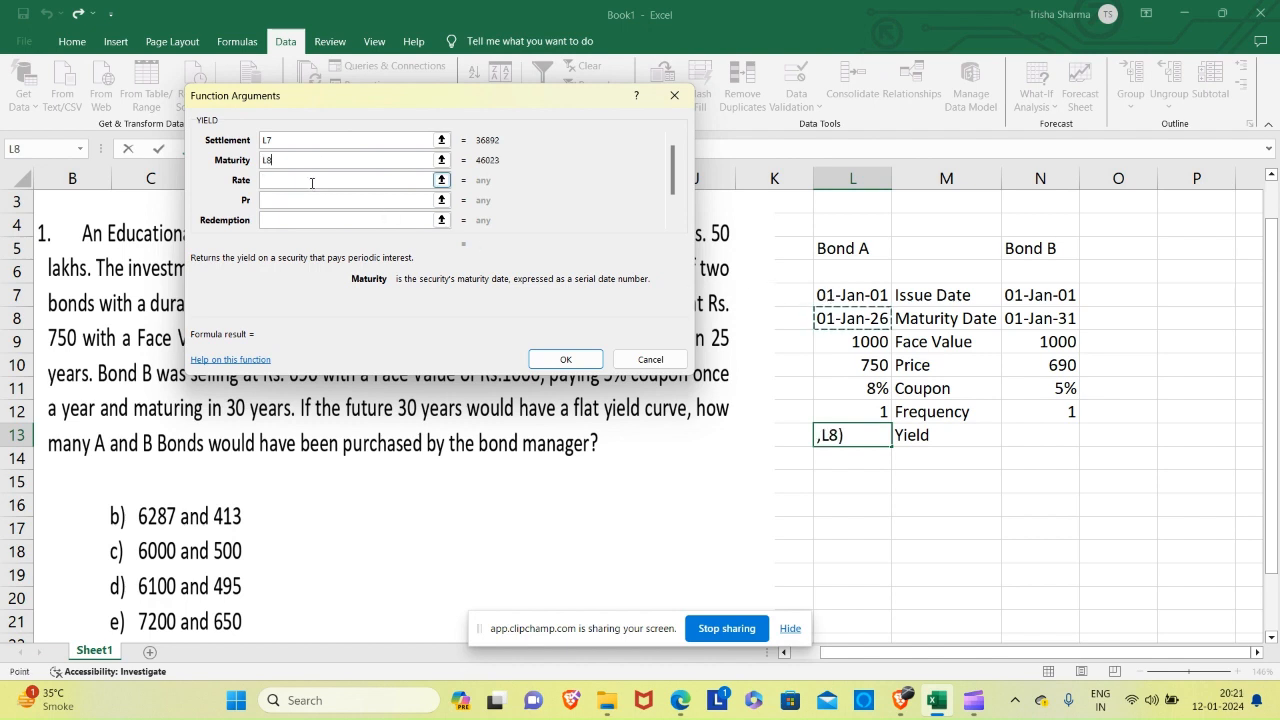
left_click(312, 180)
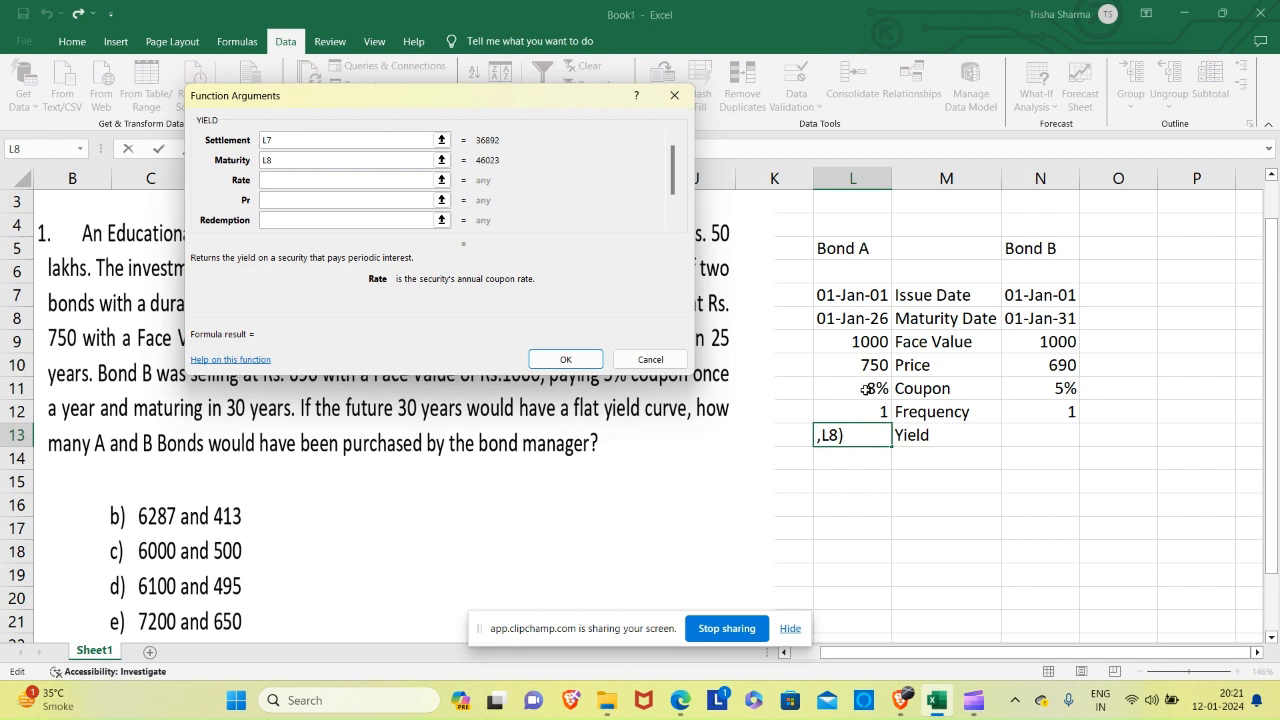
left_click(865, 390)
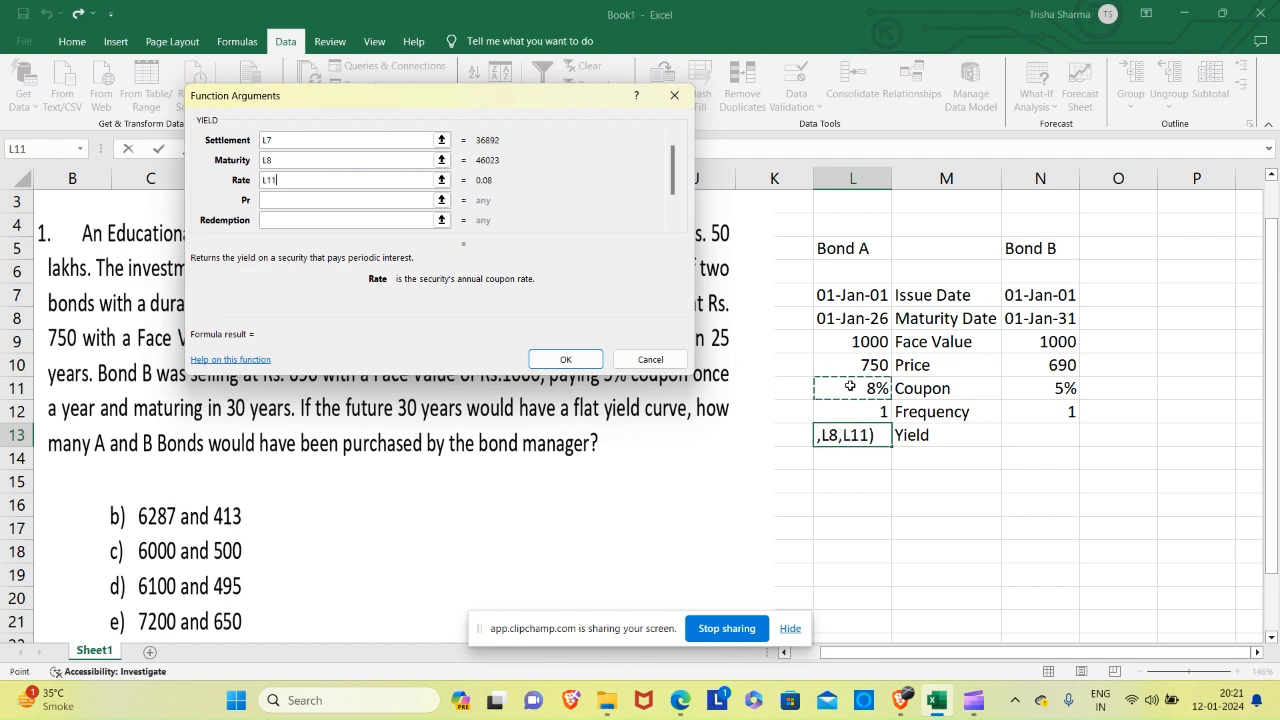
Set the price argument to L10/10 and the redemption argument to L9/10, scaling both to a face value of 100.
left_click(351, 202)
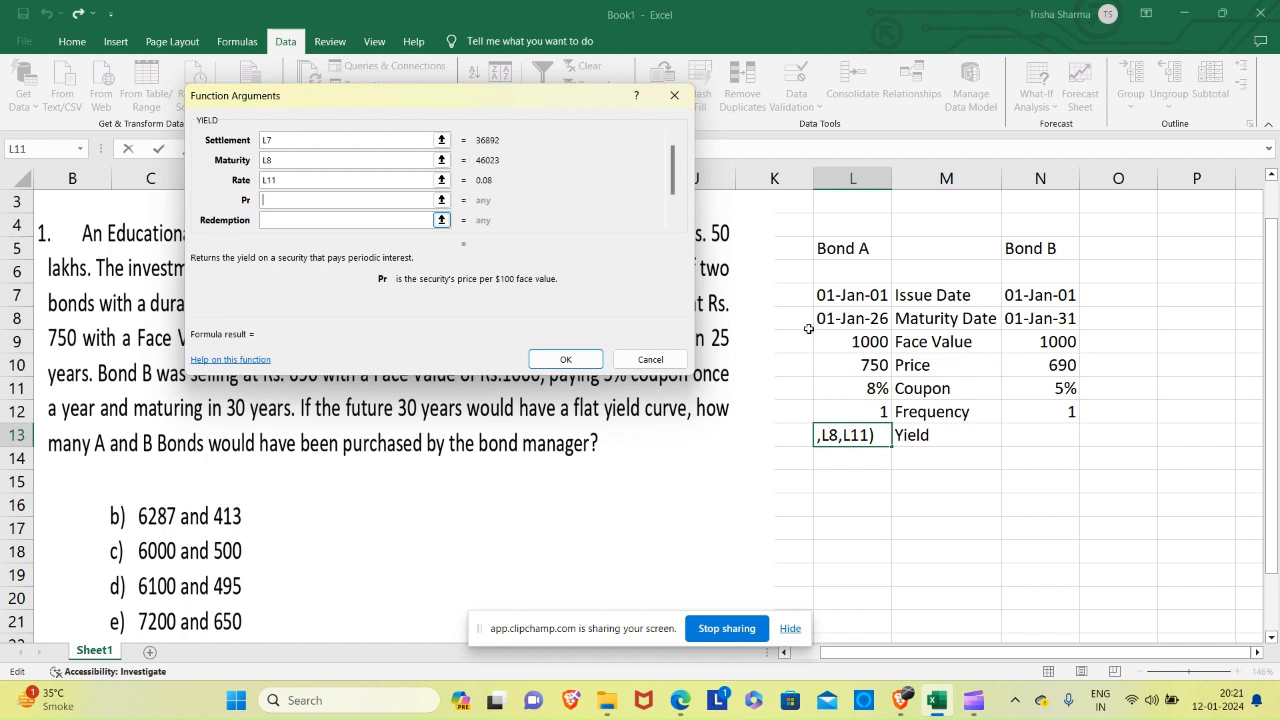
left_click(863, 366)
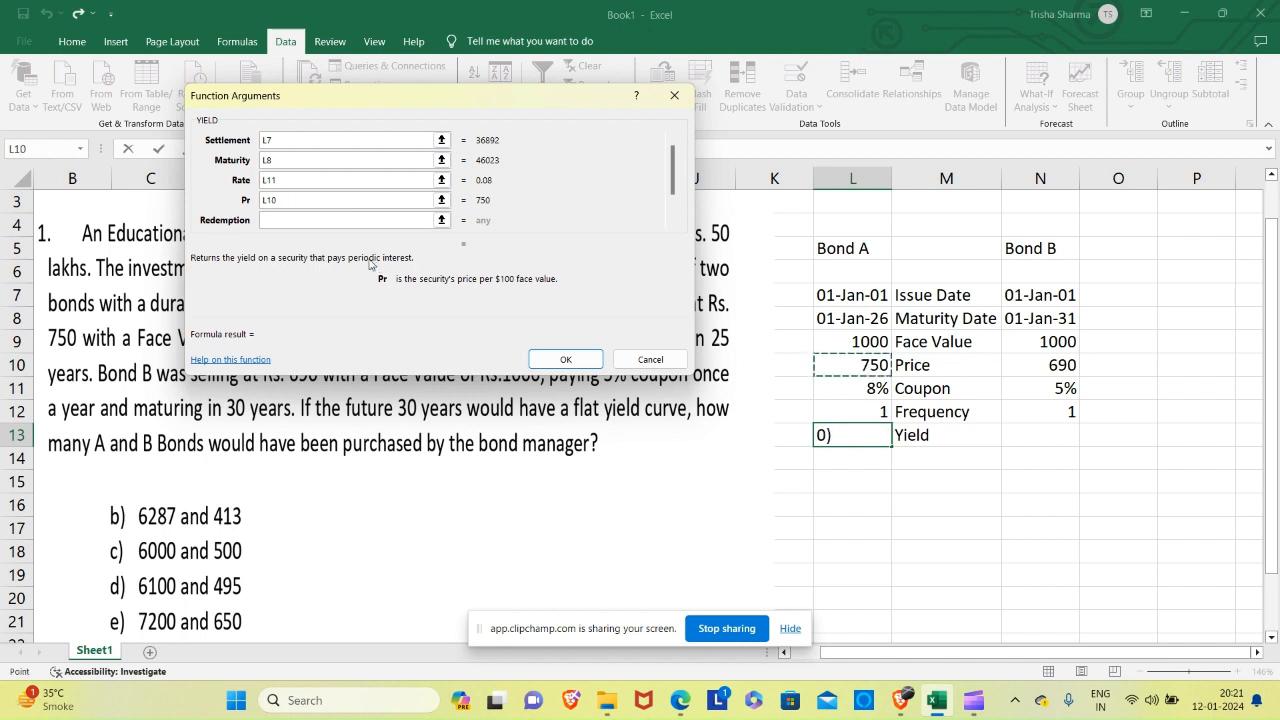
left_click(314, 221)
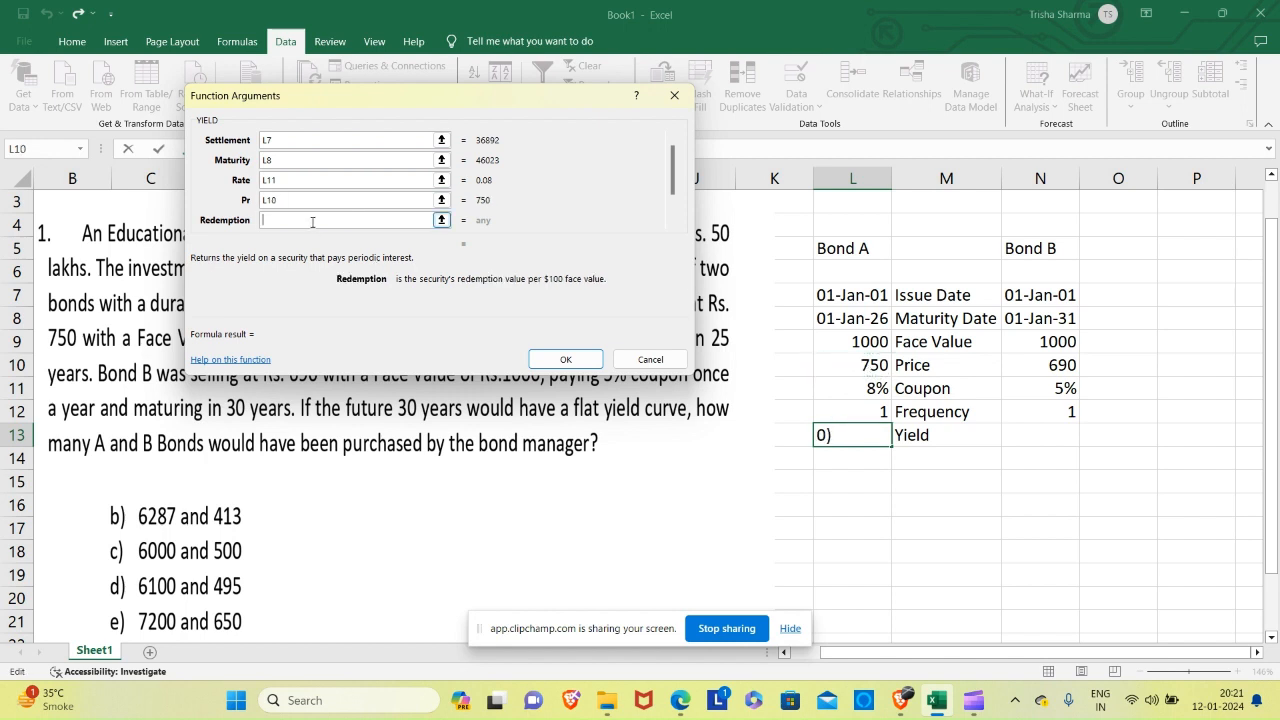
left_click(860, 342)
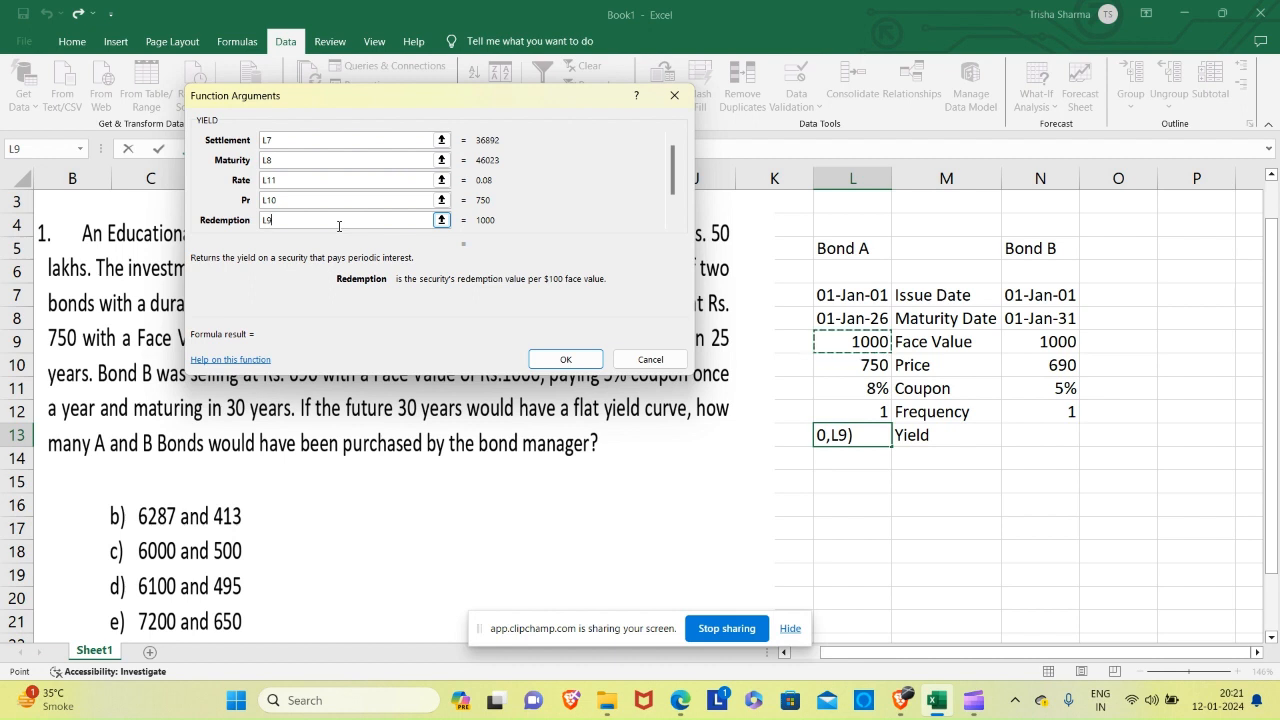
type("/10")
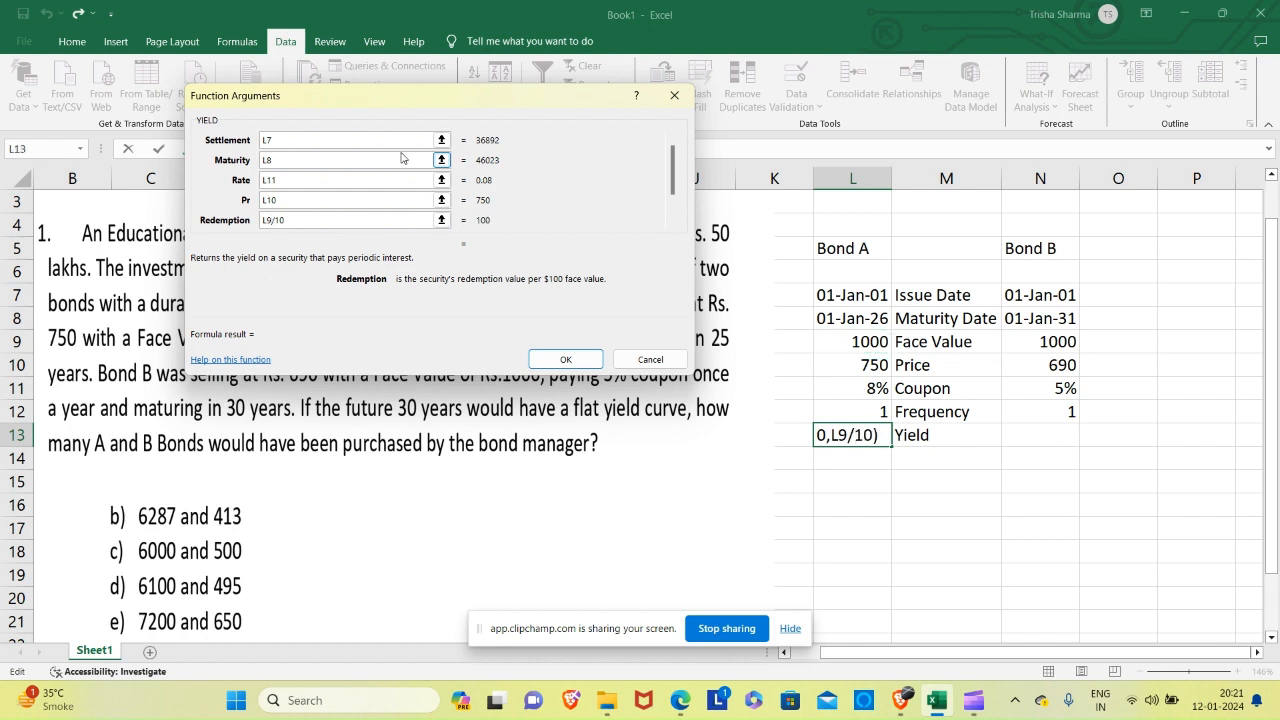
left_click(324, 202)
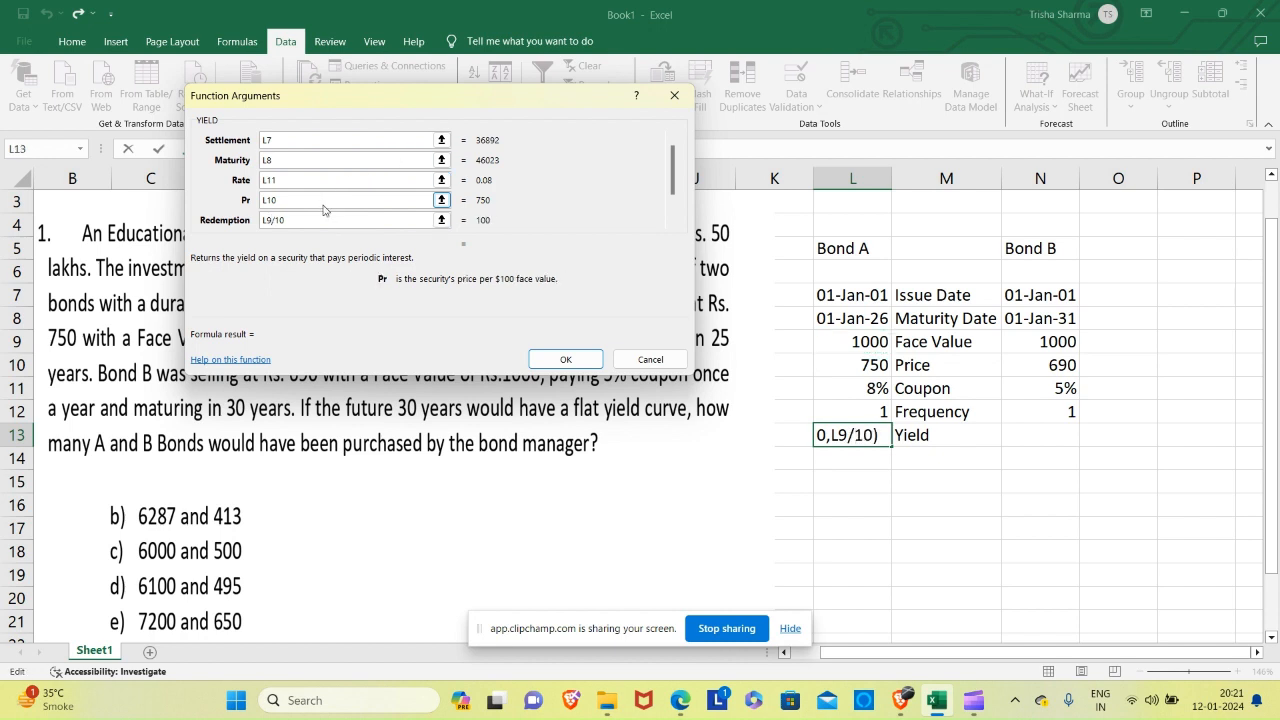
type("/10")
Set the Frequency argument to L12 and Basis to 4, and complete Bond A's yield formula.
left_click(672, 222)
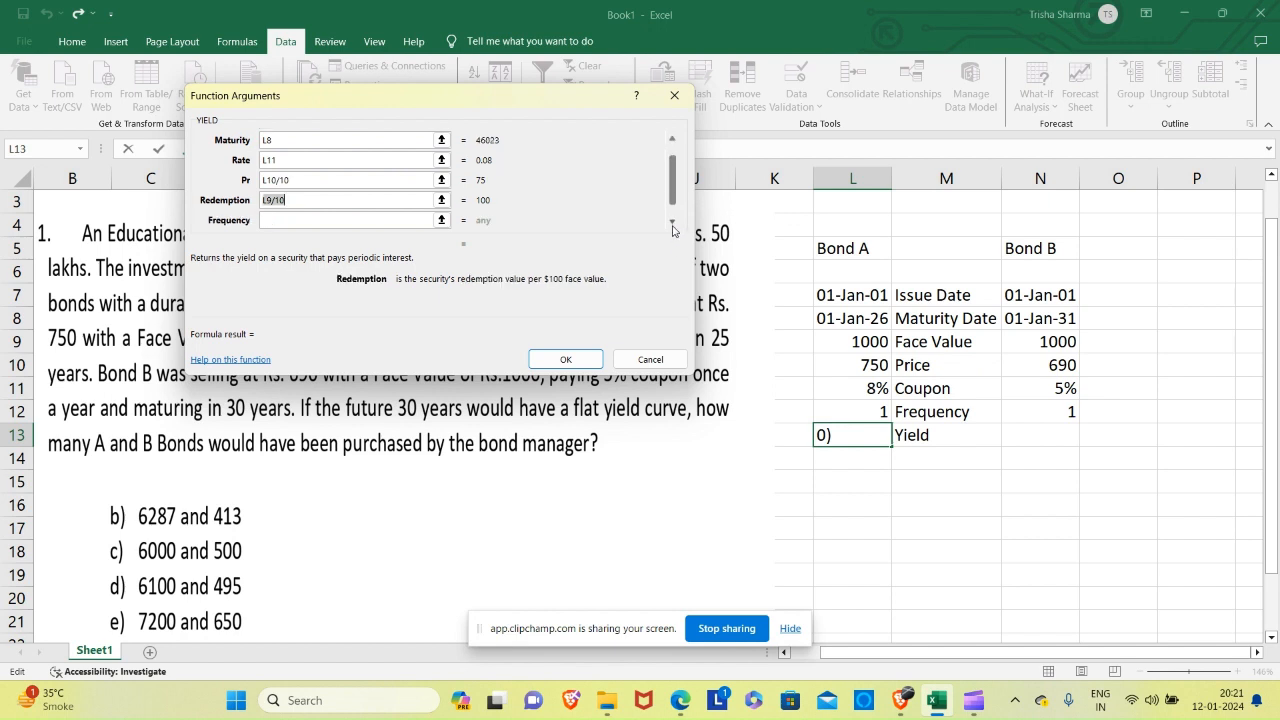
left_click(672, 224)
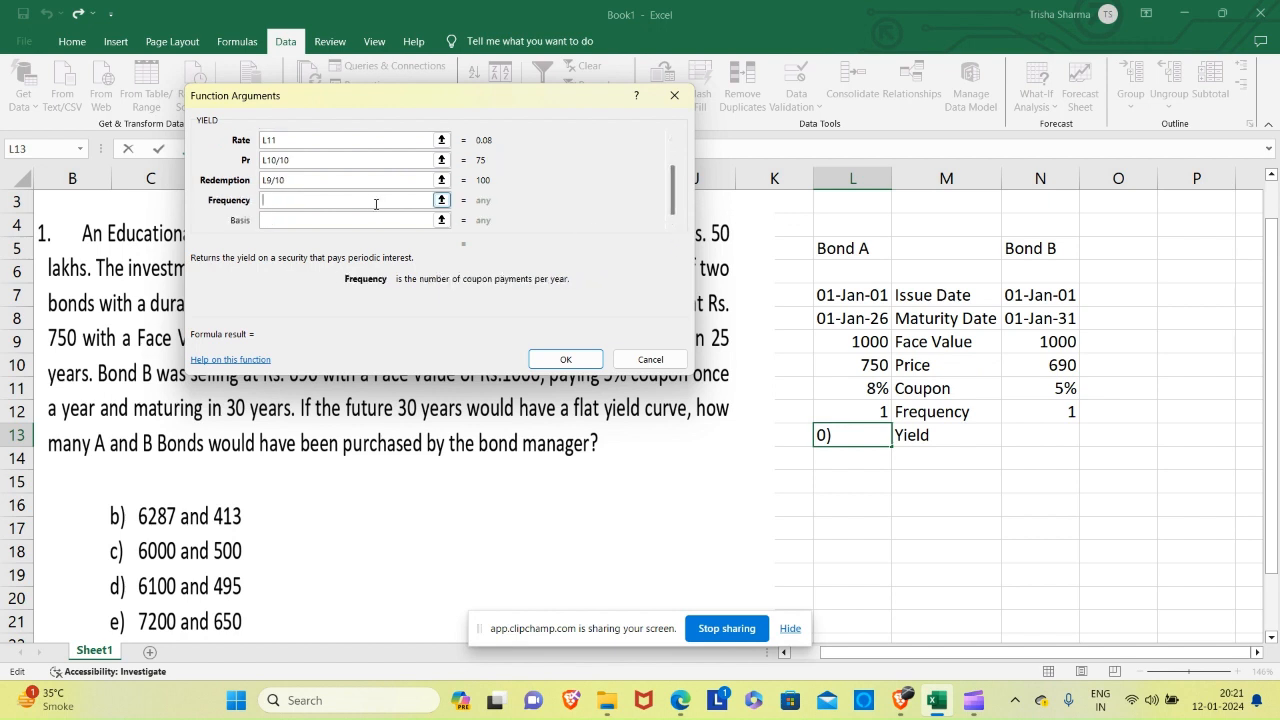
left_click(820, 407)
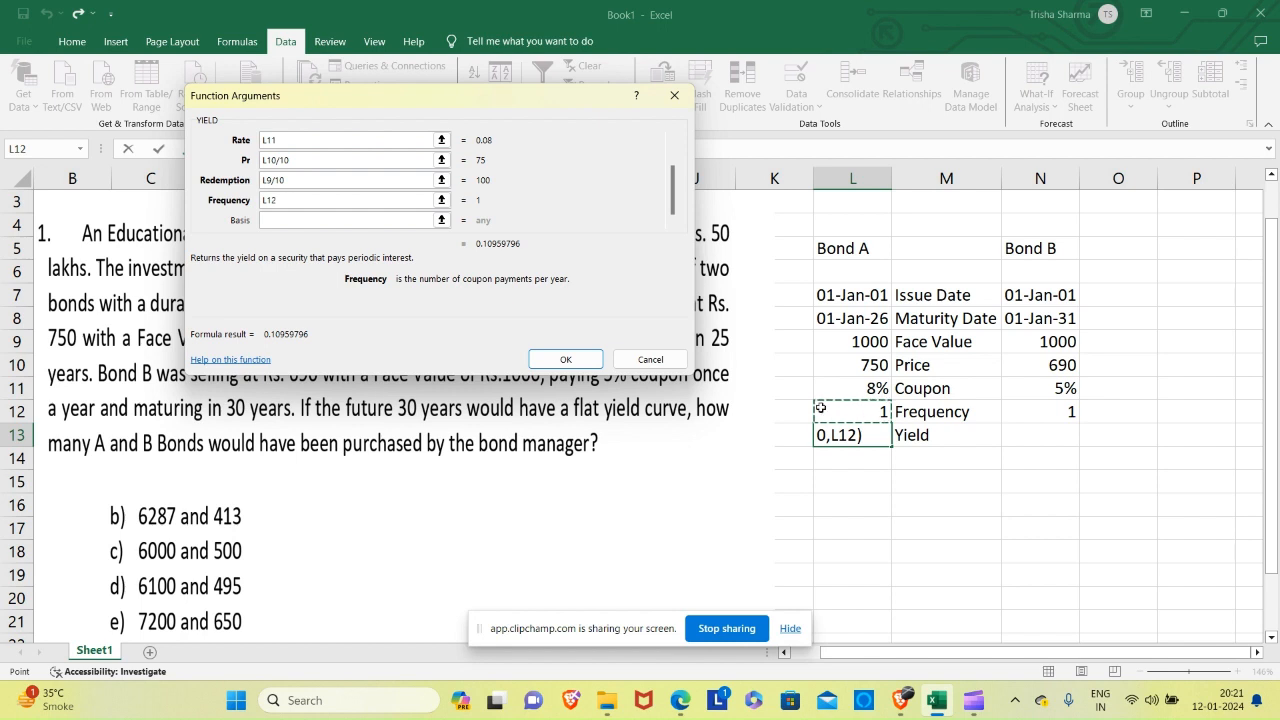
left_click(341, 219)
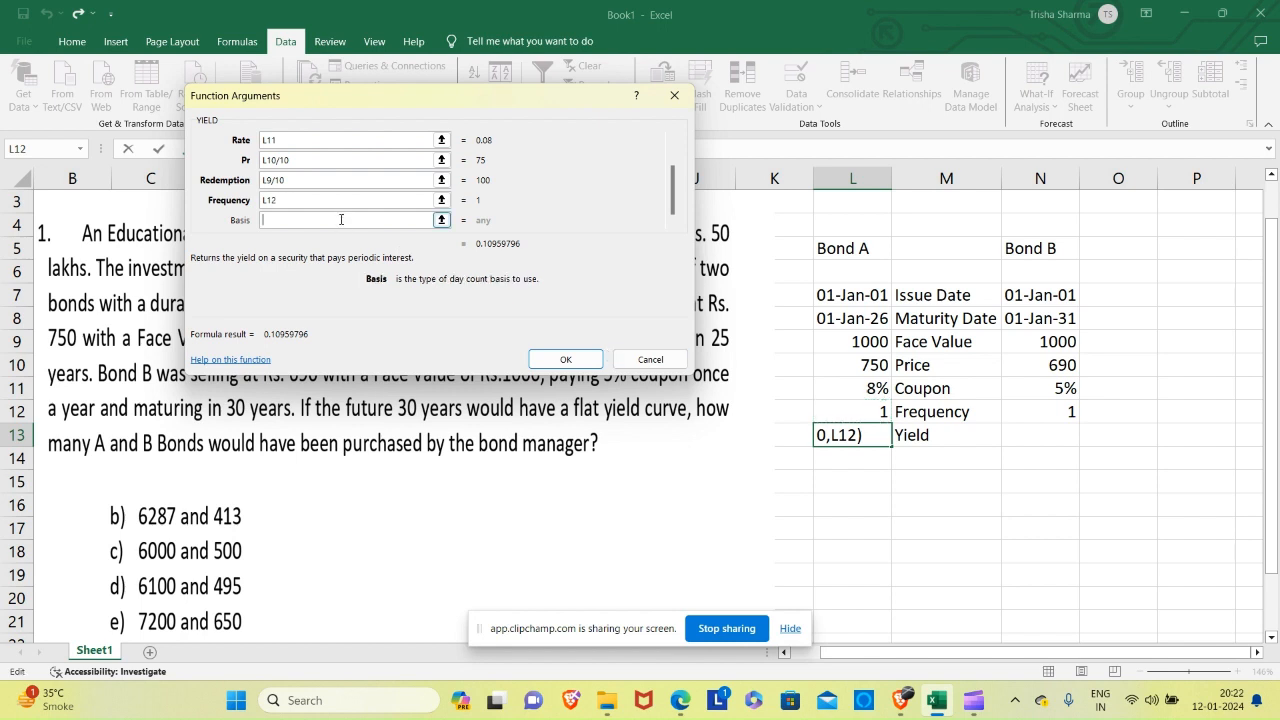
type("4")
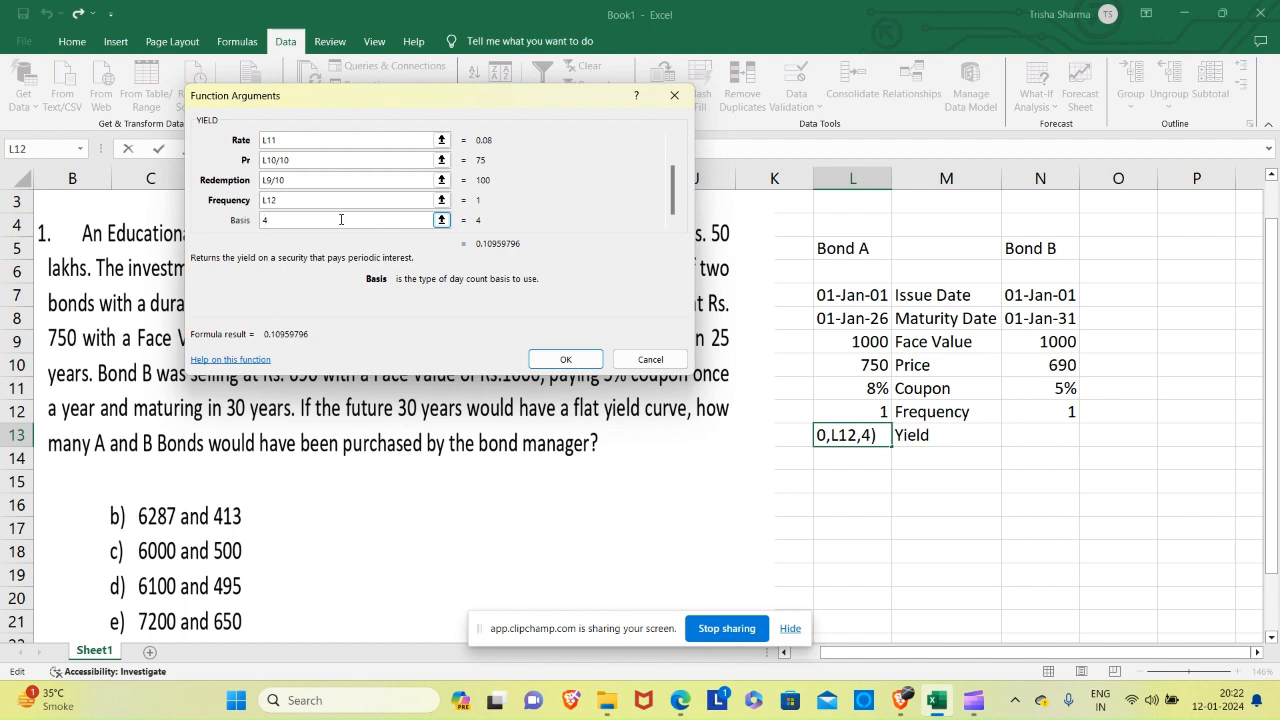
left_click(566, 362)
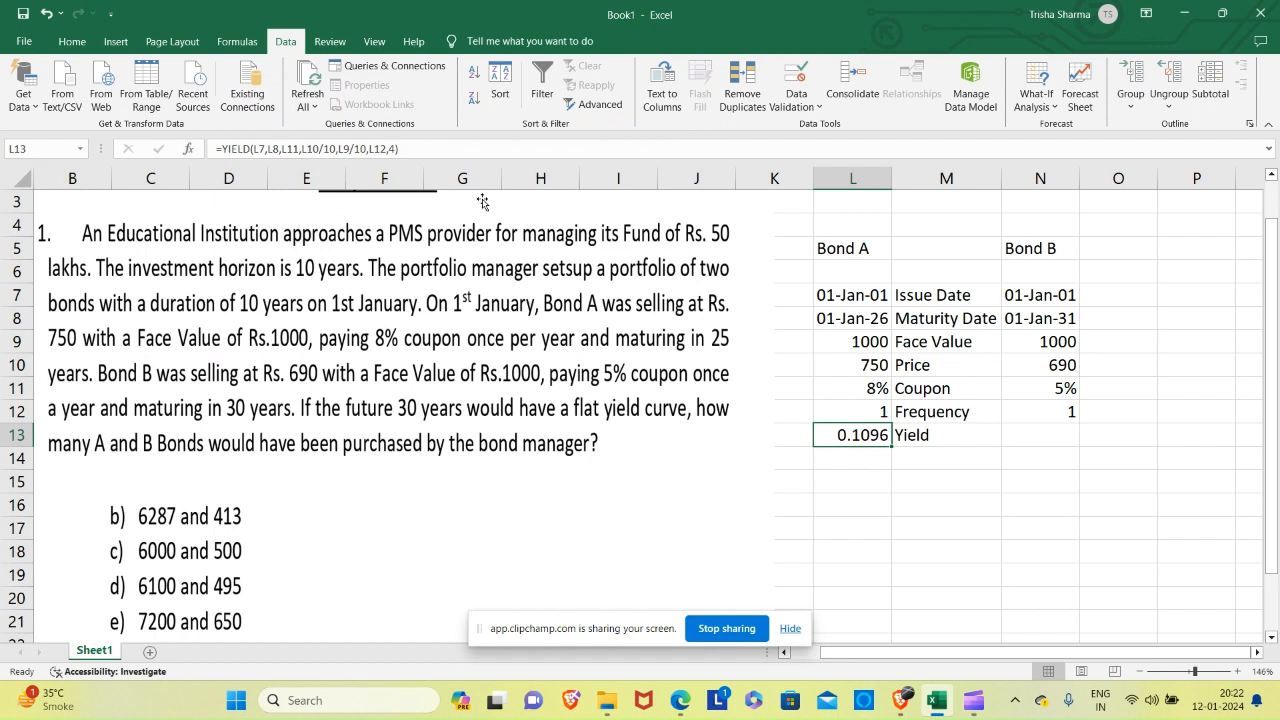
Format Bond A's yield in L13 as a percentage with two decimal places.
left_click(86, 43)
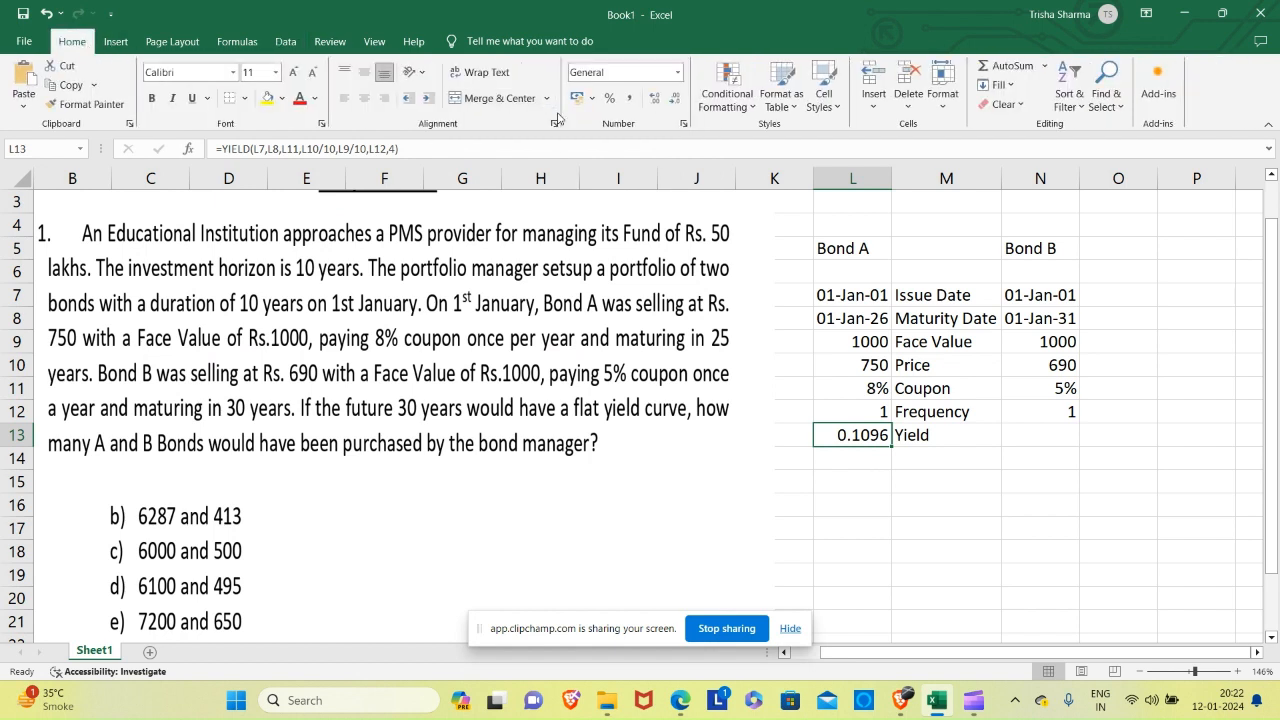
left_click(609, 98)
left_click(656, 98)
left_click(656, 98)
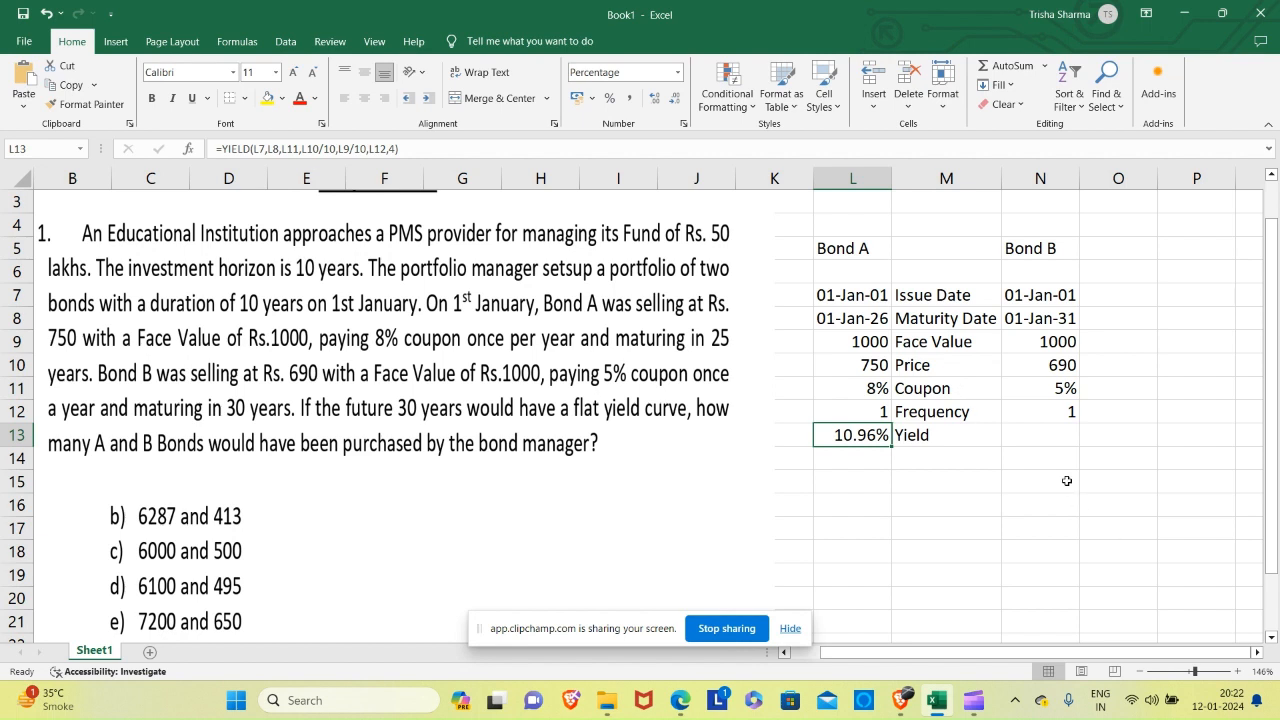
Insert the YIELD function from the Financial category in cell N13 for Bond B.
left_click(1052, 441)
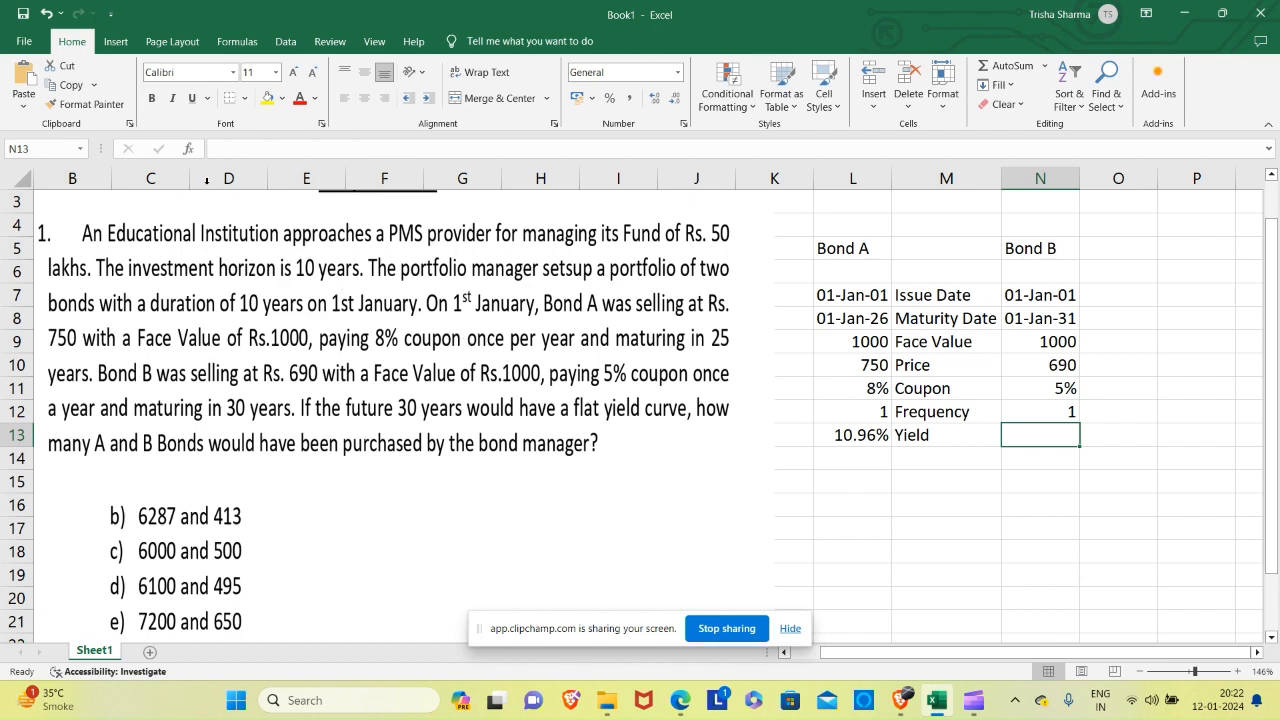
left_click(191, 150)
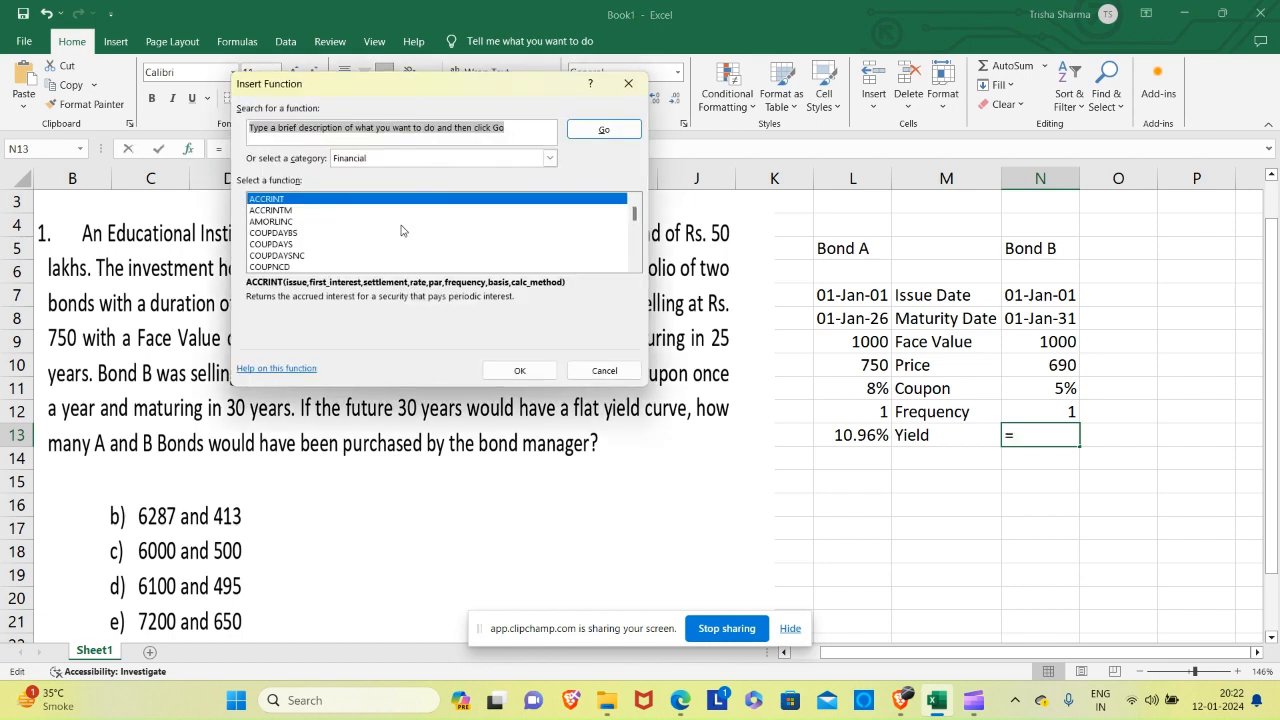
left_click(280, 236)
key("y")
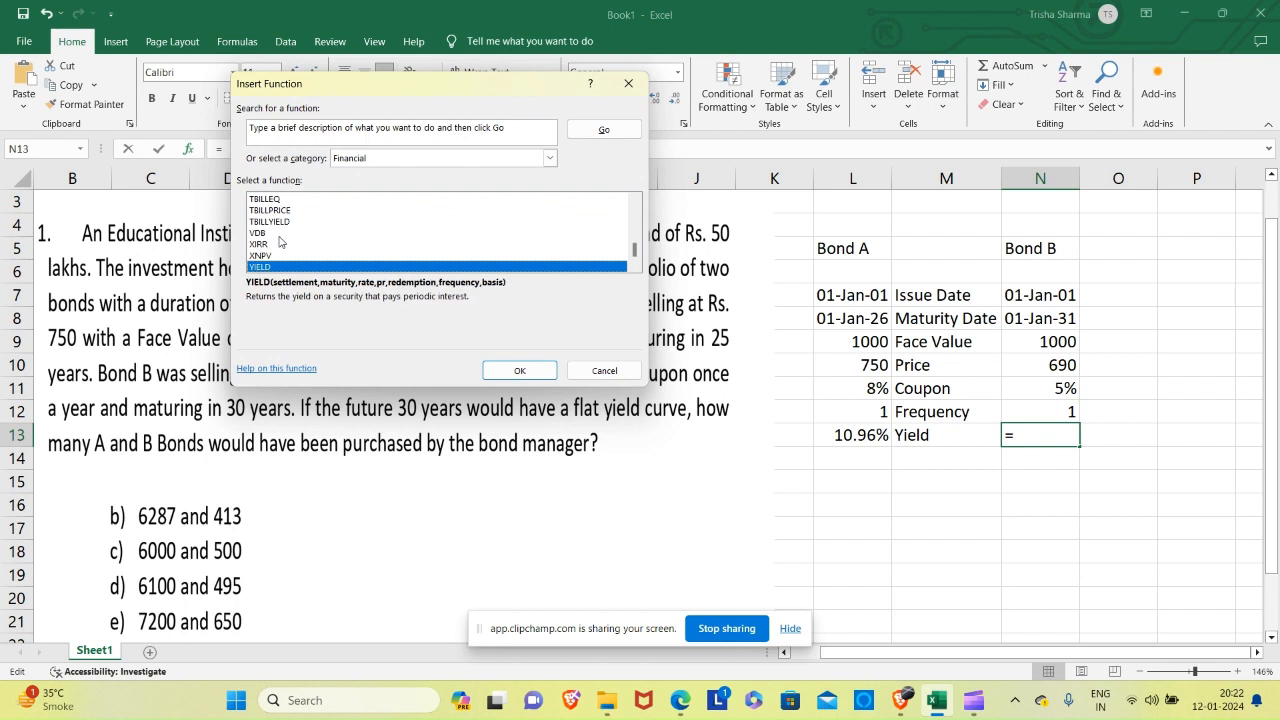
key("Return")
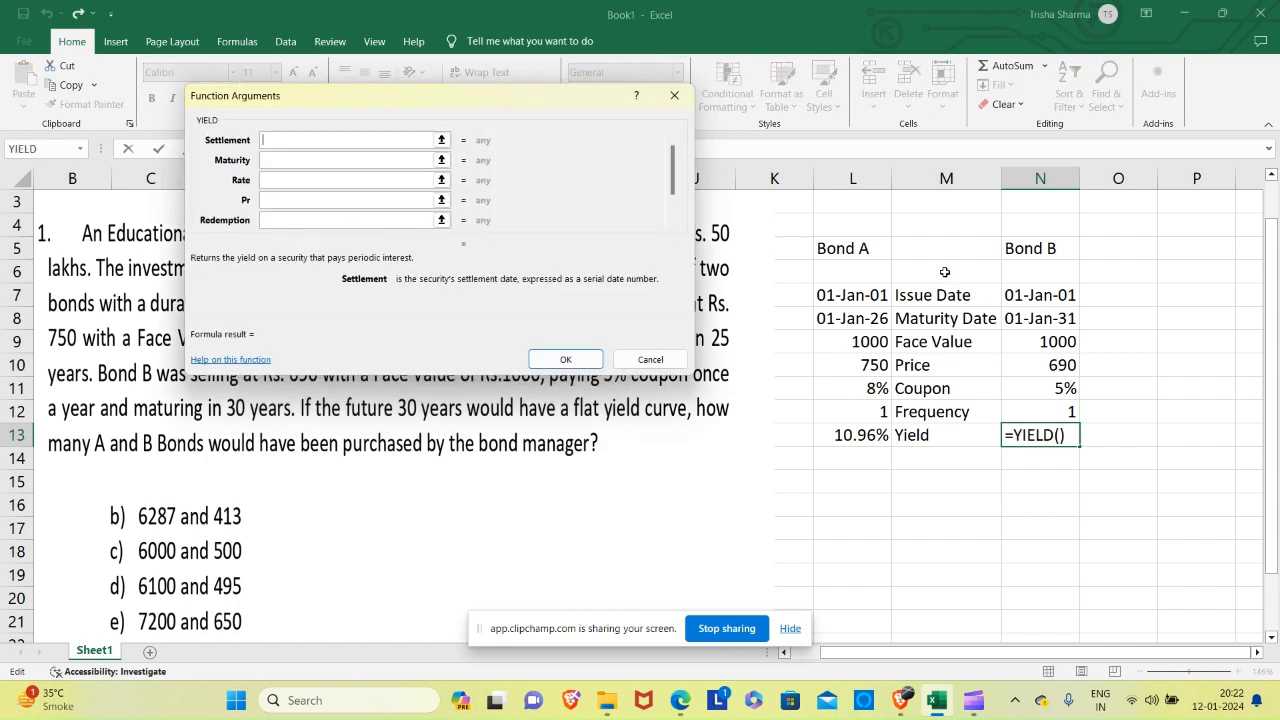
Set Bond B's YIELD arguments Settlement to N7, Maturity to N8 and Rate to N11.
left_click(1030, 289)
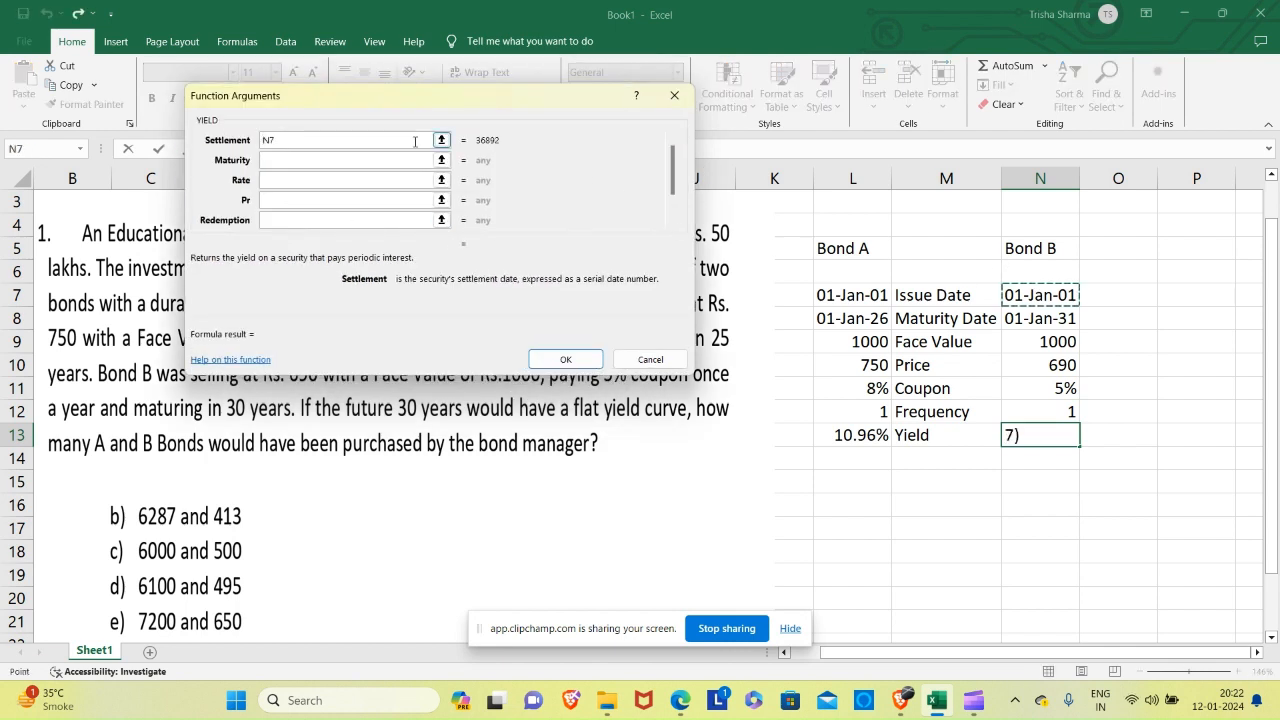
left_click(351, 159)
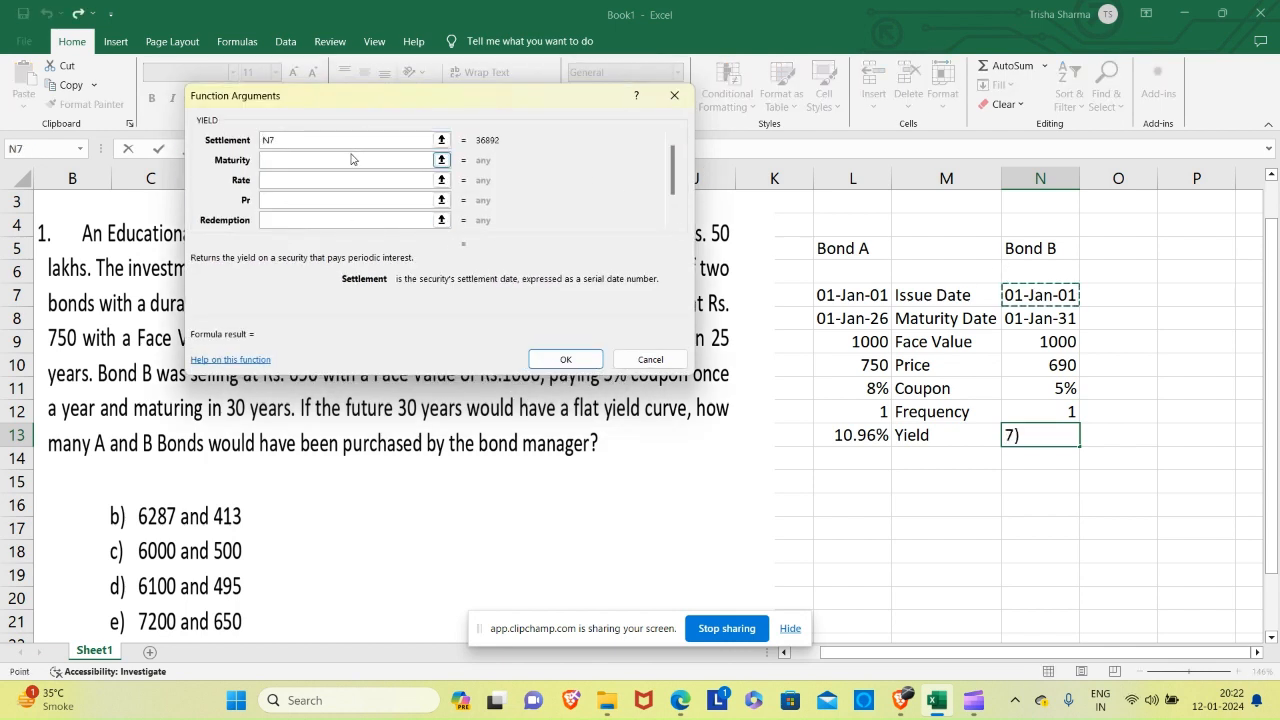
left_click(1017, 316)
left_click(353, 179)
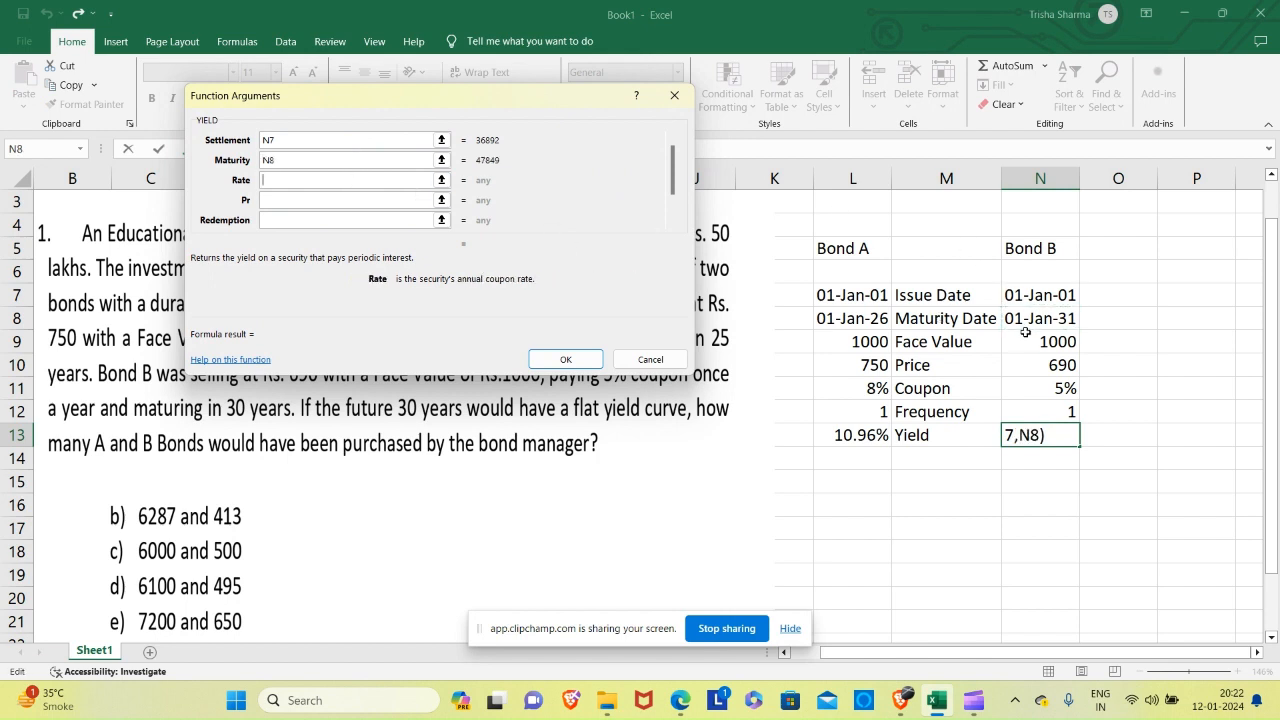
left_click(1052, 390)
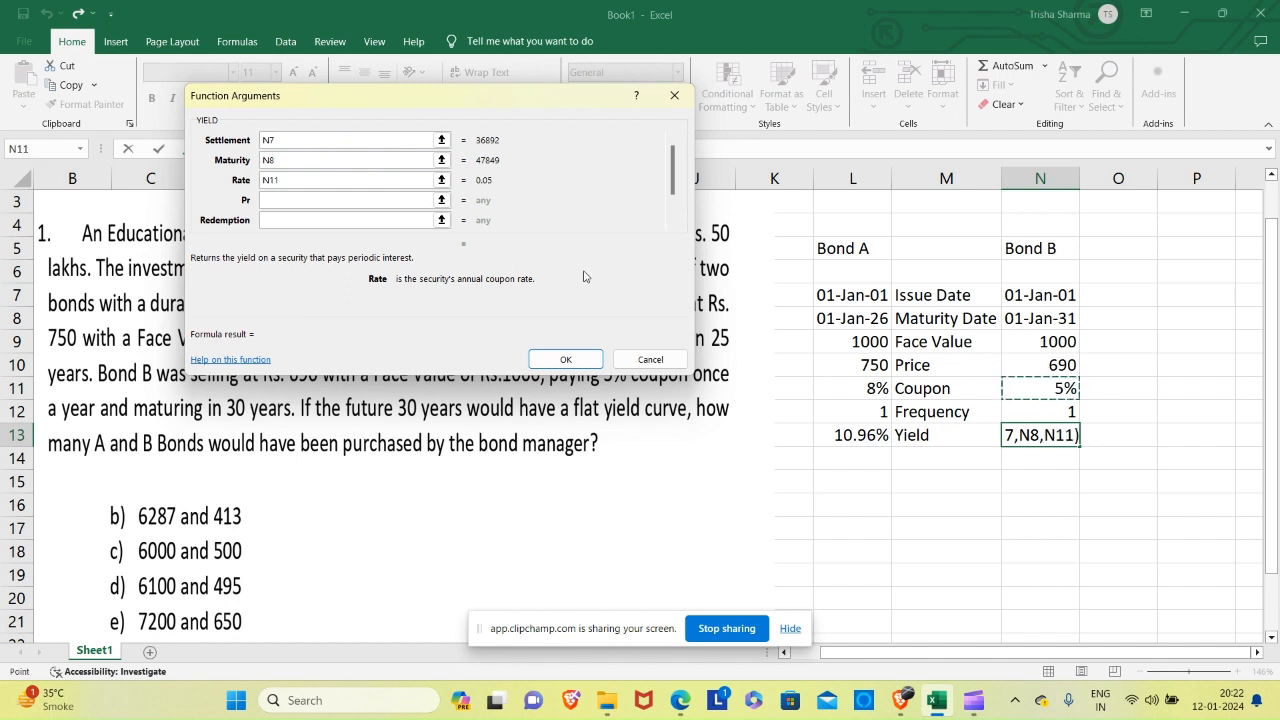
Set Bond B's price argument to N10/10 and its redemption argument to N9/10.
left_click(326, 205)
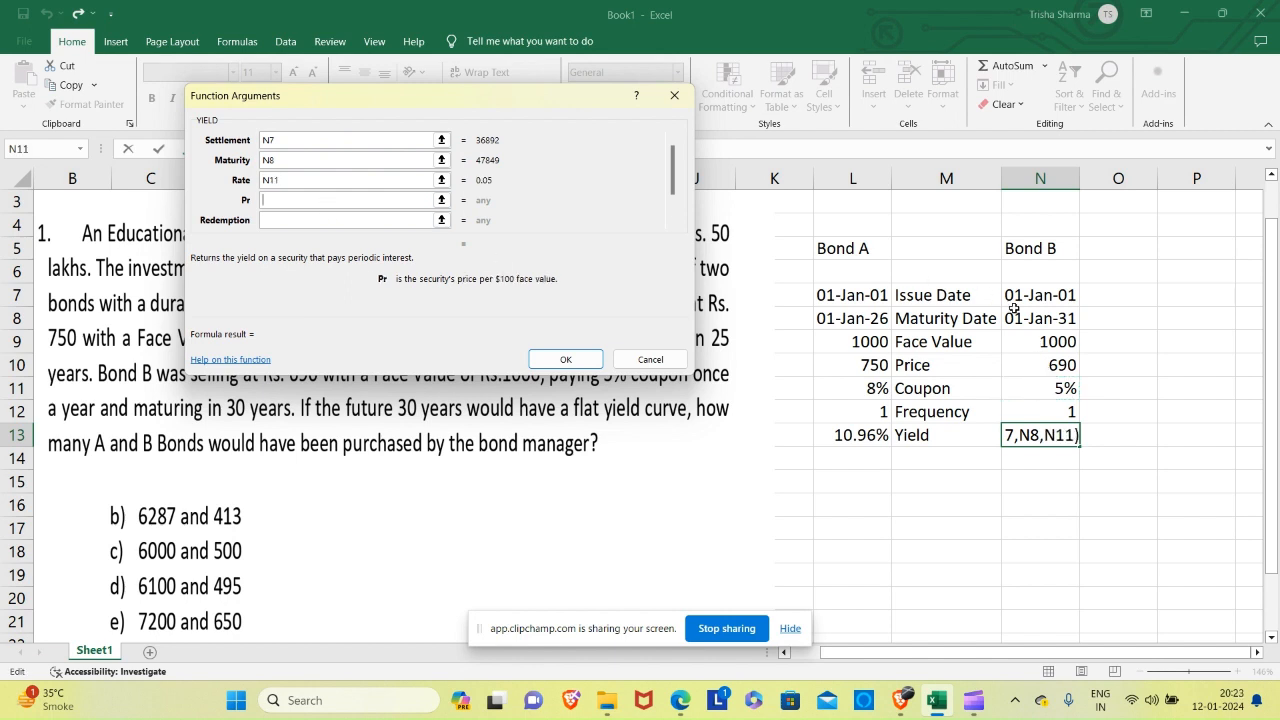
left_click(345, 221)
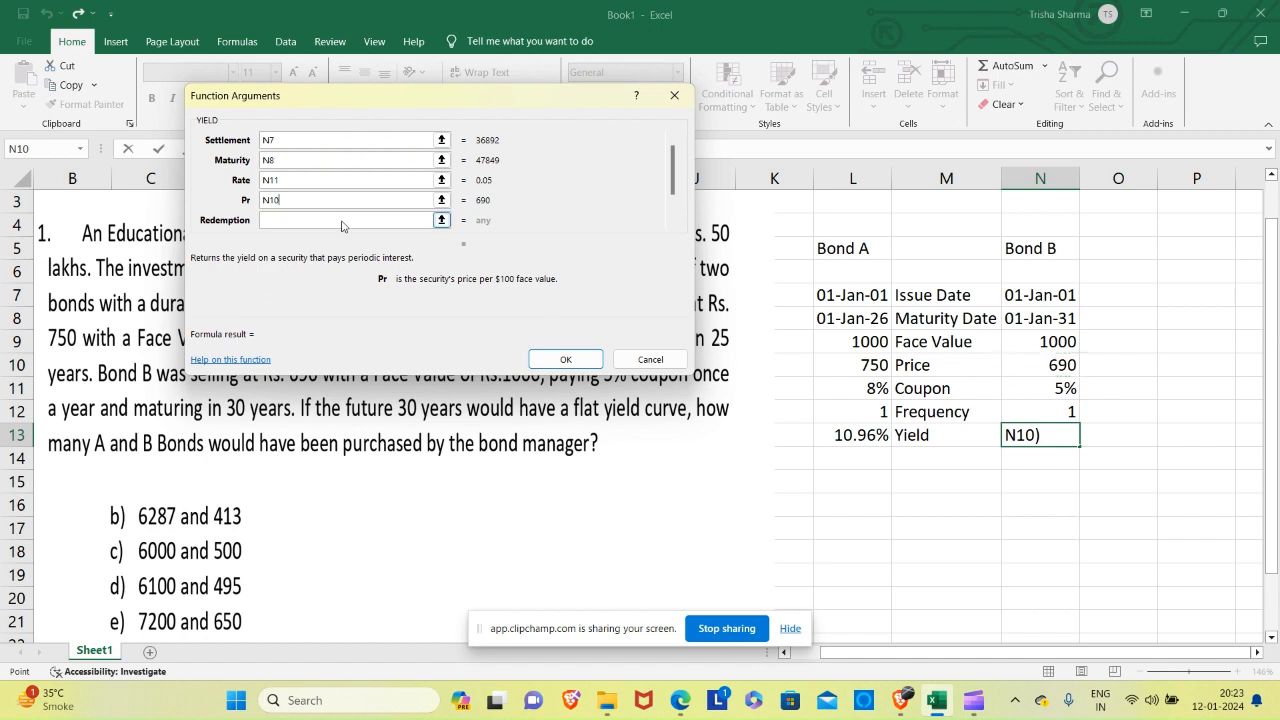
left_click(1070, 342)
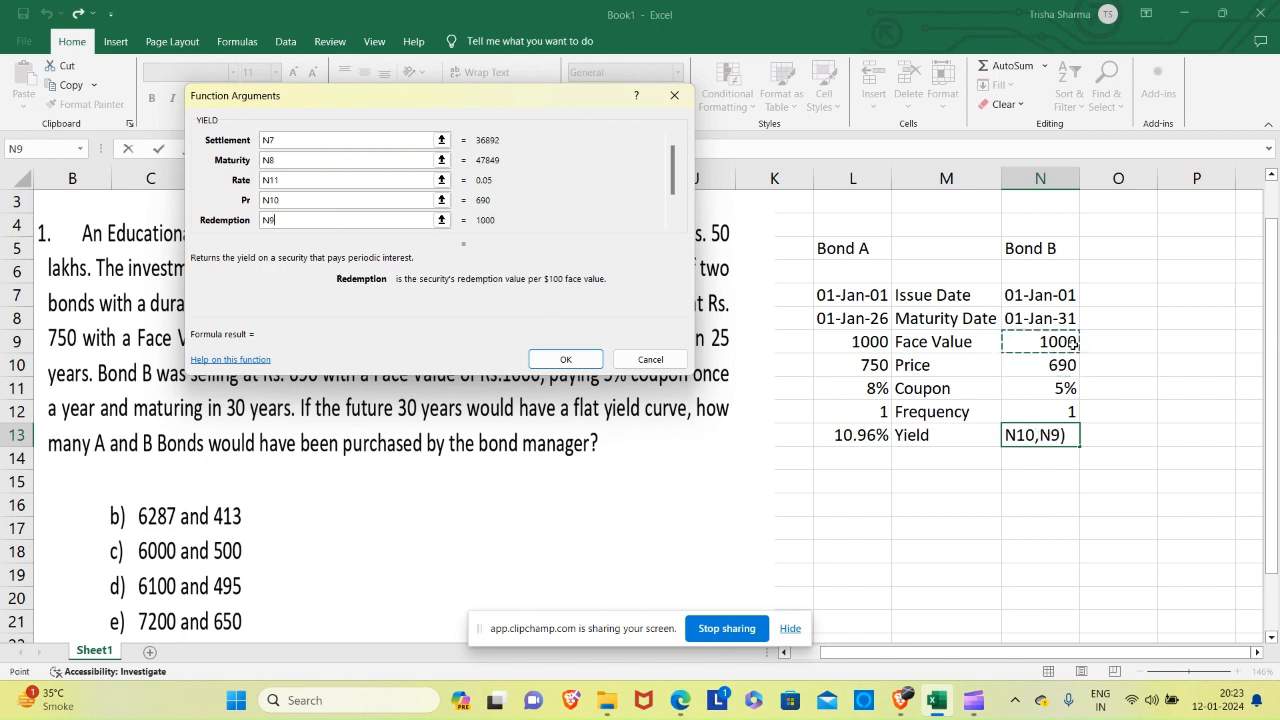
left_click(298, 200)
type("/10")
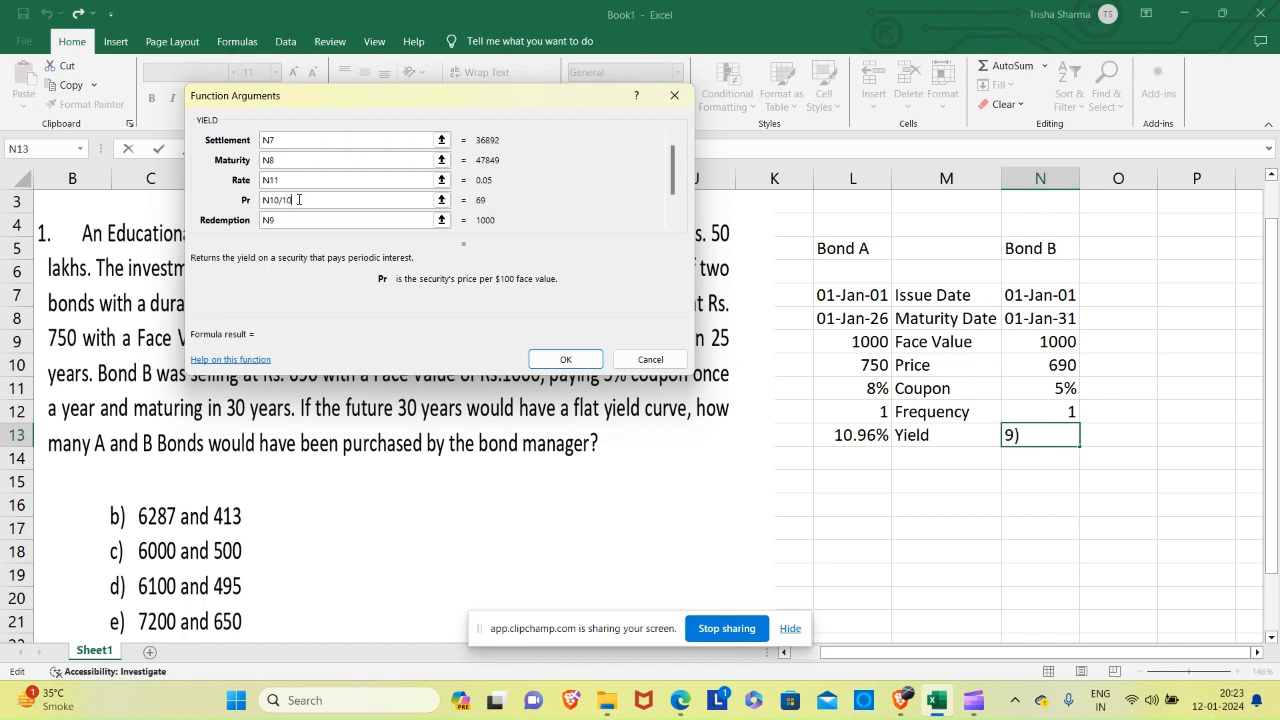
left_click(298, 219)
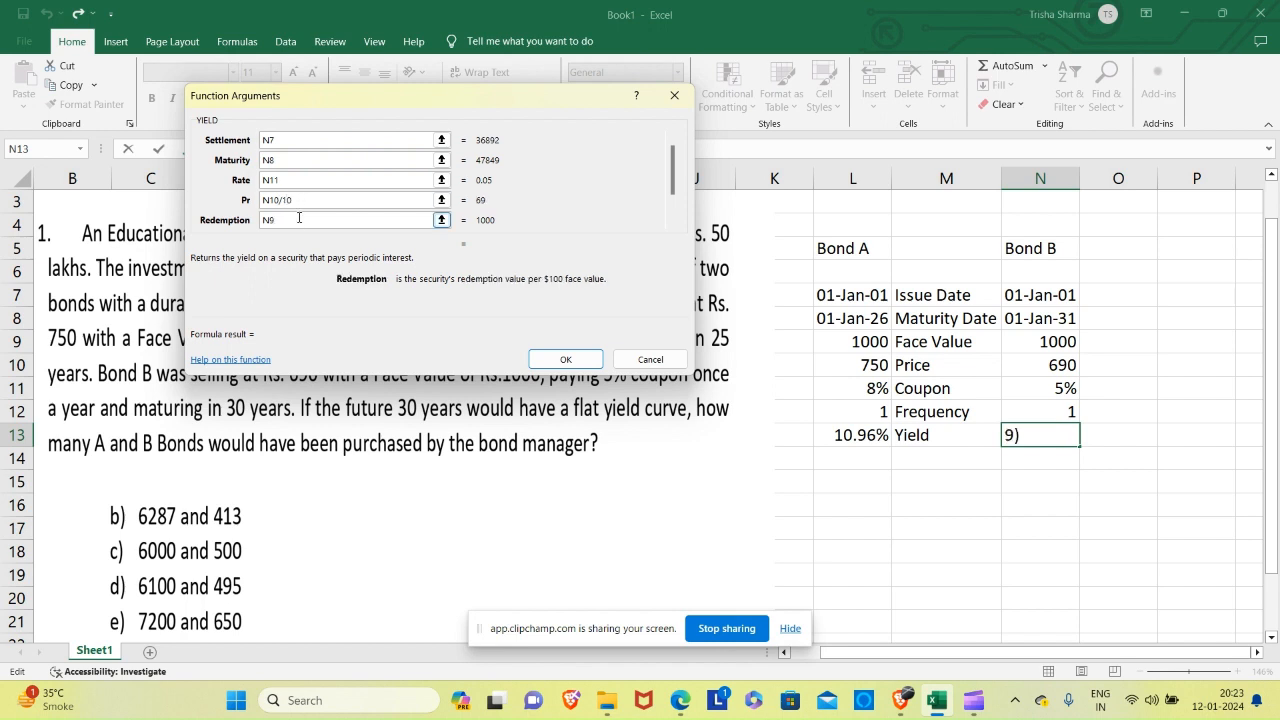
type("/10")
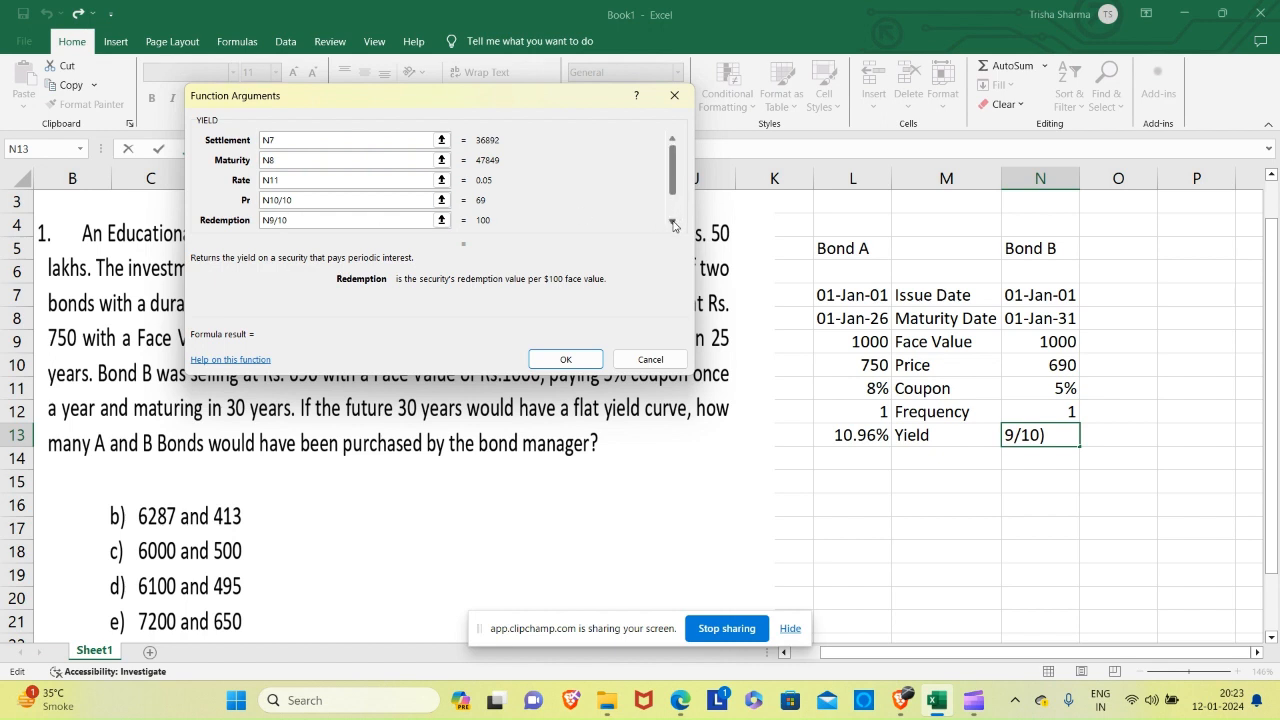
Set the Frequency argument to N12 and Basis to 4, and complete Bond B's yield formula.
left_click(673, 225)
left_click(673, 225)
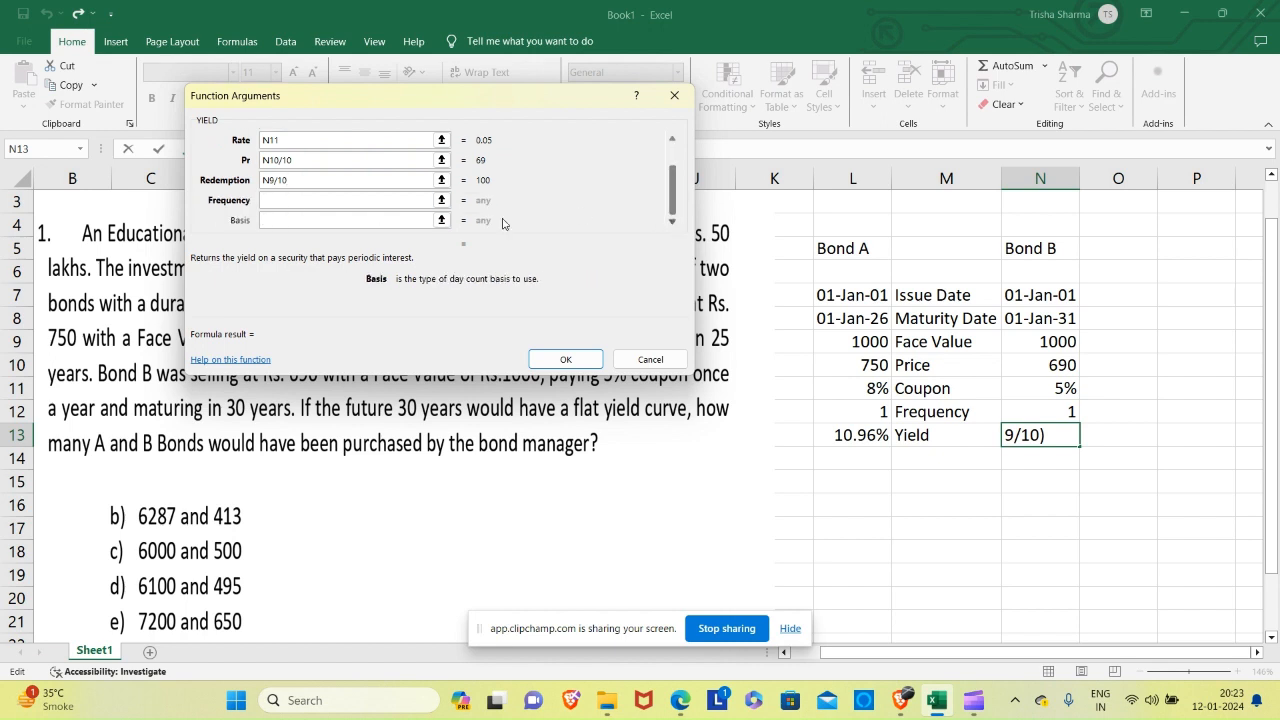
left_click(1067, 411)
left_click(382, 223)
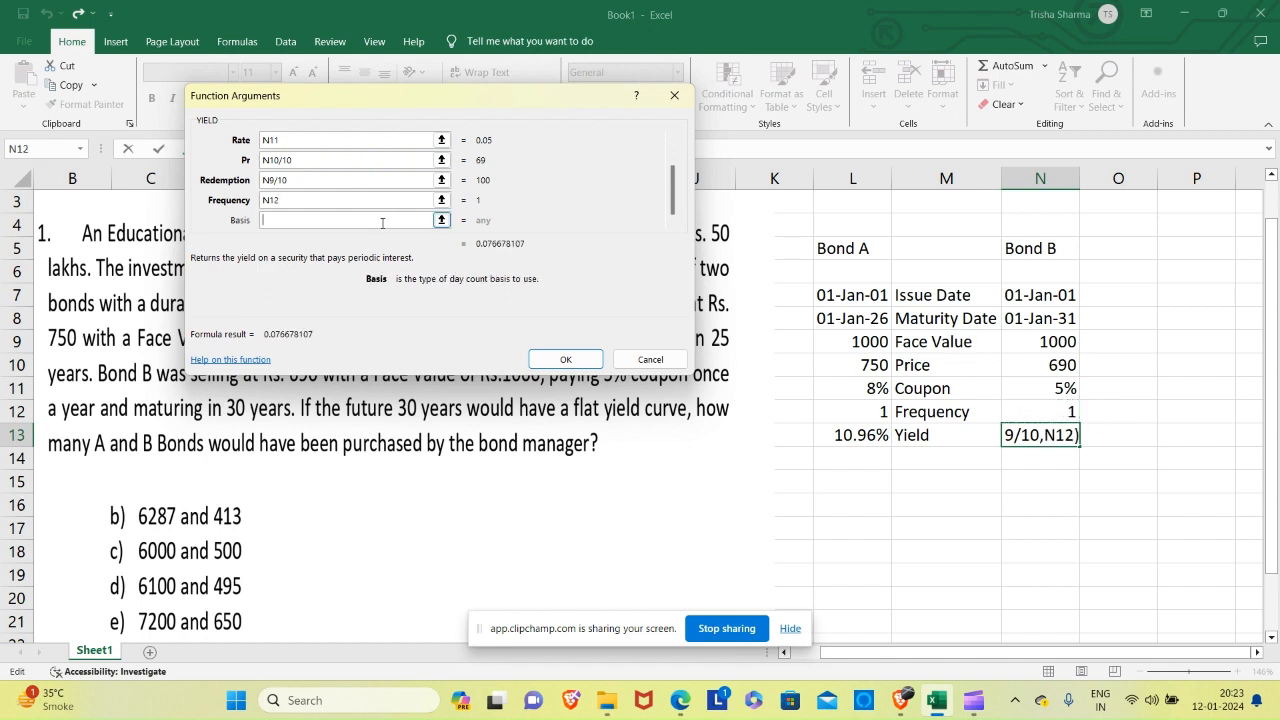
type("4")
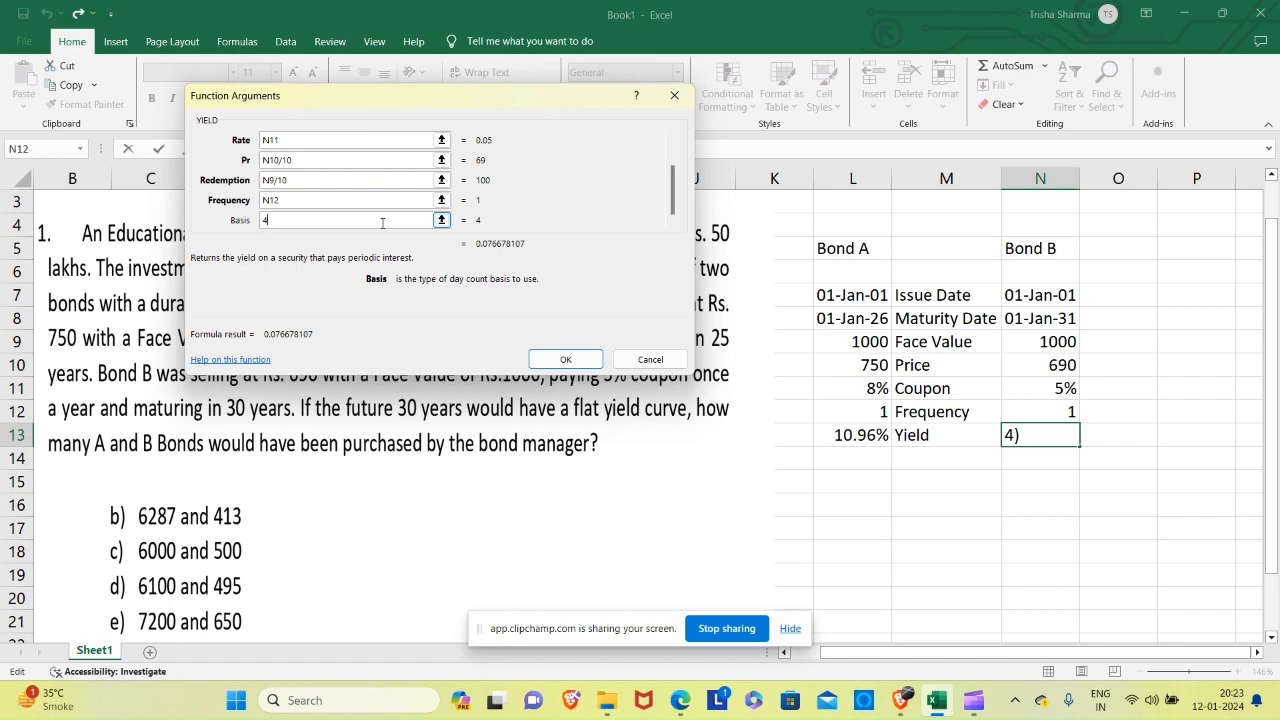
left_click(567, 361)
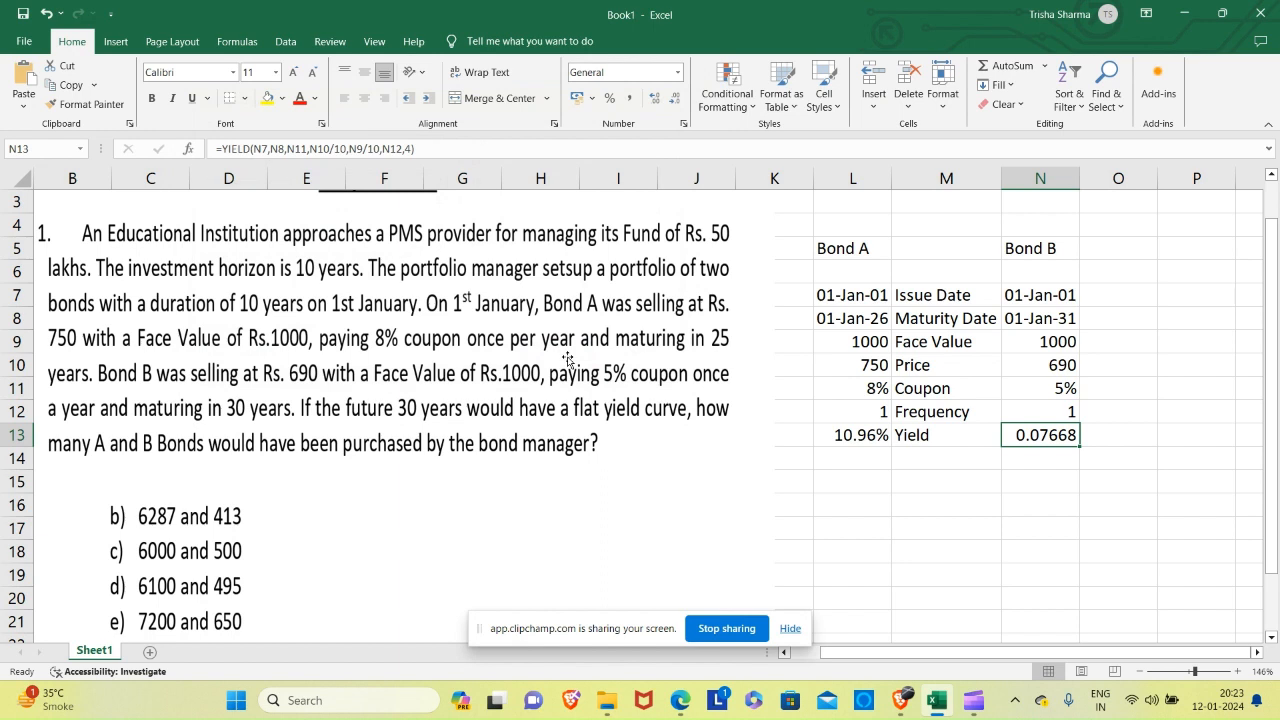
Format Bond B's yield in N13 as a percentage with two decimal places.
left_click(610, 98)
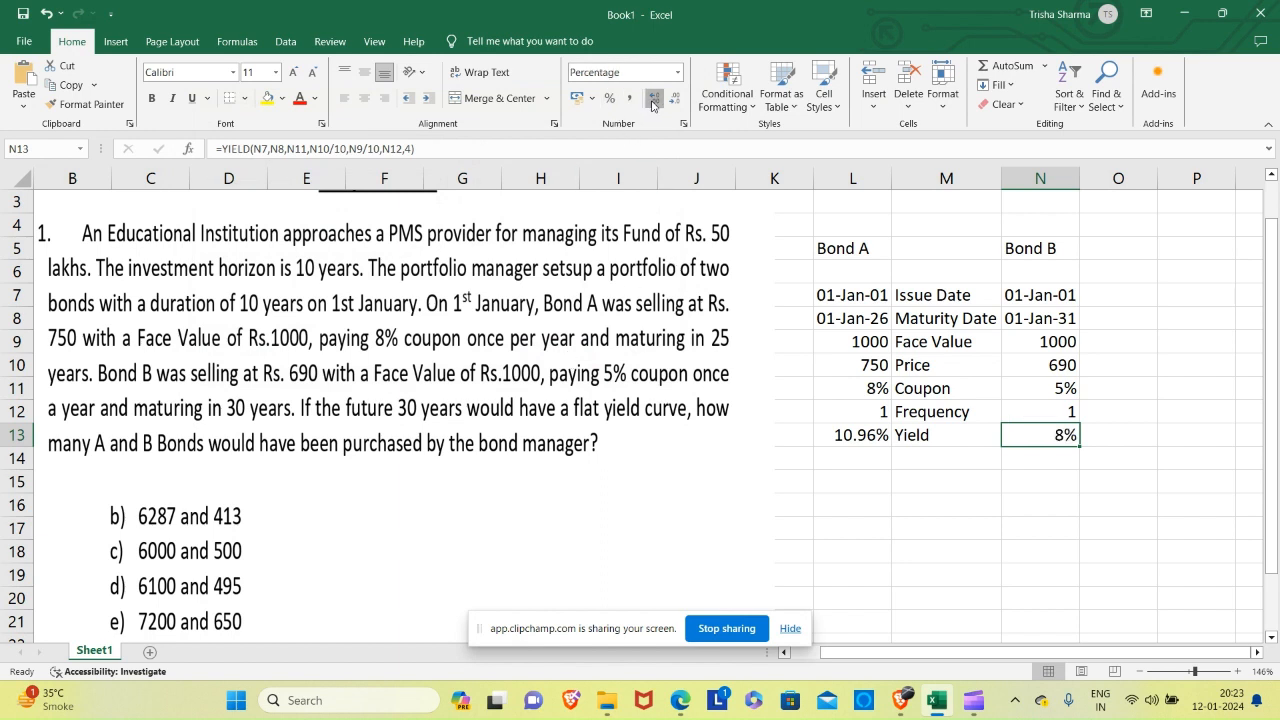
left_click(653, 100)
left_click(653, 101)
Enter the label Duration in M14 below Yield and select cell L14 for Bond A.
left_click(934, 462)
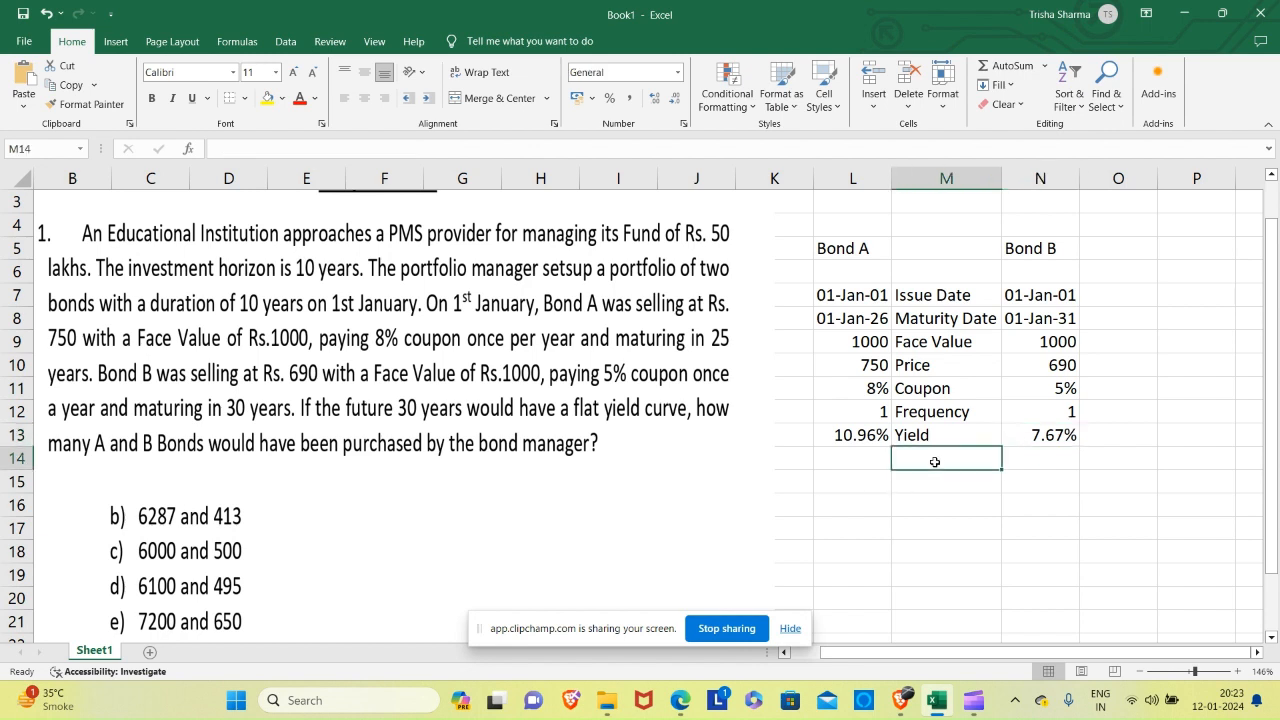
type("Duration")
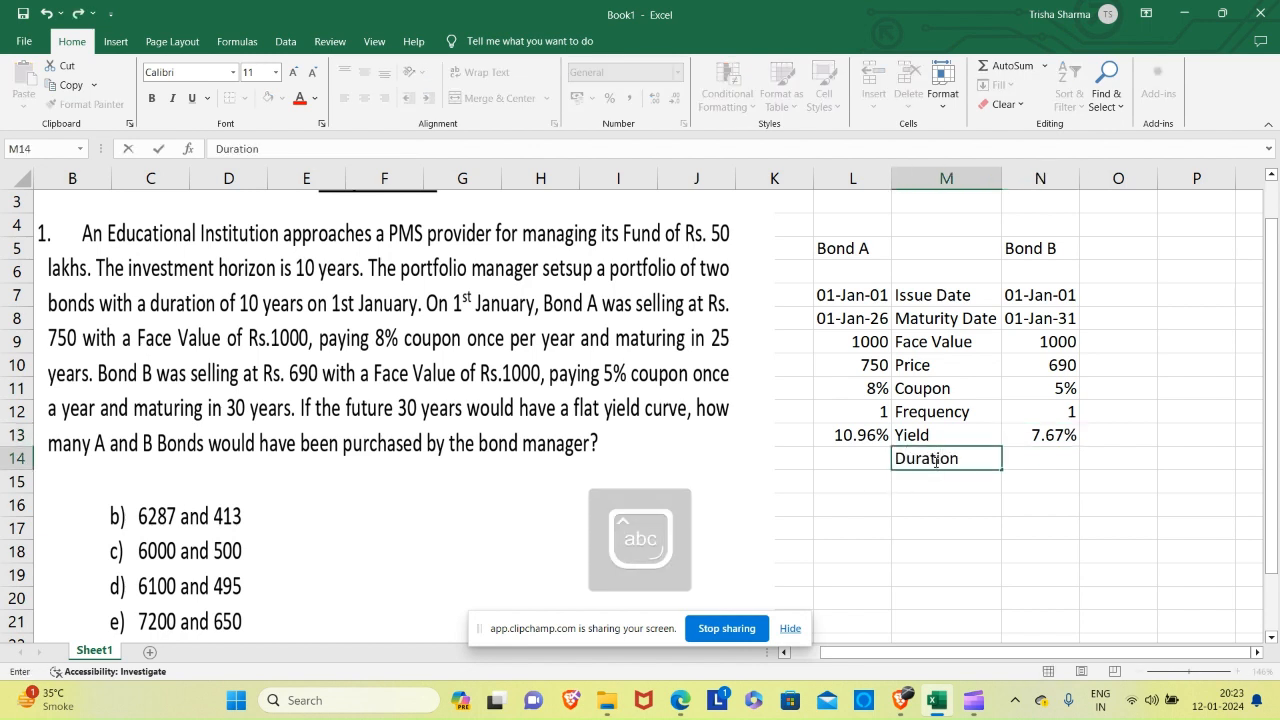
key("Return")
key("Up")
key("Left")
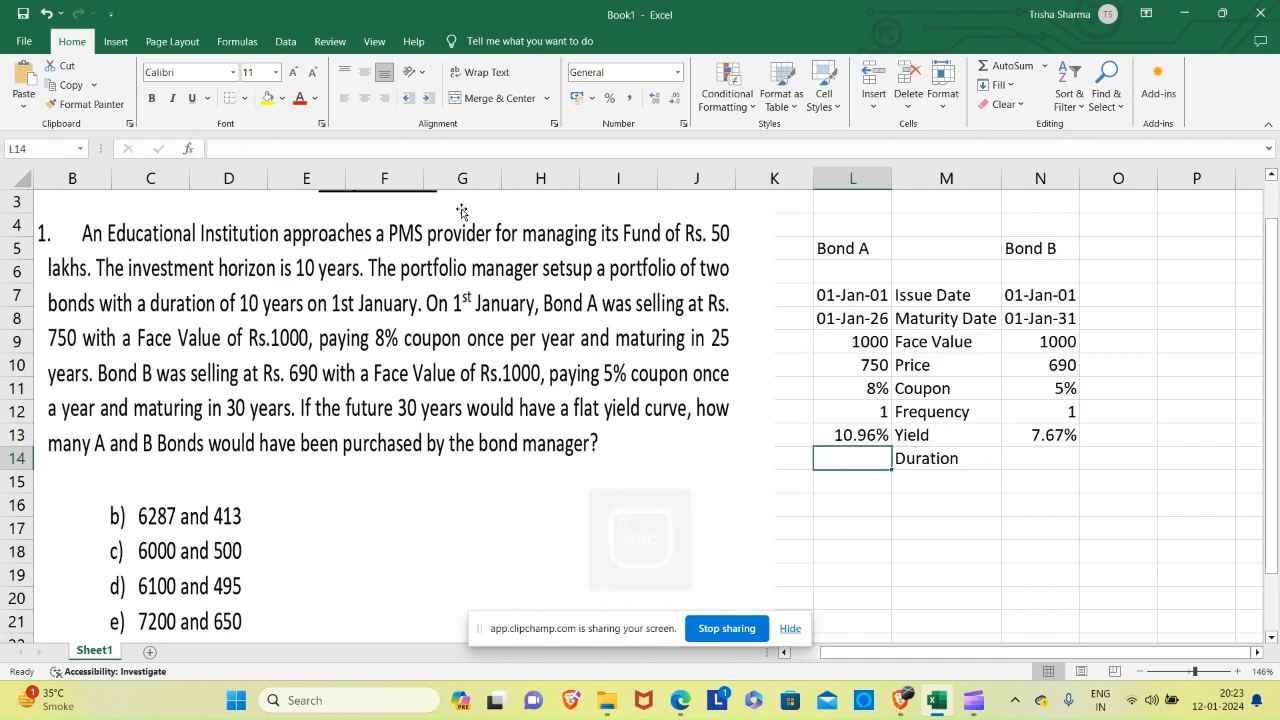
left_click(192, 151)
left_click(271, 233)
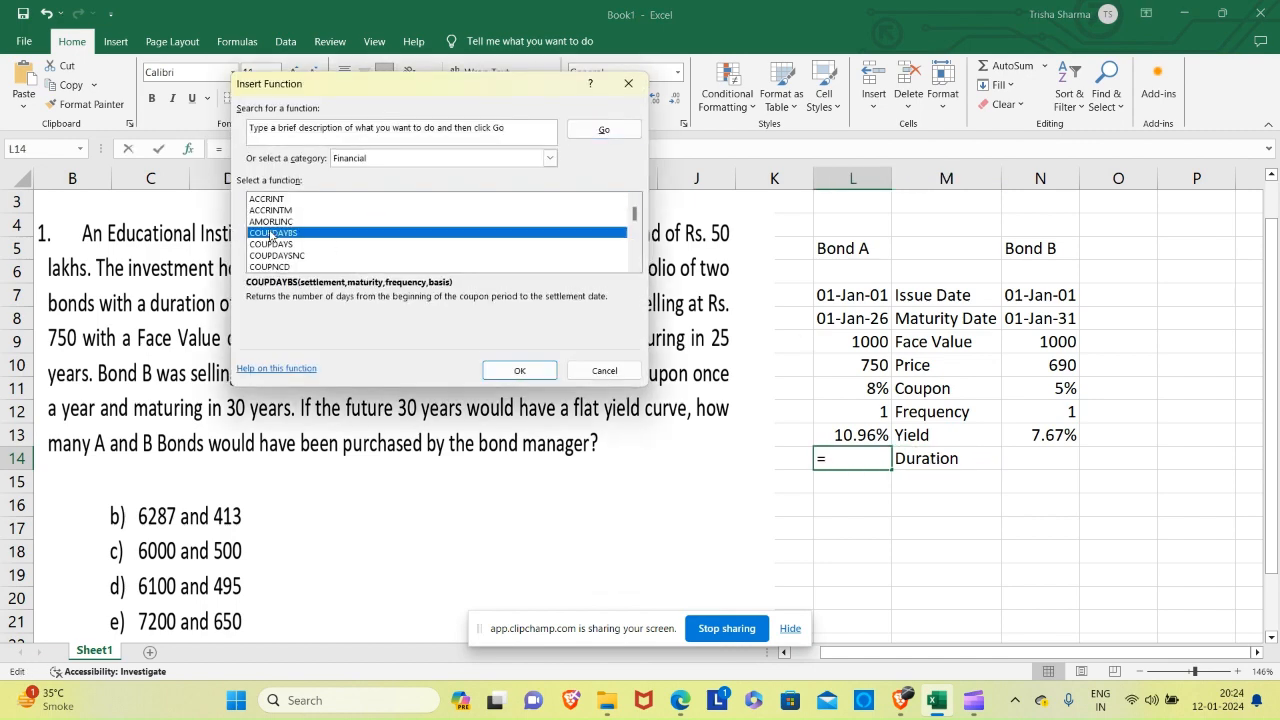
key("d")
key("d")
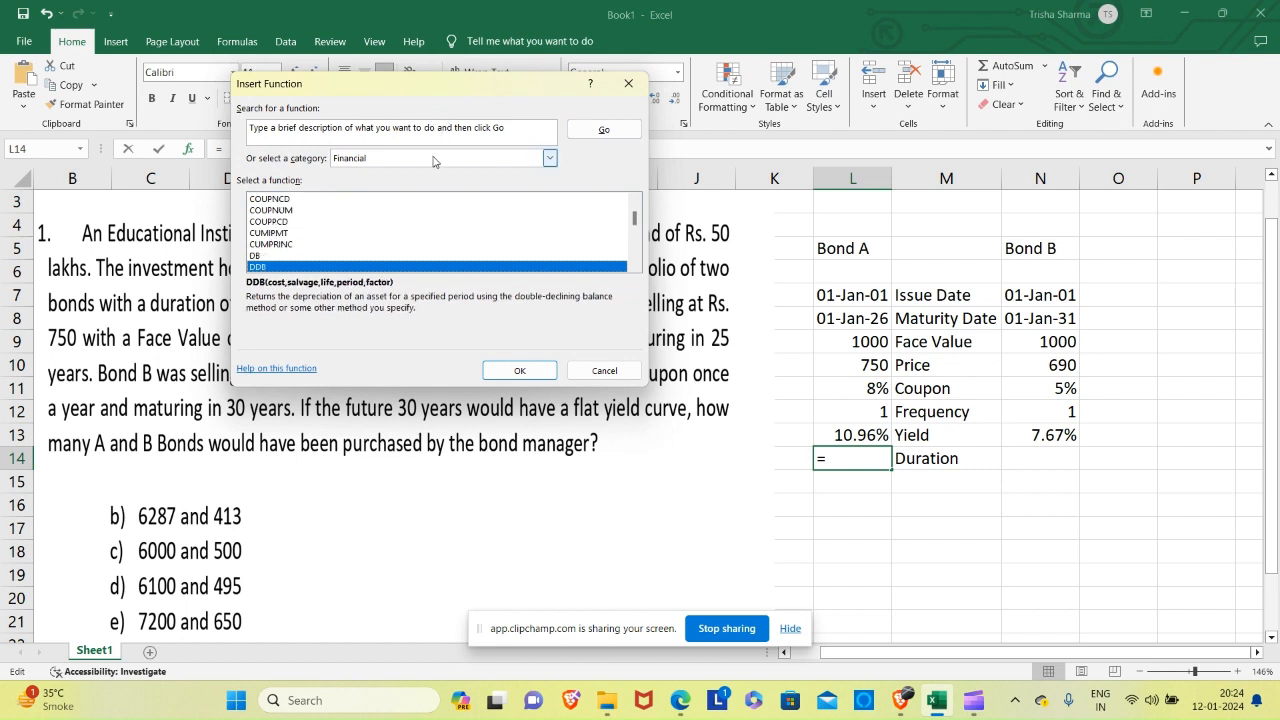
left_click(604, 370)
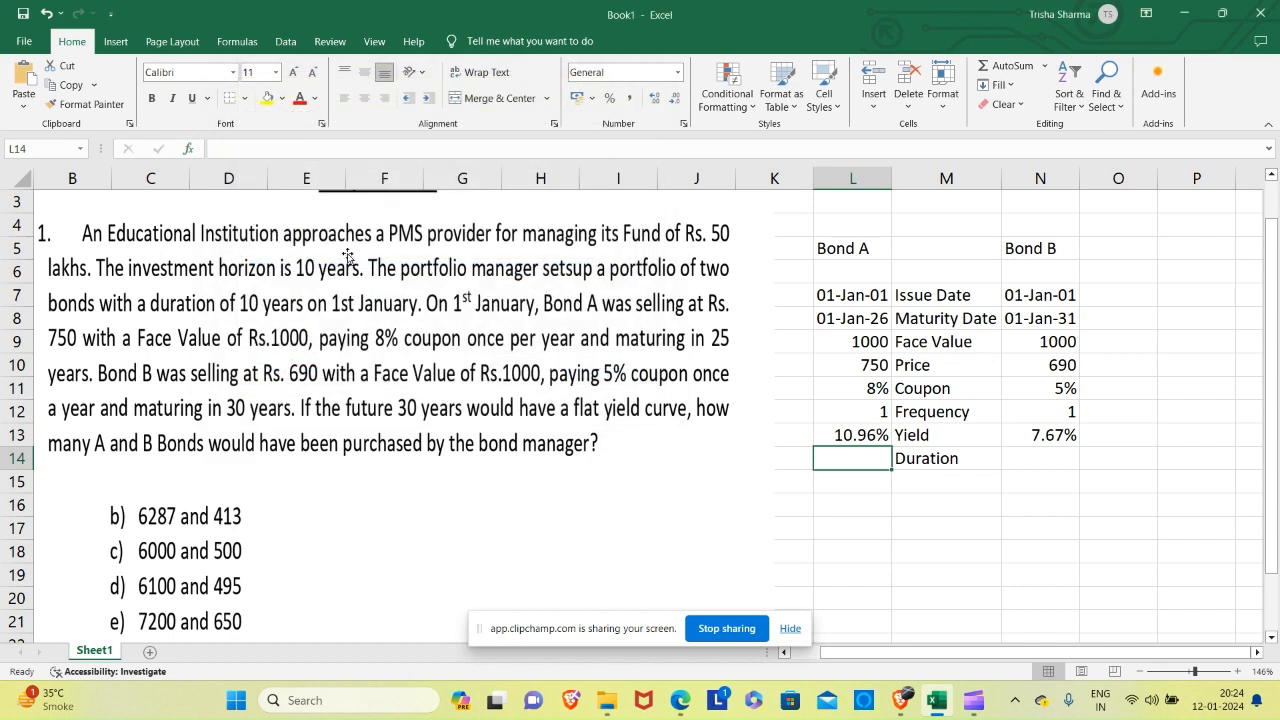
Insert the DURATION function from the Financial category in cell L14 for Bond A.
left_click(192, 150)
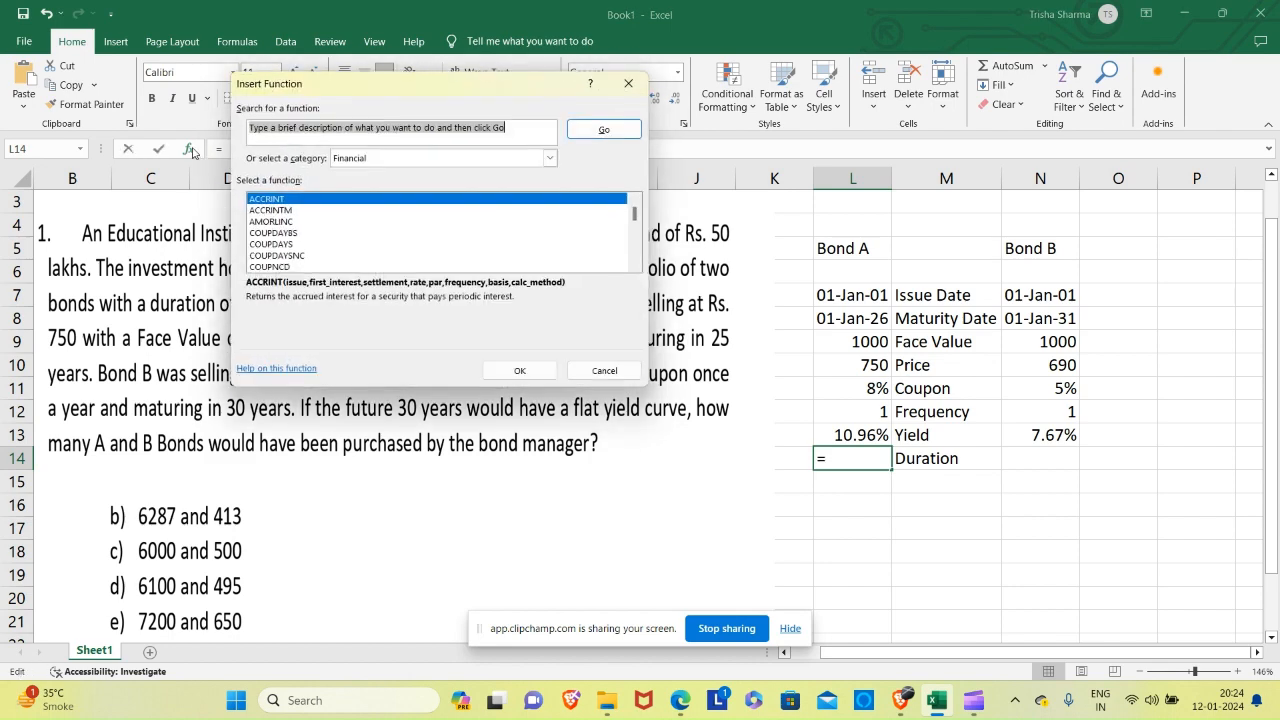
left_click(278, 256)
key("d")
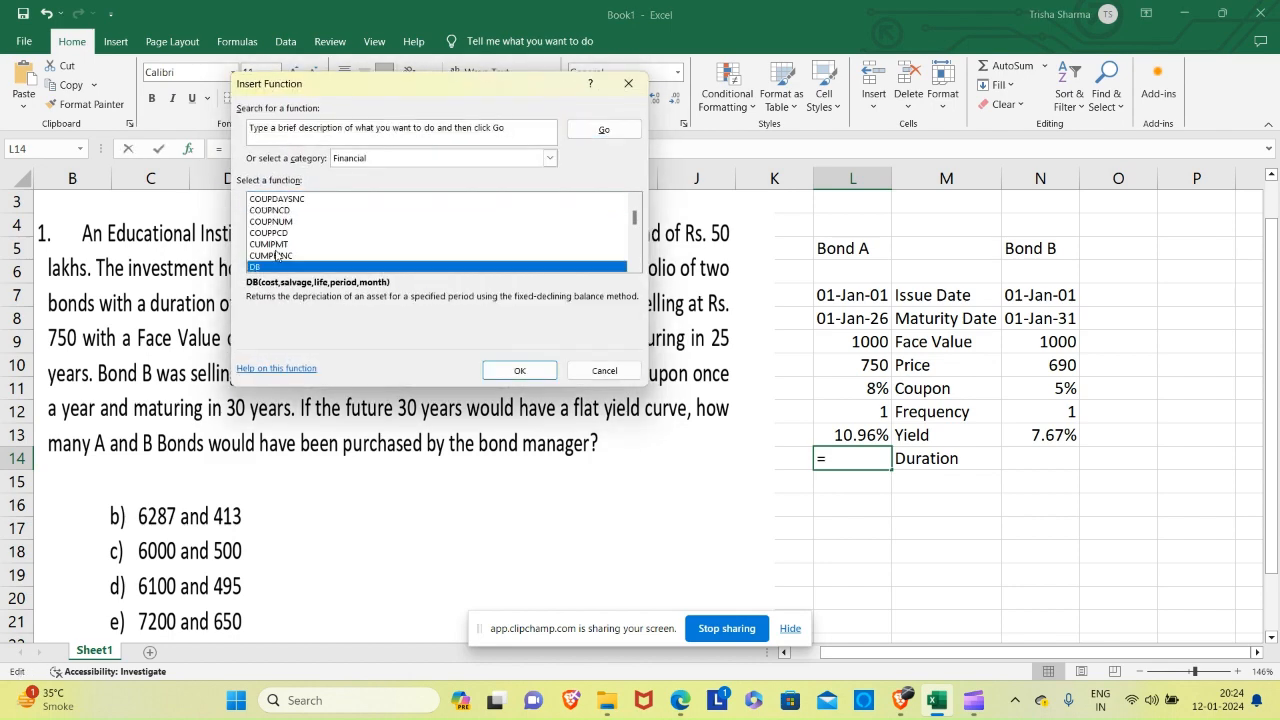
key("Down")
key("Down")
key("Down")
key("Down")
key("Down")
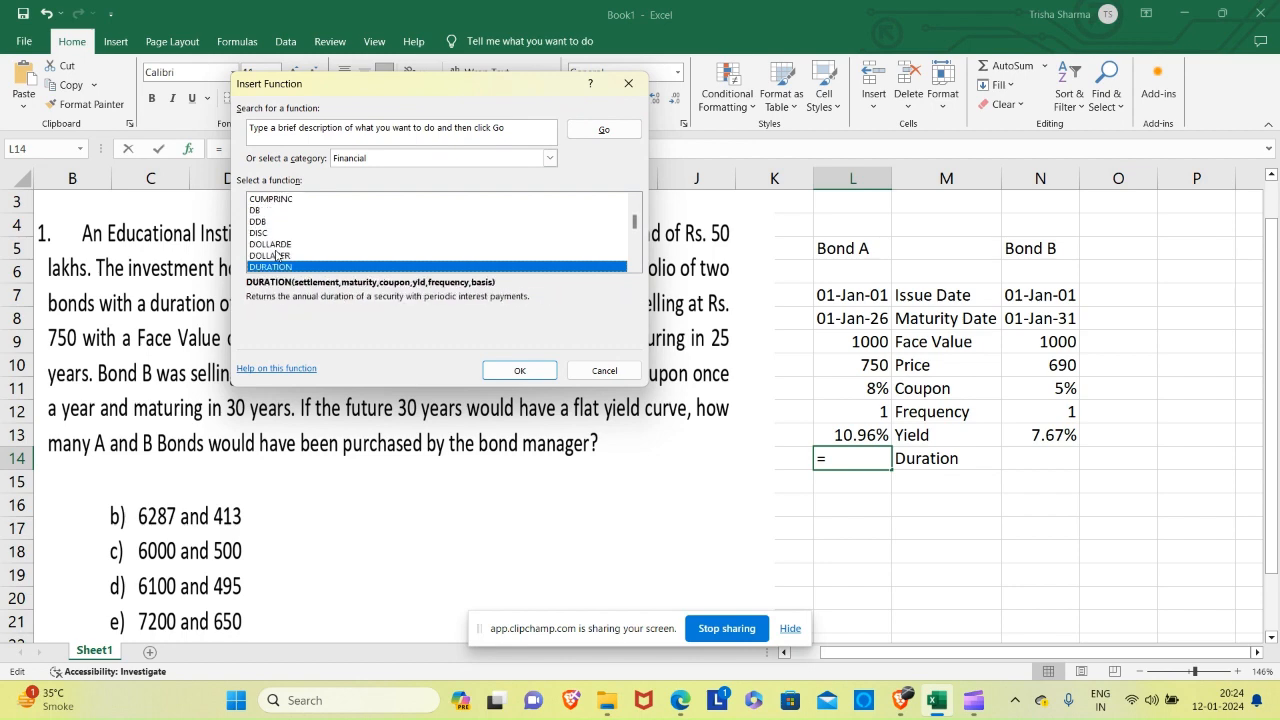
key("Return")
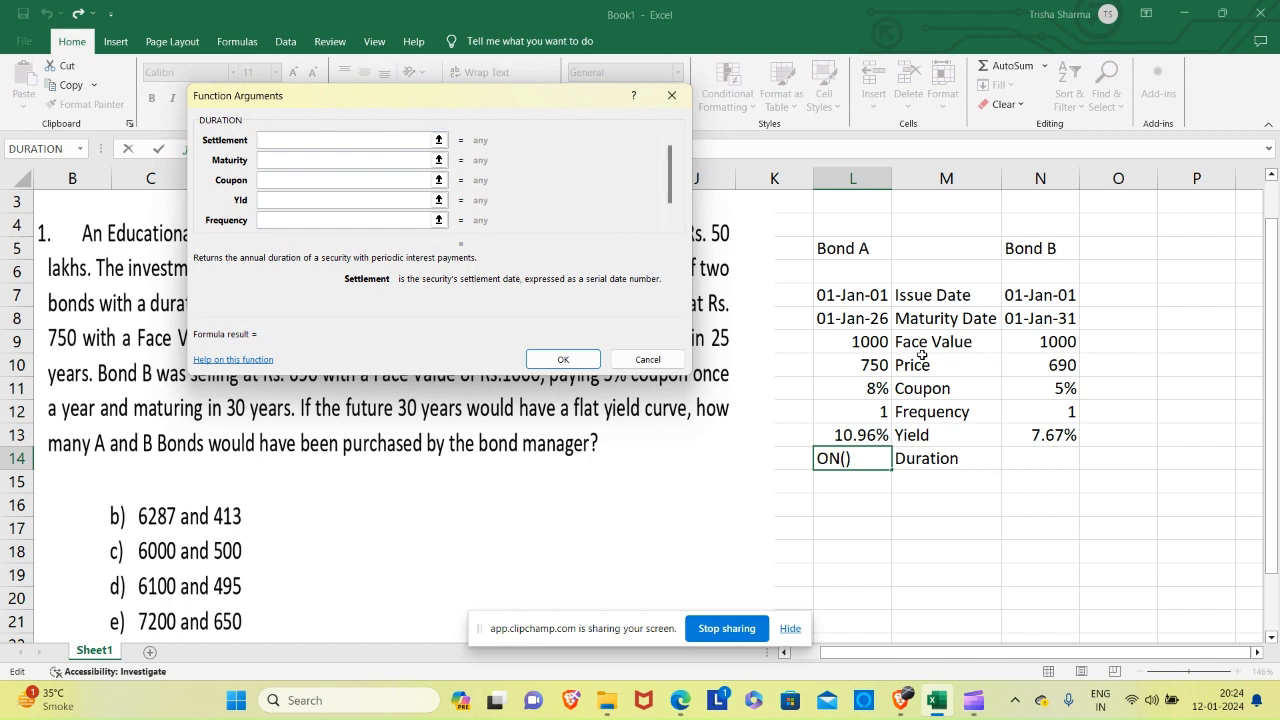
Set Bond A's DURATION arguments Settlement to L7, Maturity to L8 and Coupon to L11.
left_click(877, 289)
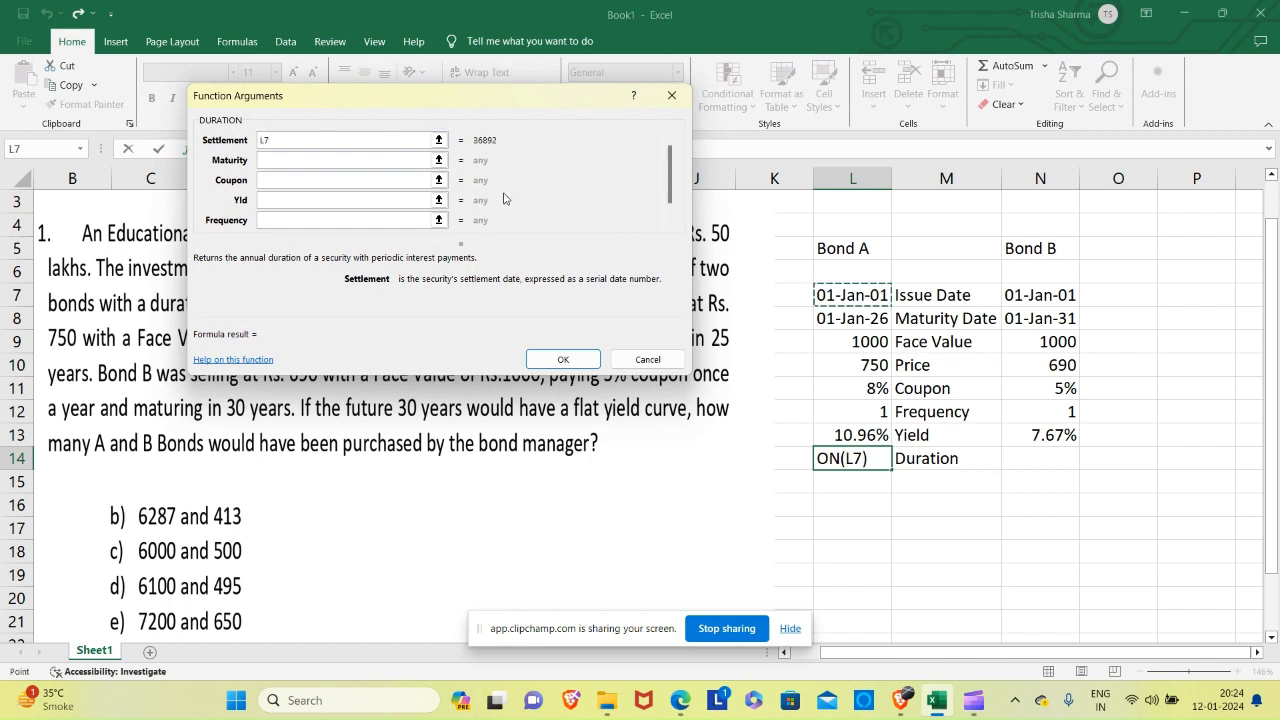
left_click(343, 159)
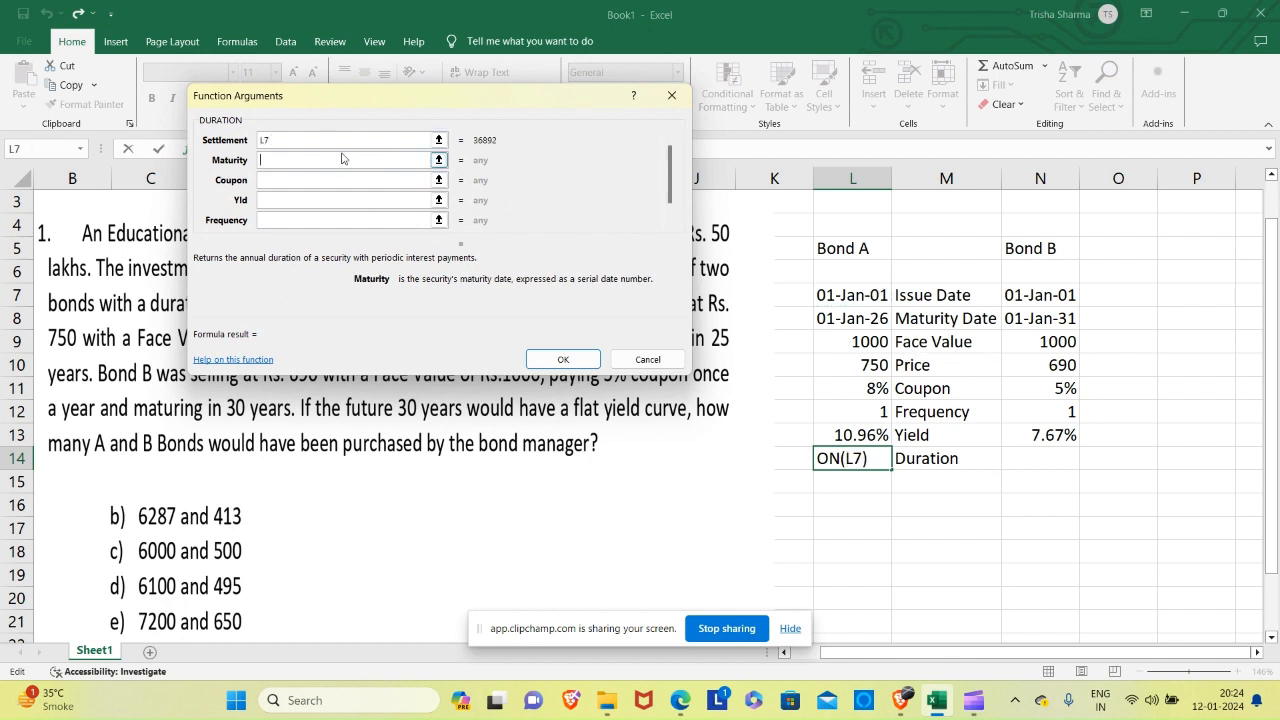
left_click(855, 323)
left_click(334, 181)
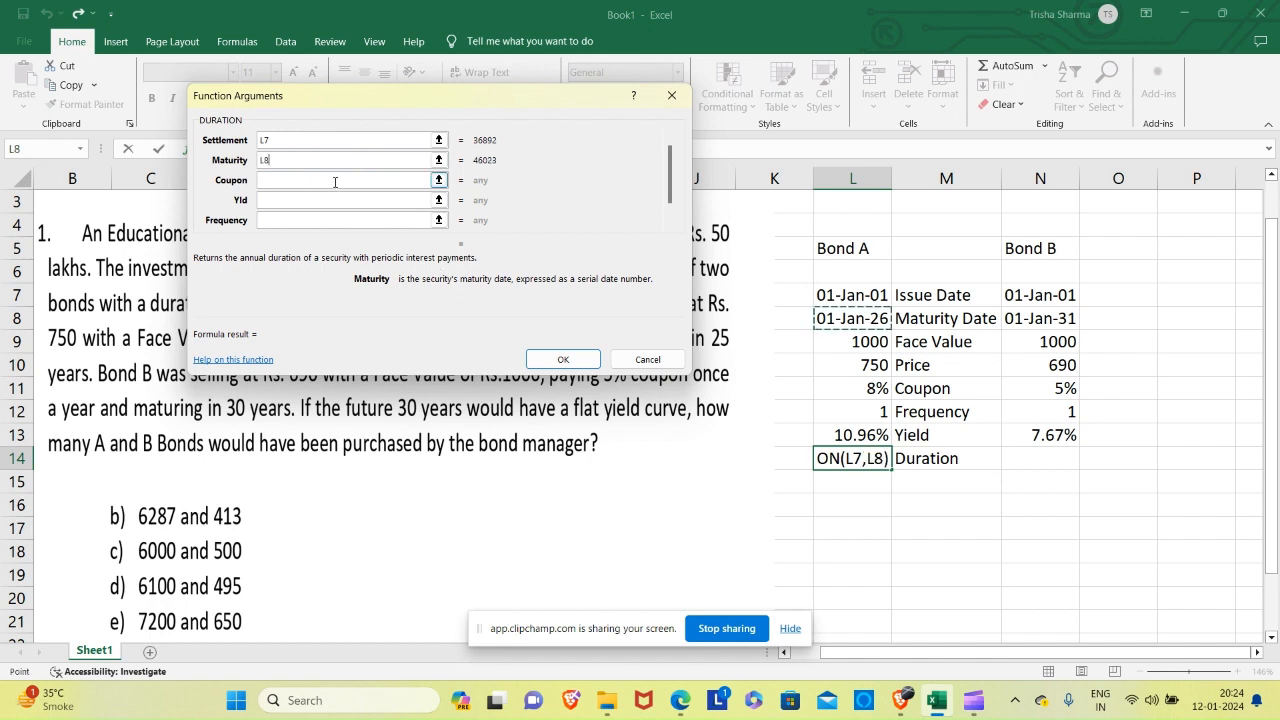
left_click(850, 386)
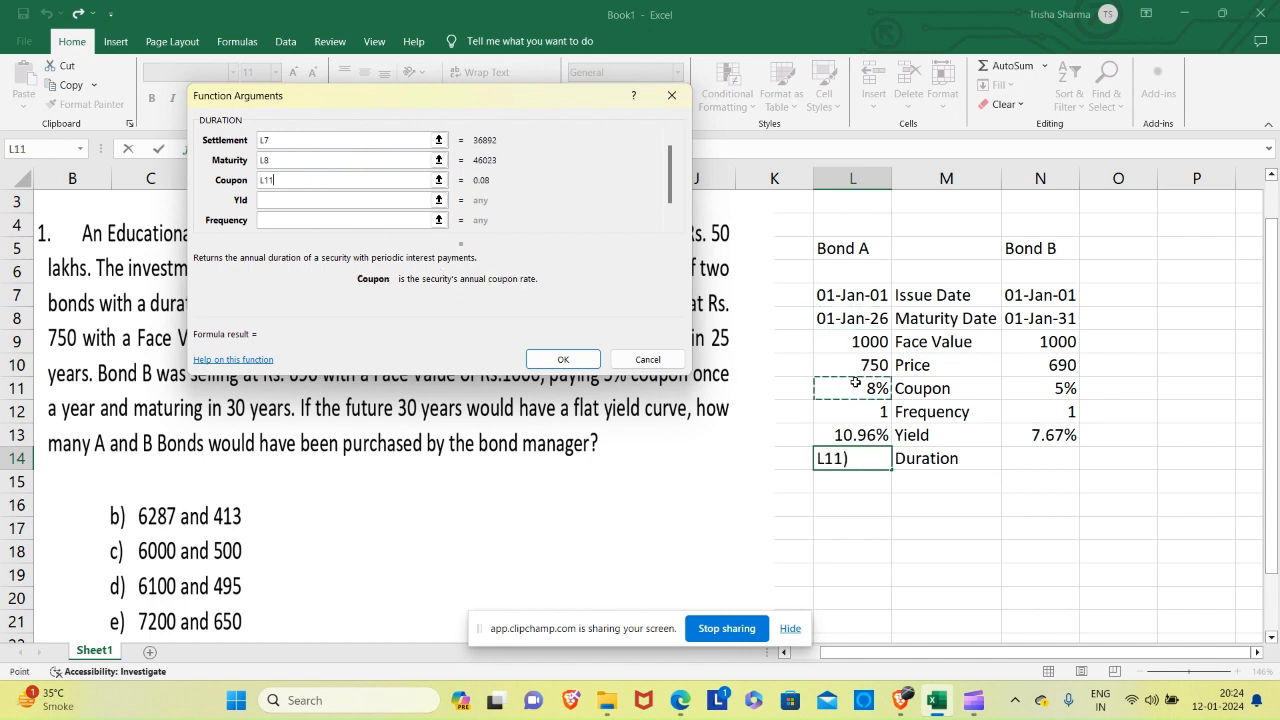
Complete Bond A's DURATION arguments with Yld L13, Frequency L12 and Basis 4, and accept the formula.
left_click(303, 199)
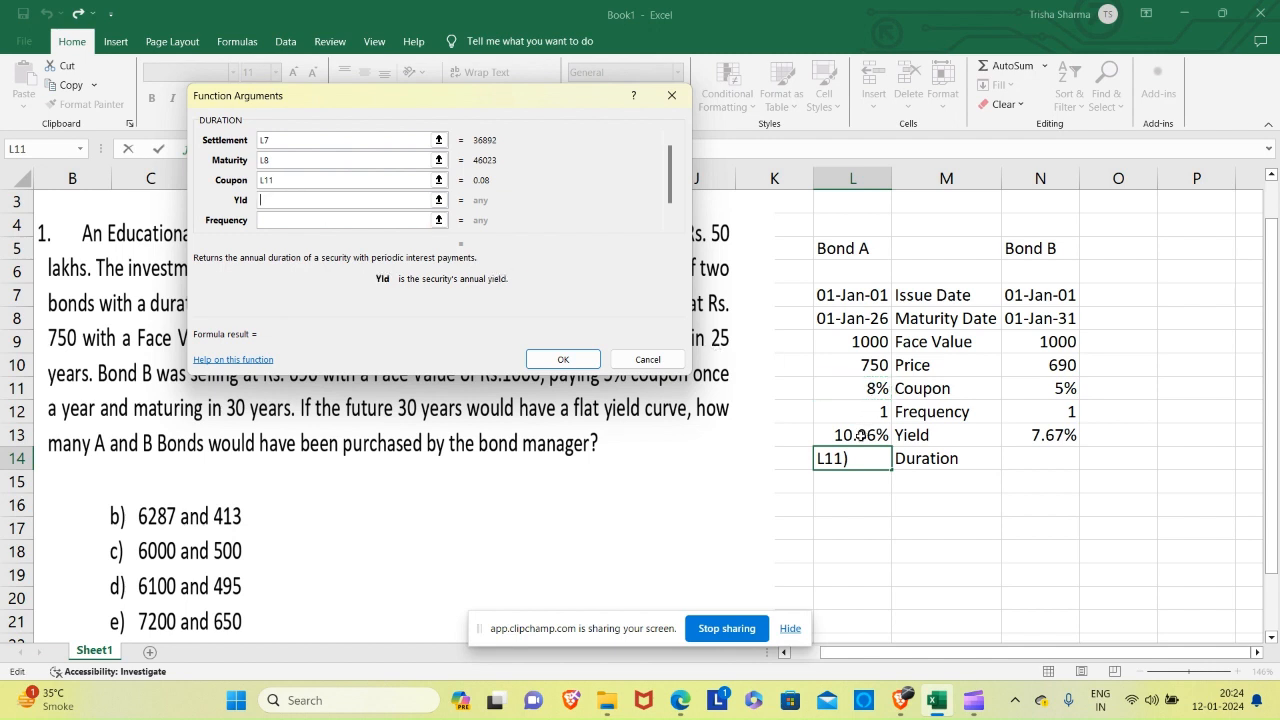
left_click(860, 435)
left_click(357, 219)
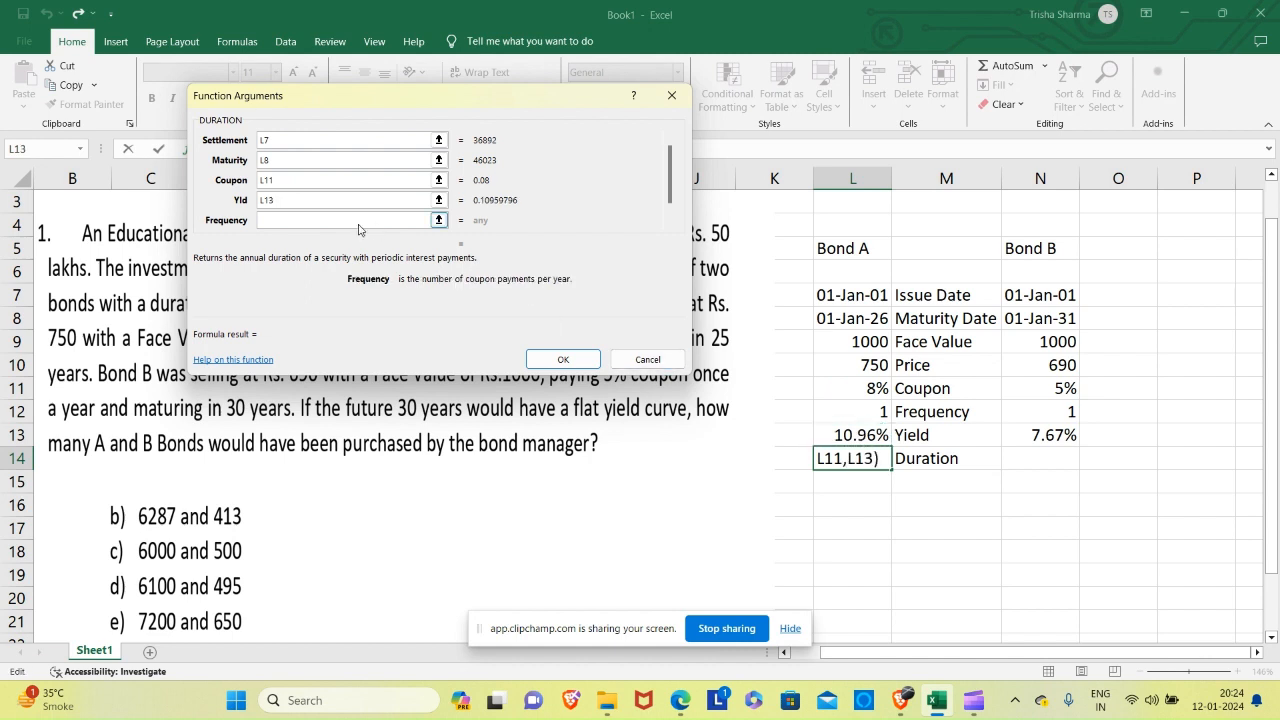
left_click(882, 411)
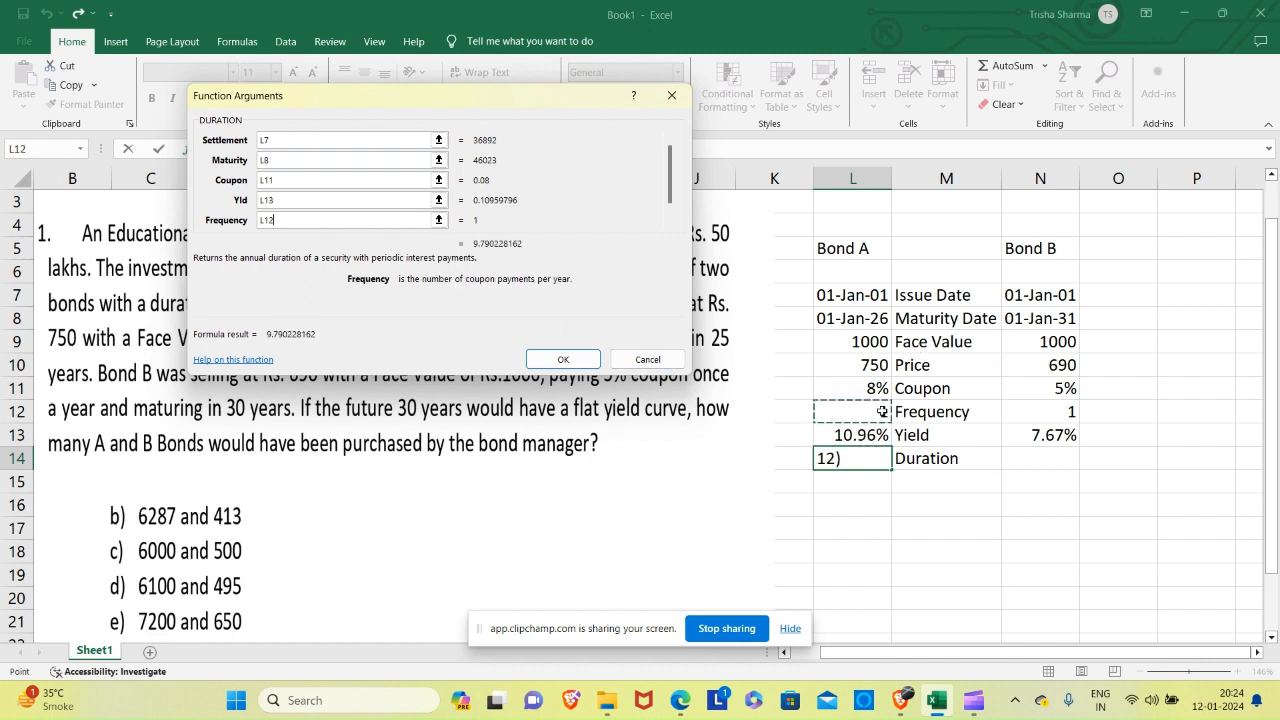
key("Tab")
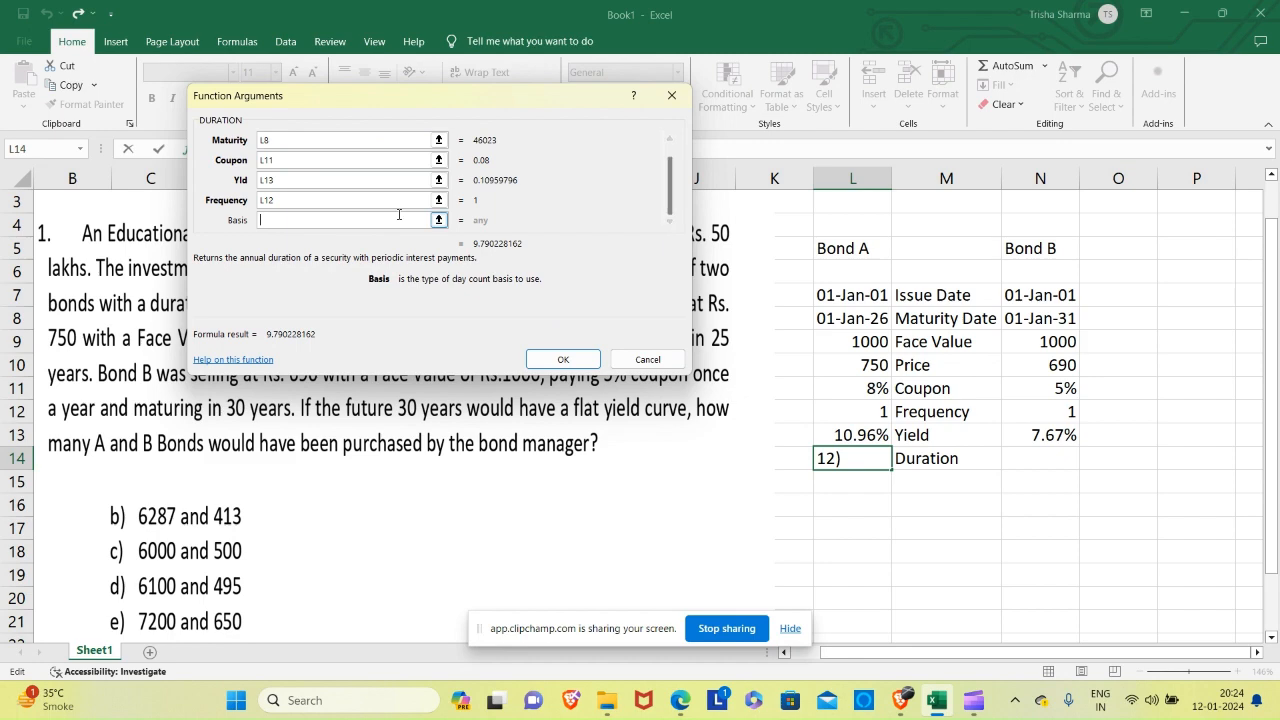
type("4")
left_click(565, 358)
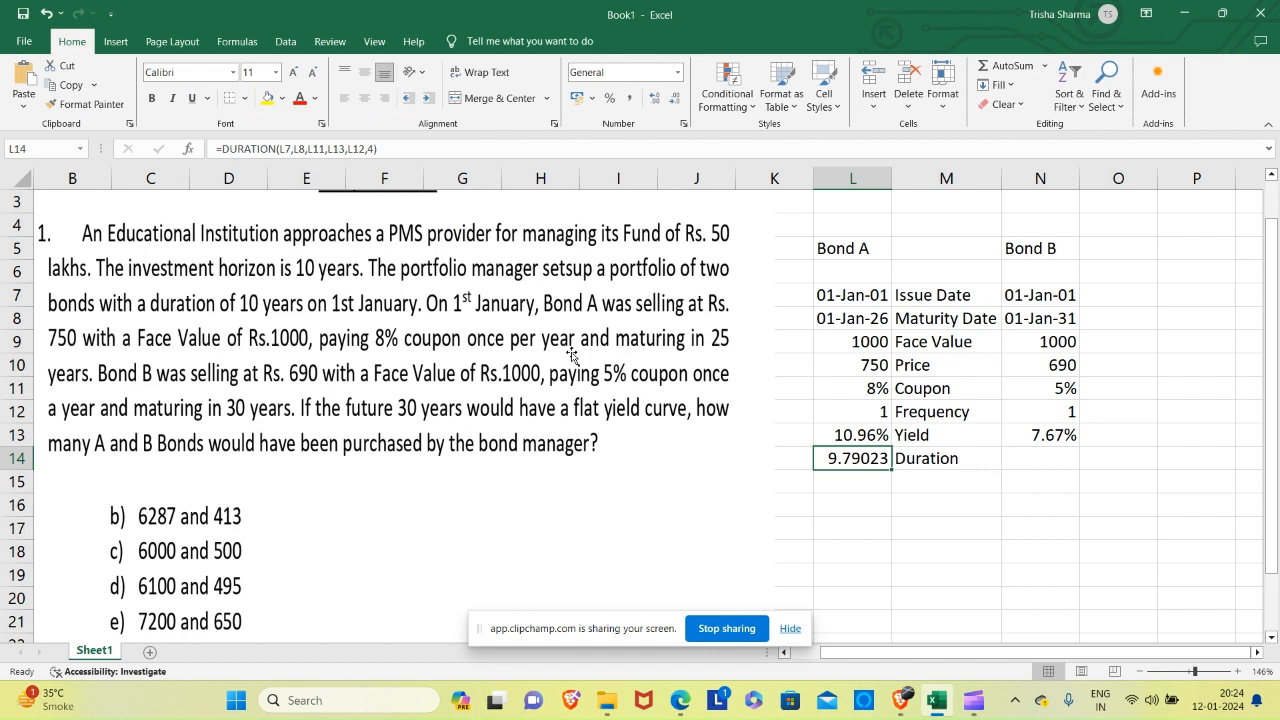
Insert the DURATION function from the Financial category in cell N14 for Bond B.
left_click(1039, 465)
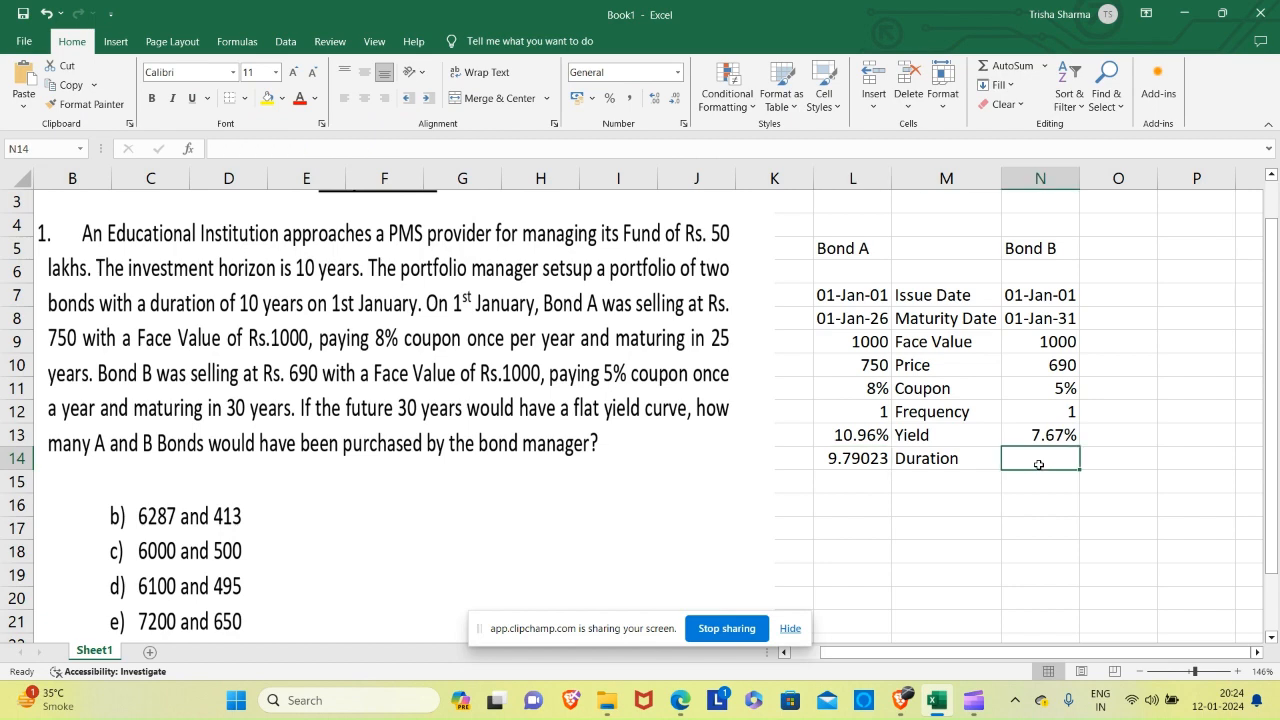
left_click(187, 149)
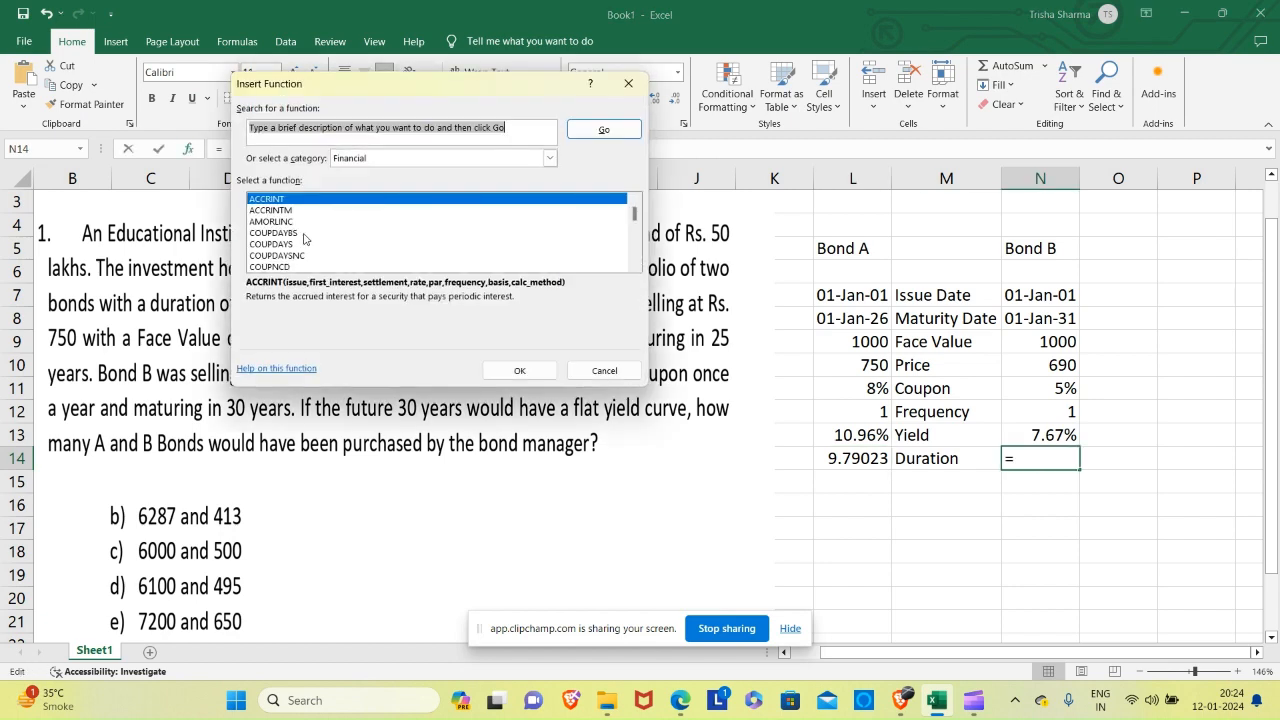
left_click(603, 370)
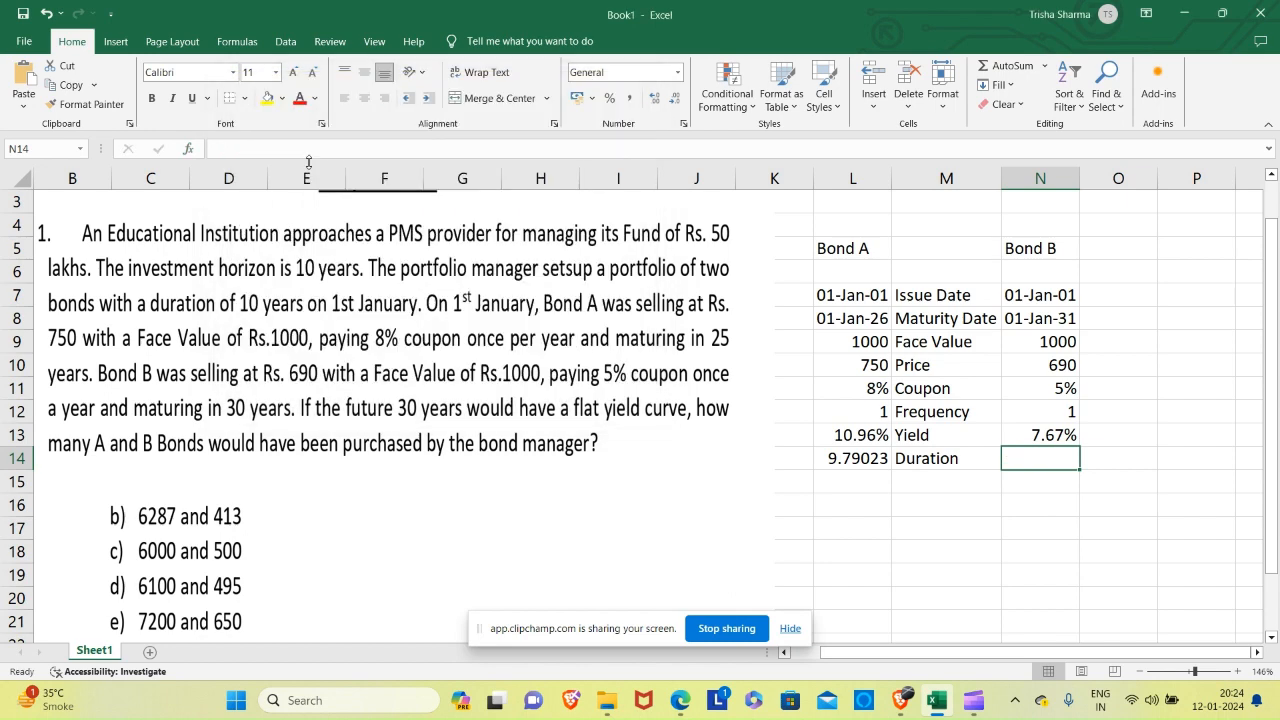
left_click(188, 151)
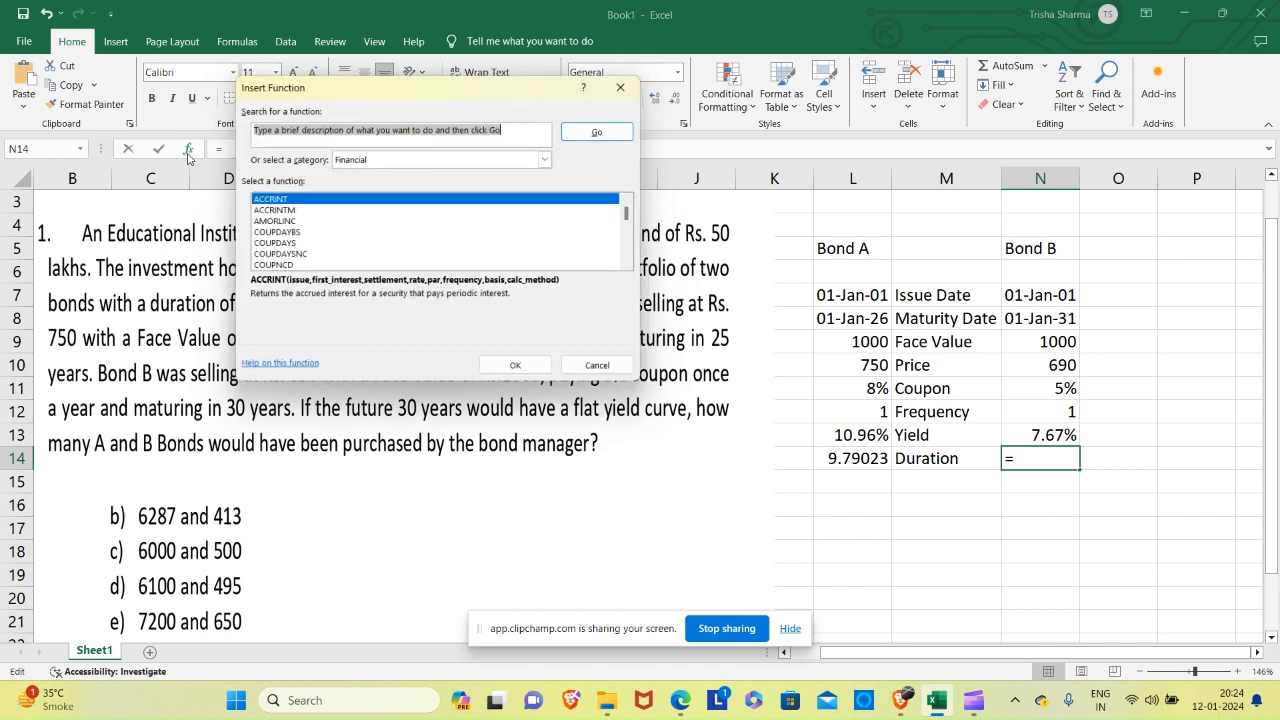
left_click(373, 160)
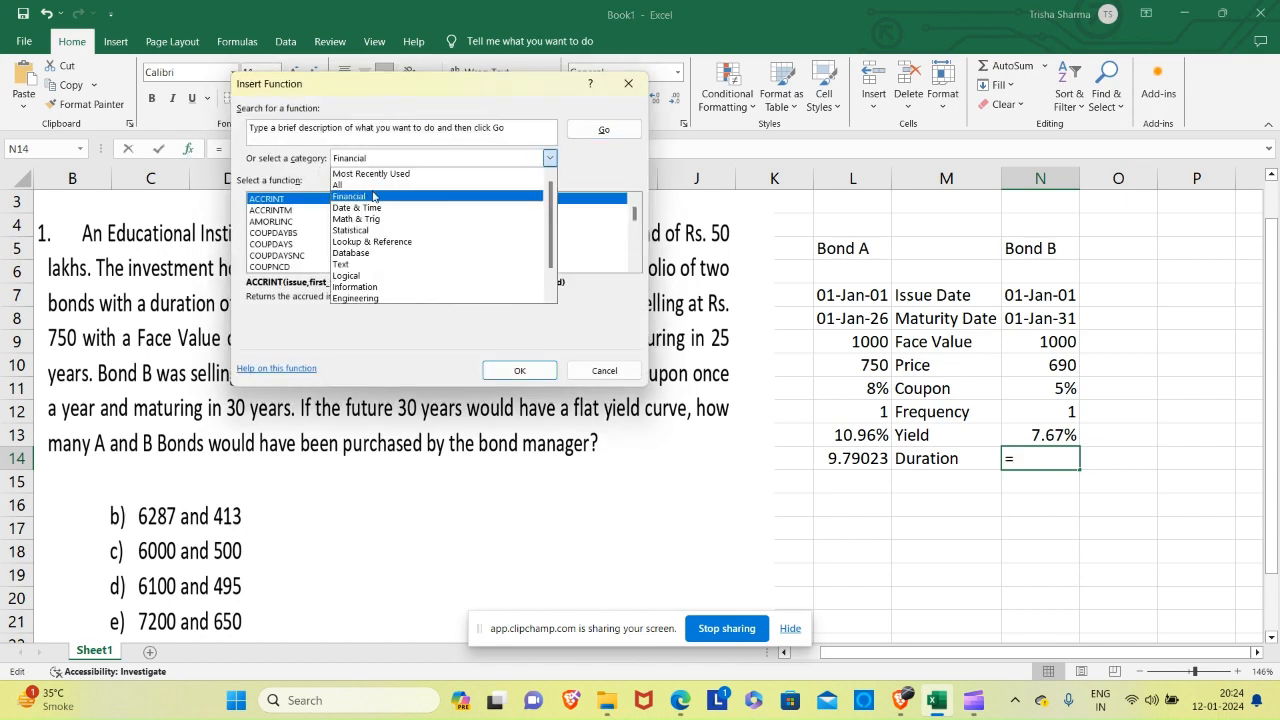
left_click(373, 196)
left_click(275, 233)
key("d")
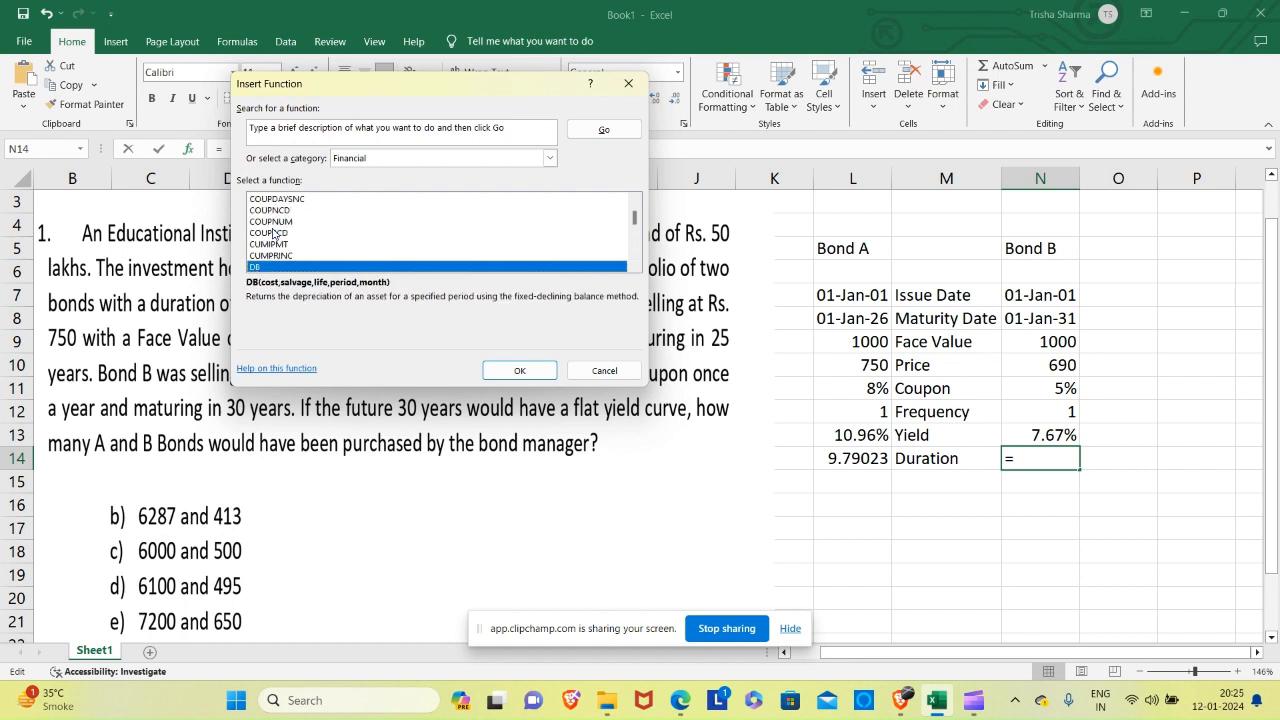
key("Down")
key("Down")
key("Down")
key("Down")
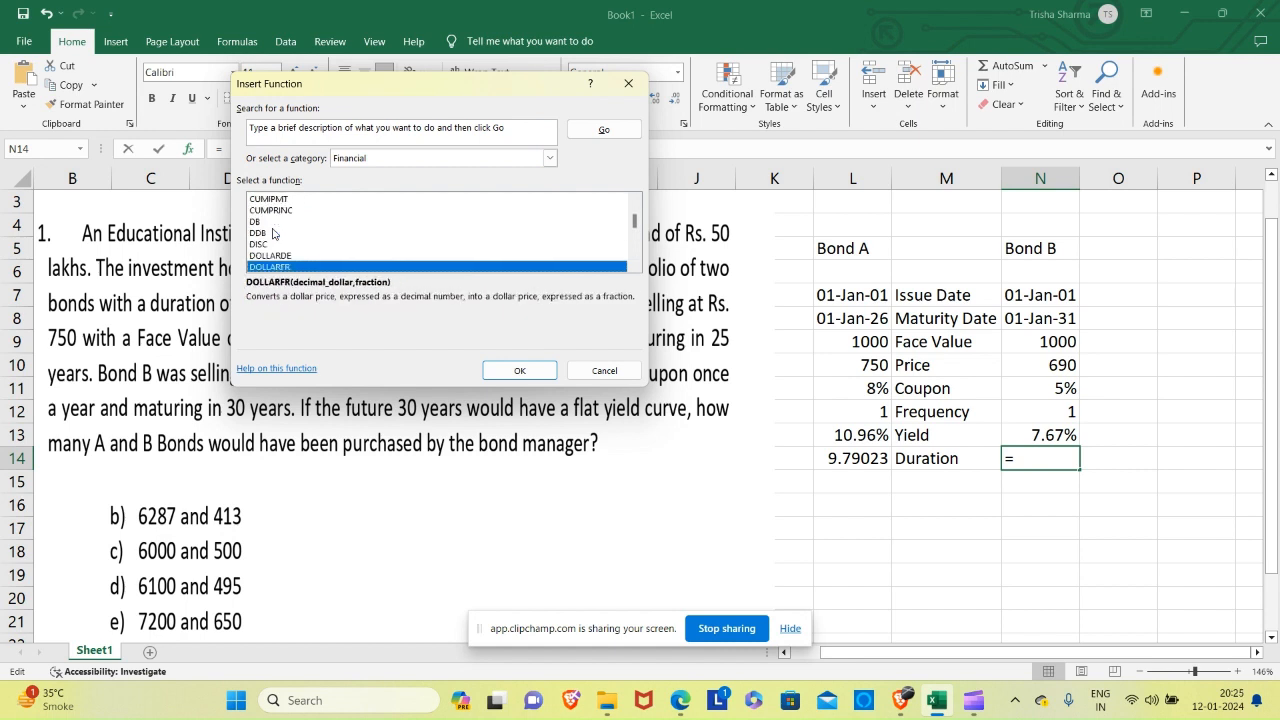
key("Down")
key("Up")
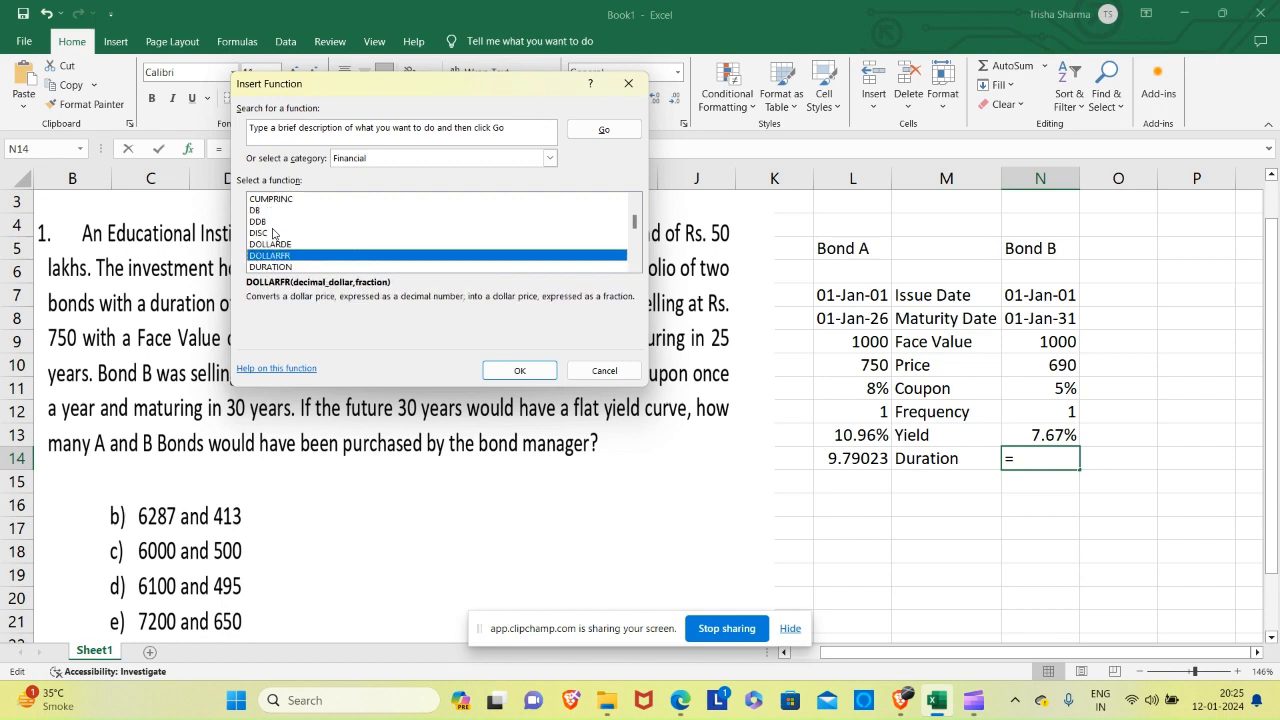
key("Down")
key("Return")
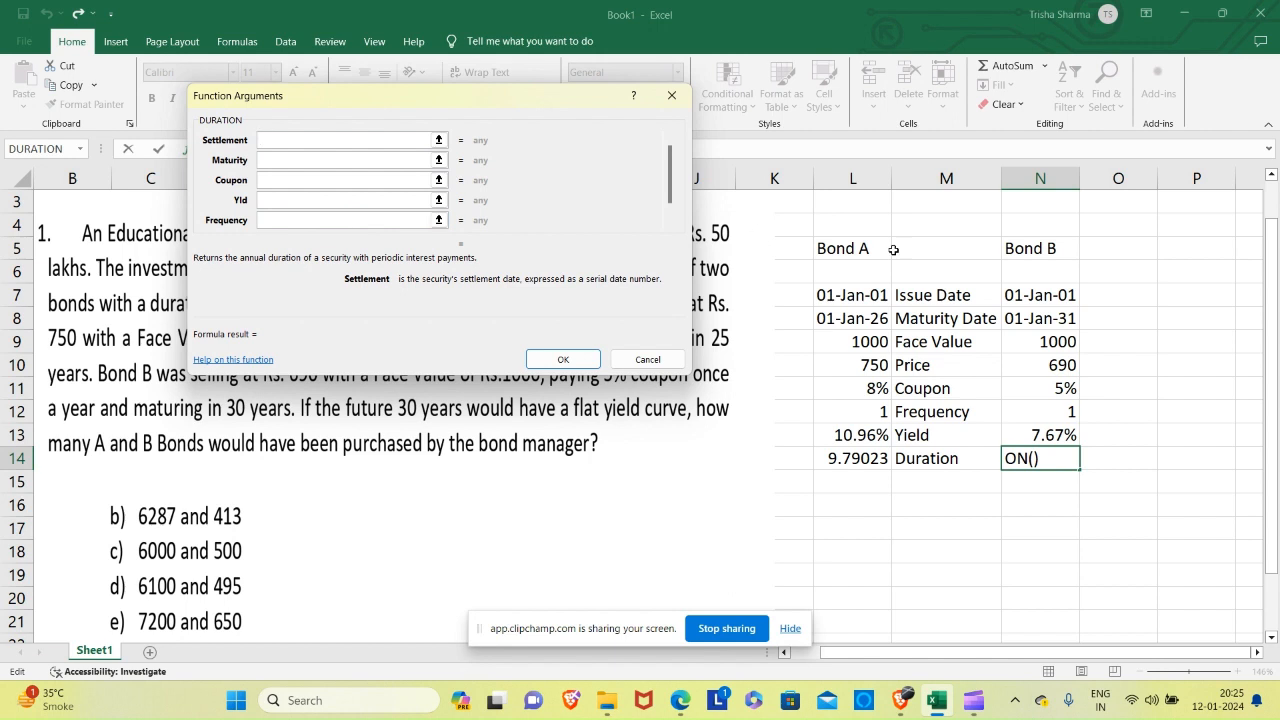
Set Bond B's DURATION arguments Settlement to N7, Maturity to N8 and Coupon to N11.
left_click(1052, 293)
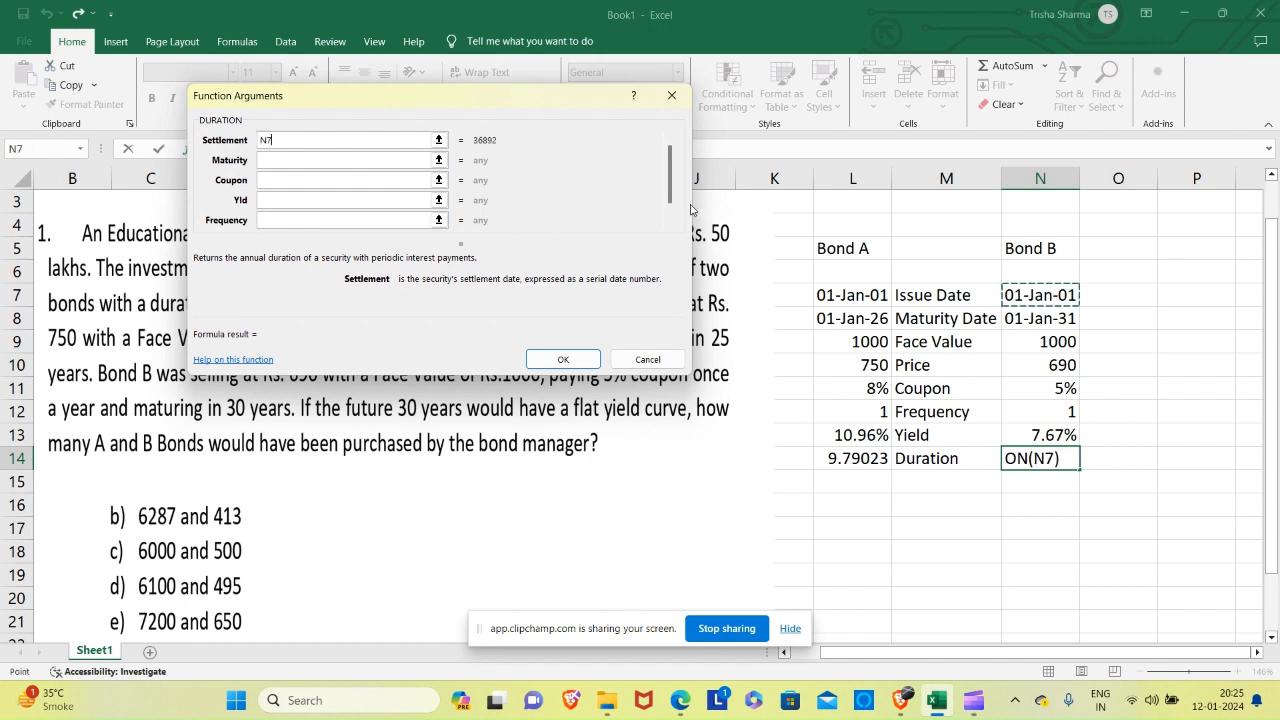
left_click(336, 161)
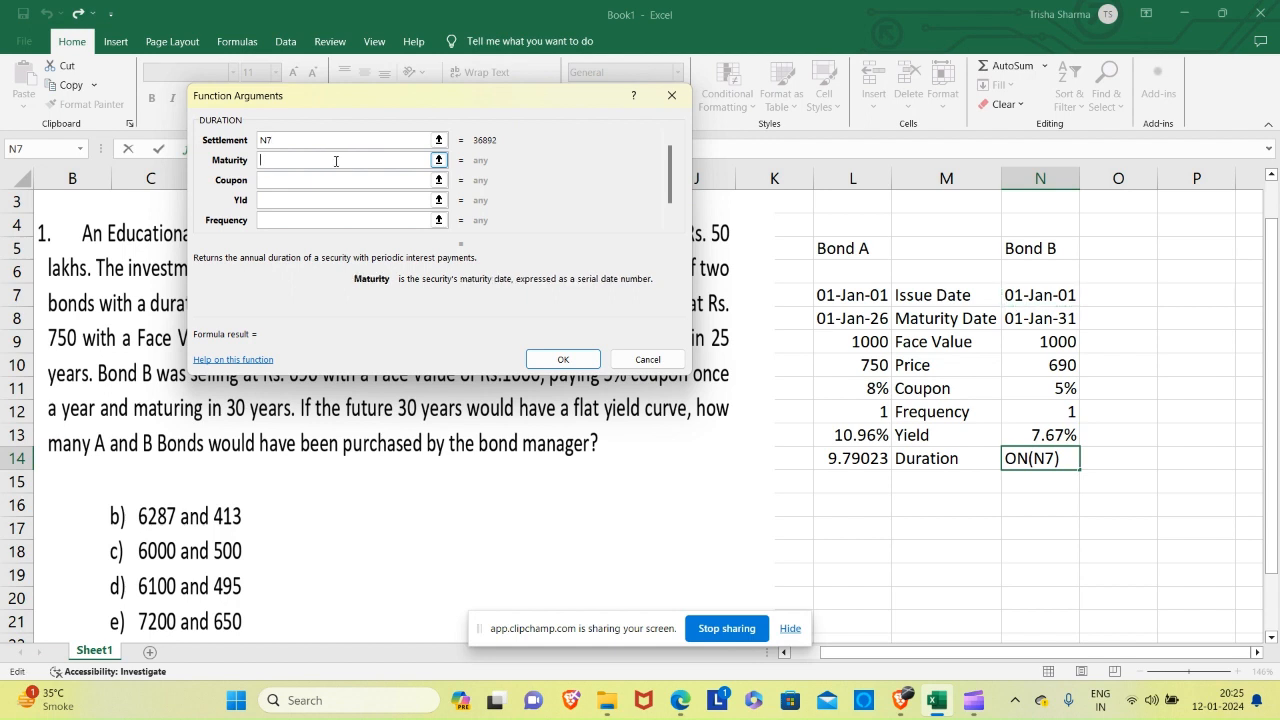
left_click(1012, 318)
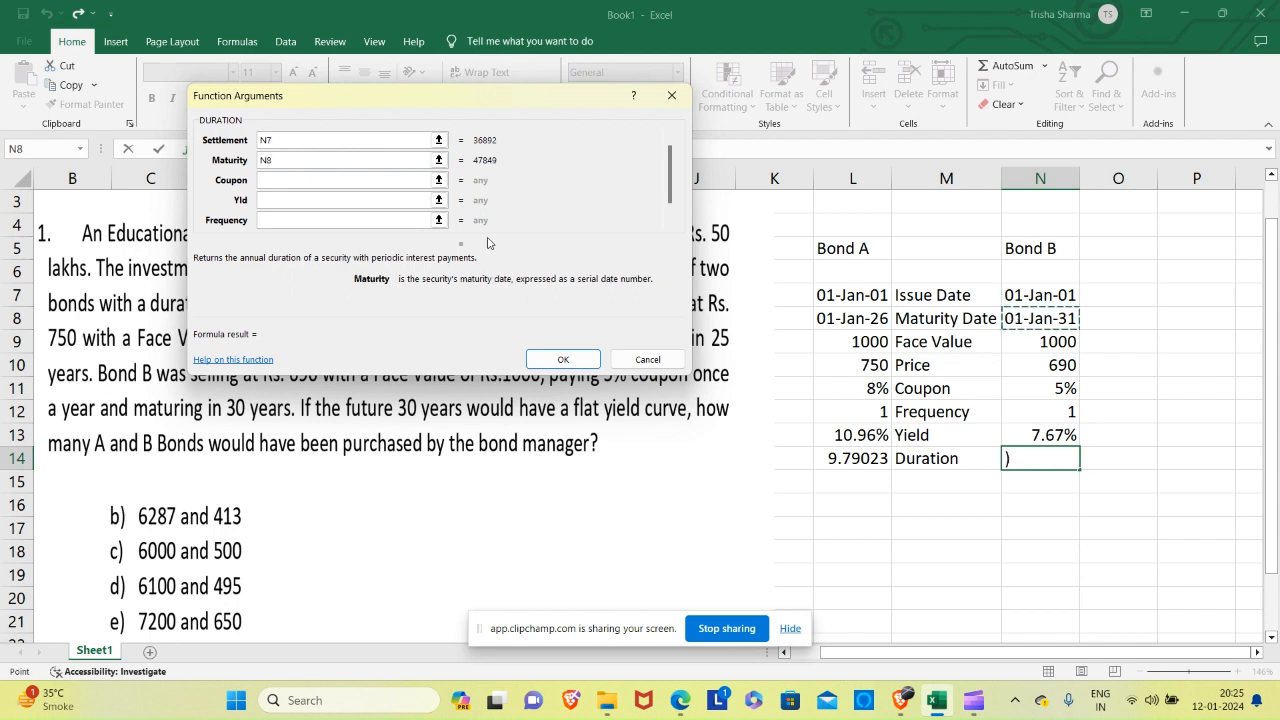
left_click(320, 181)
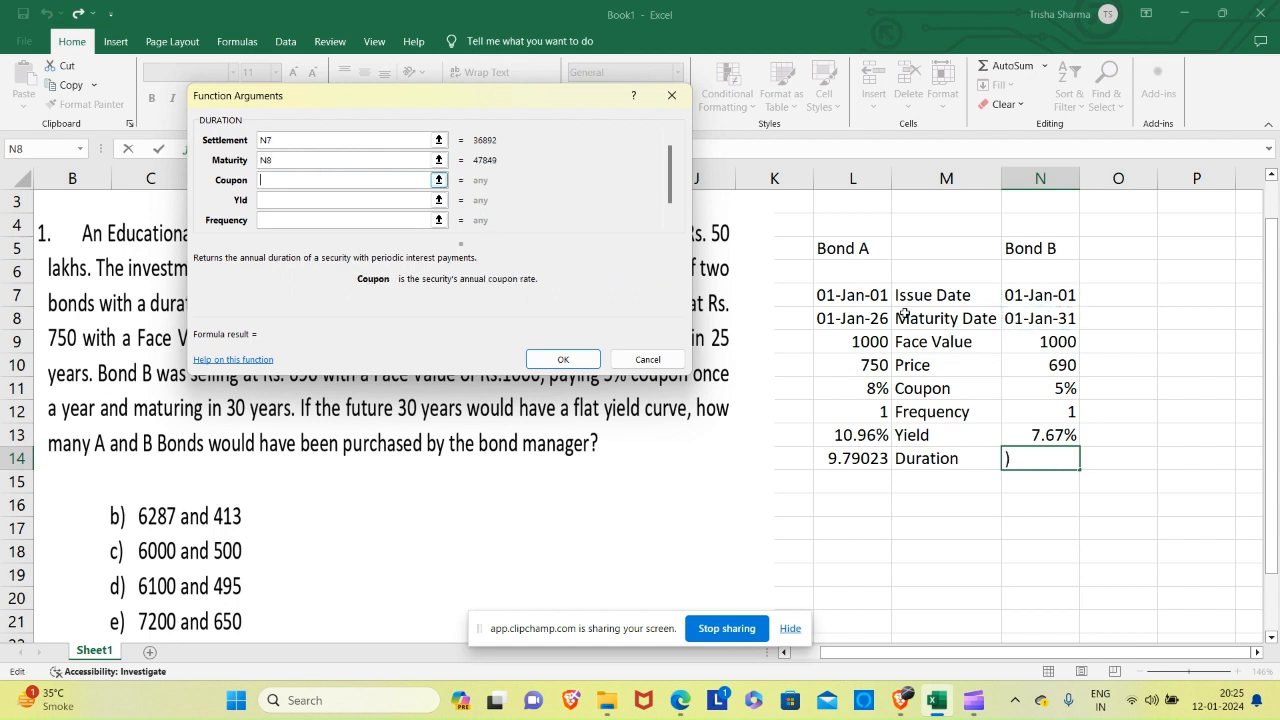
left_click(1050, 388)
Complete Bond B's DURATION arguments with Yld N13, Frequency N12 and Basis 4, and accept the formula.
left_click(353, 202)
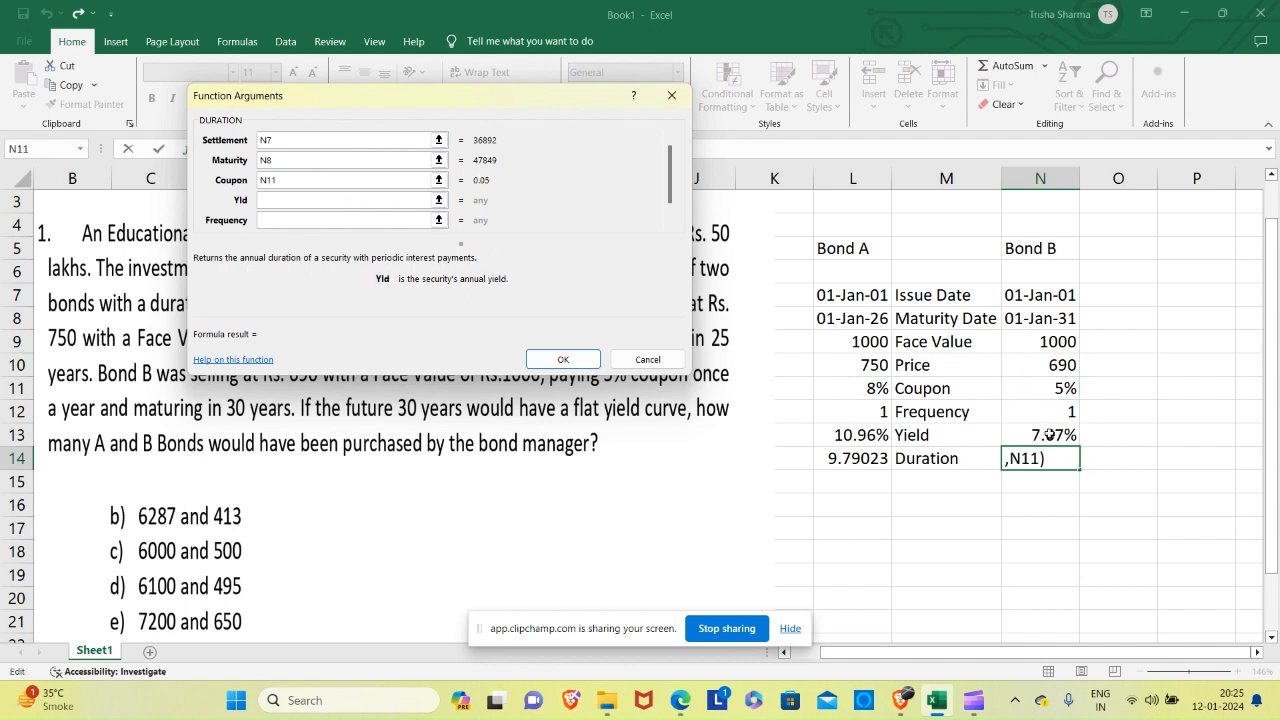
left_click(1036, 440)
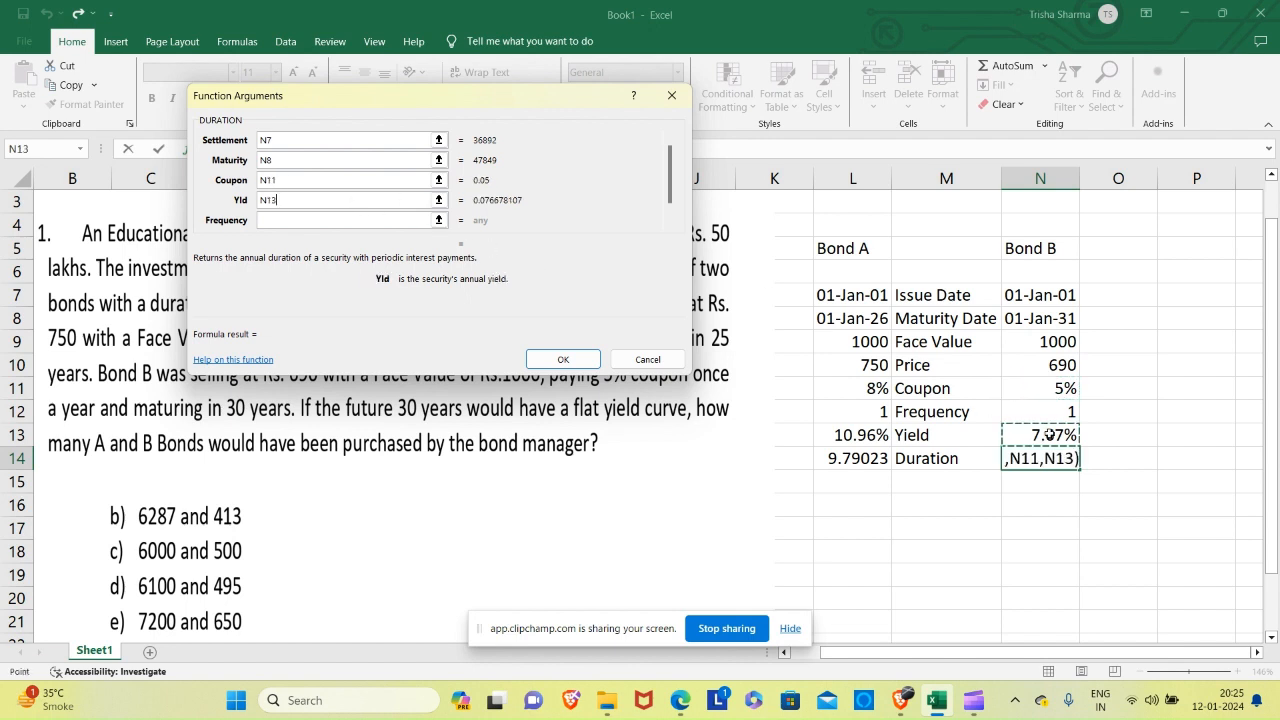
left_click(358, 219)
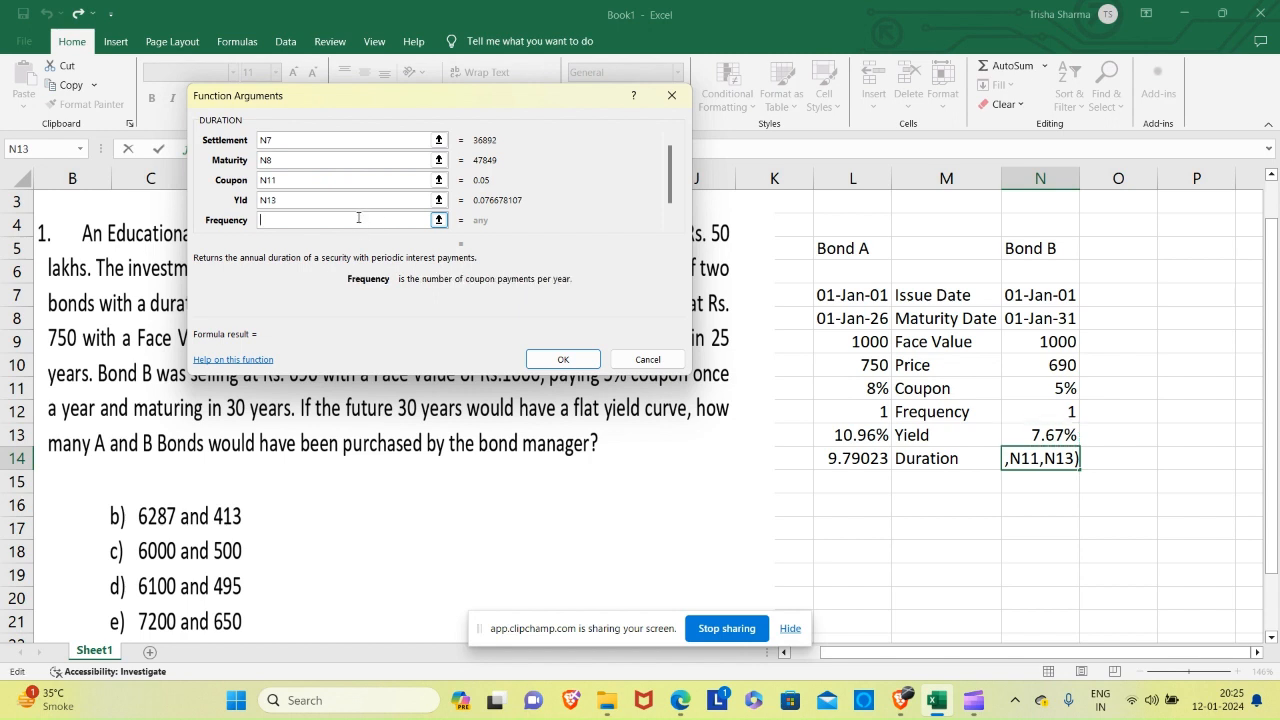
left_click(1064, 407)
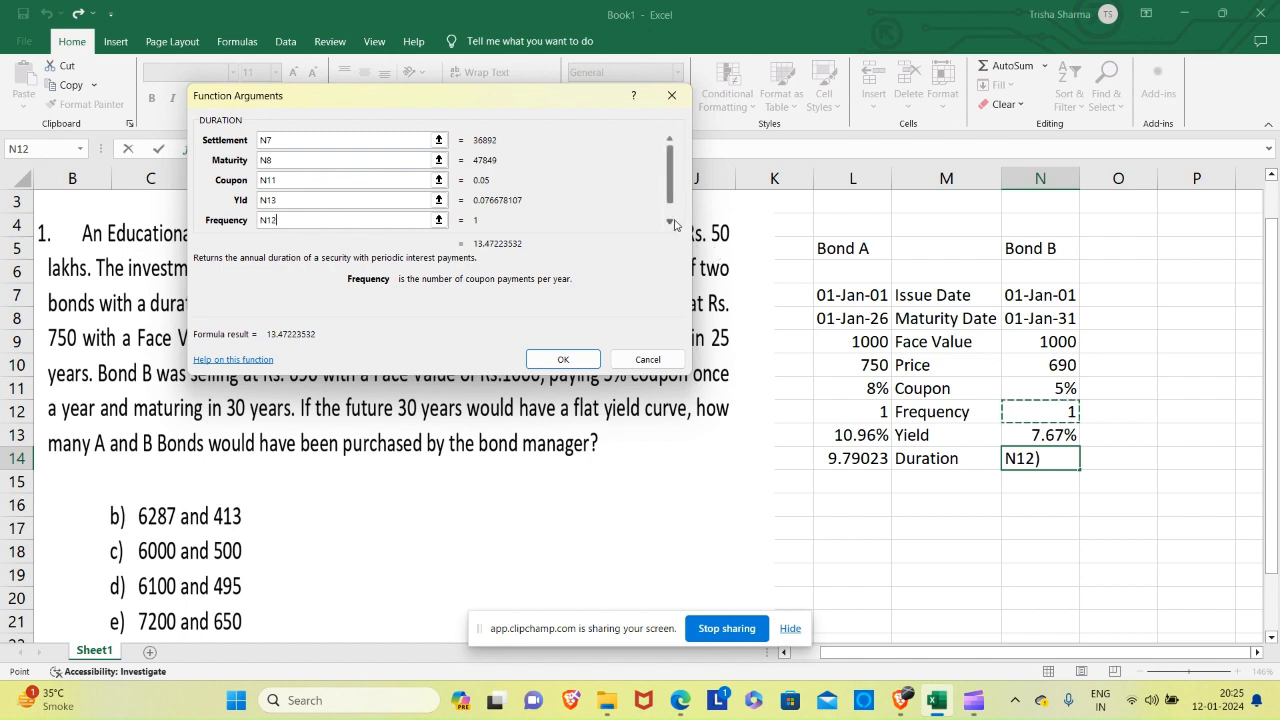
key("Tab")
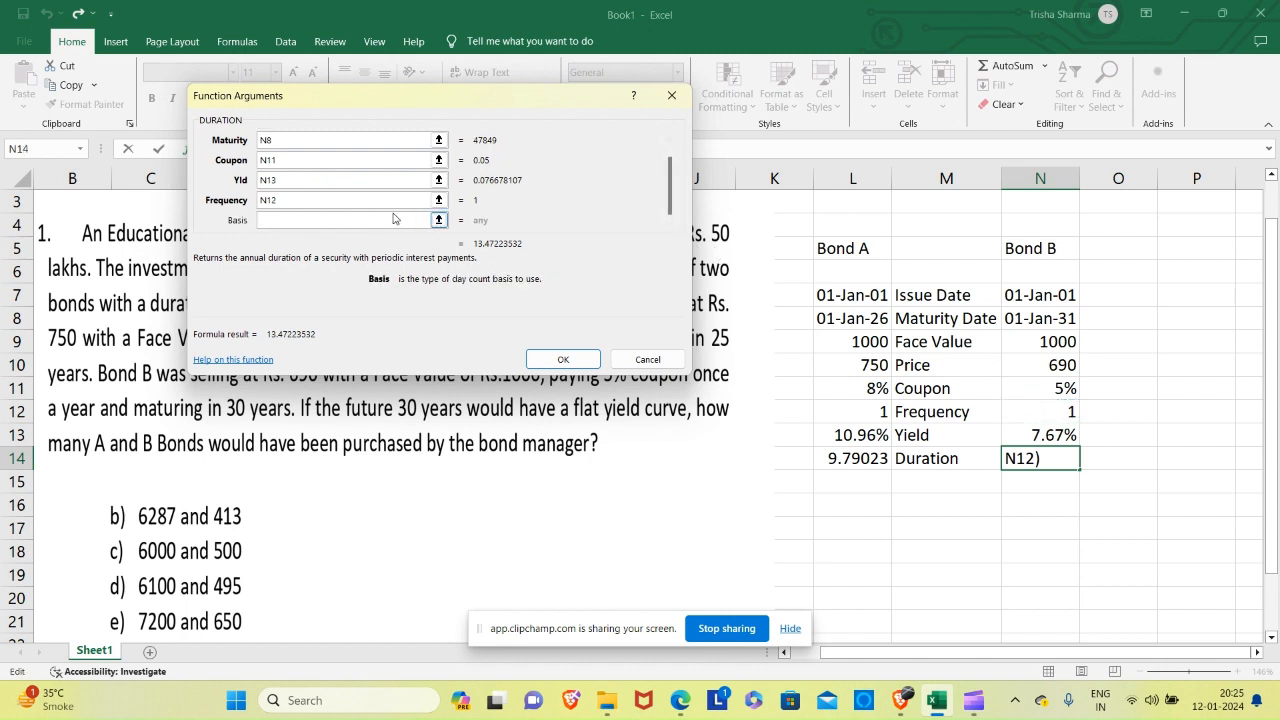
type("4")
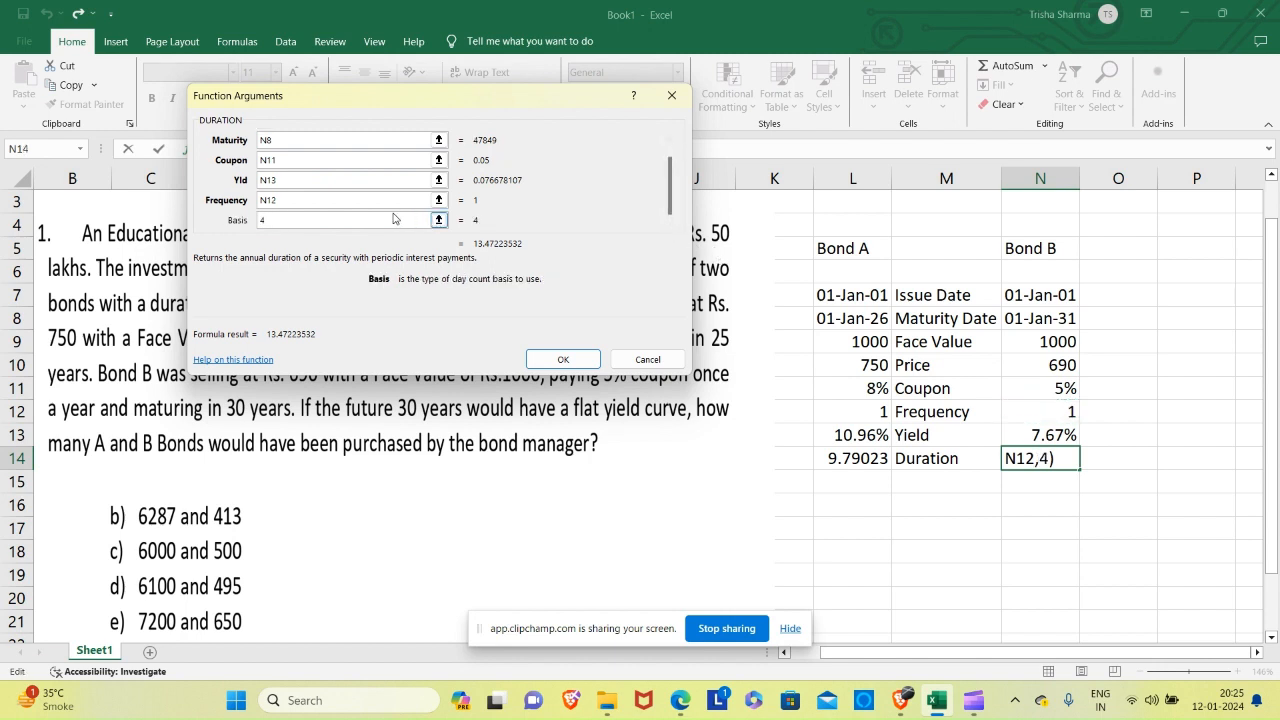
left_click(563, 359)
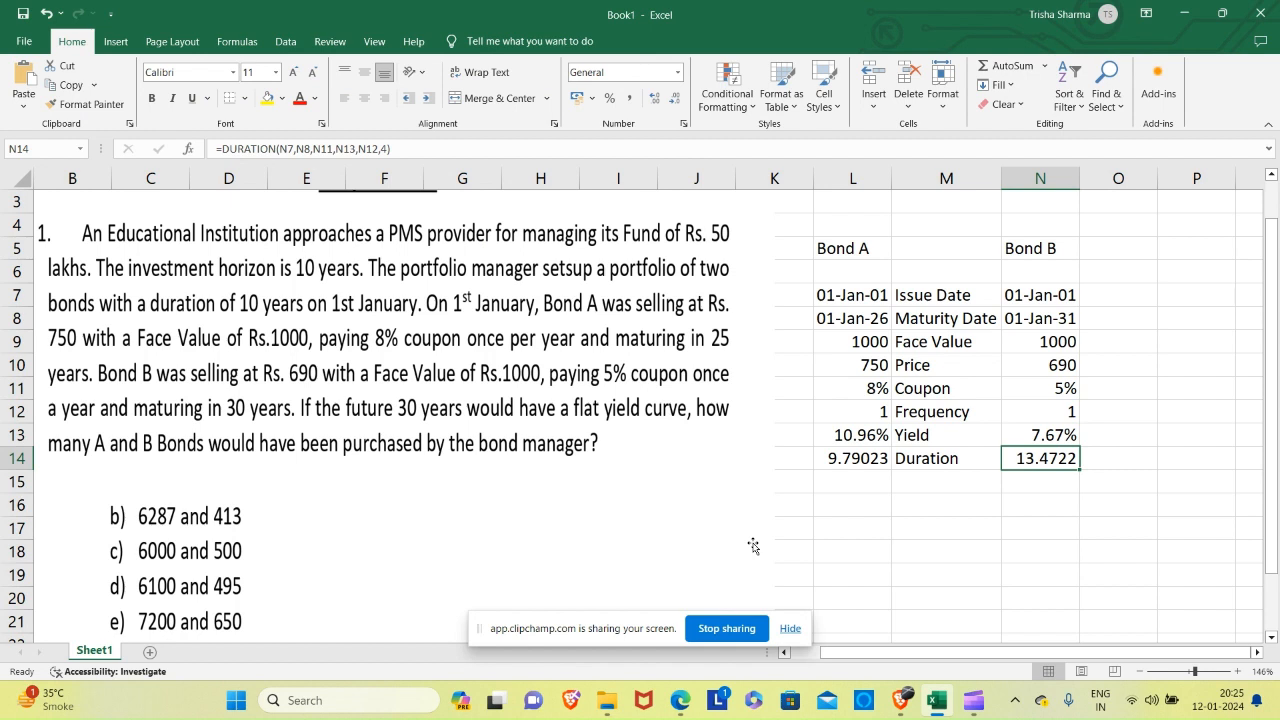
key("Down")
key("Down")
key("Down")
key("Down")
key("Left")
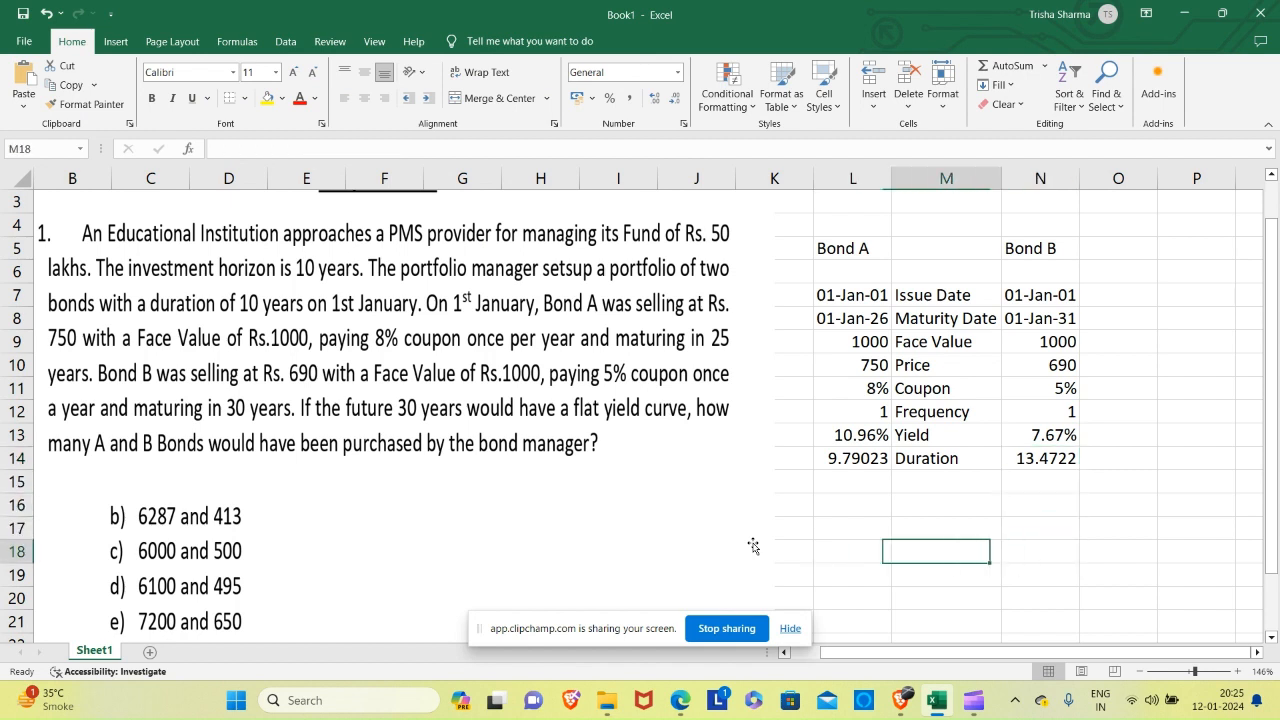
key("Left")
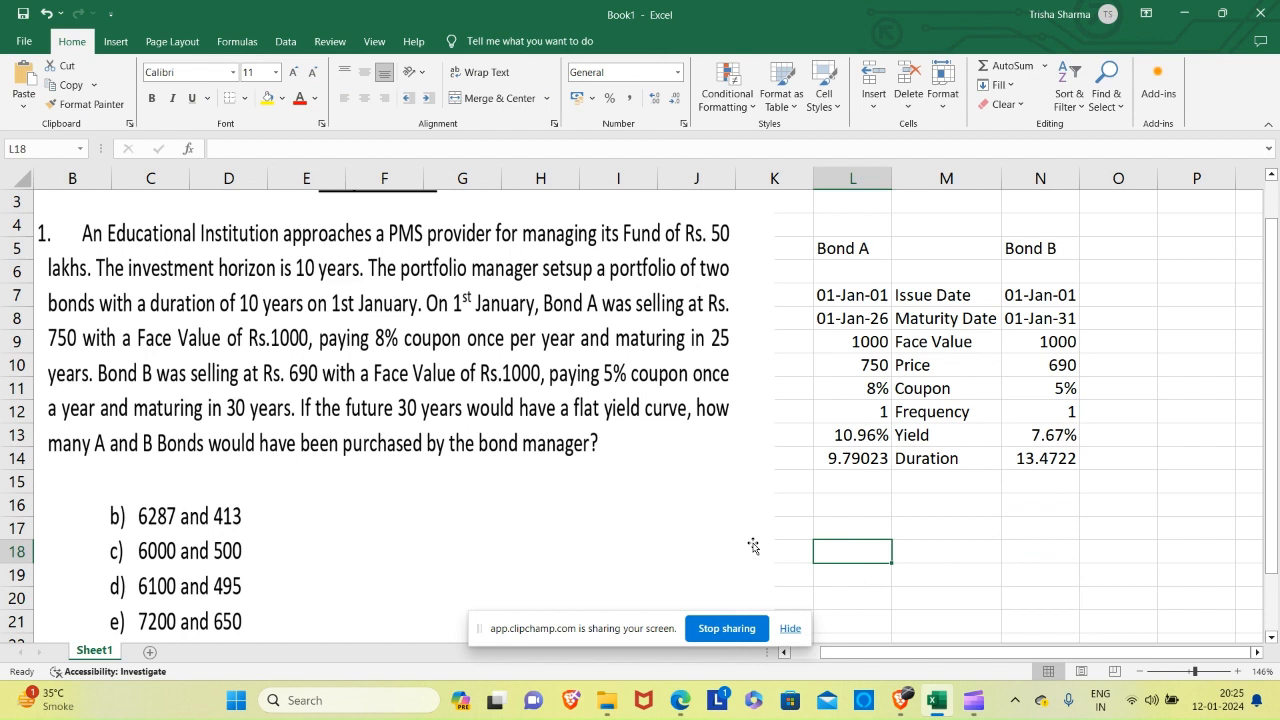
key("Right")
key("Right")
key("Right")
key("Left")
key("Left")
key("Left")
key("Up")
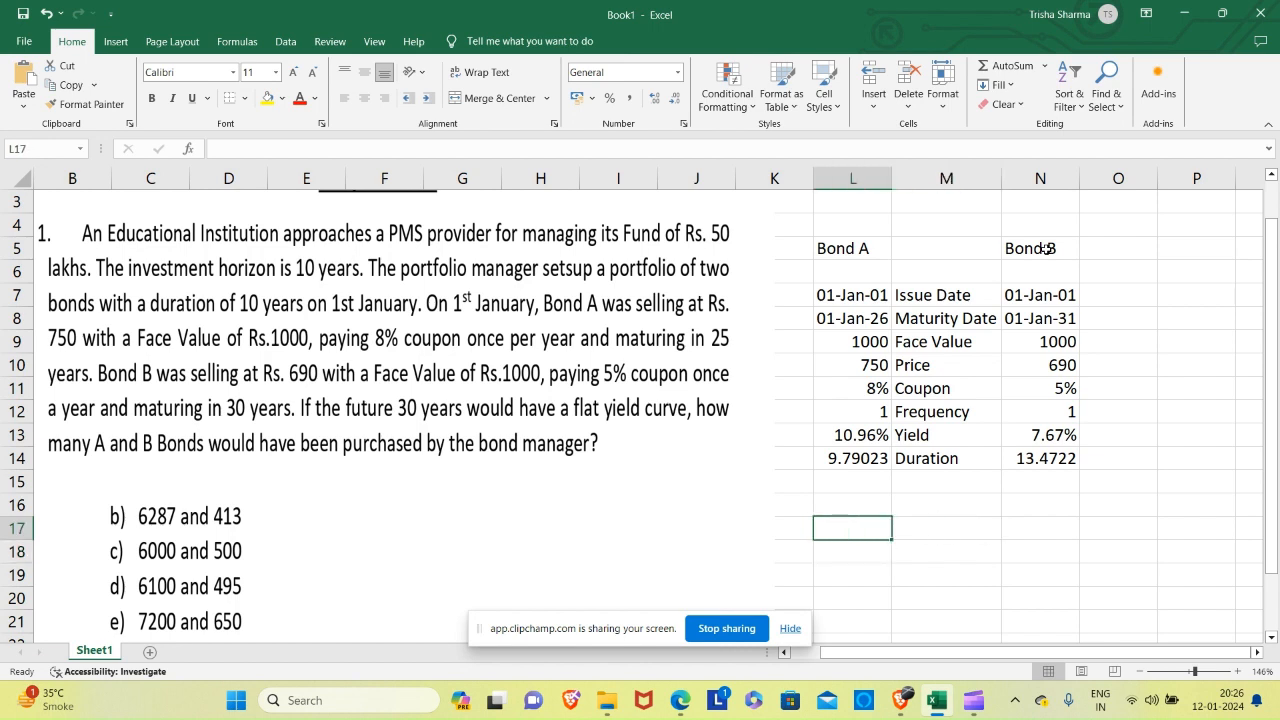
type("A")
key("Tab")
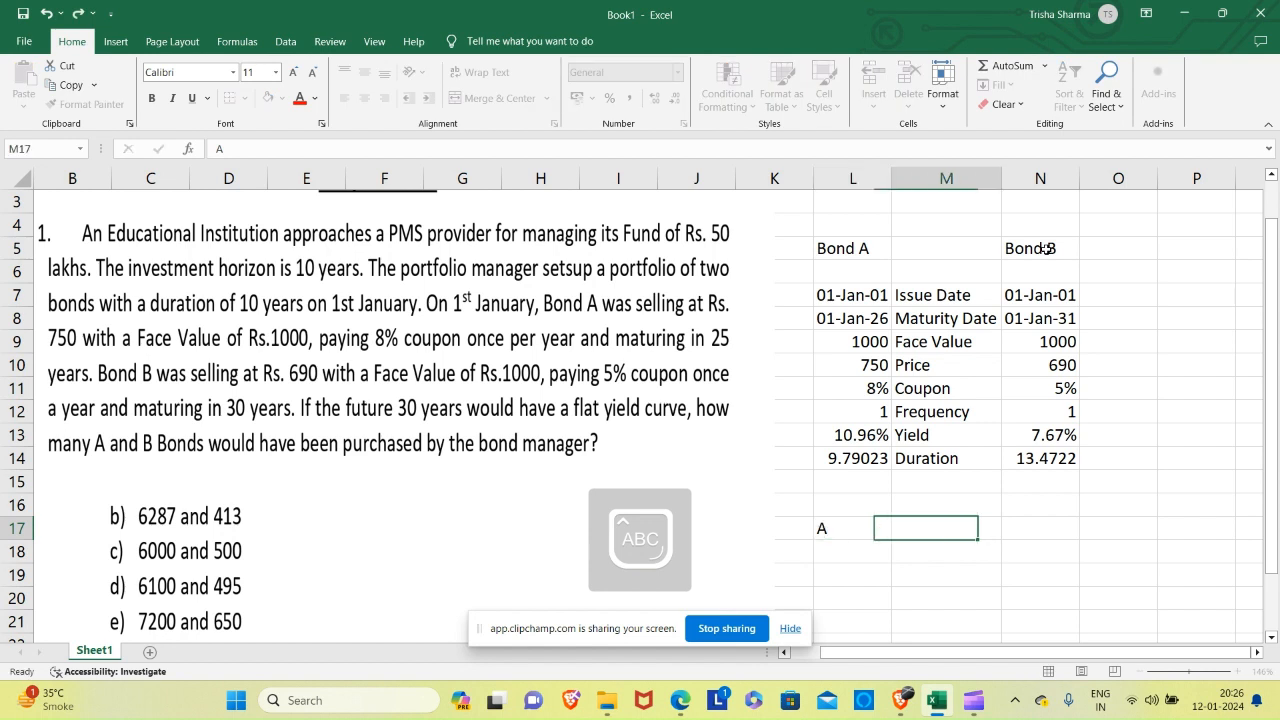
key("Left")
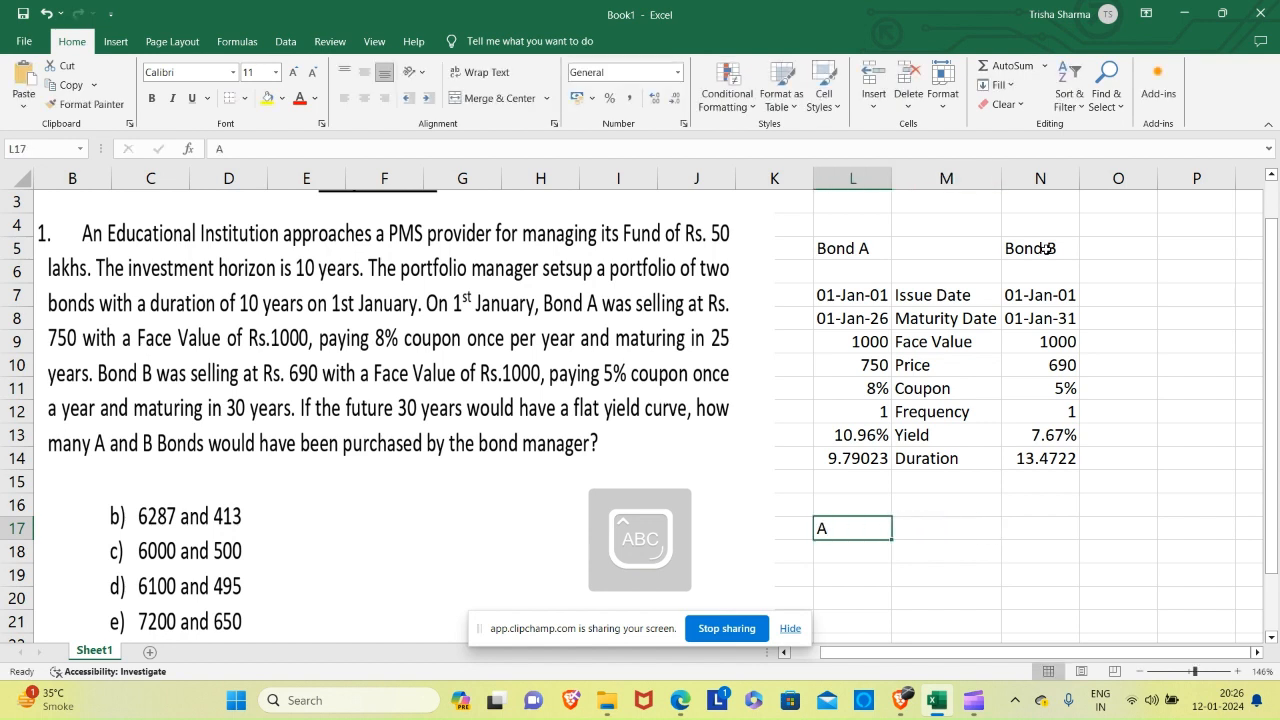
key("Right")
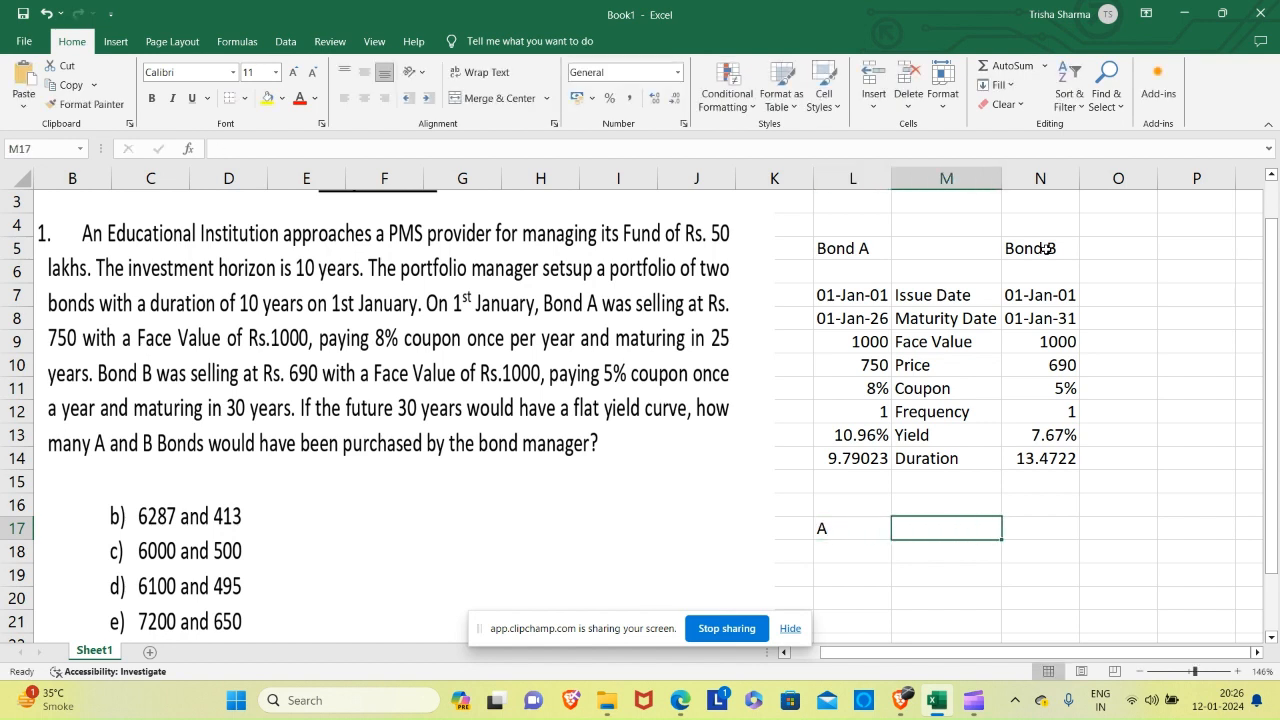
key("Left")
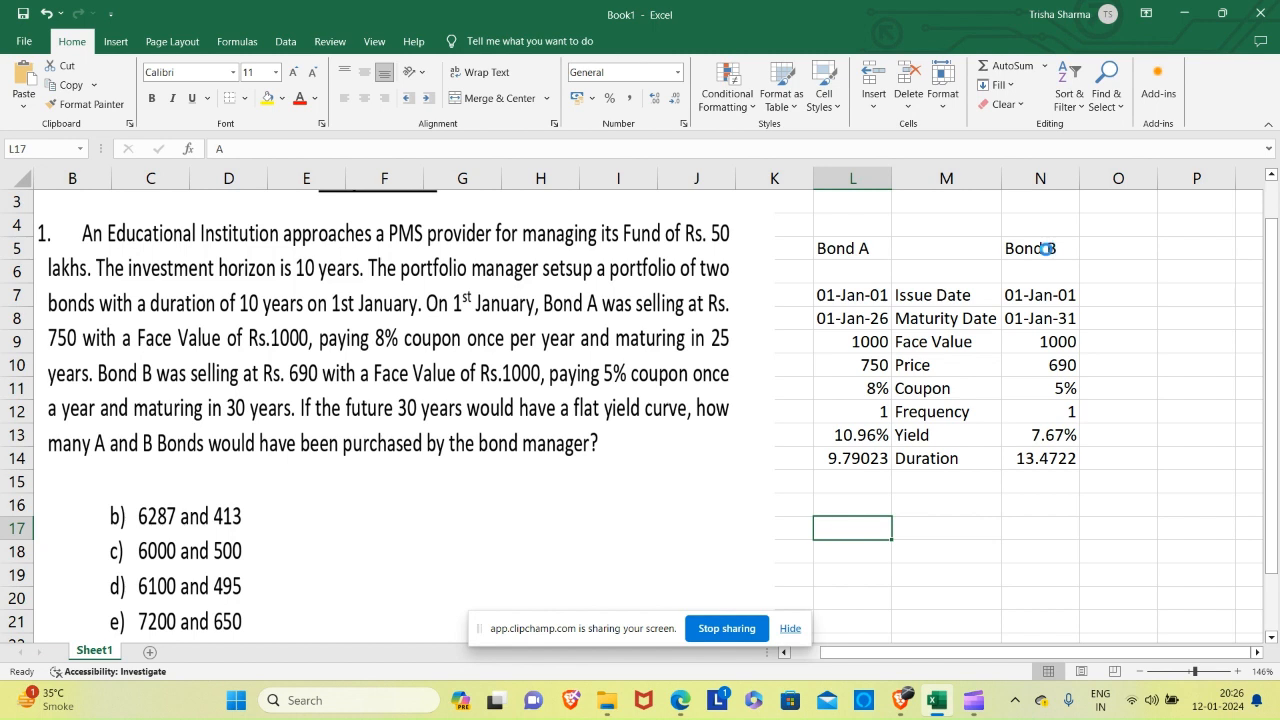
Enter the column headings A in M17 and B in N17 below the bond data.
key("Right")
key("Tab")
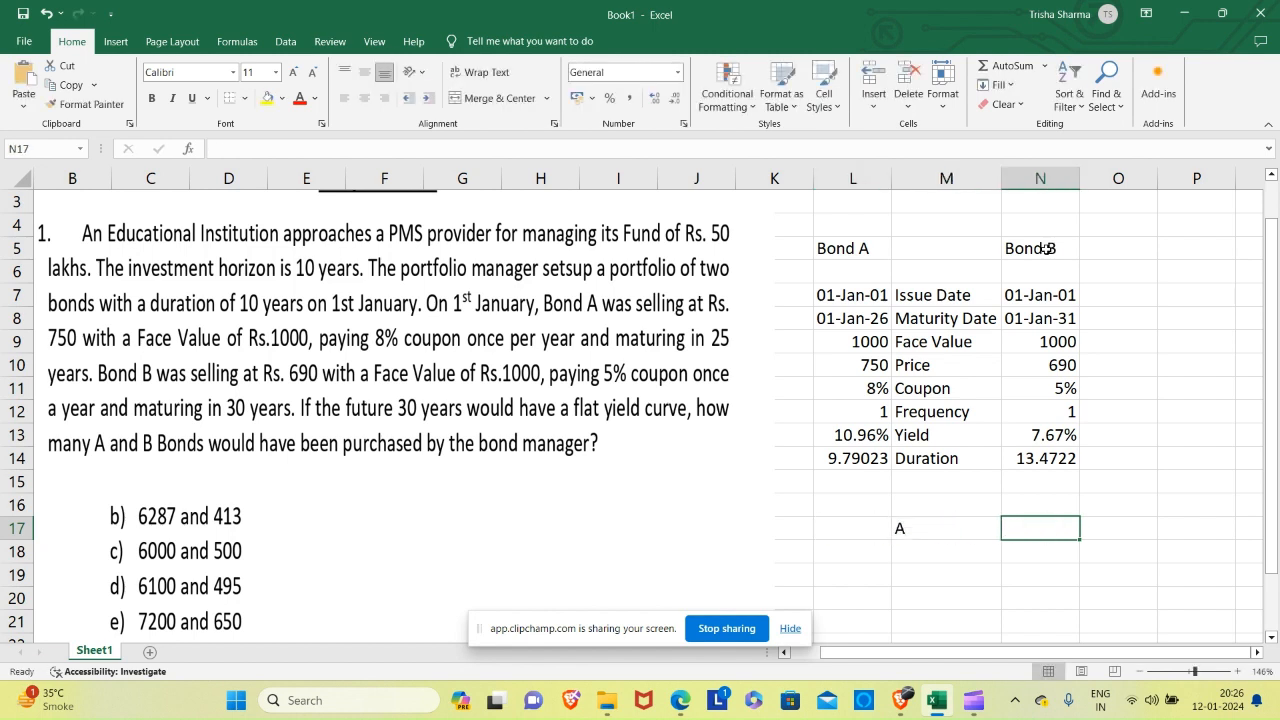
type("A")
key("Return")
key("Up")
type("B")
key("Return")
Label cell L18 Weightage and enter weights of 40% for A in M18 and 60% for B in N18.
key("Left")
key("Left")
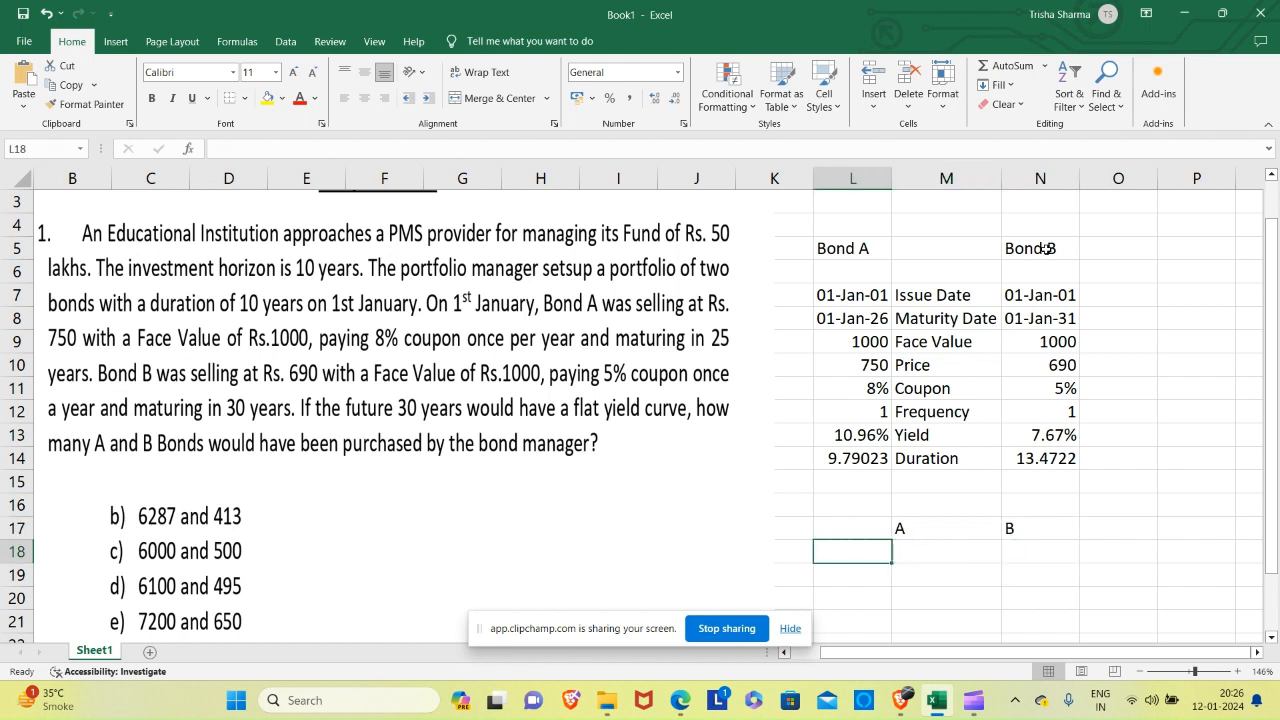
type("Weigh")
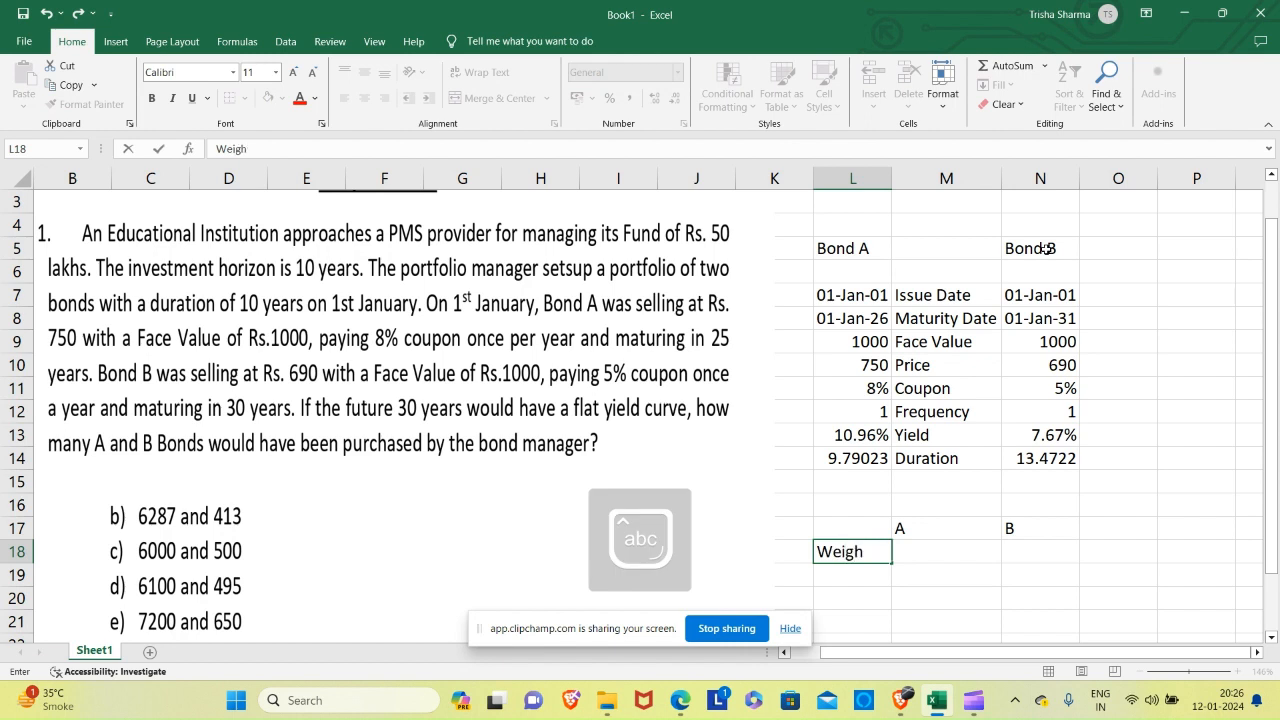
type("ytage")
key("Tab")
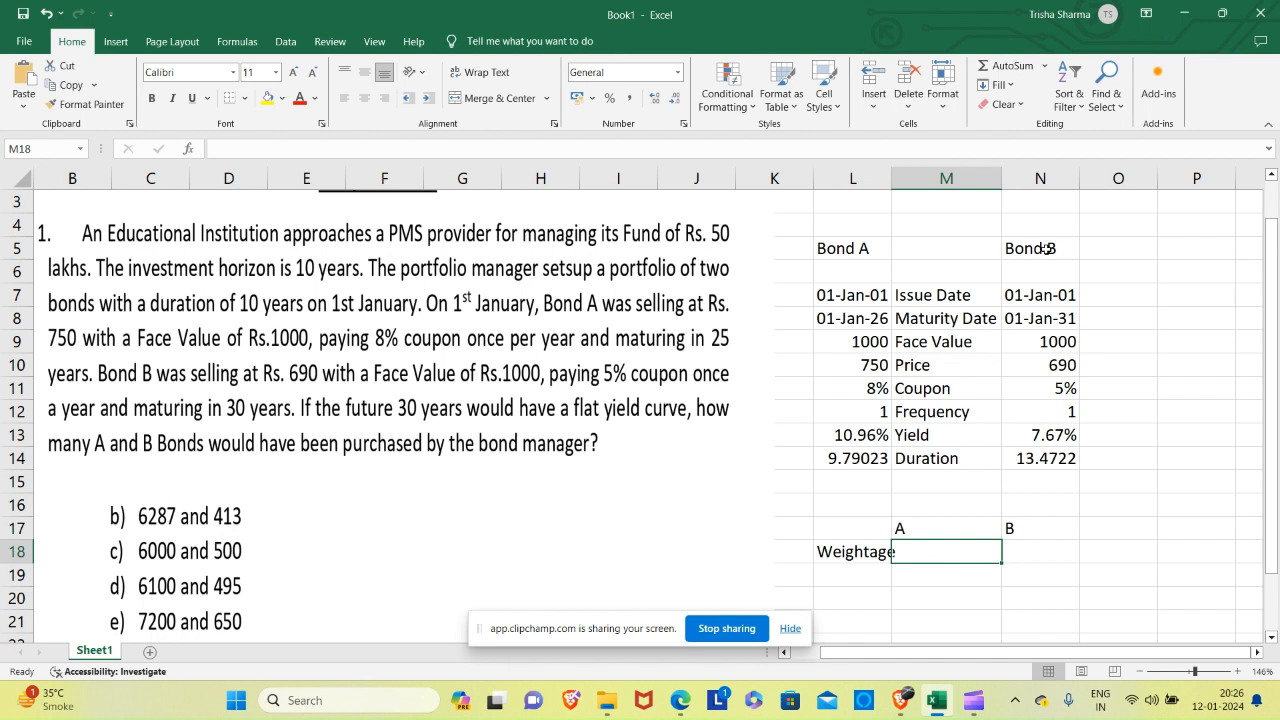
type("40%")
key("Tab")
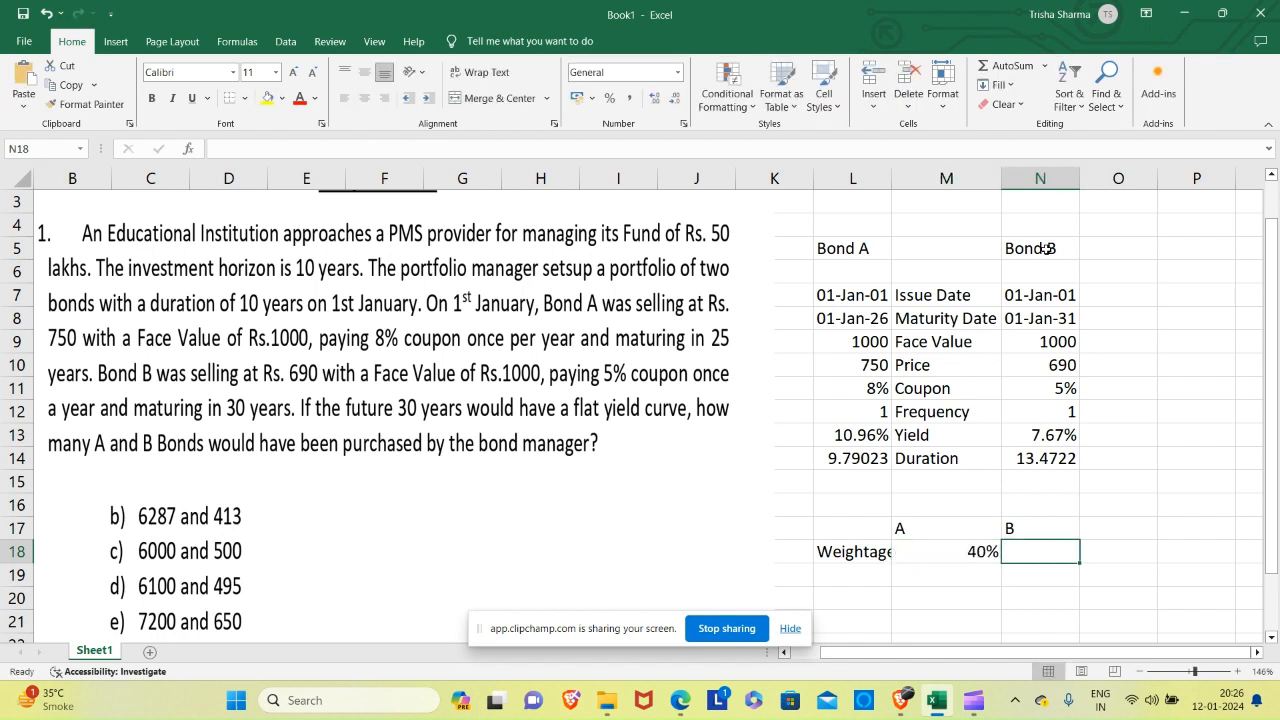
type("60%")
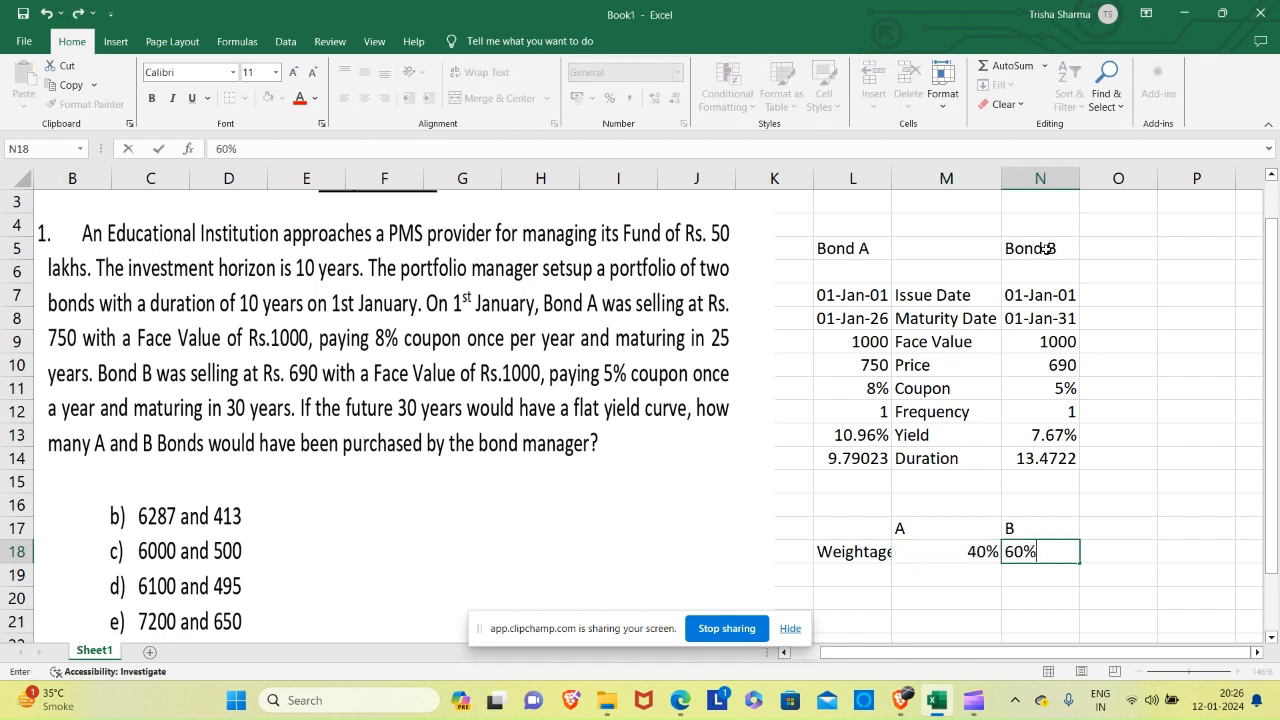
key("Return")
Replace B's weightage in N18 with the formula =(1-M18).
key("Left")
key("Left")
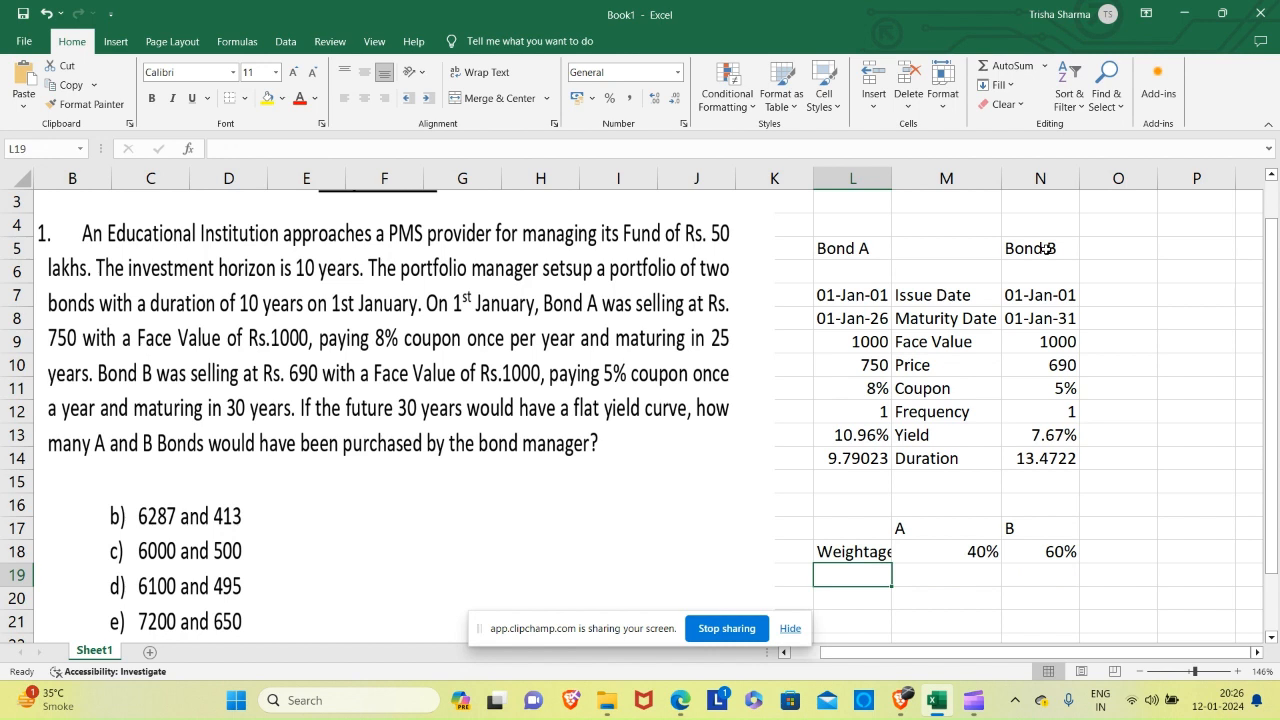
key("Up")
key("Right")
key("Right")
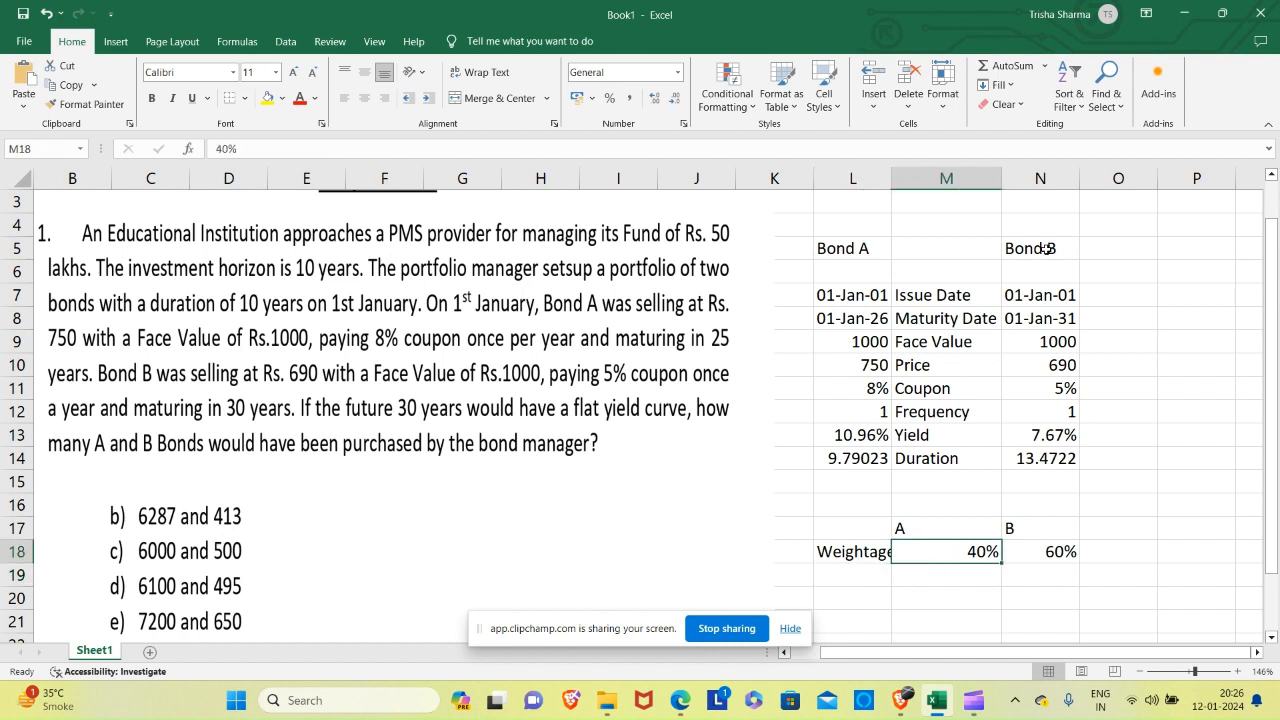
type("=(")
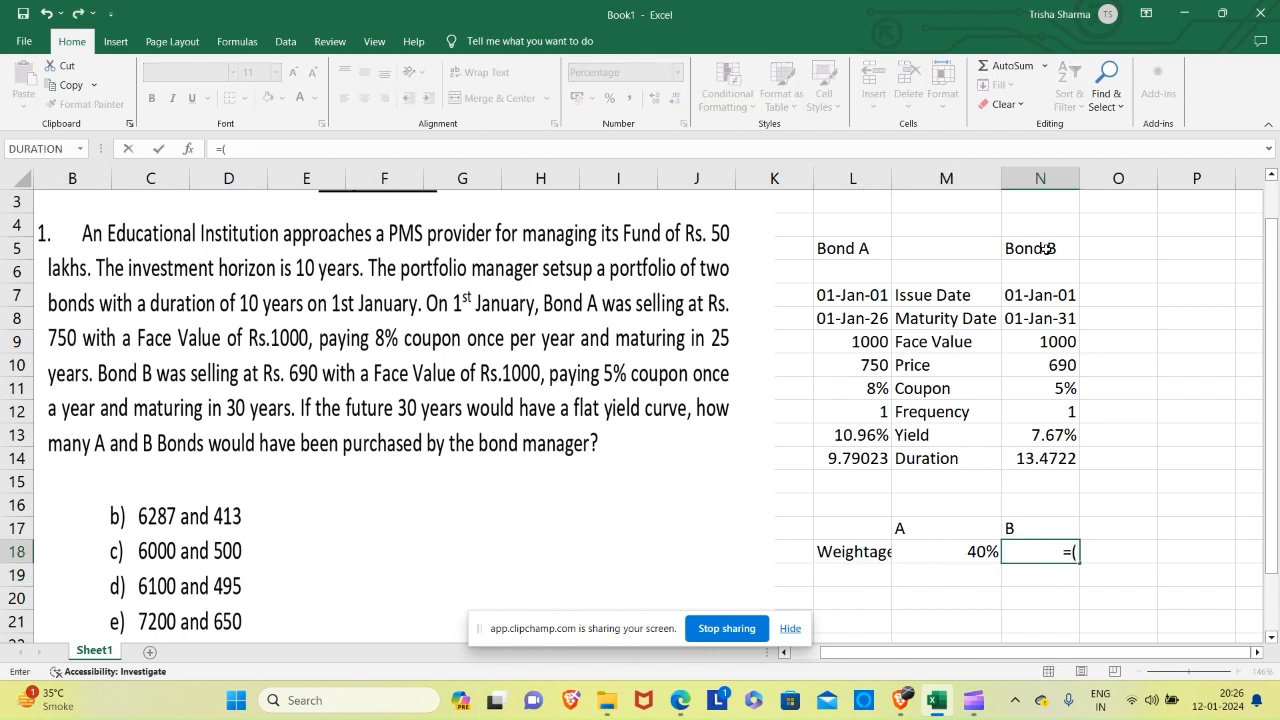
type("1-")
left_click(965, 545)
type(")")
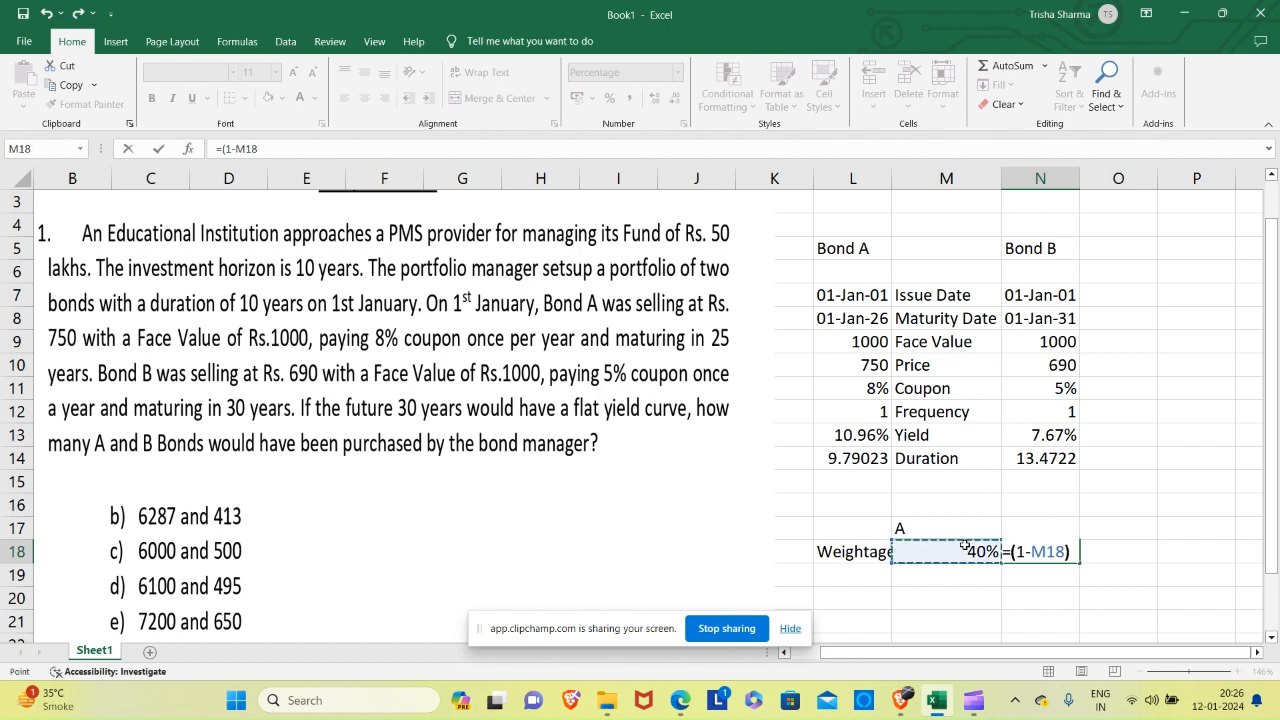
key("Return")
key("Up")
key("Down")
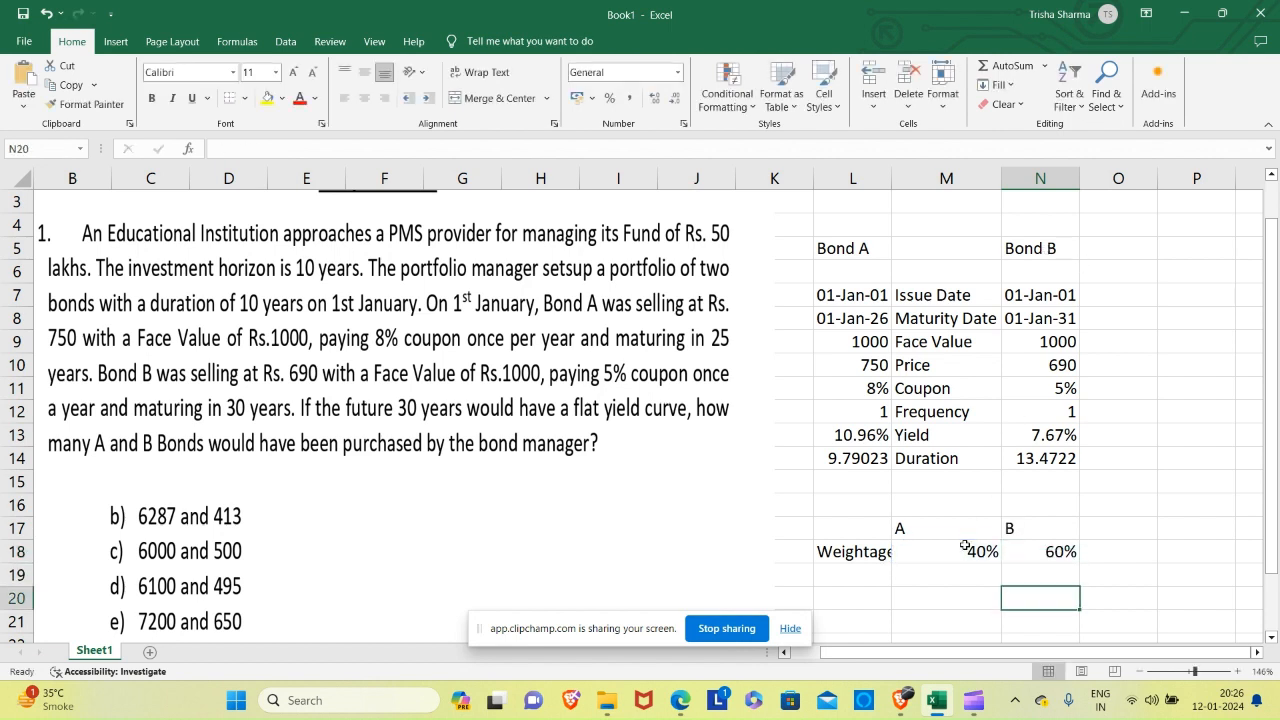
Enter the label Duration in L19 and link M19 to Bond A's duration with =L14.
key("Left")
key("Left")
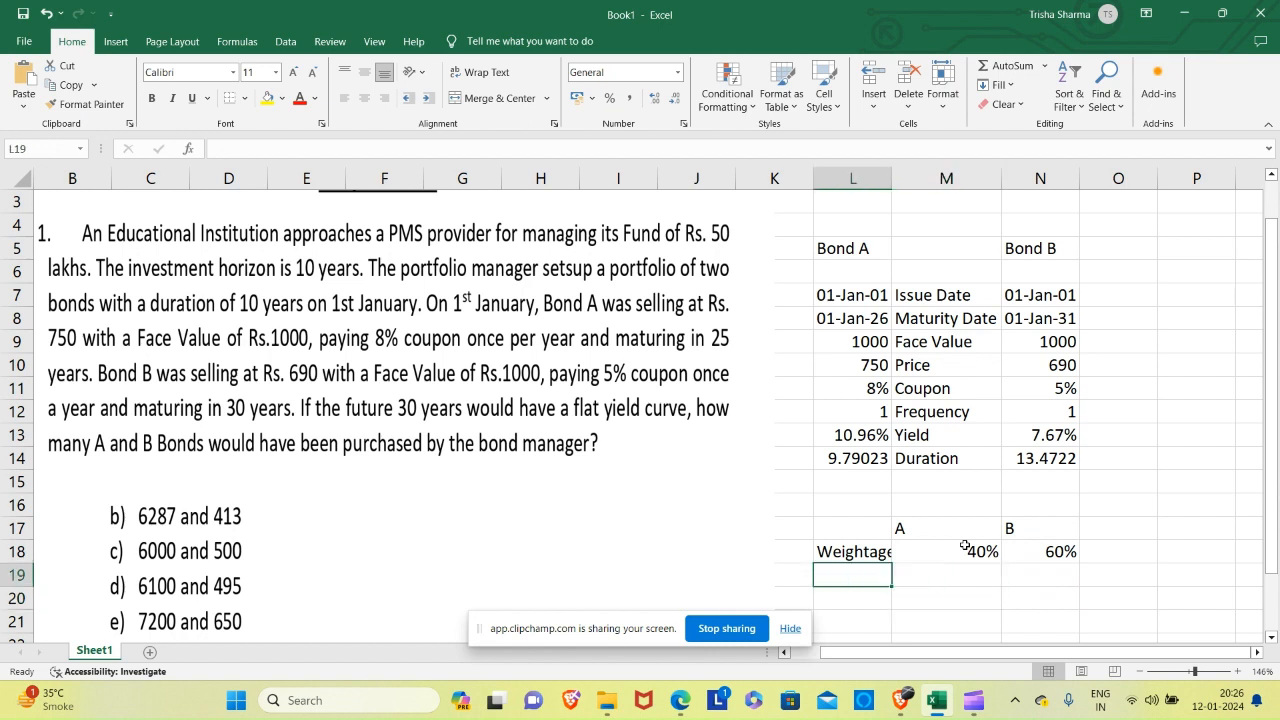
type("D")
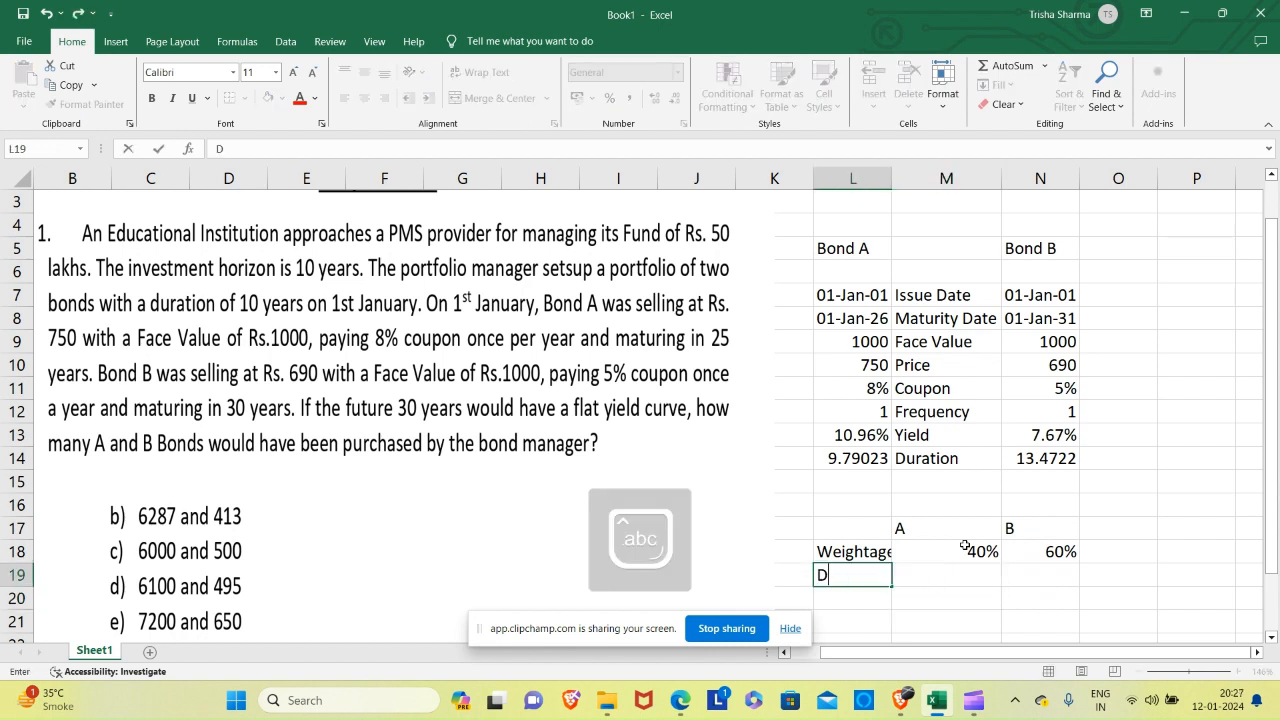
type("uration")
key("Tab")
type("=")
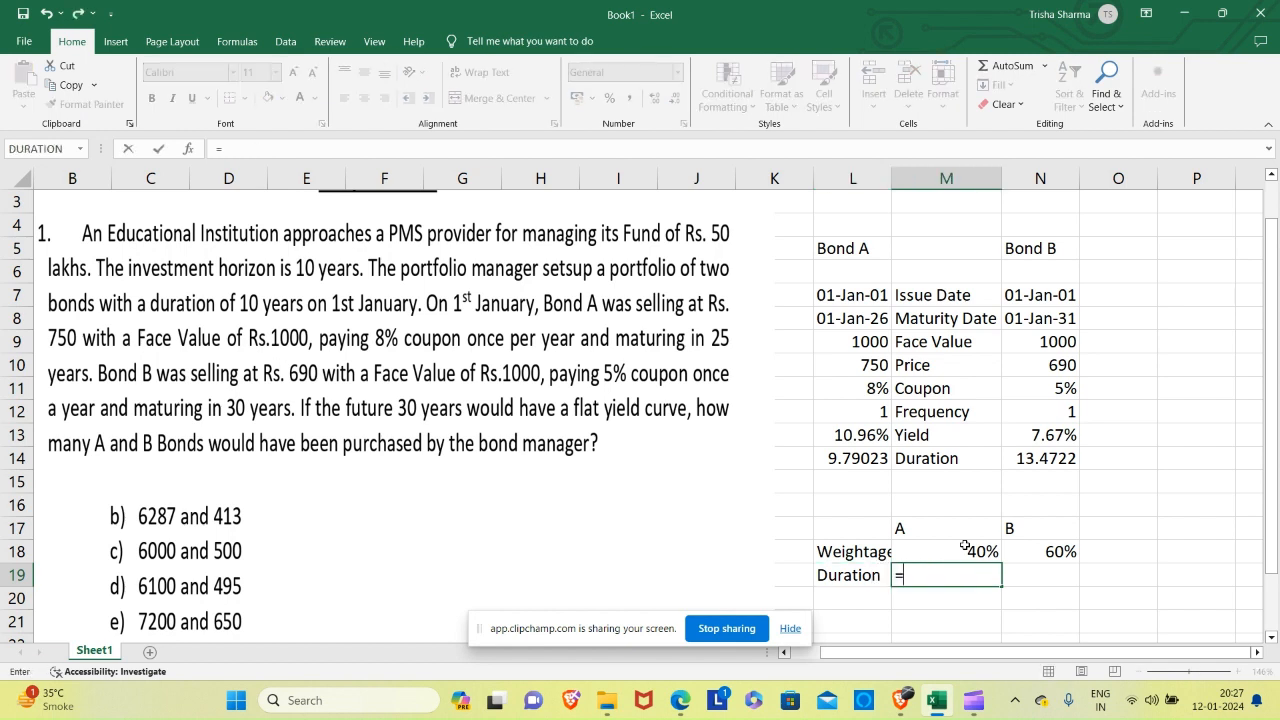
left_click(847, 462)
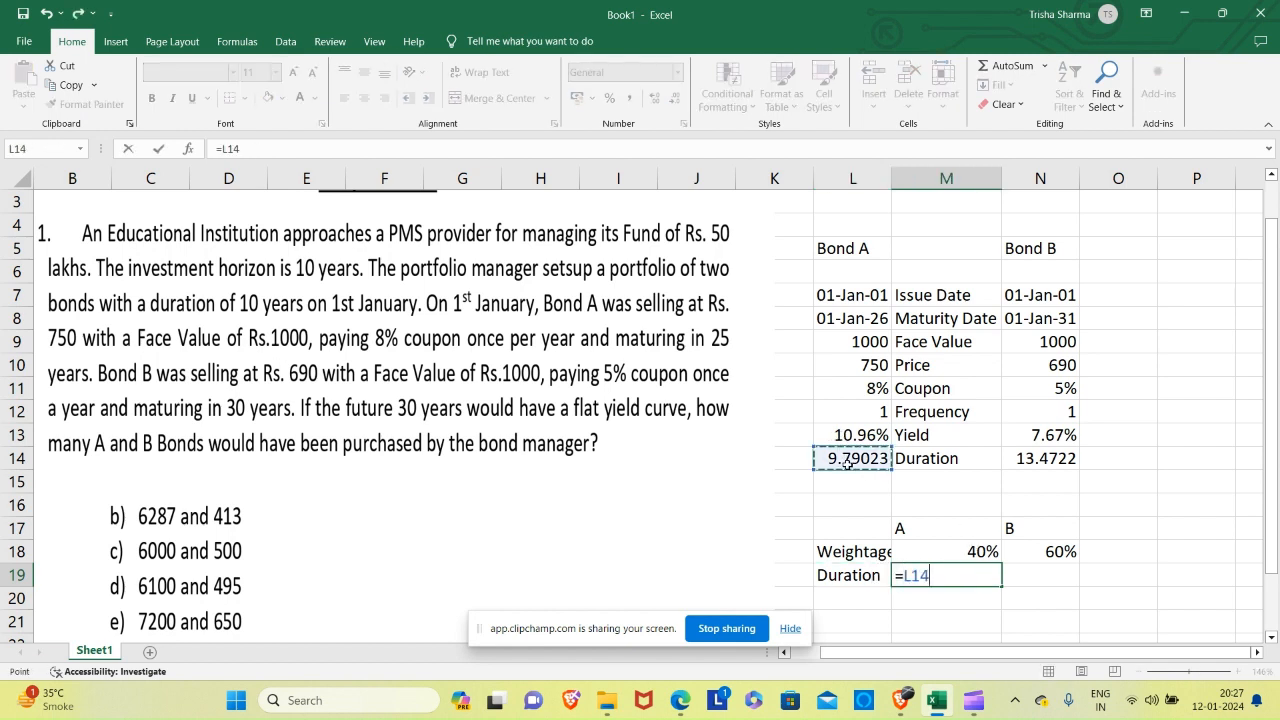
key("Return")
Link cell N19 to Bond B's duration with the formula =N14.
key("Up")
key("Right")
type("=")
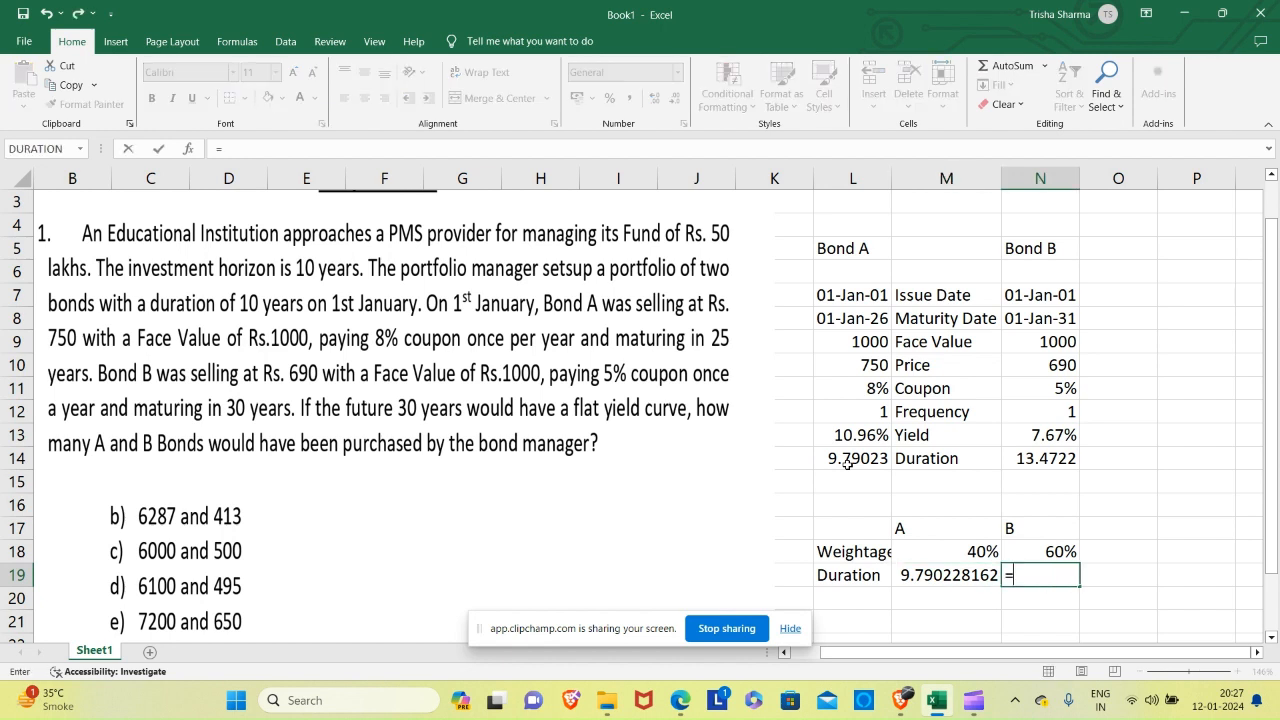
left_click(1055, 450)
key("Return")
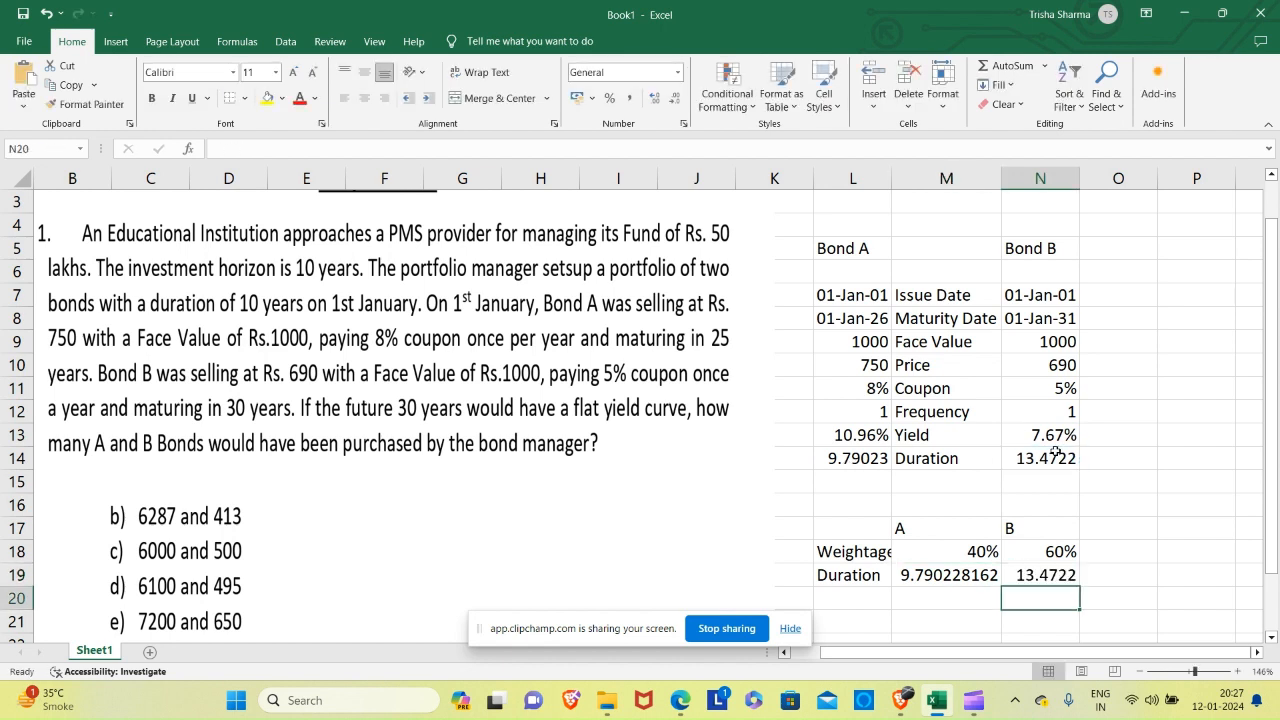
Try to calculate A's weighted duration in M20 with the formula =M18*M14.
key("Left")
key("Left")
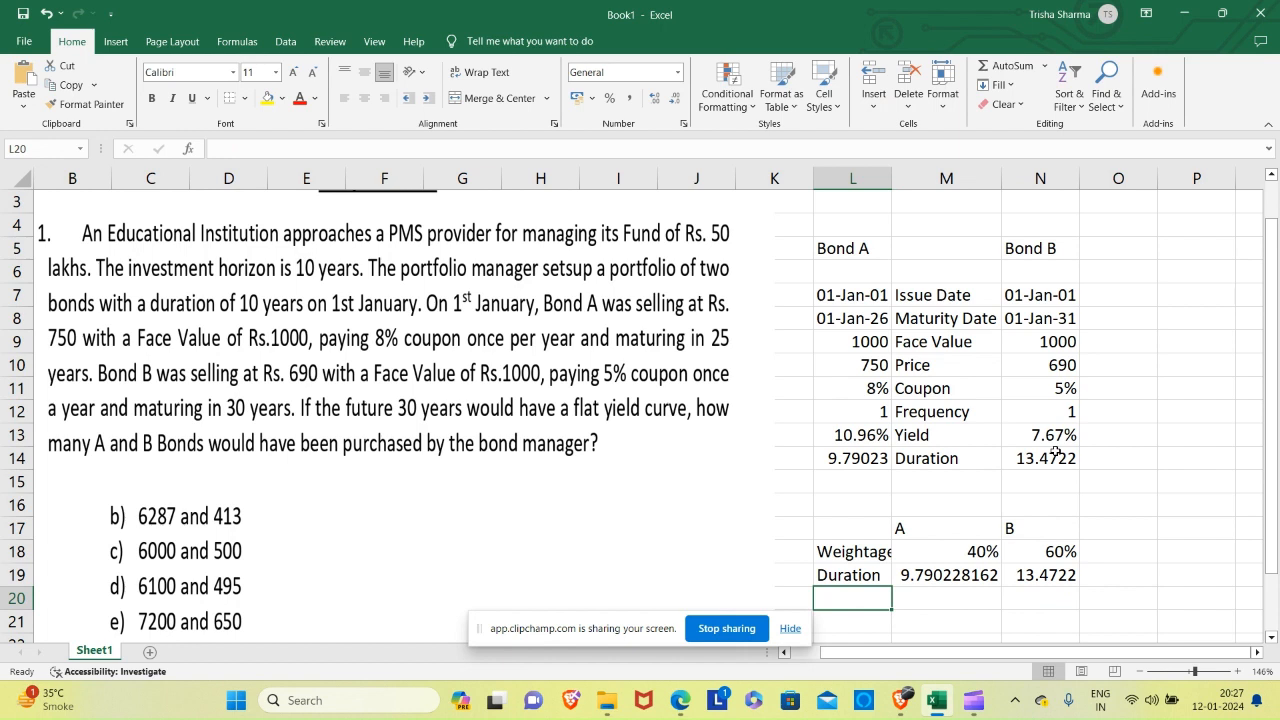
key("Right")
type("=")
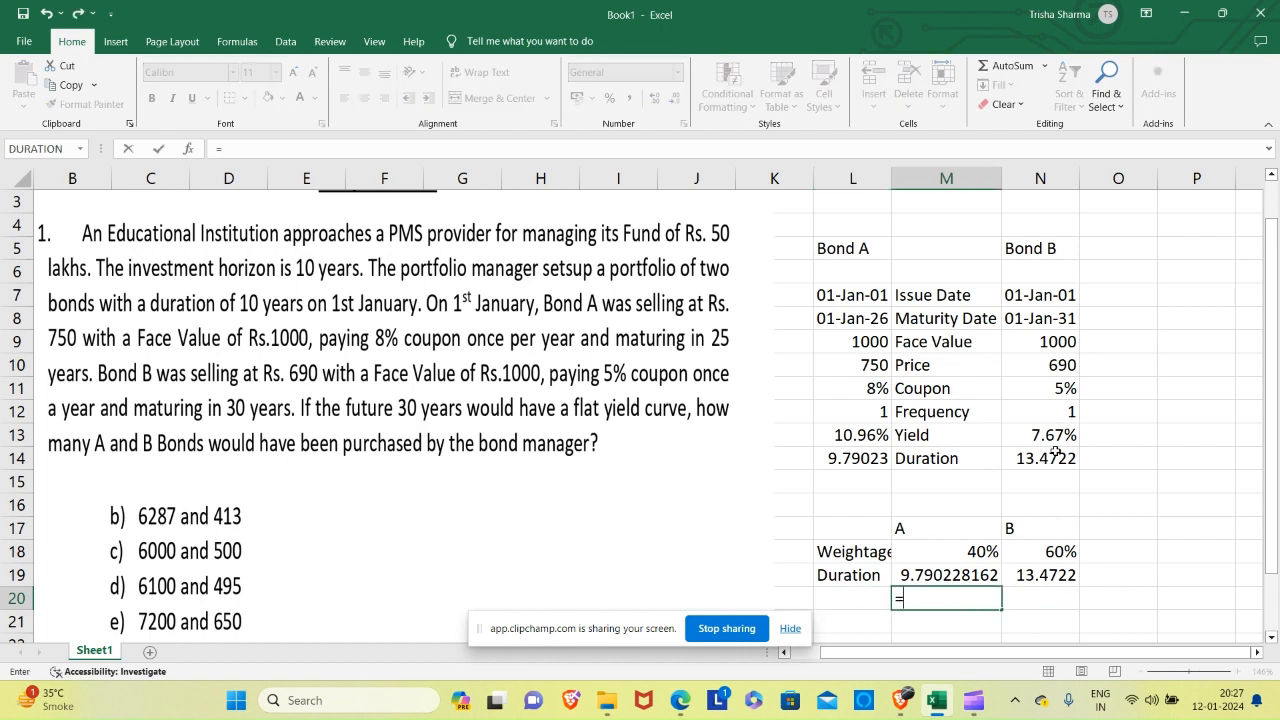
left_click(967, 552)
type("*")
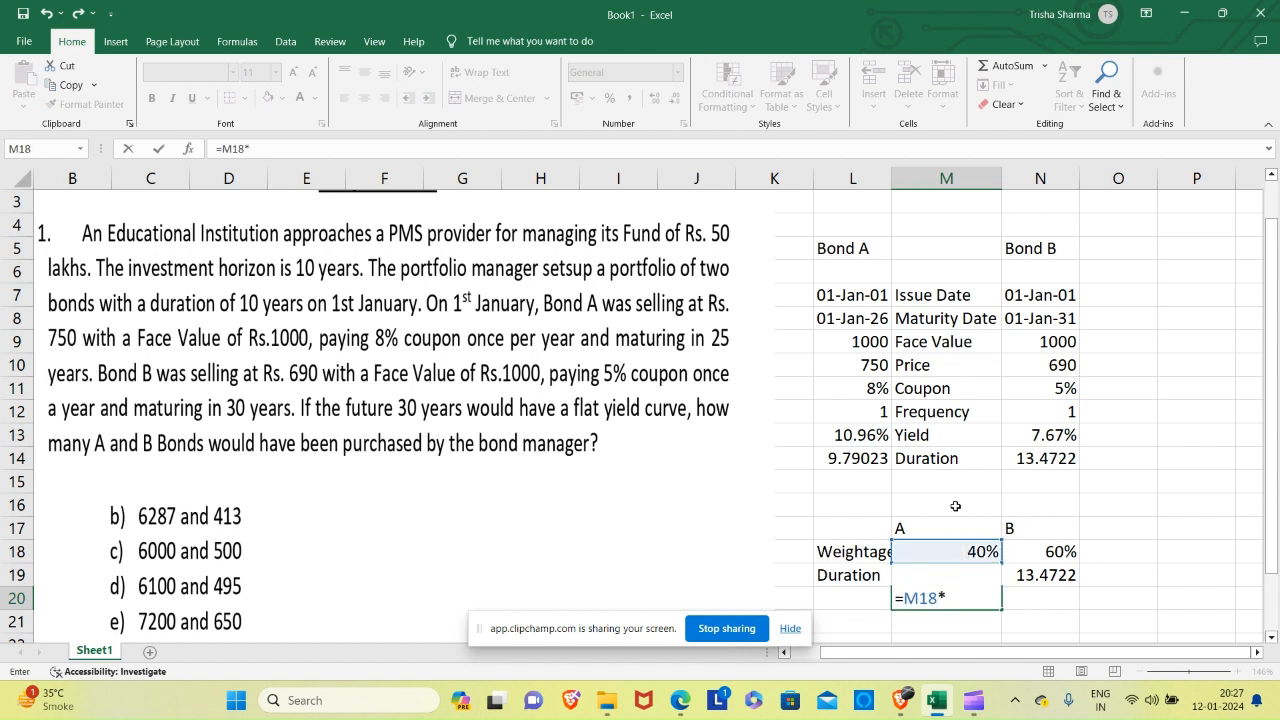
left_click(920, 463)
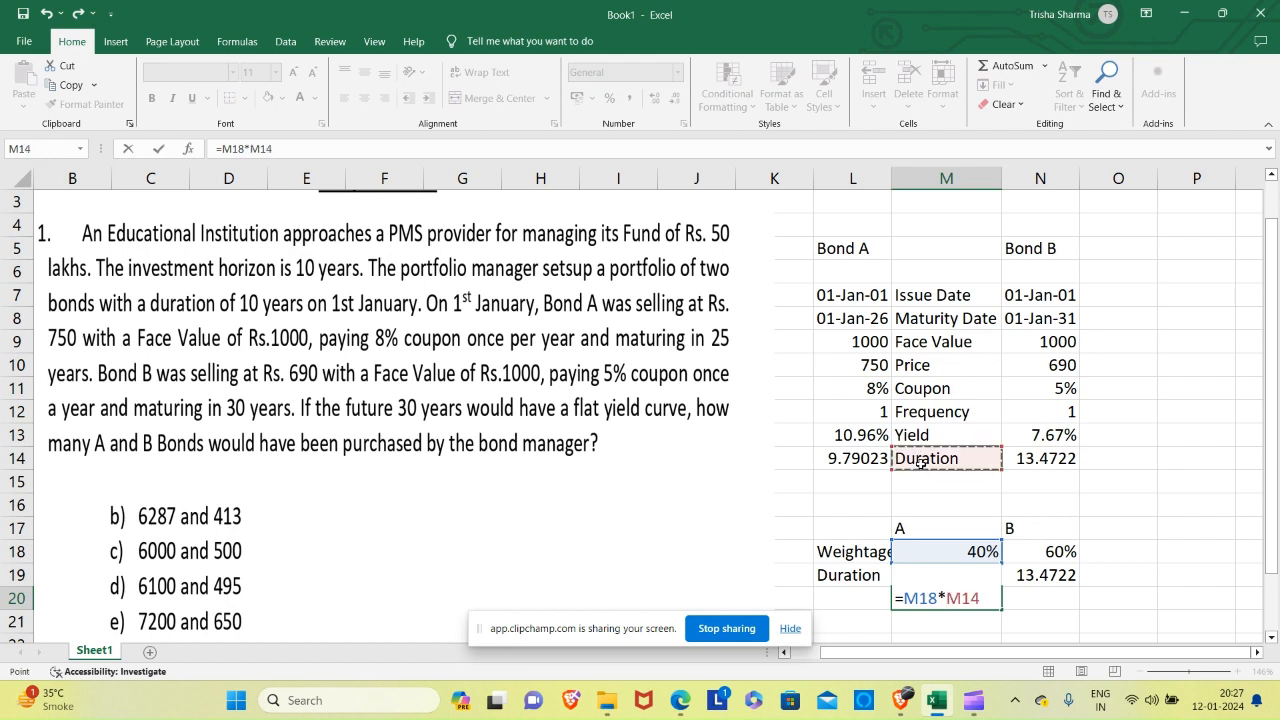
key("Return")
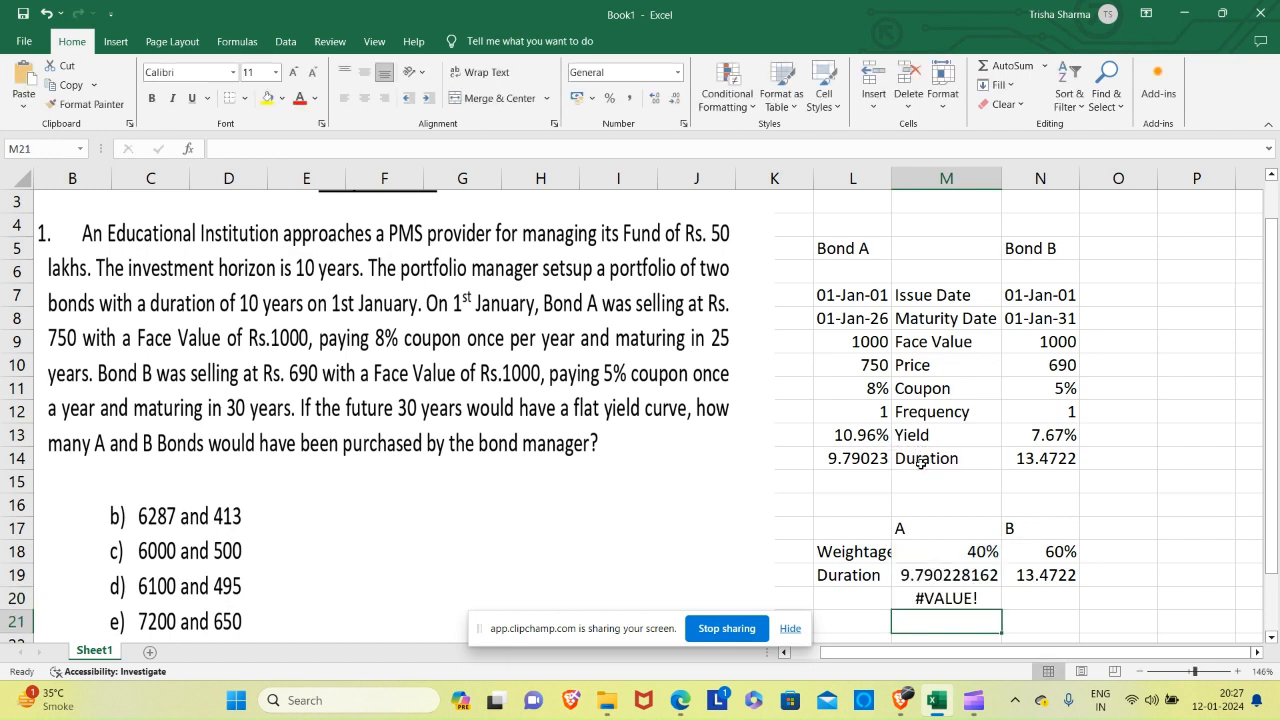
Calculate A's weighted duration in M20 as weightage times Bond A's duration, using =M18*L14.
key("Up")
type("=")
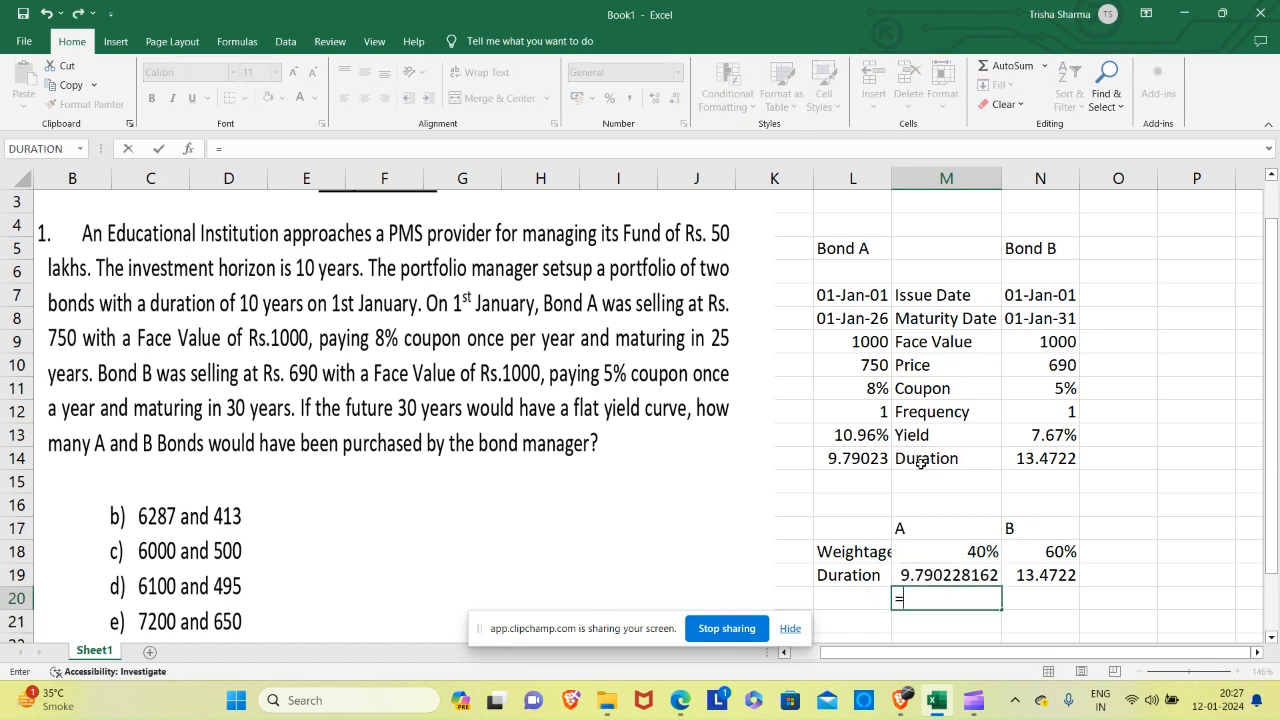
left_click(967, 550)
type("*")
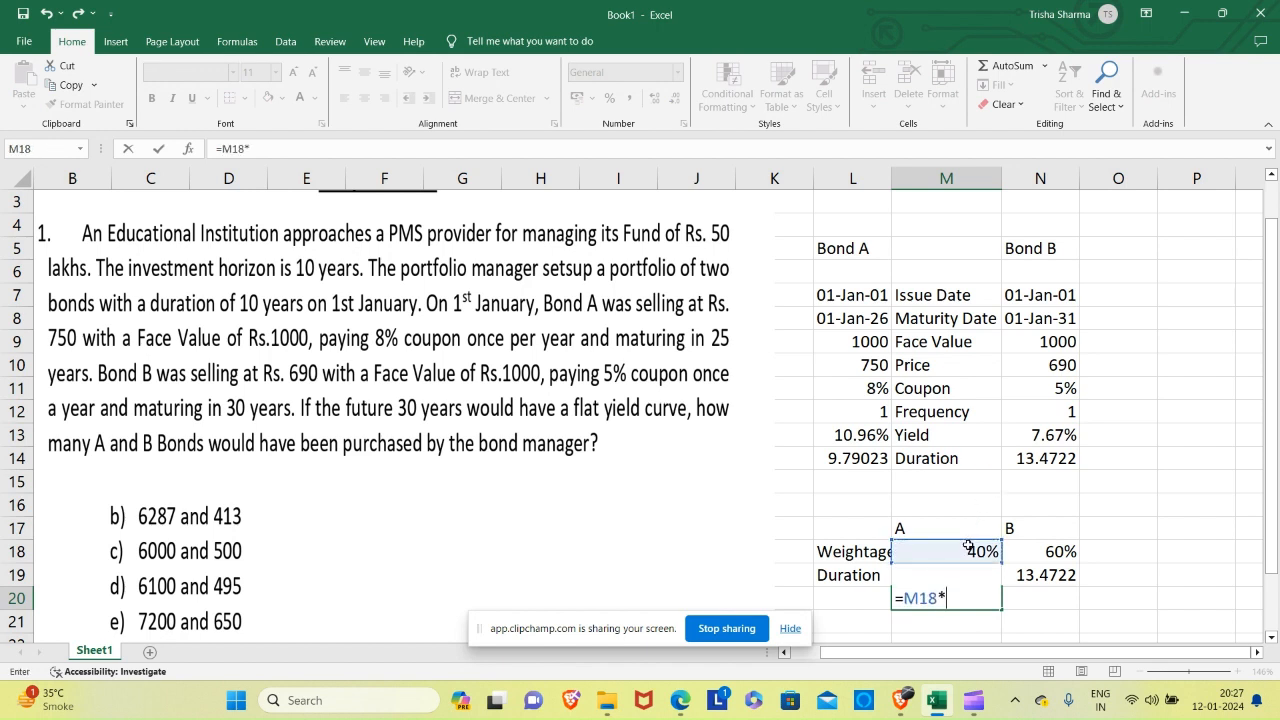
left_click(851, 459)
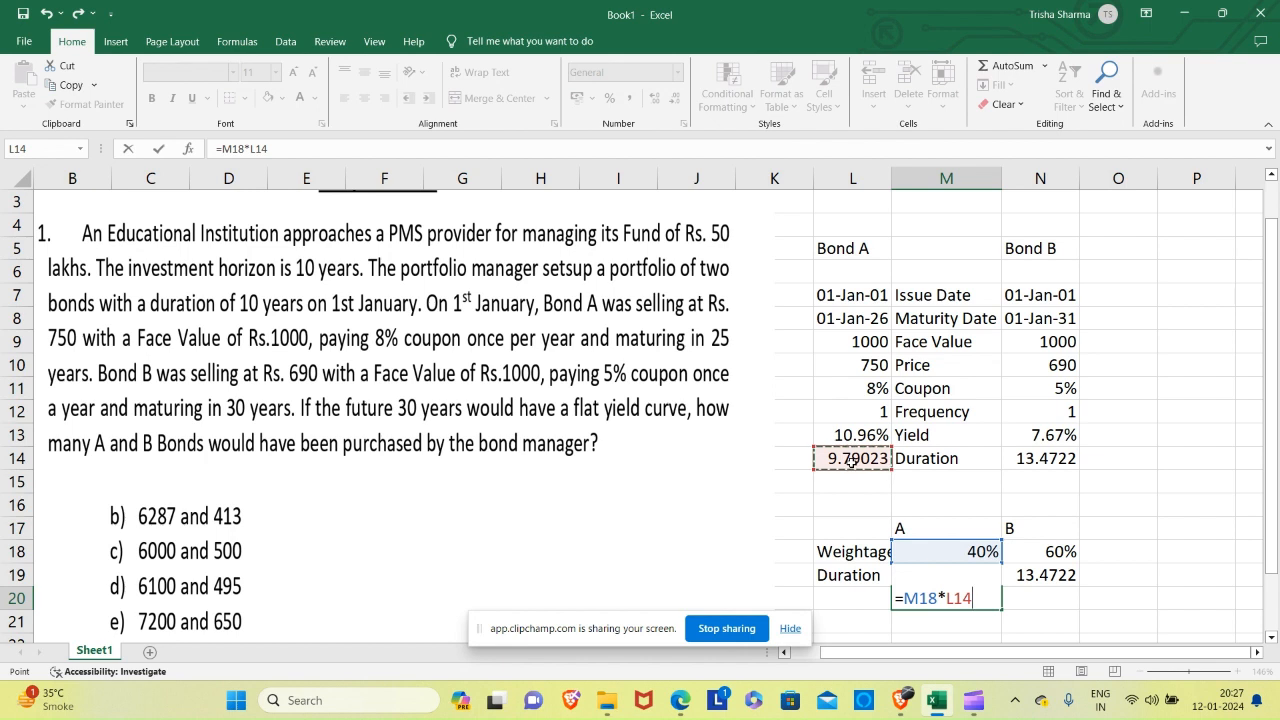
key("ctrl+Return")
Calculate B's weighted duration in N20 as weightage times Bond B's duration, using =N18*N14.
key("Right")
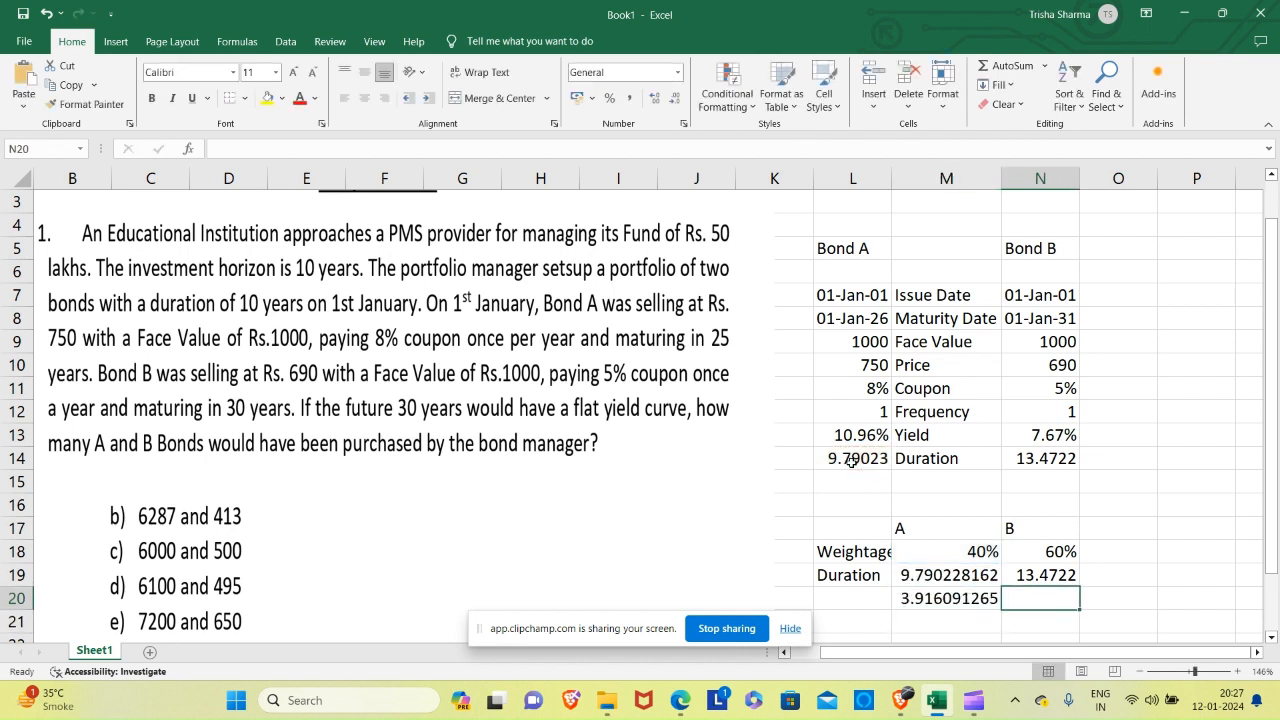
type("=")
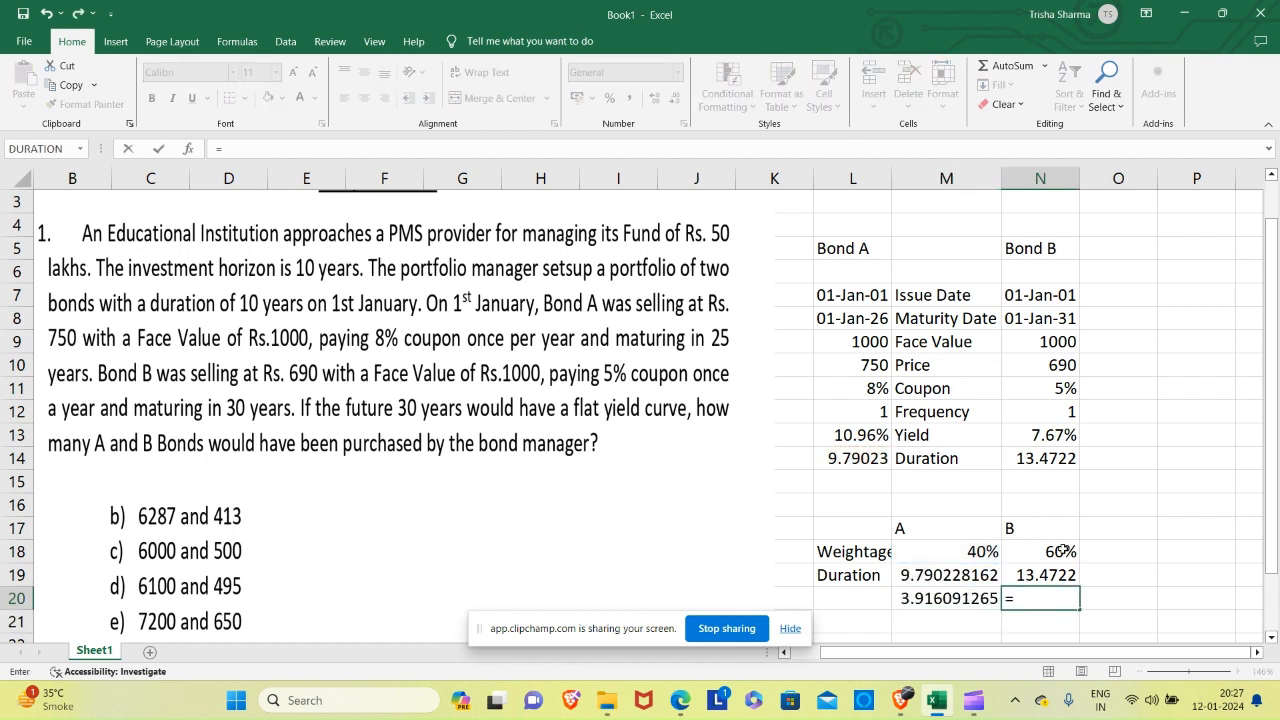
left_click(1061, 551)
type("*")
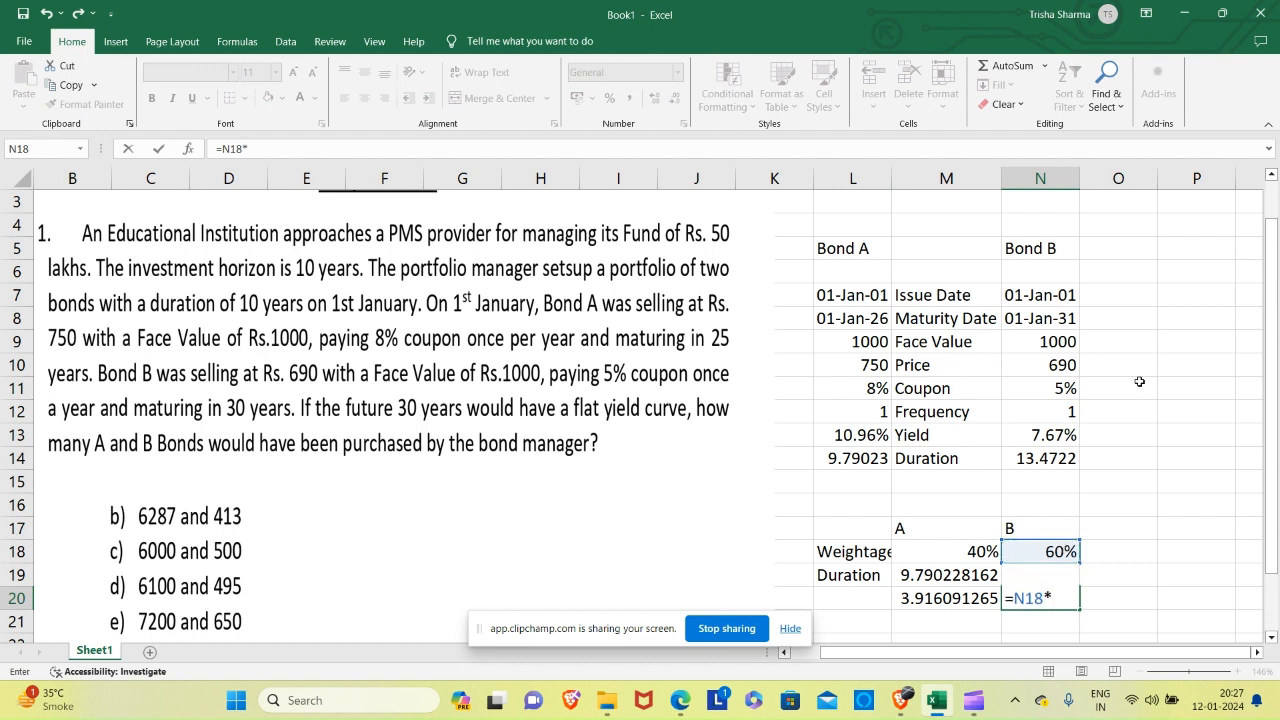
left_click(1041, 458)
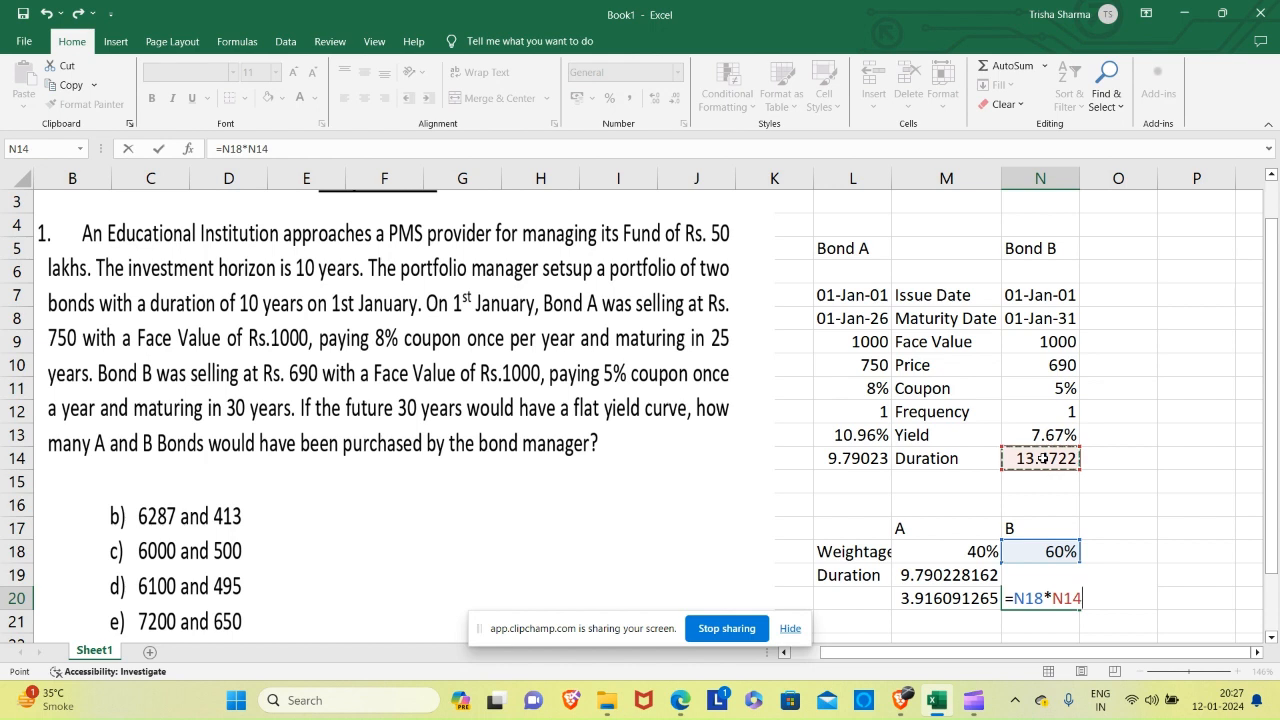
key("Return")
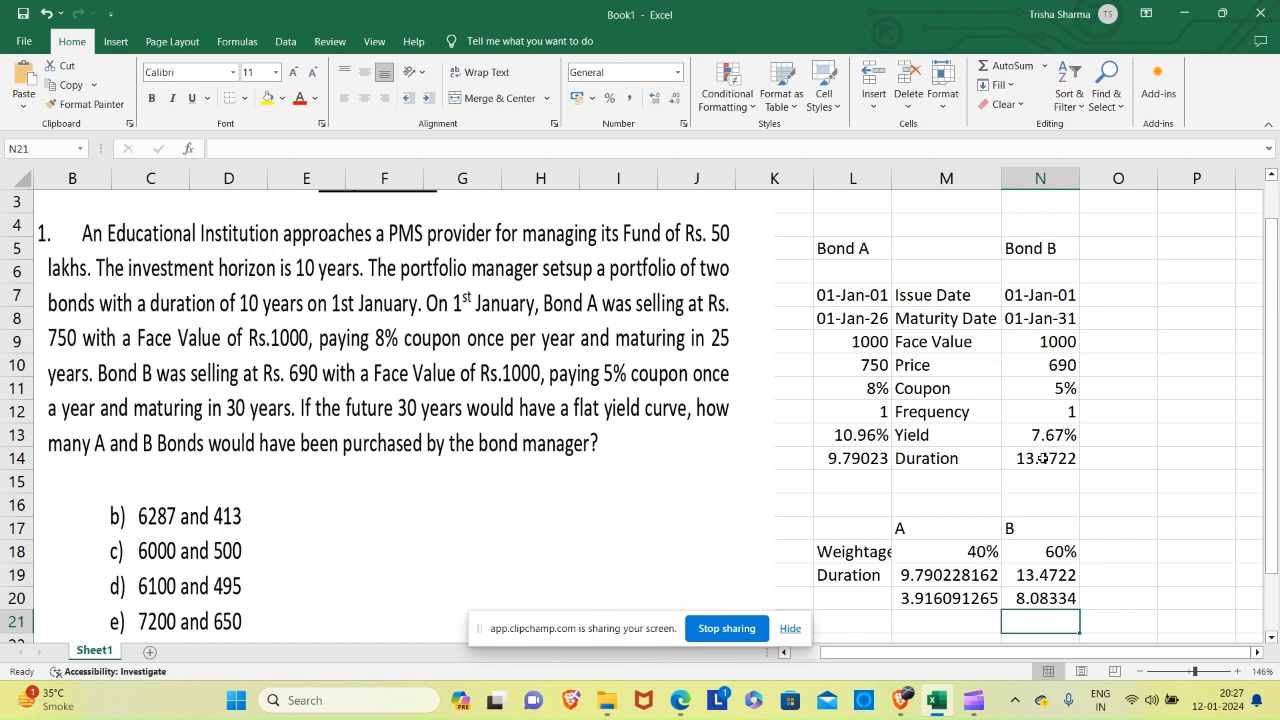
Re-enter A's weighted duration formula =M18*L14 in M20 and select B's weighted duration in N20.
key("Up")
key("Left")
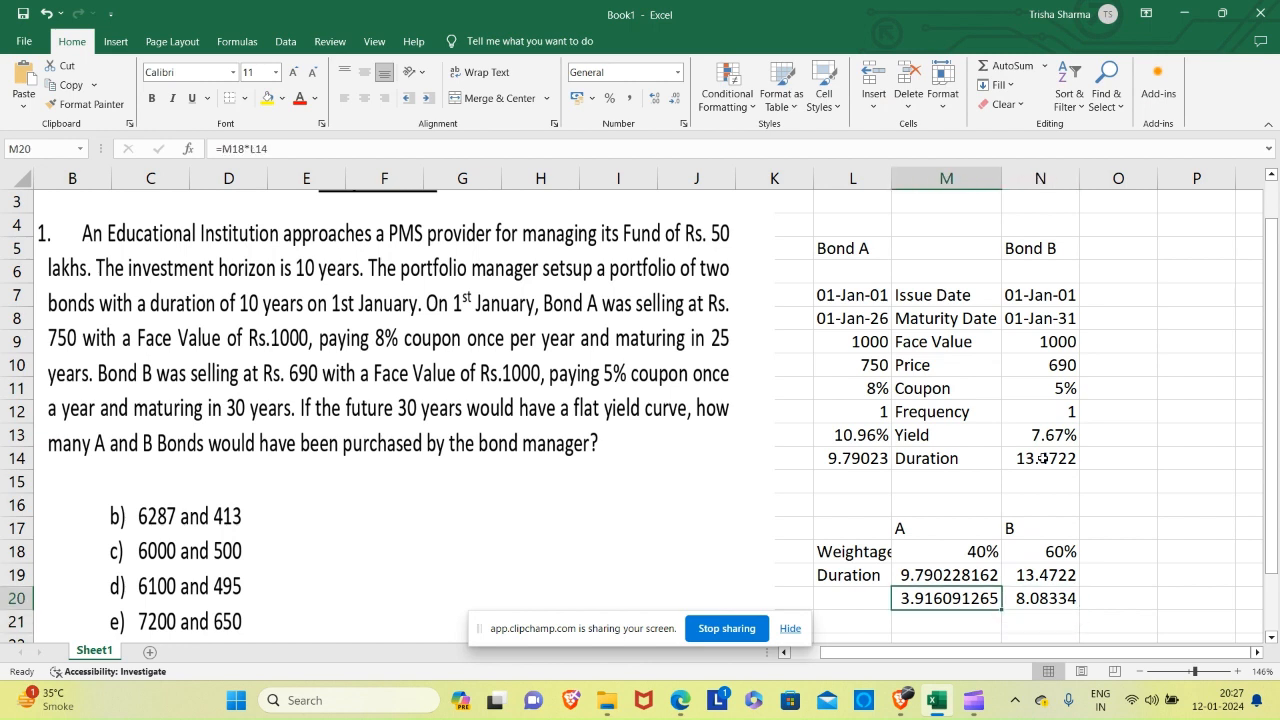
type("=")
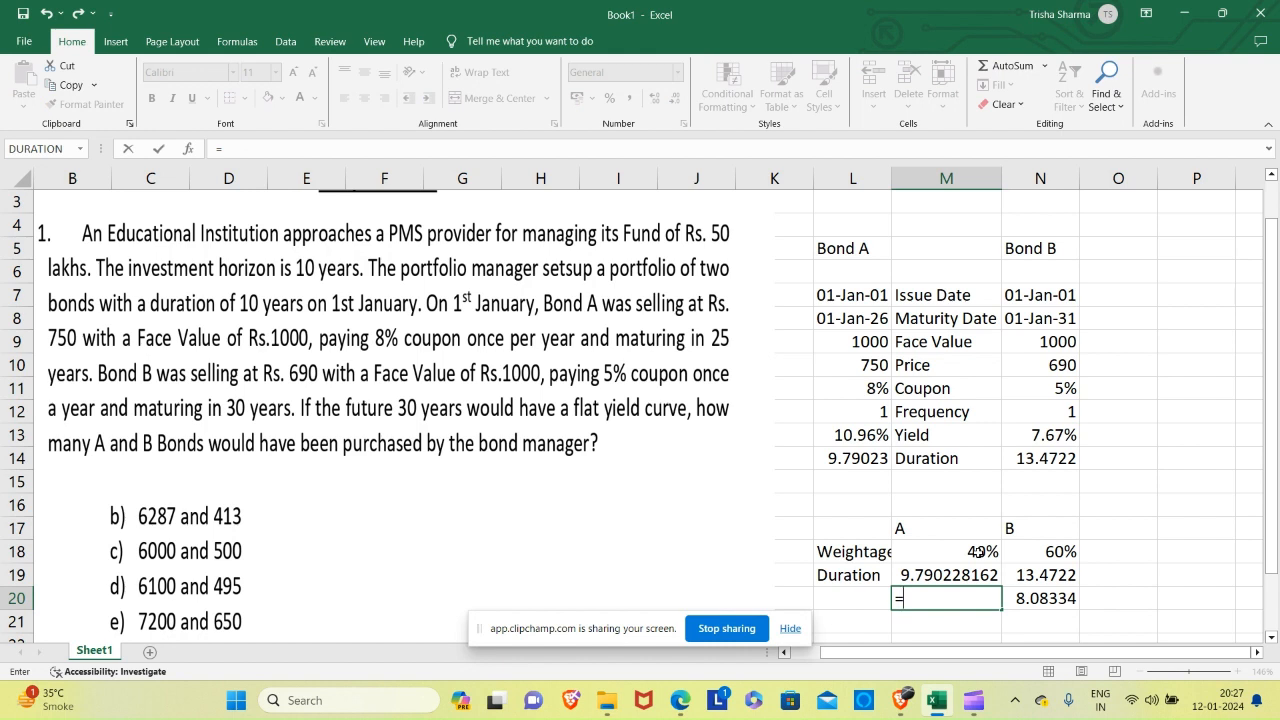
left_click(978, 551)
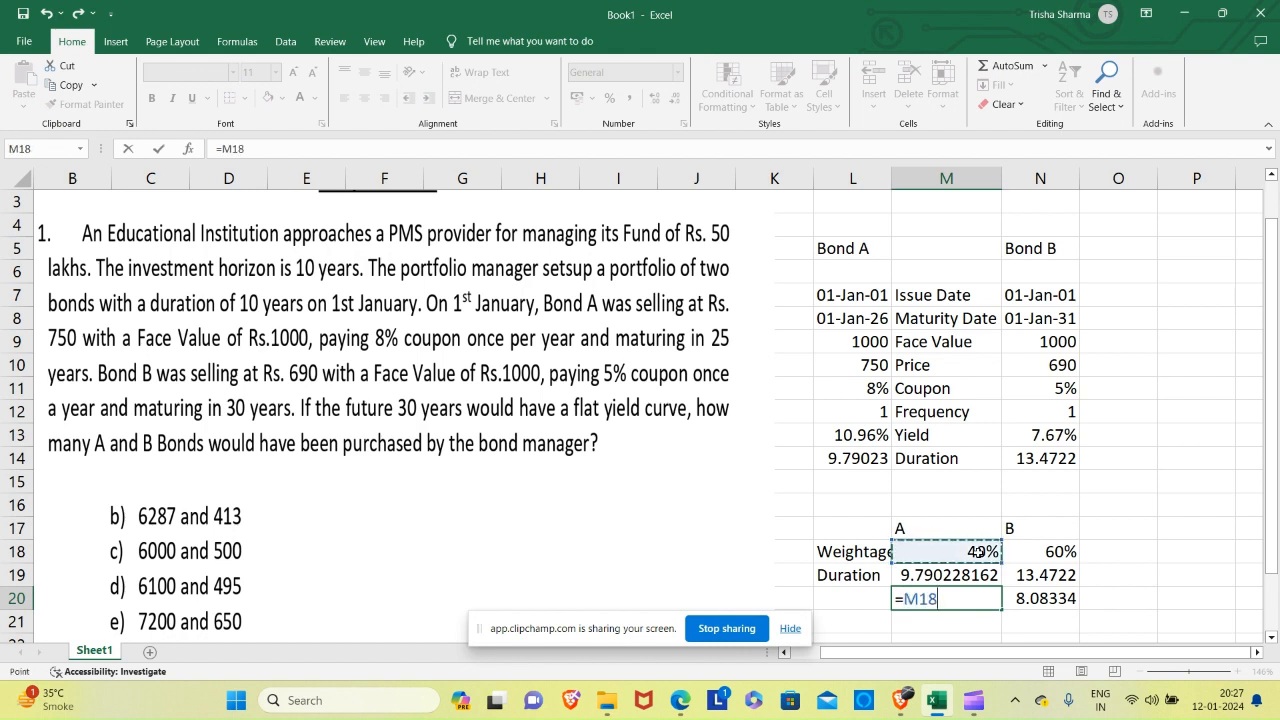
type("*")
left_click(833, 462)
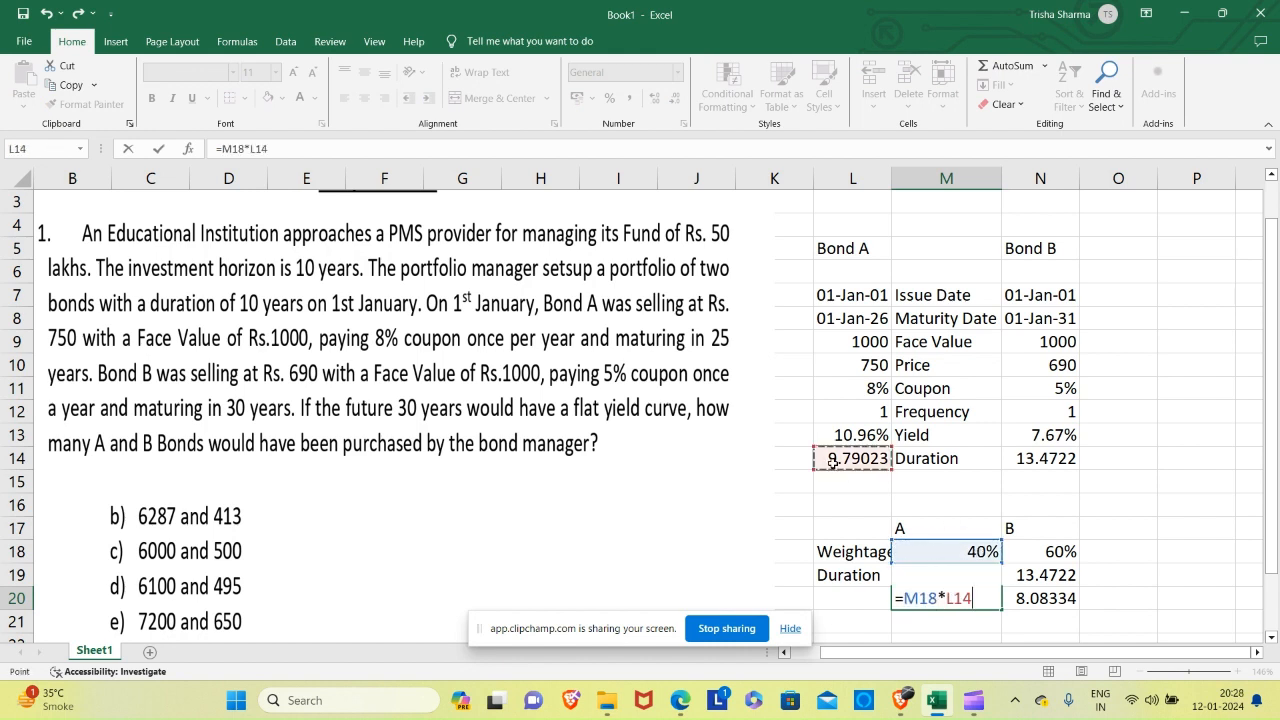
key("Return")
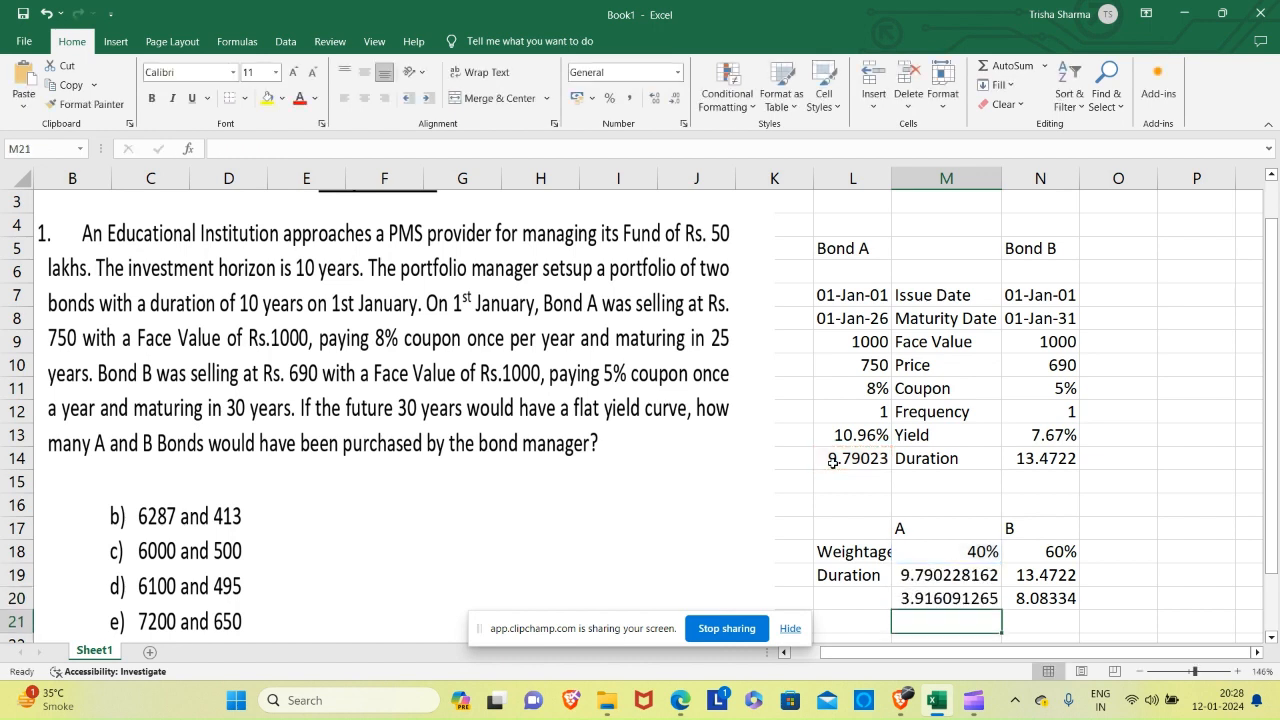
key("Up")
key("Up")
key("Down")
key("Right")
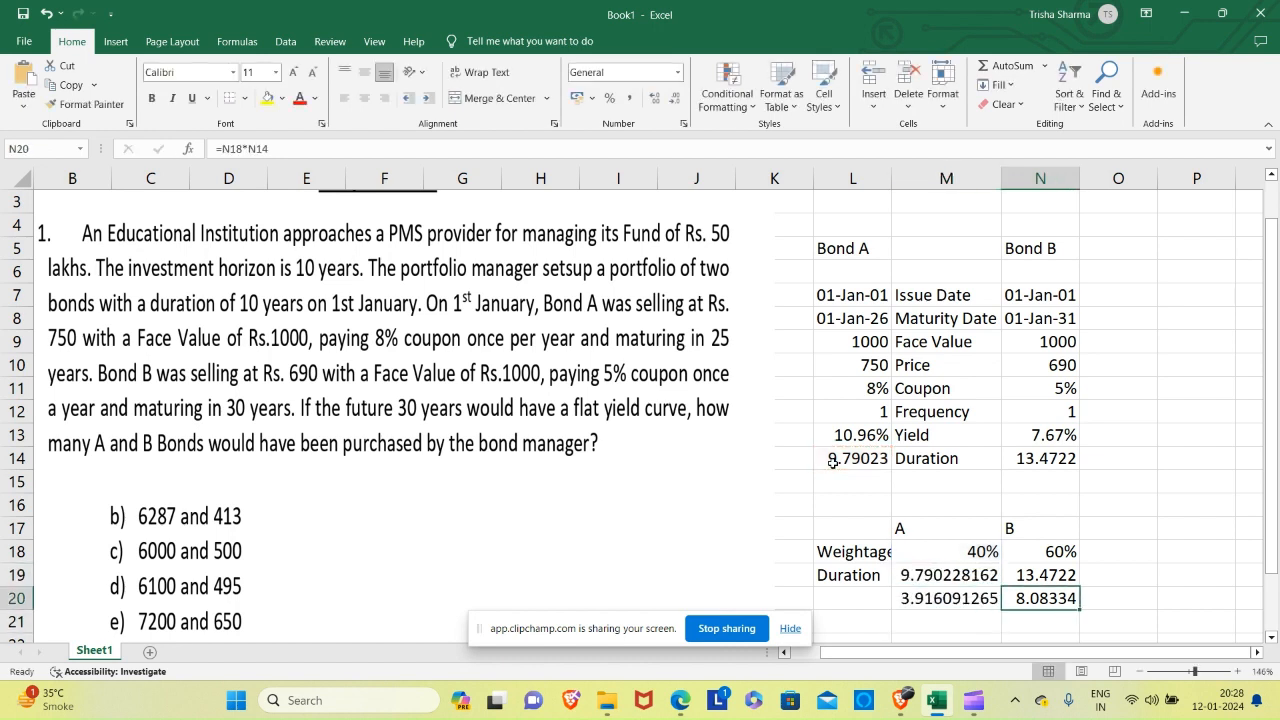
Re-enter B's weighted duration in N20 as weightage times Bond B's duration, using =N18*N14.
type("=")
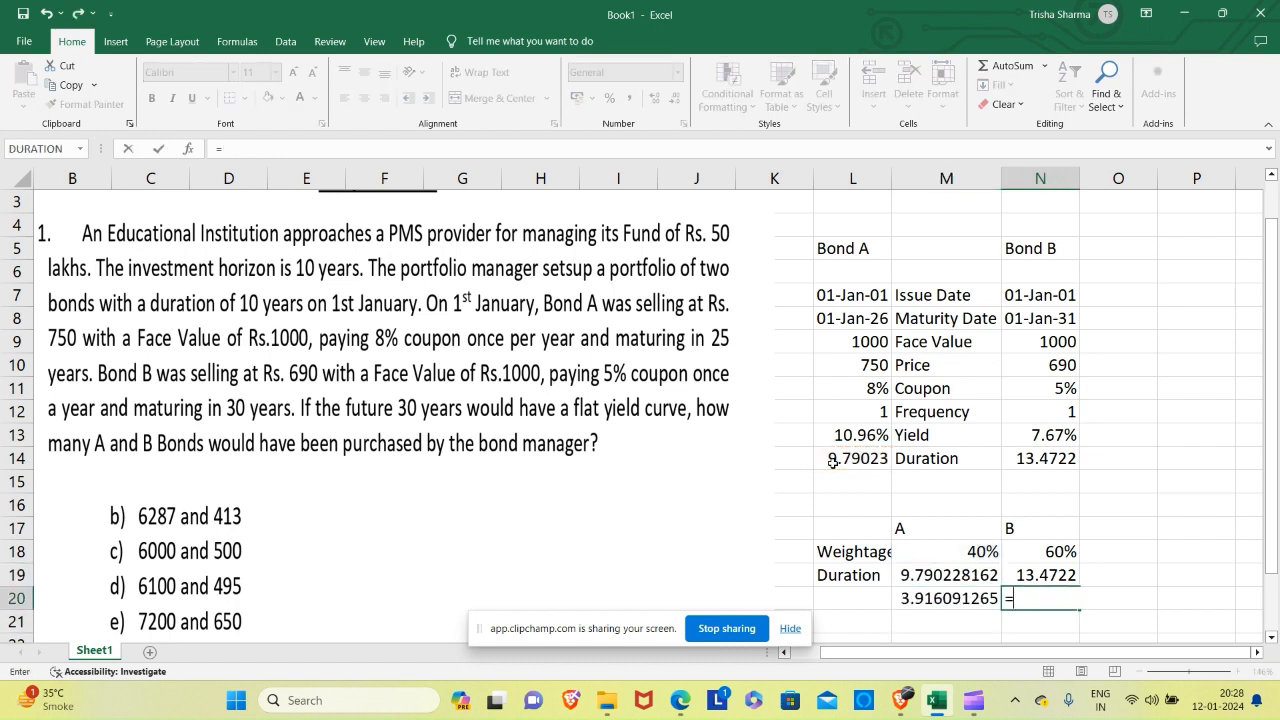
left_click(1060, 552)
type("*")
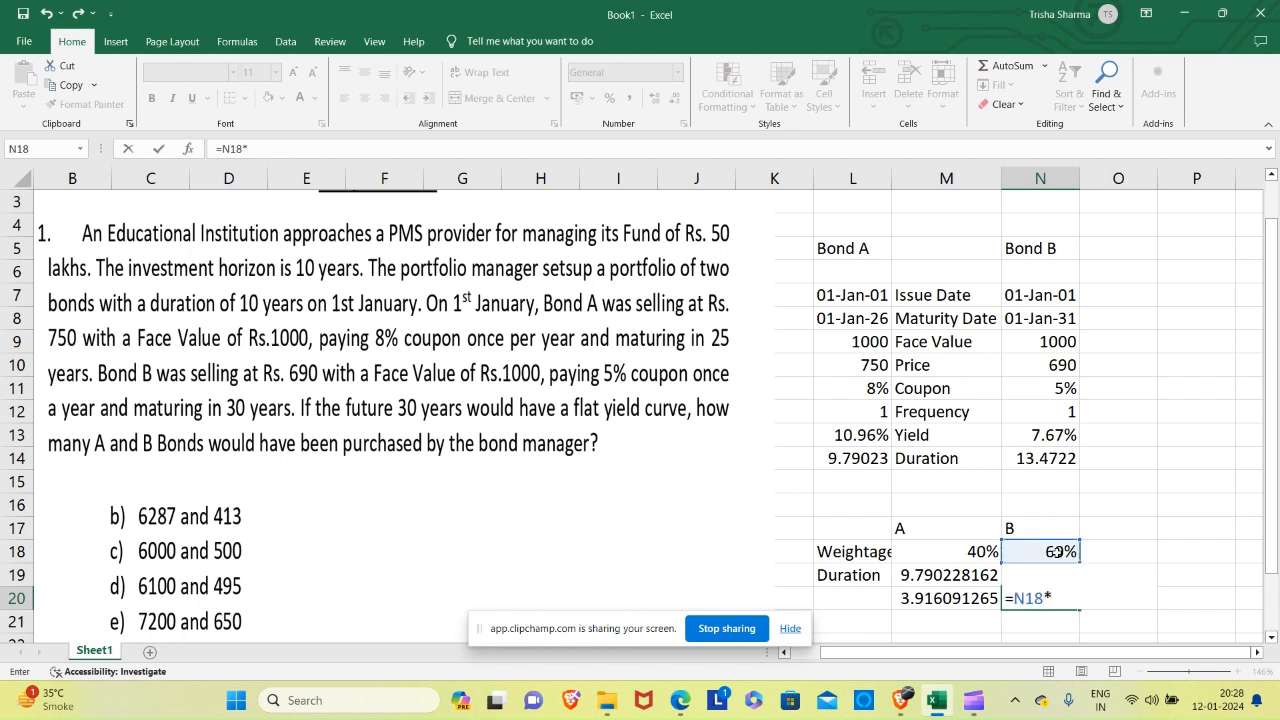
left_click(1045, 458)
key("Return")
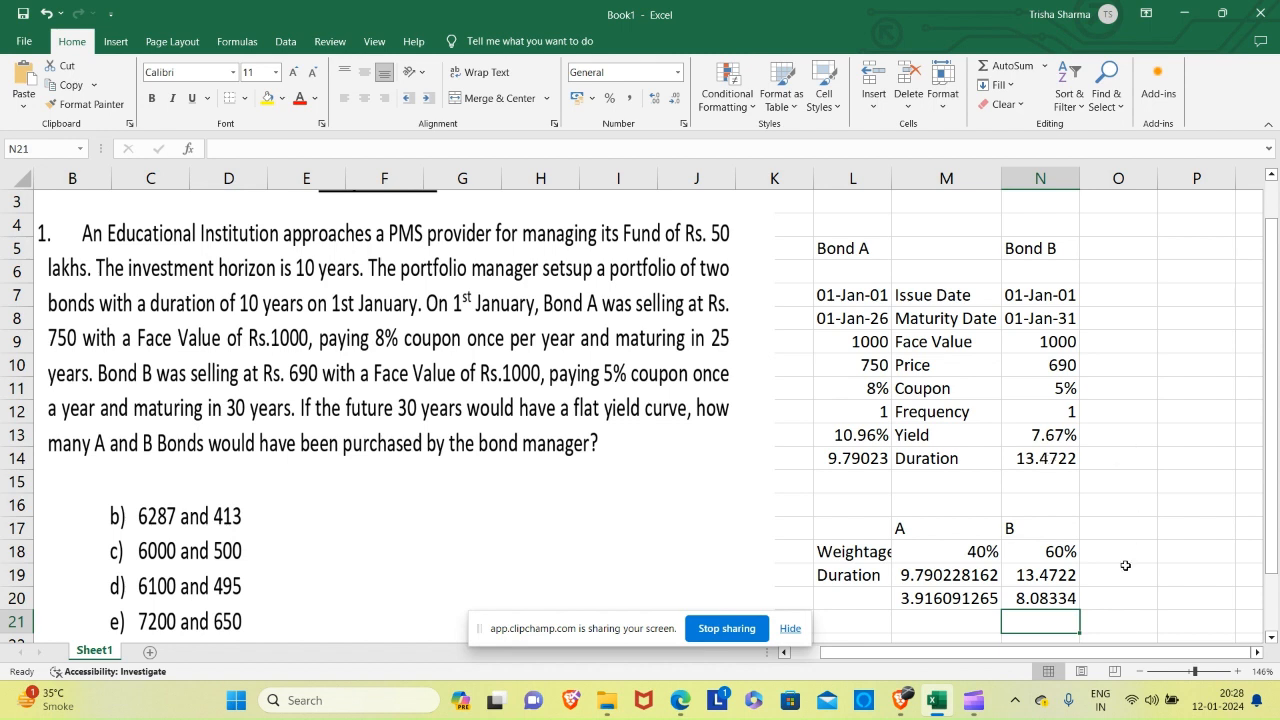
Calculate the portfolio duration in O20 by adding the two weighted durations with =M20+N20.
left_click(1111, 596)
type("=")
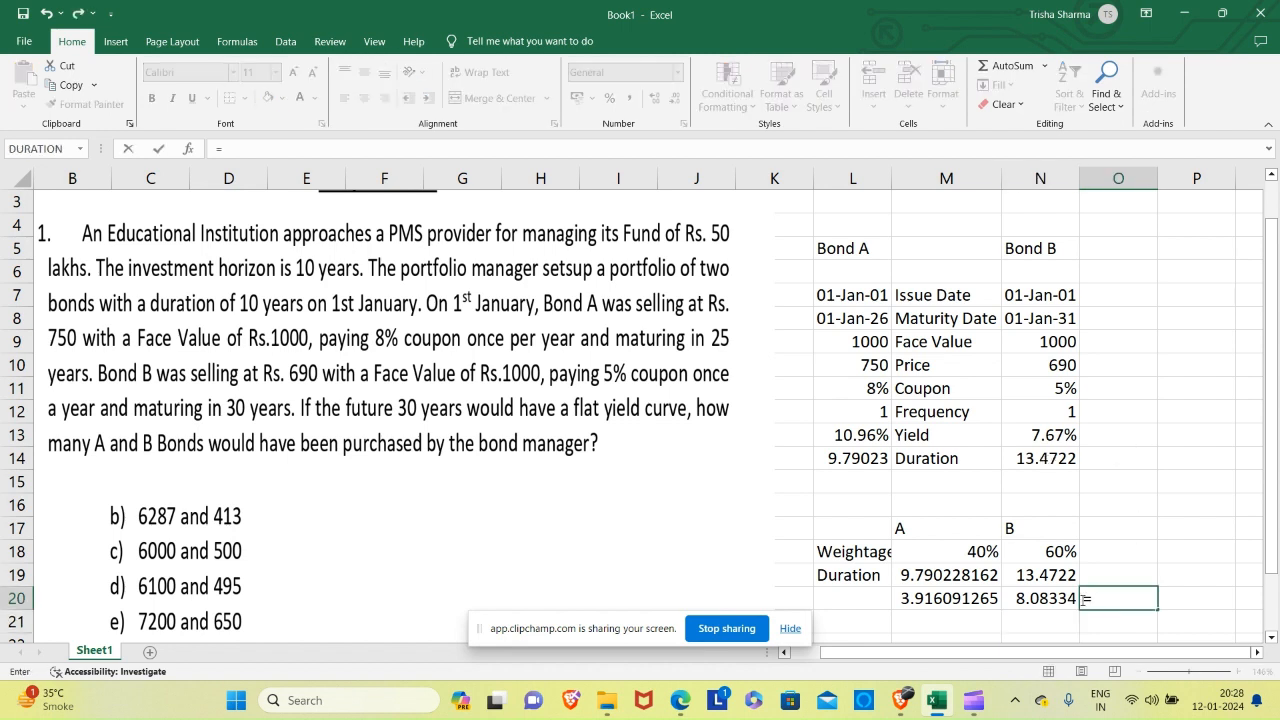
left_click(948, 600)
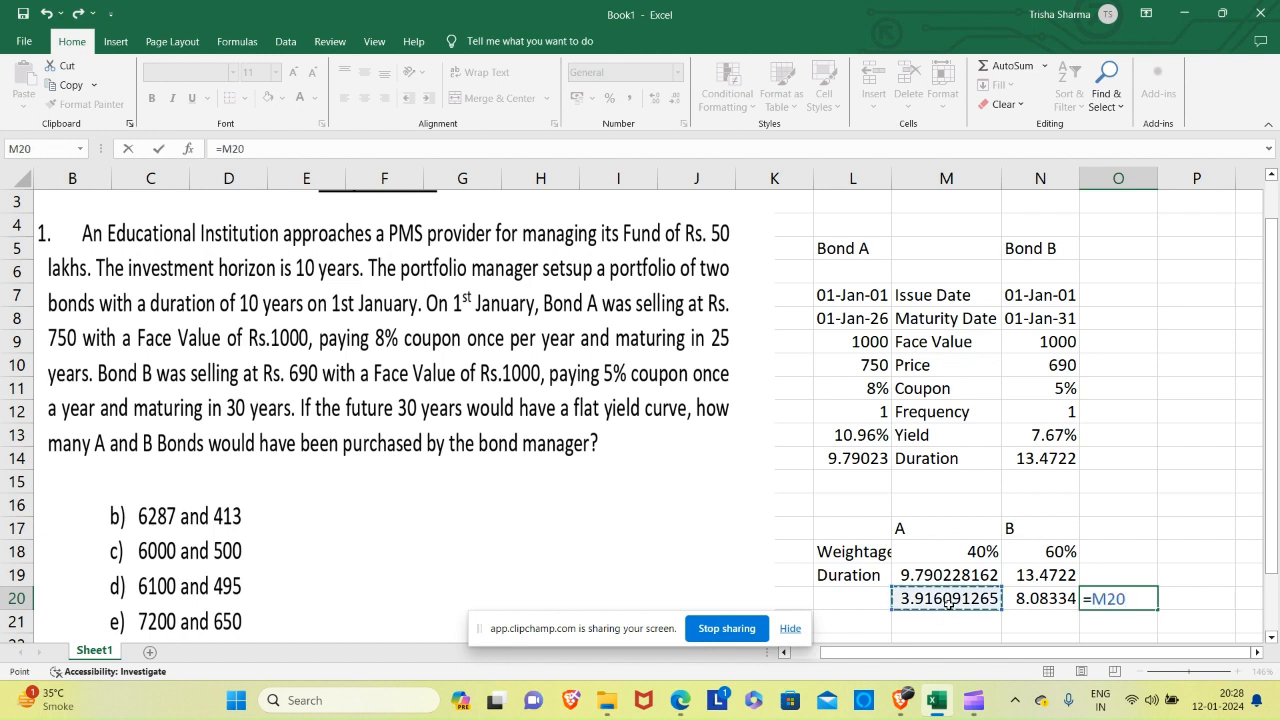
type("+")
left_click(1050, 598)
key("Return")
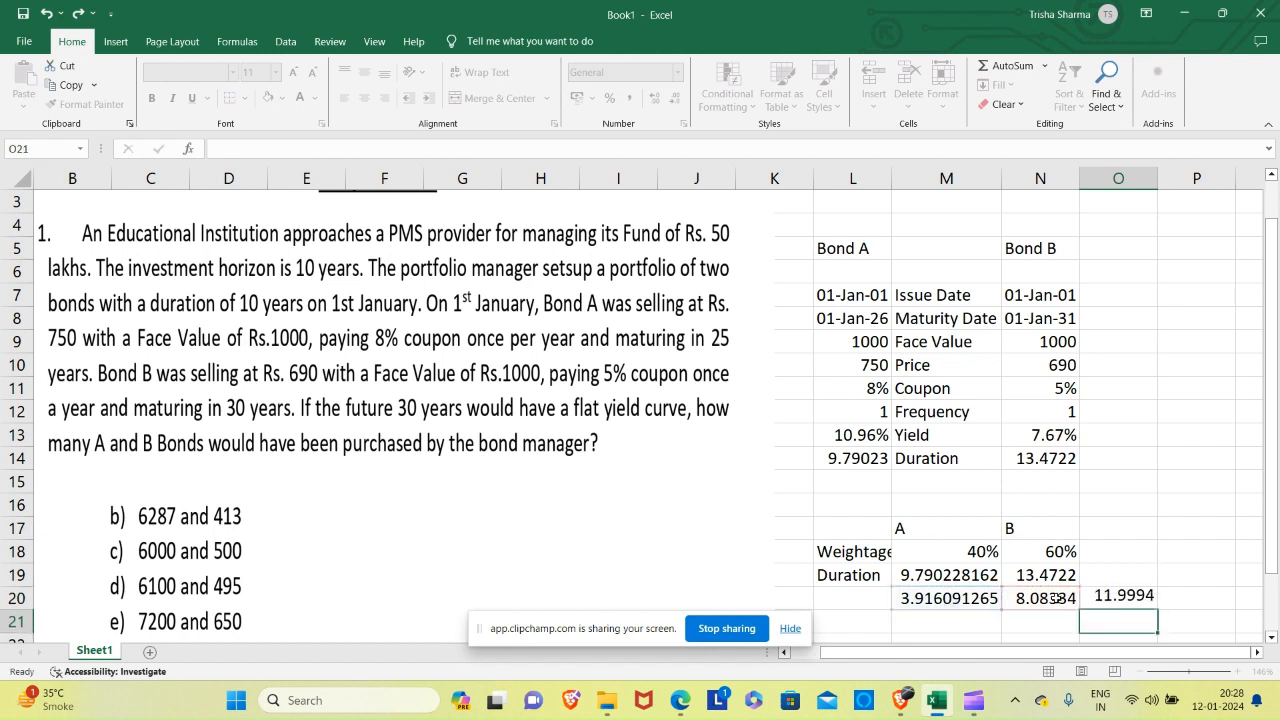
key("Up")
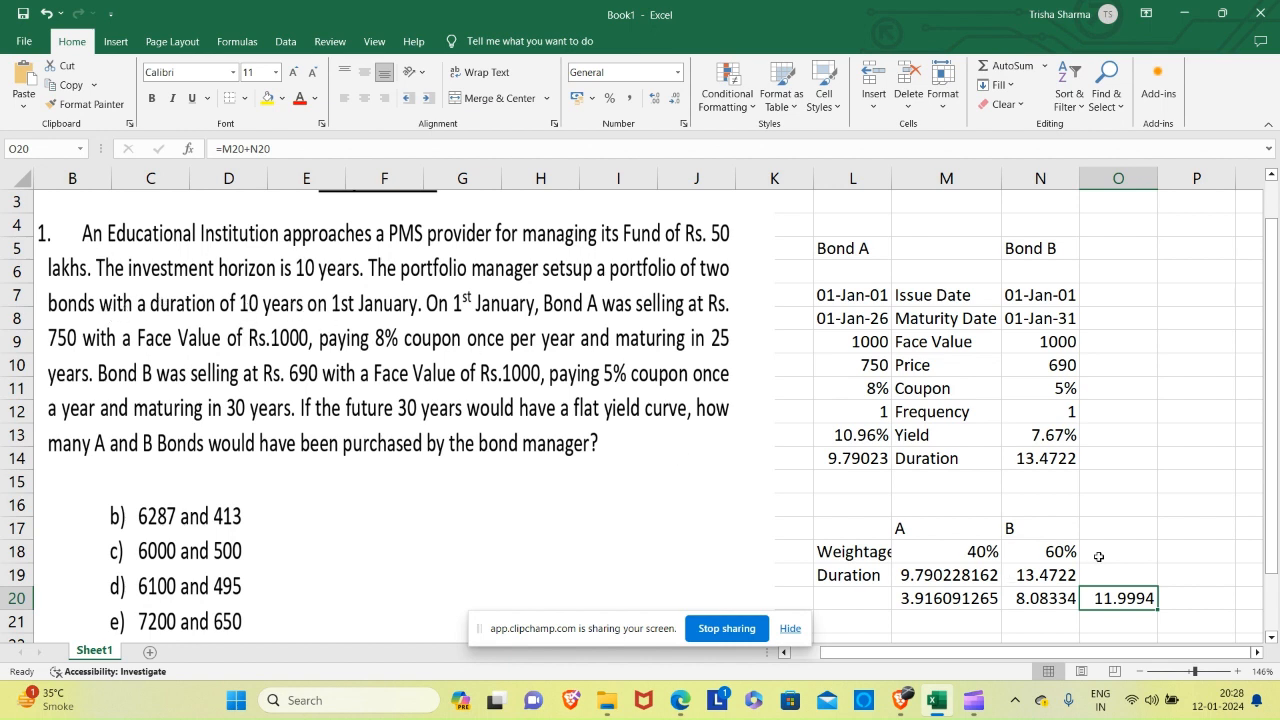
Note the target duration beside the weightage table by entering 10 in O17 and the label Duration in P17.
left_click(1129, 531)
type("10")
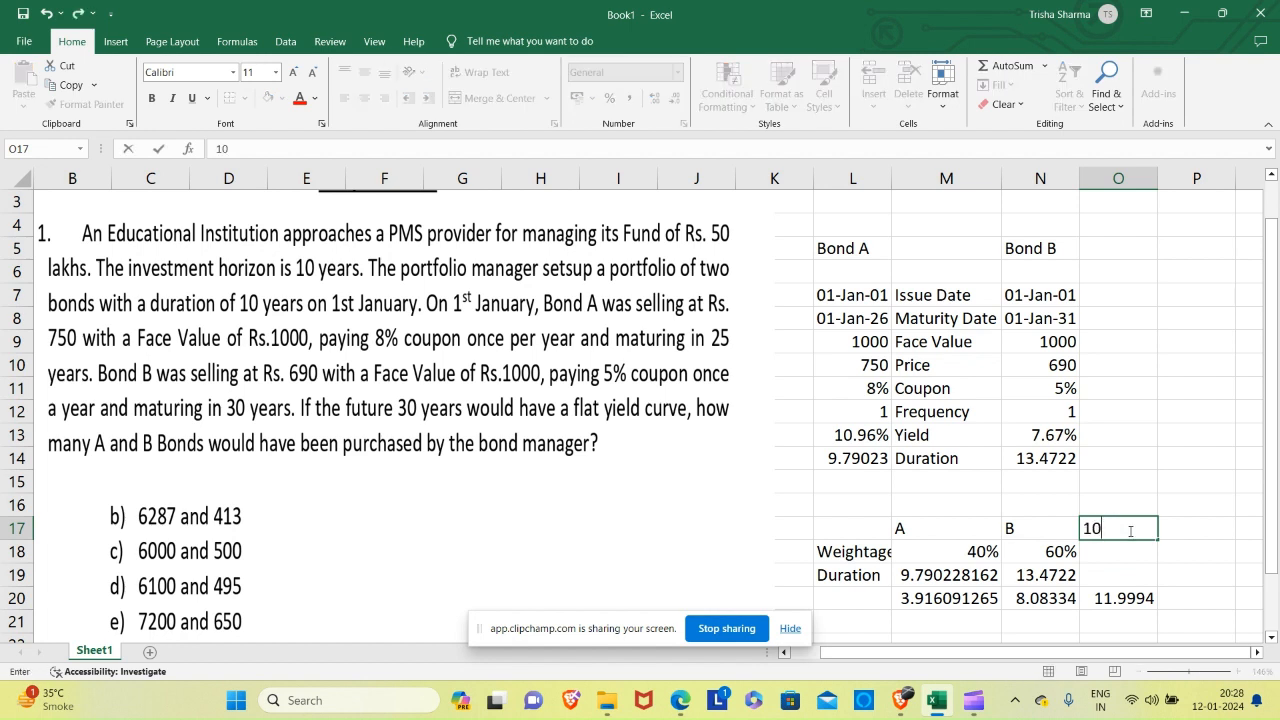
key("Tab")
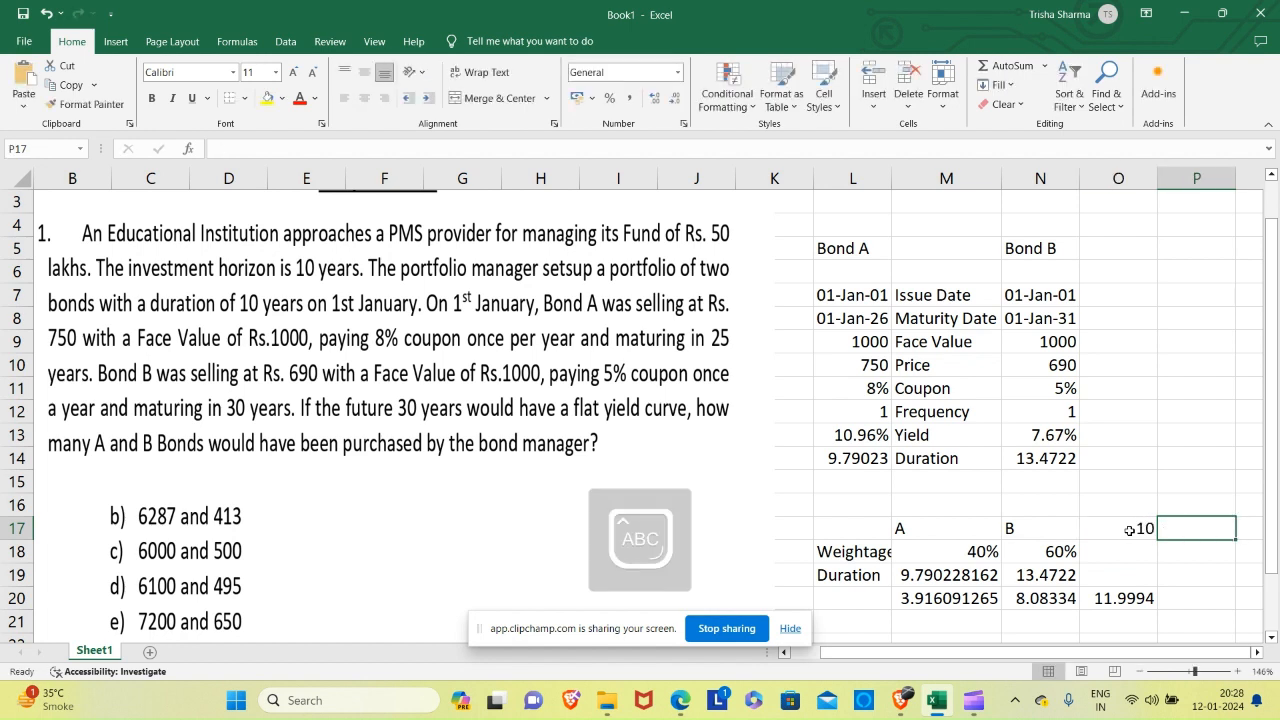
type("Durat")
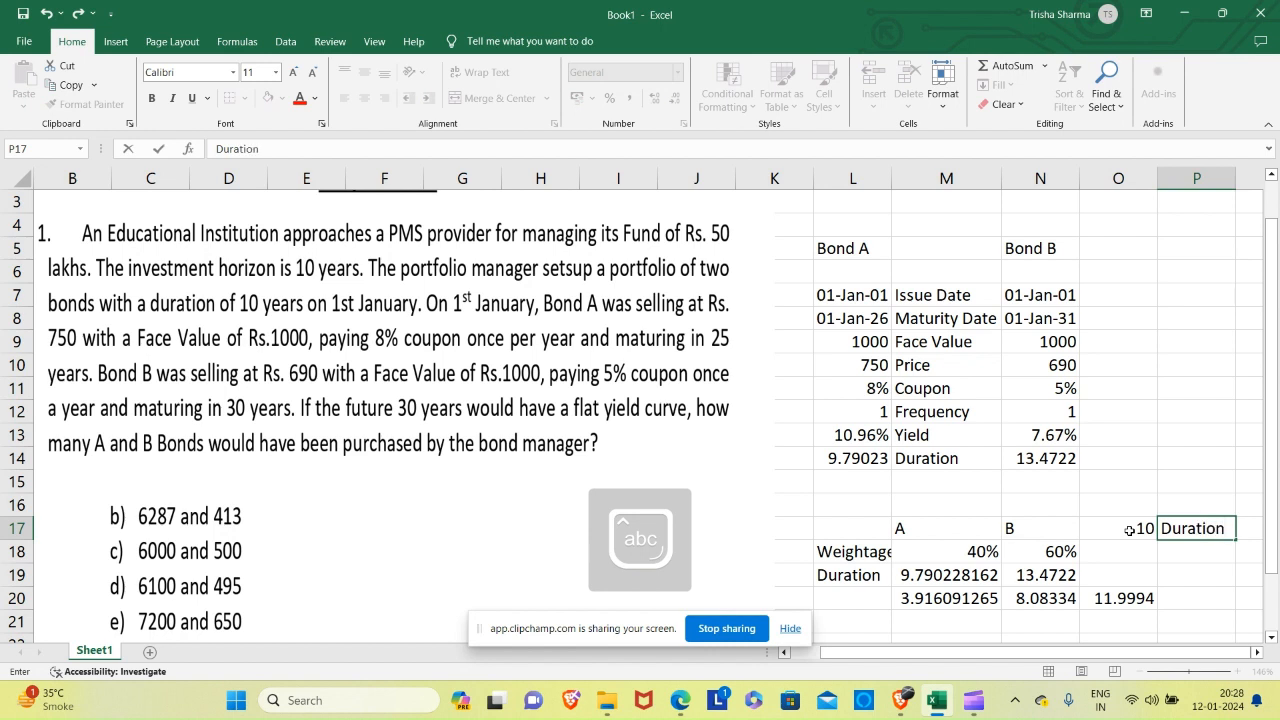
type("ion")
key("Return")
key("Up")
key("Up")
key("Up")
key("Up")
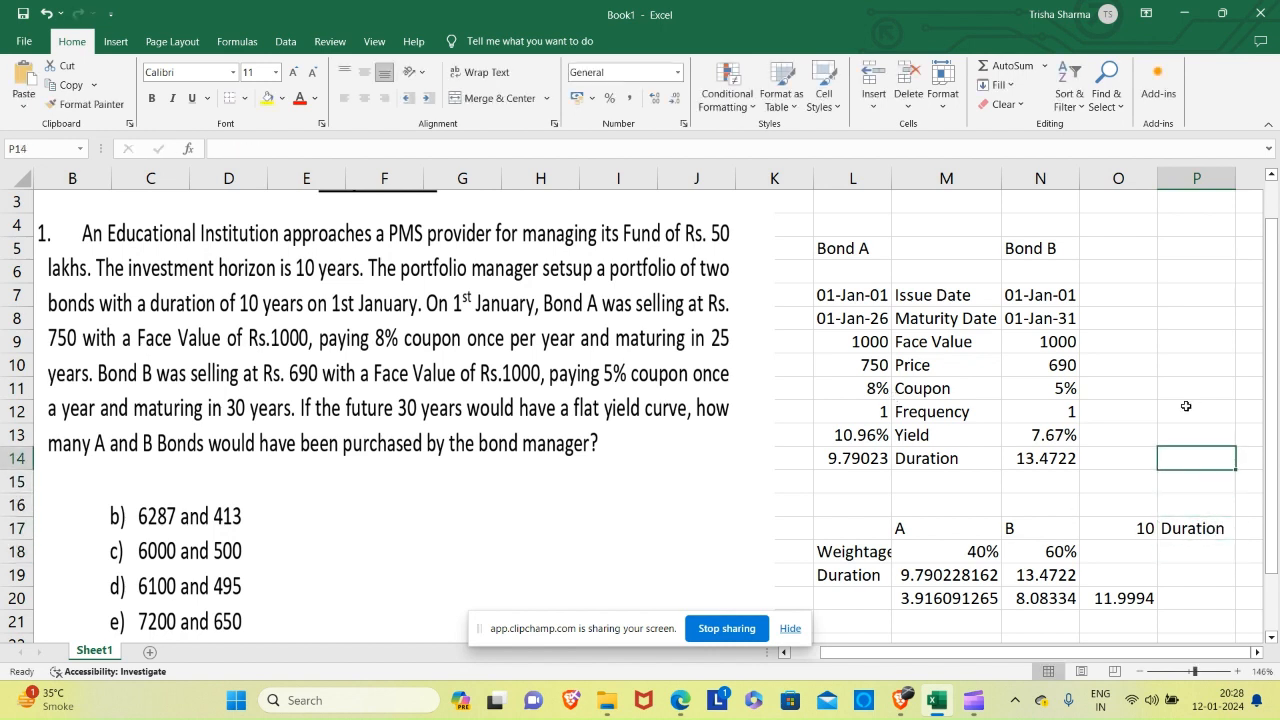
Enter the note Goal Seek in cell O4, above the bond data.
left_click(1106, 227)
type("Go")
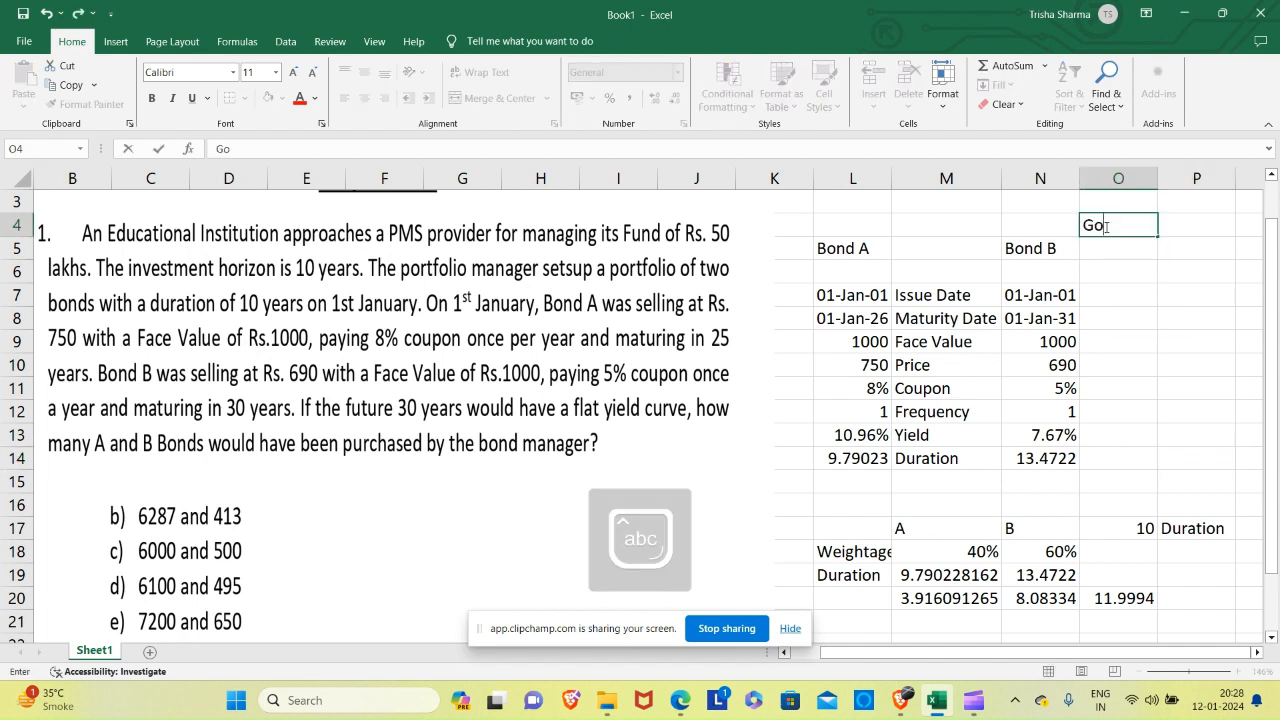
type("al Seek")
key("Return")
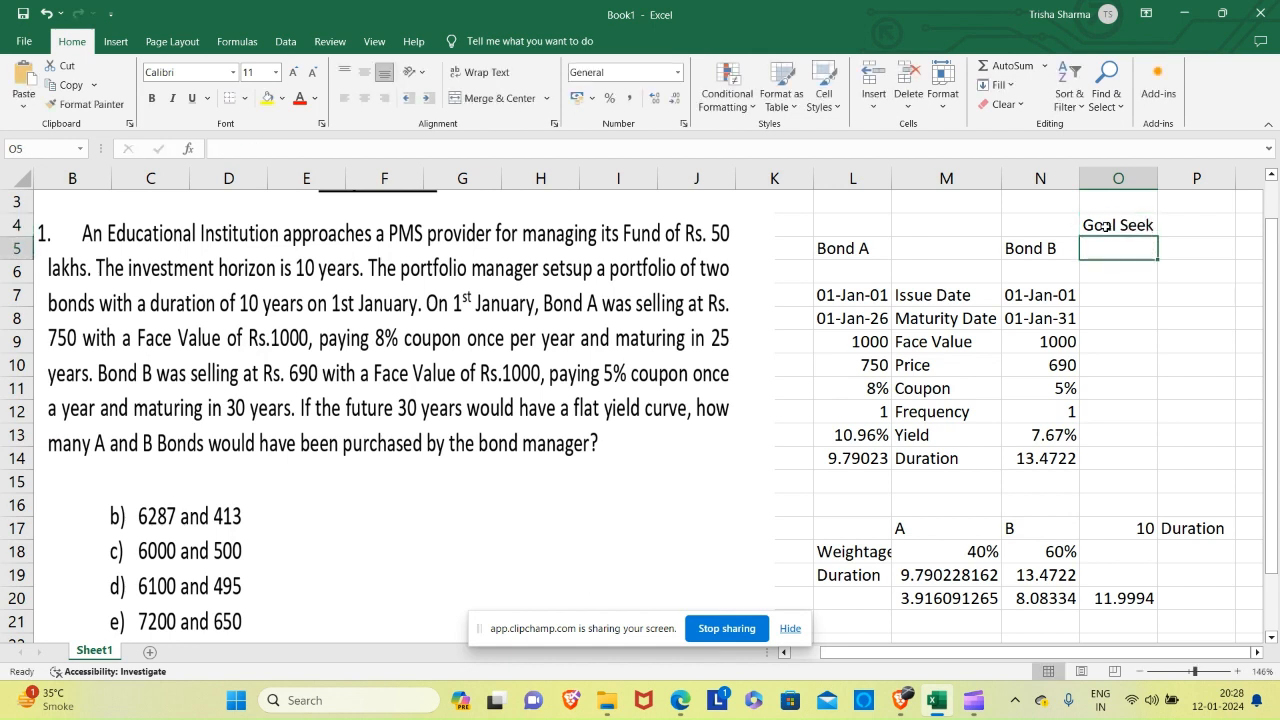
key("Right")
key("Right")
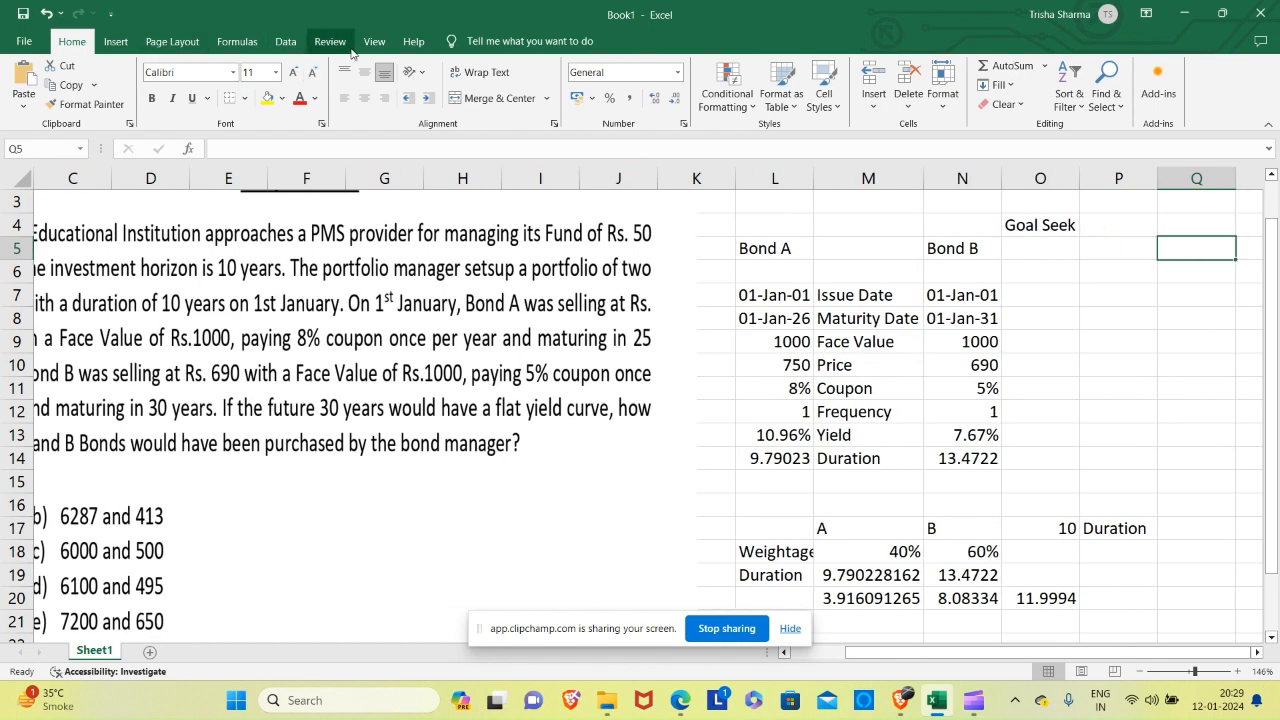
left_click(287, 43)
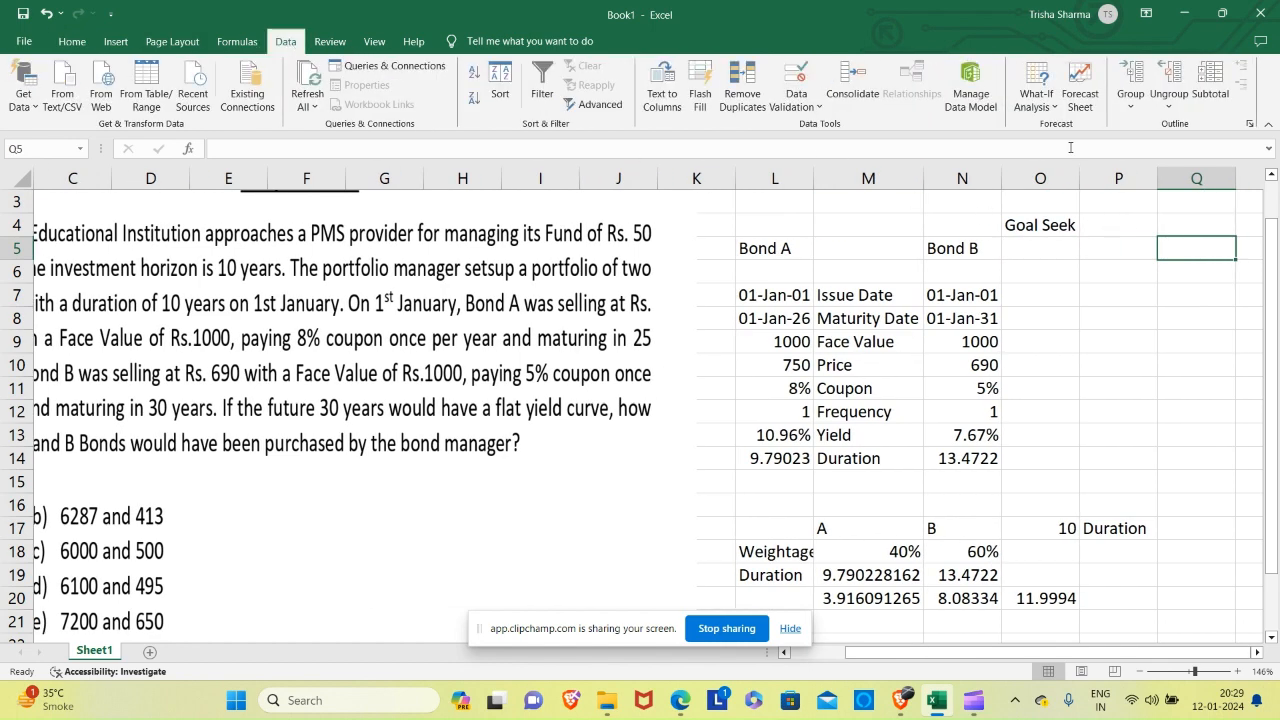
left_click(1043, 108)
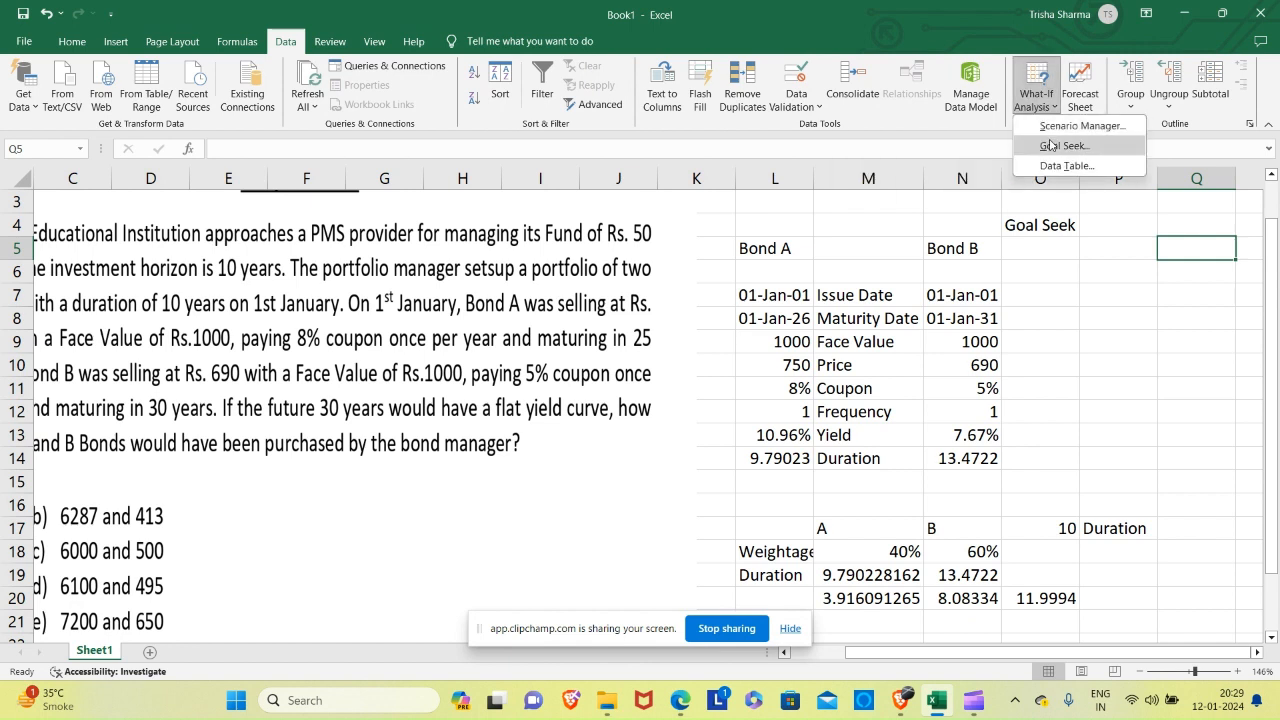
left_click(1050, 145)
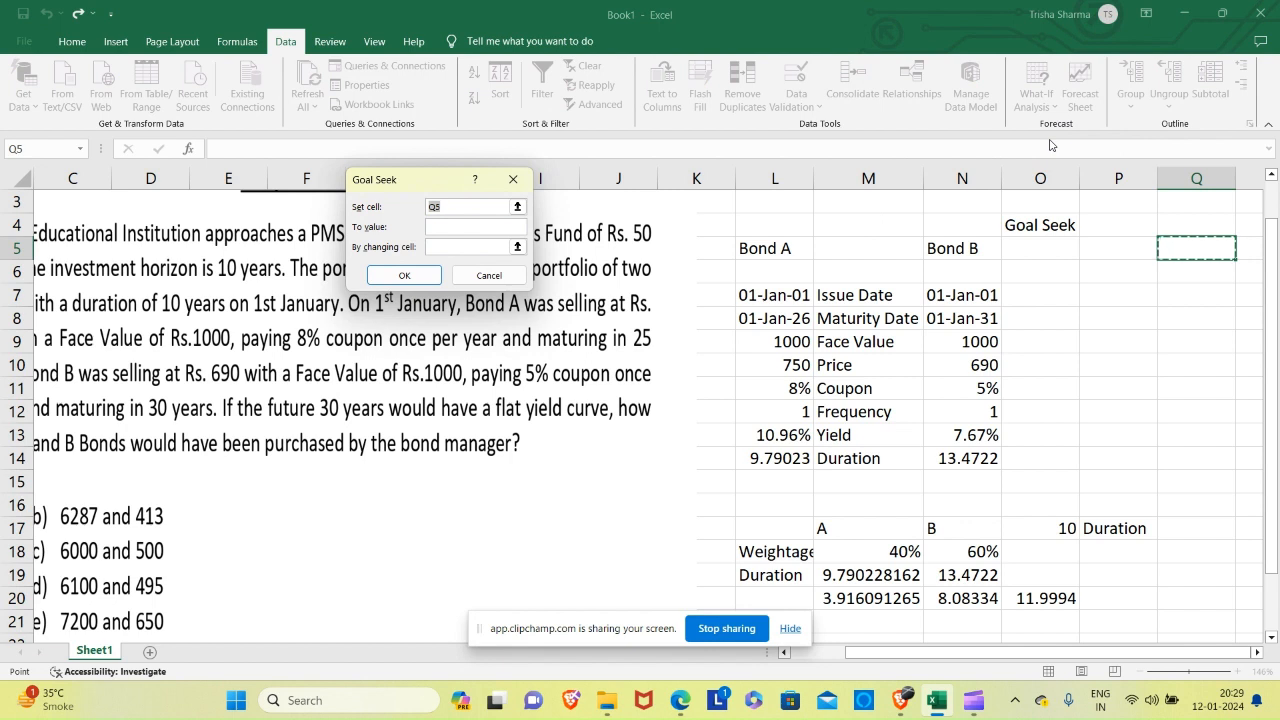
key("BackSpace")
left_click(1045, 599)
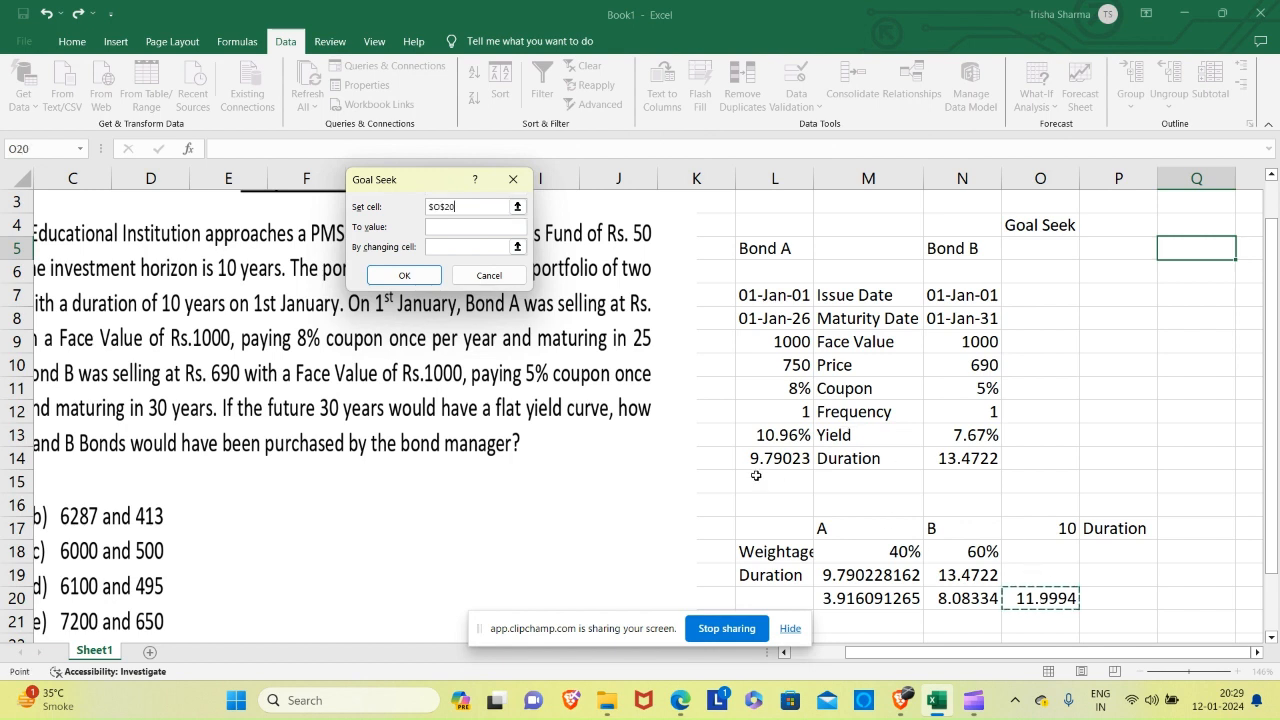
left_click(455, 225)
left_click(487, 276)
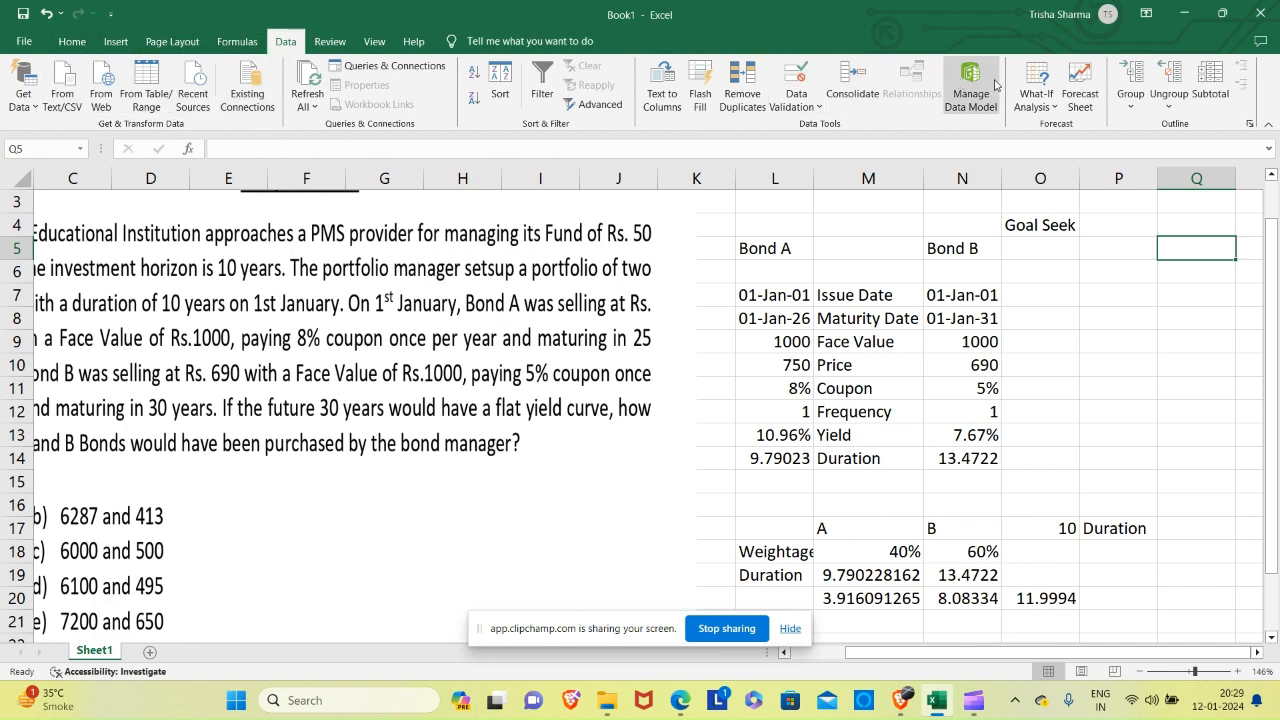
Try Goal Seek on the portfolio duration in O20 with target value 10, changing A's weightage in M18, and dismiss the solution.
left_click(1033, 100)
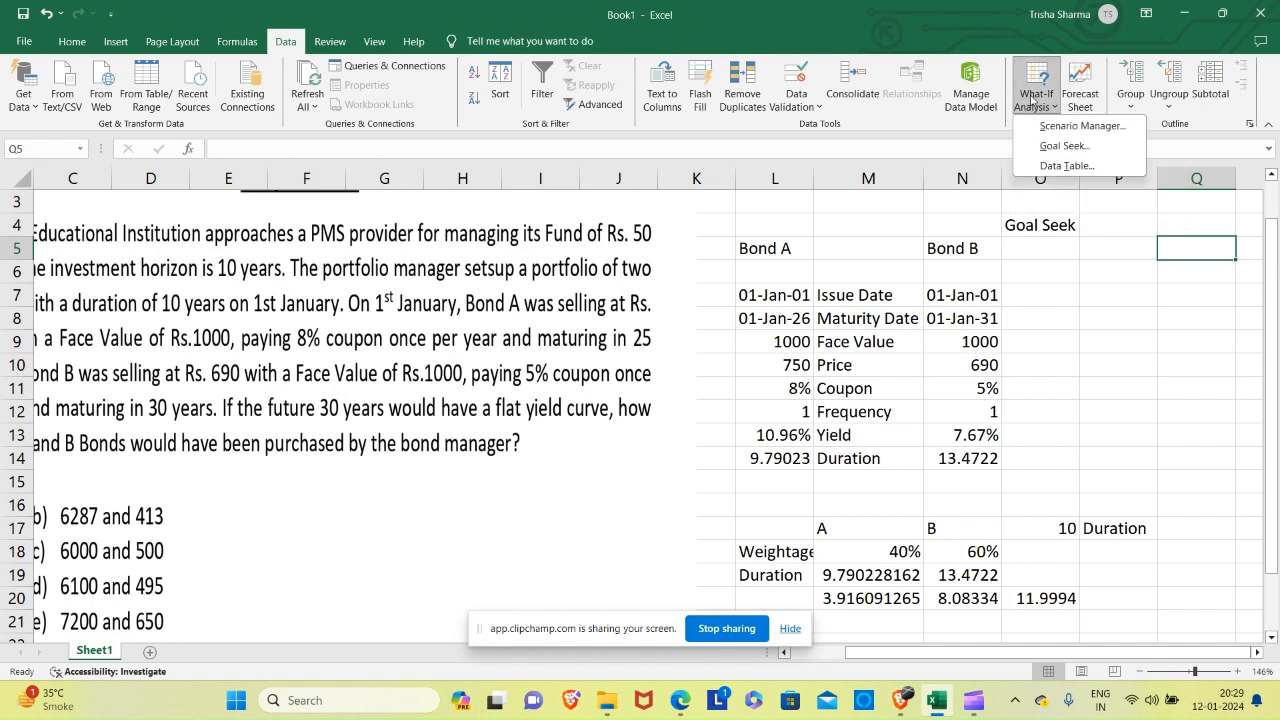
left_click(1043, 149)
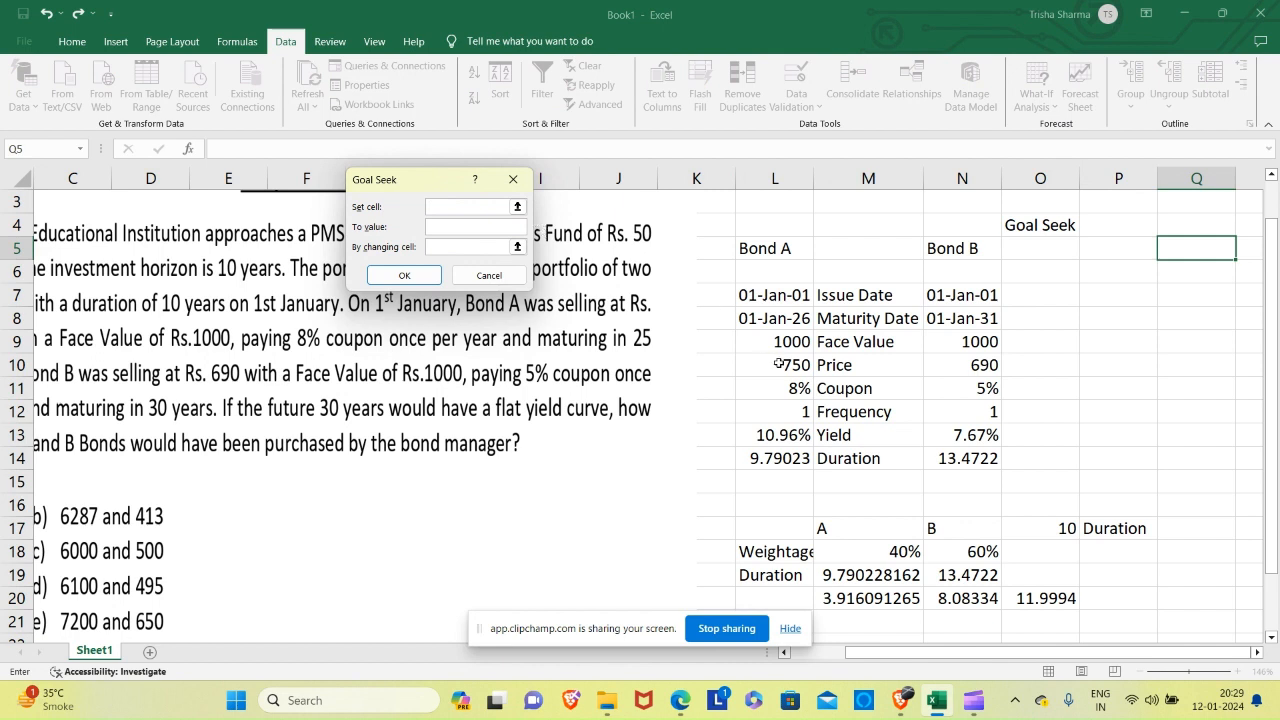
left_click(1042, 598)
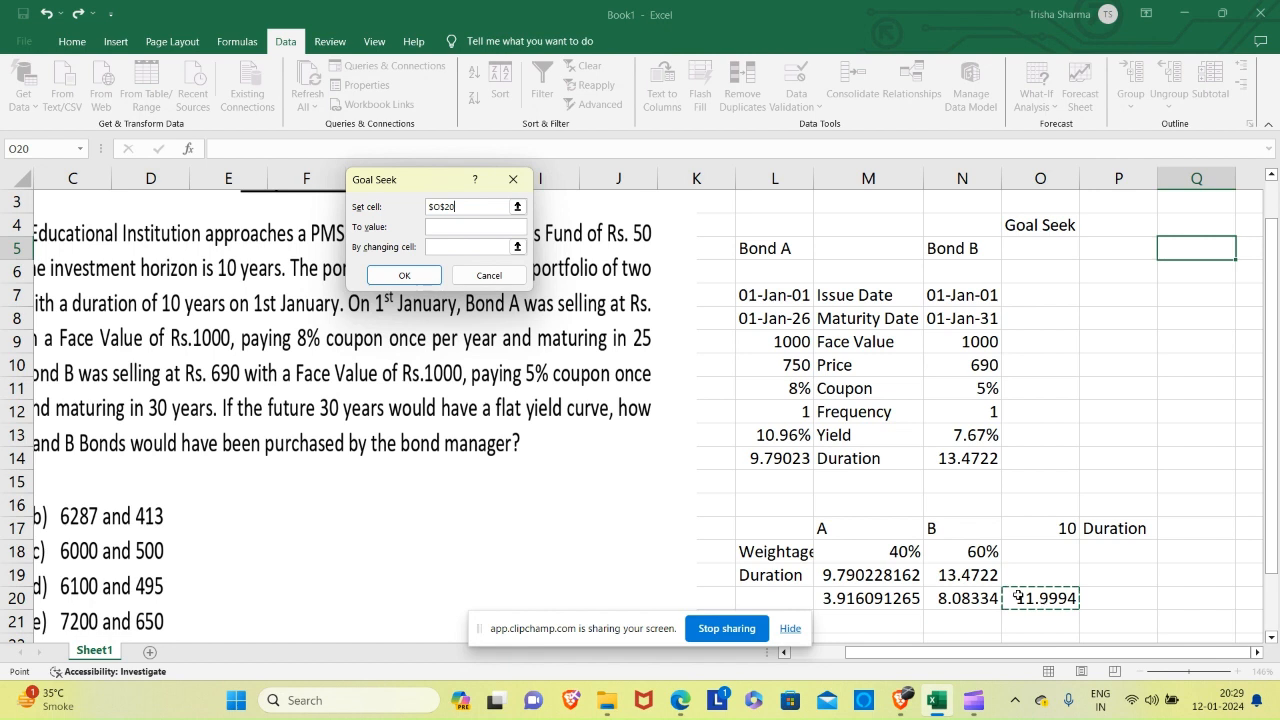
left_click(475, 224)
left_click(898, 551)
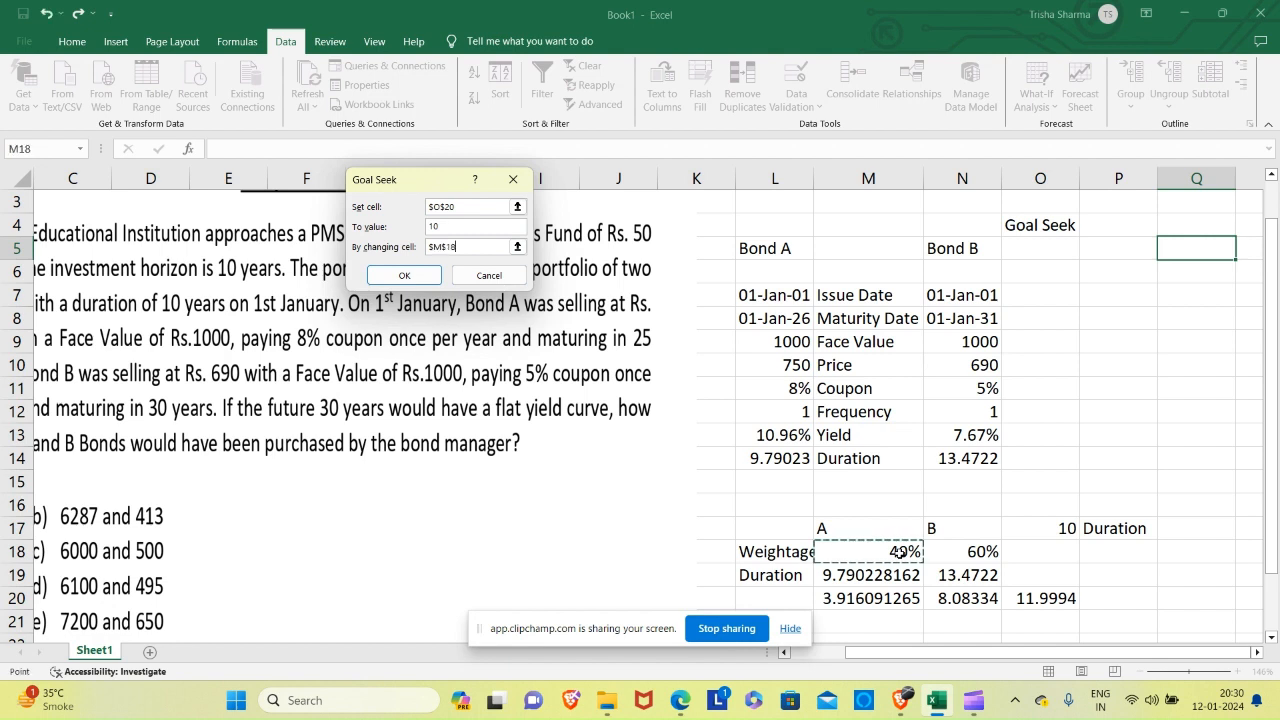
left_click(404, 275)
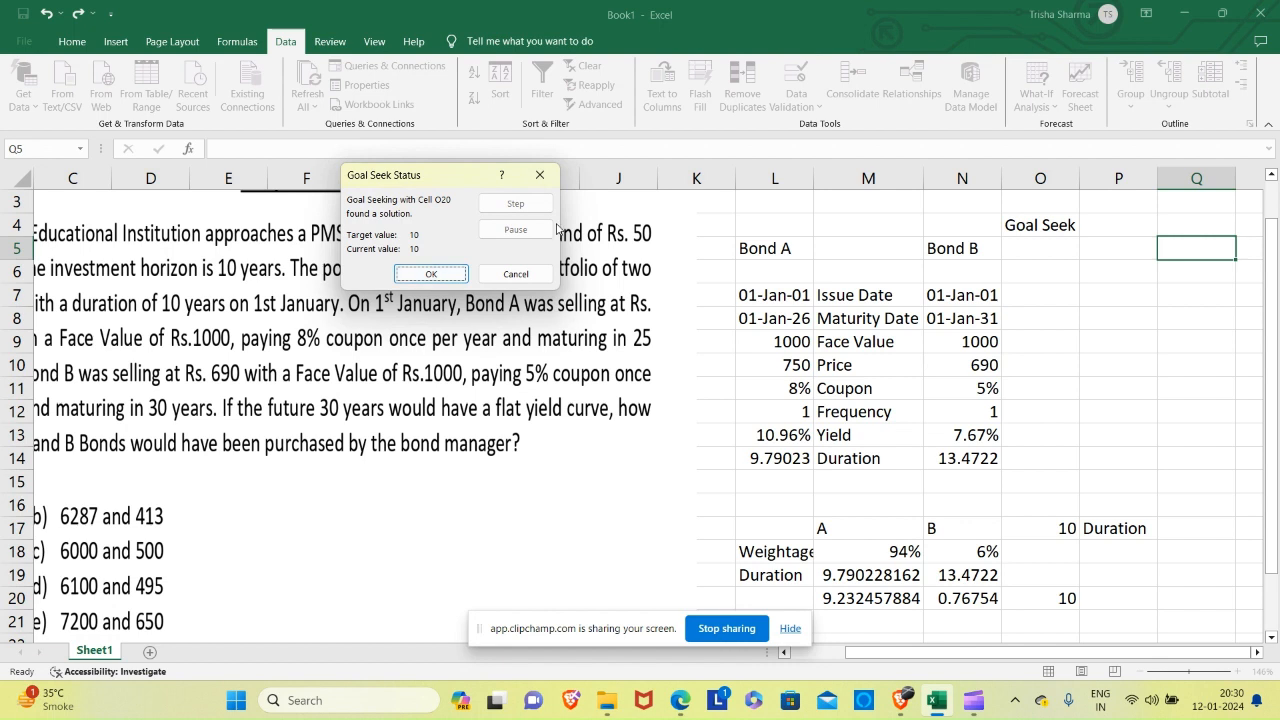
left_click(541, 174)
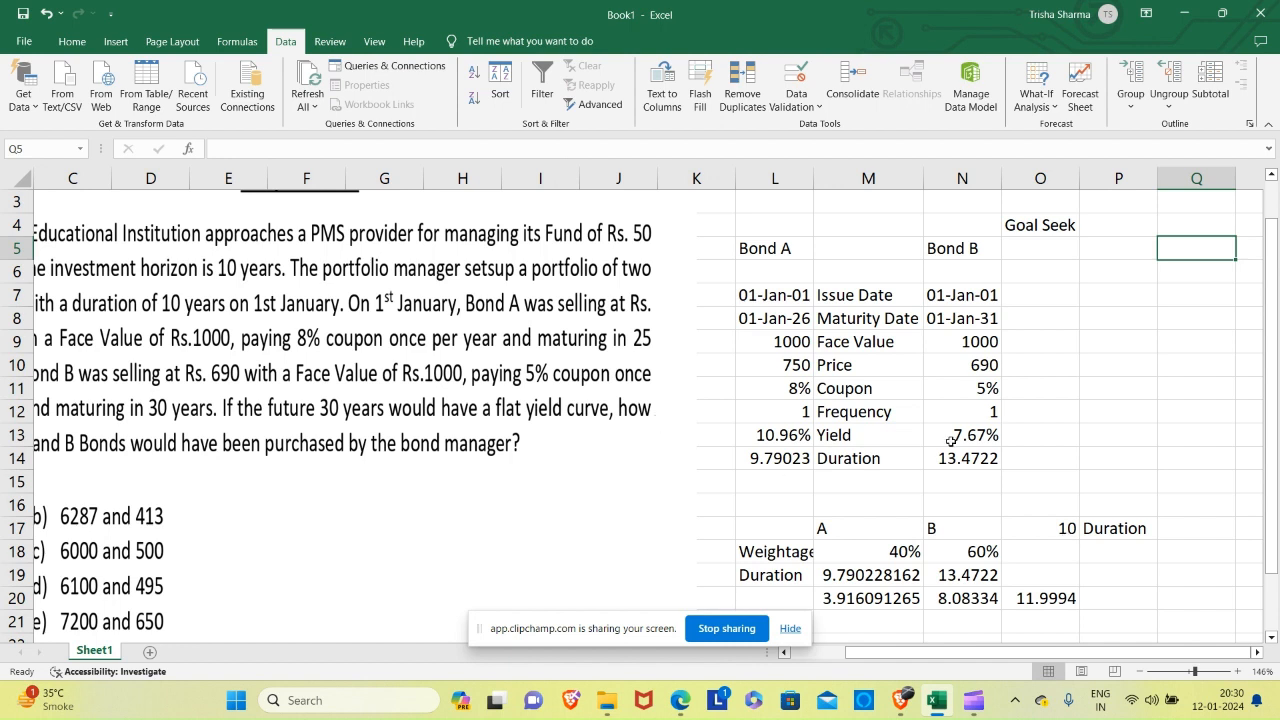
Run Goal Seek to set the portfolio duration in O20 to 10 by changing A's weightage in M18, and accept the solution.
left_click(1086, 307)
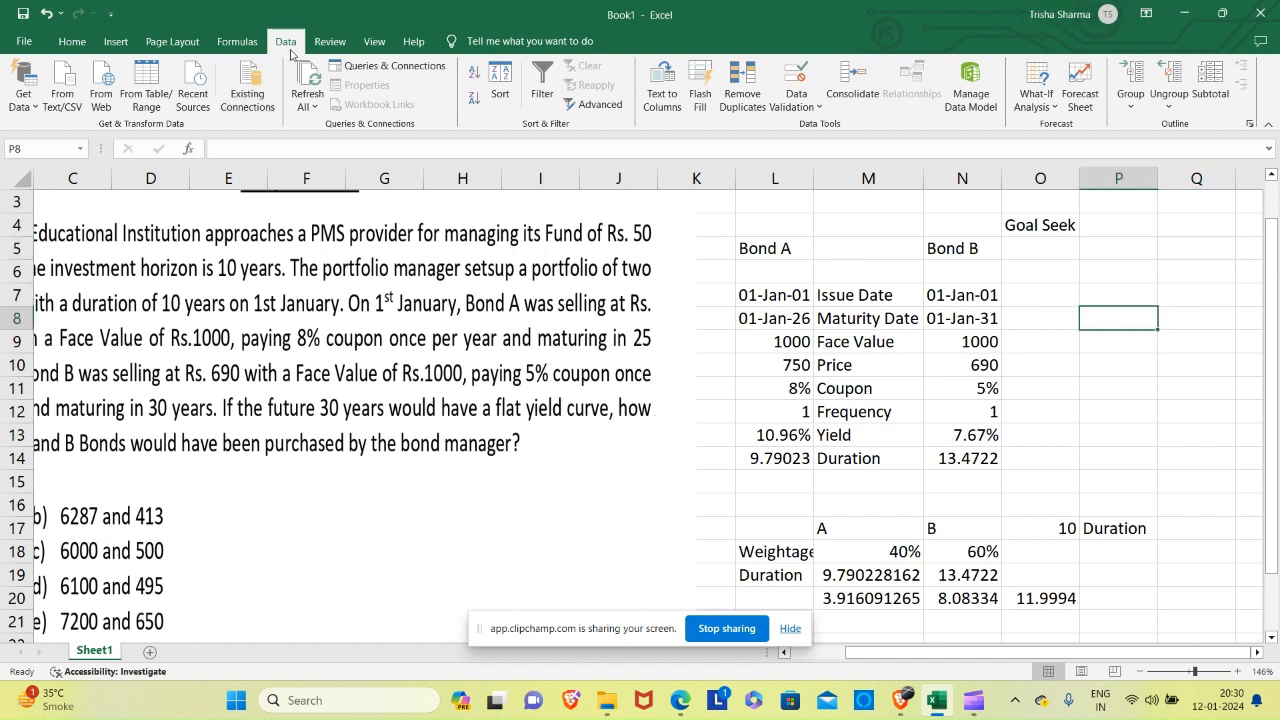
left_click(1032, 90)
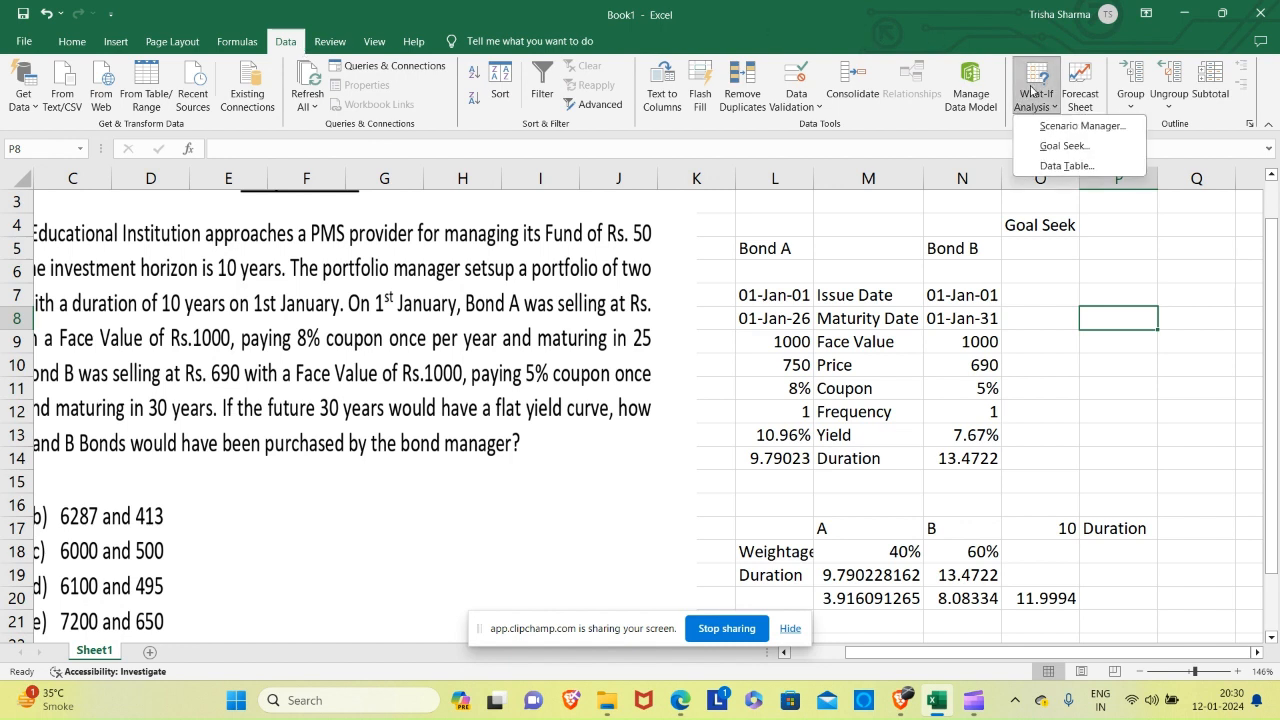
left_click(1064, 146)
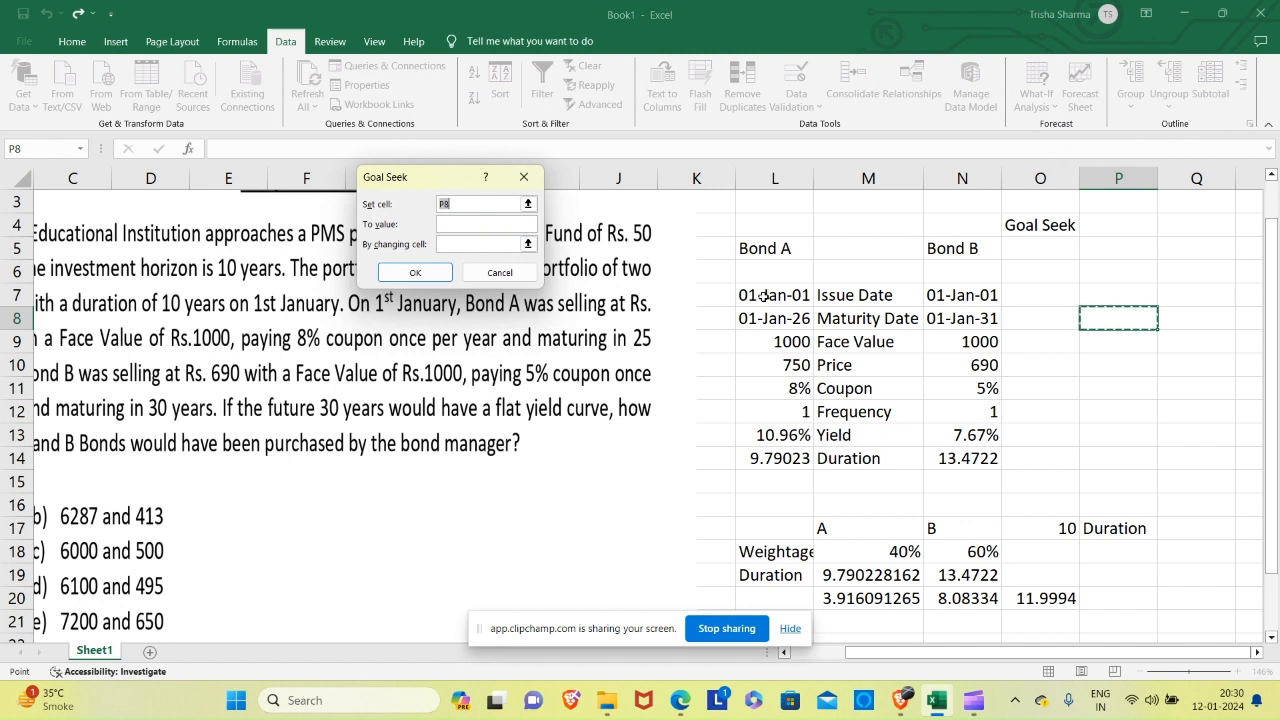
key("BackSpace")
left_click(1031, 597)
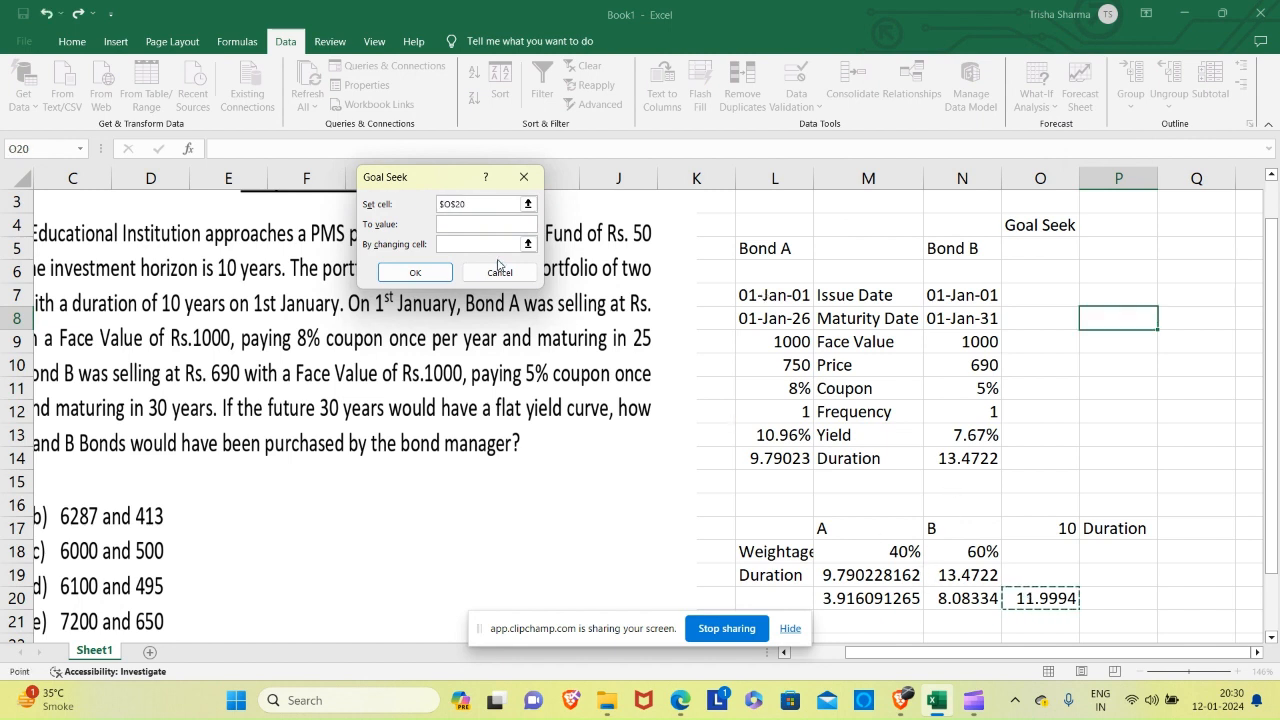
left_click(471, 223)
left_click(470, 243)
left_click(901, 545)
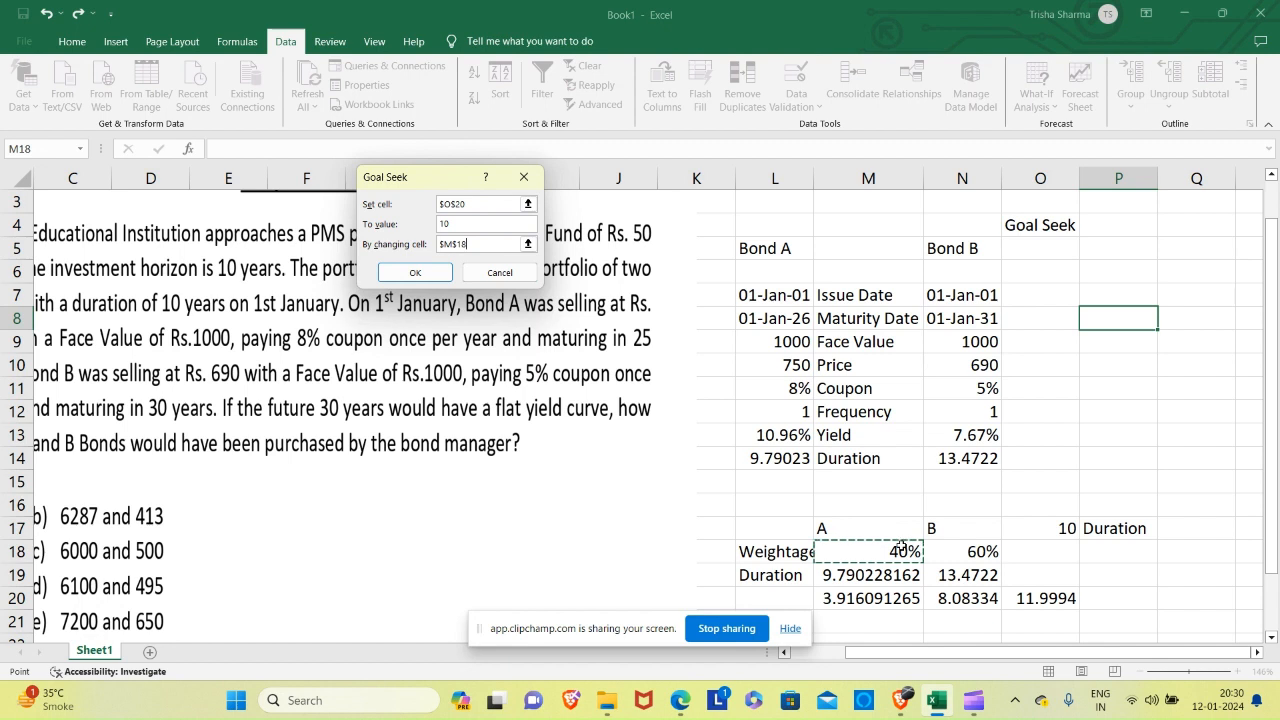
key("Return")
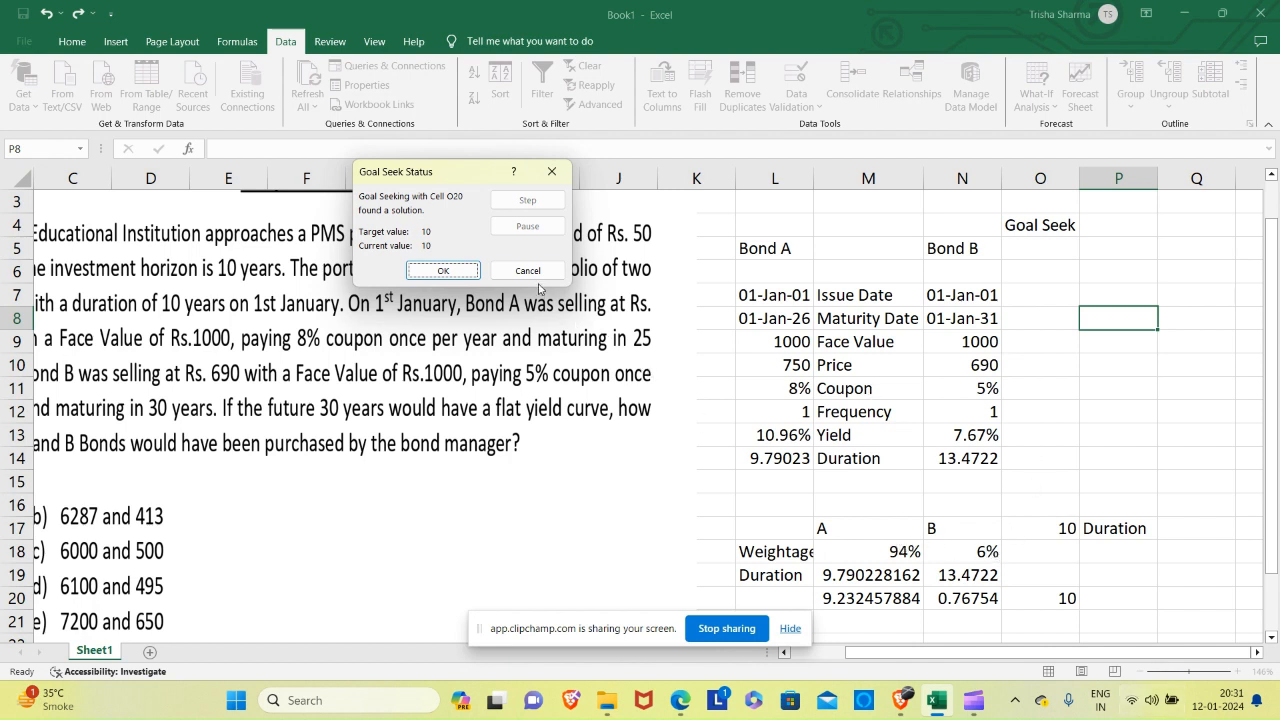
left_click(445, 272)
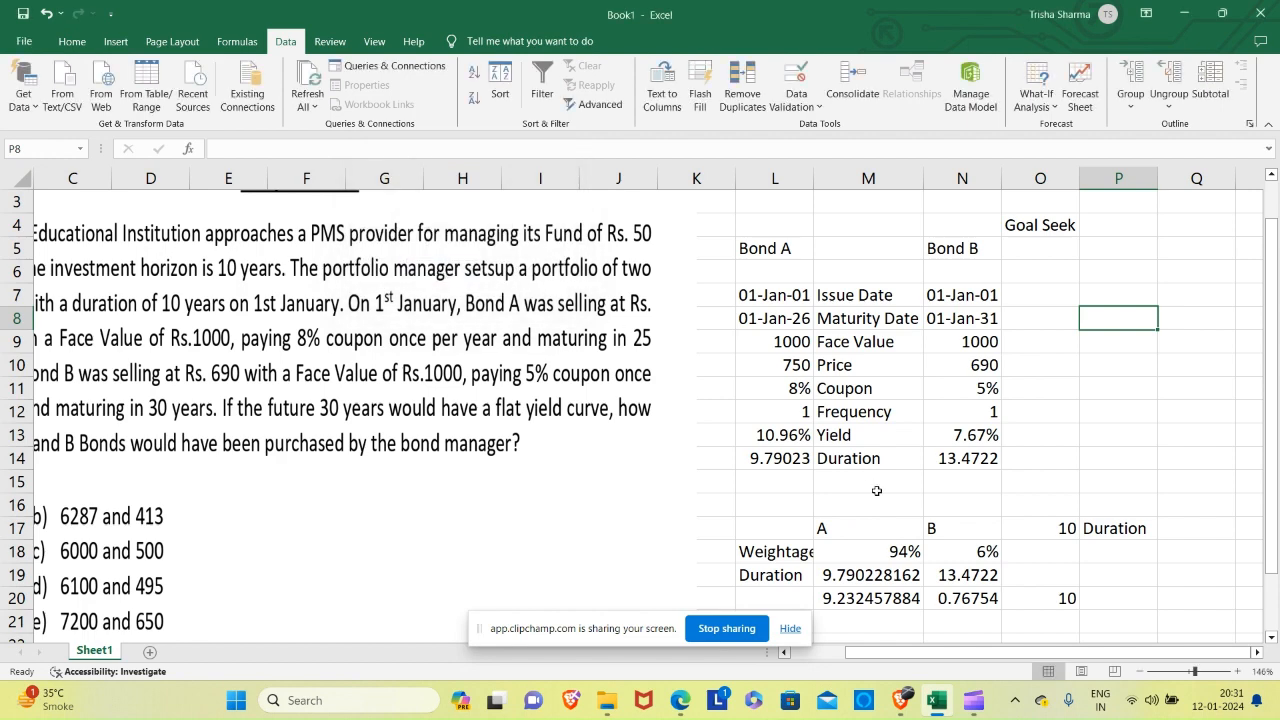
Show the A and B weightages in M18 and N18 as percentages with two decimal places.
left_click(895, 560)
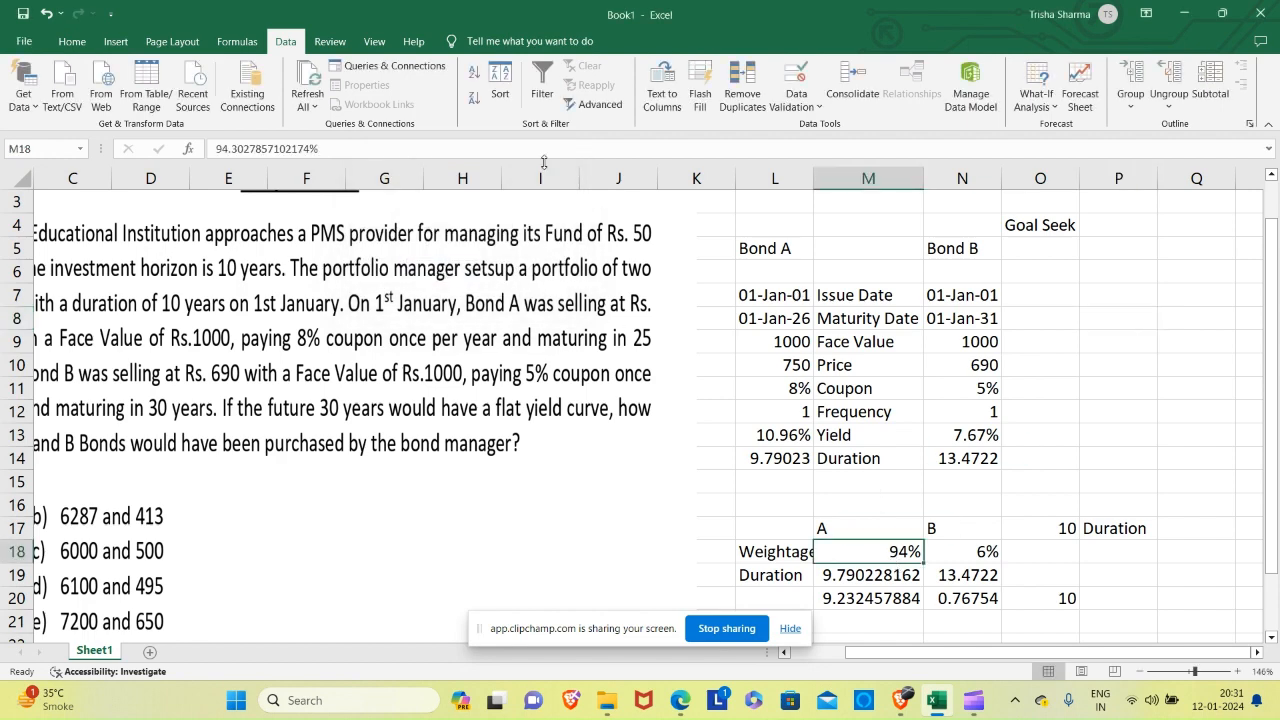
left_click(72, 41)
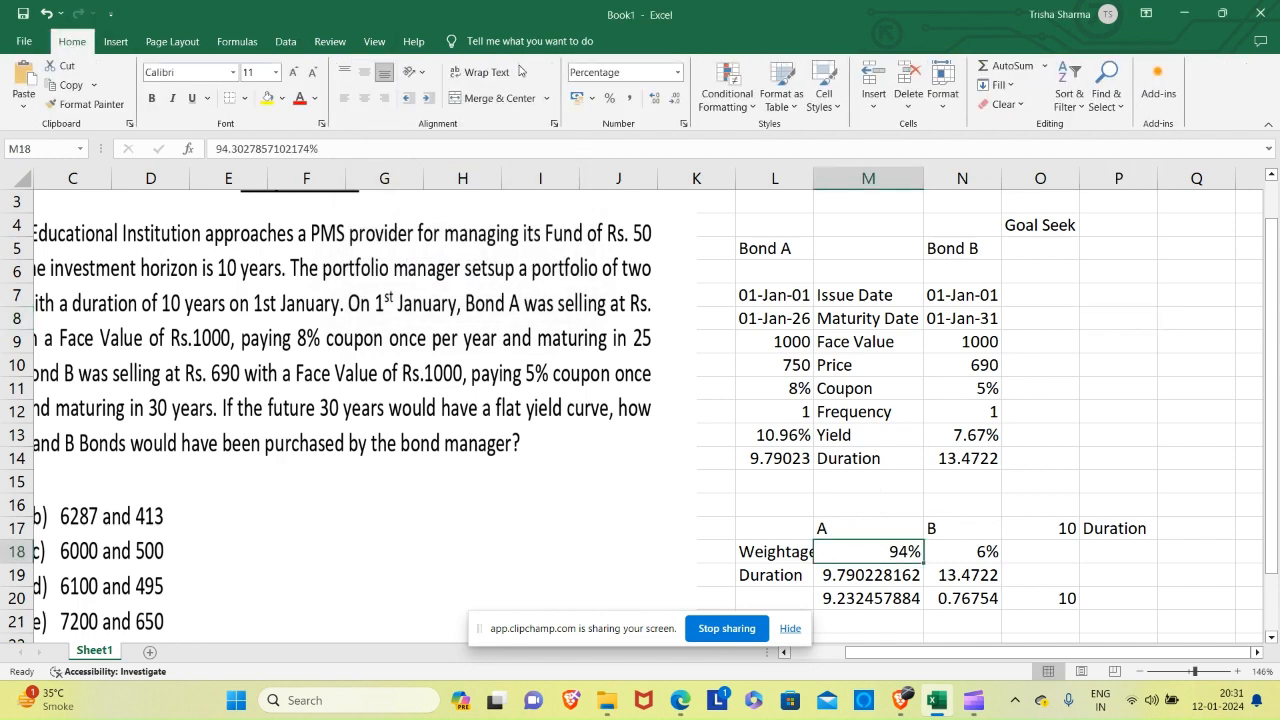
left_click(654, 97)
left_click(654, 97)
left_click(990, 551)
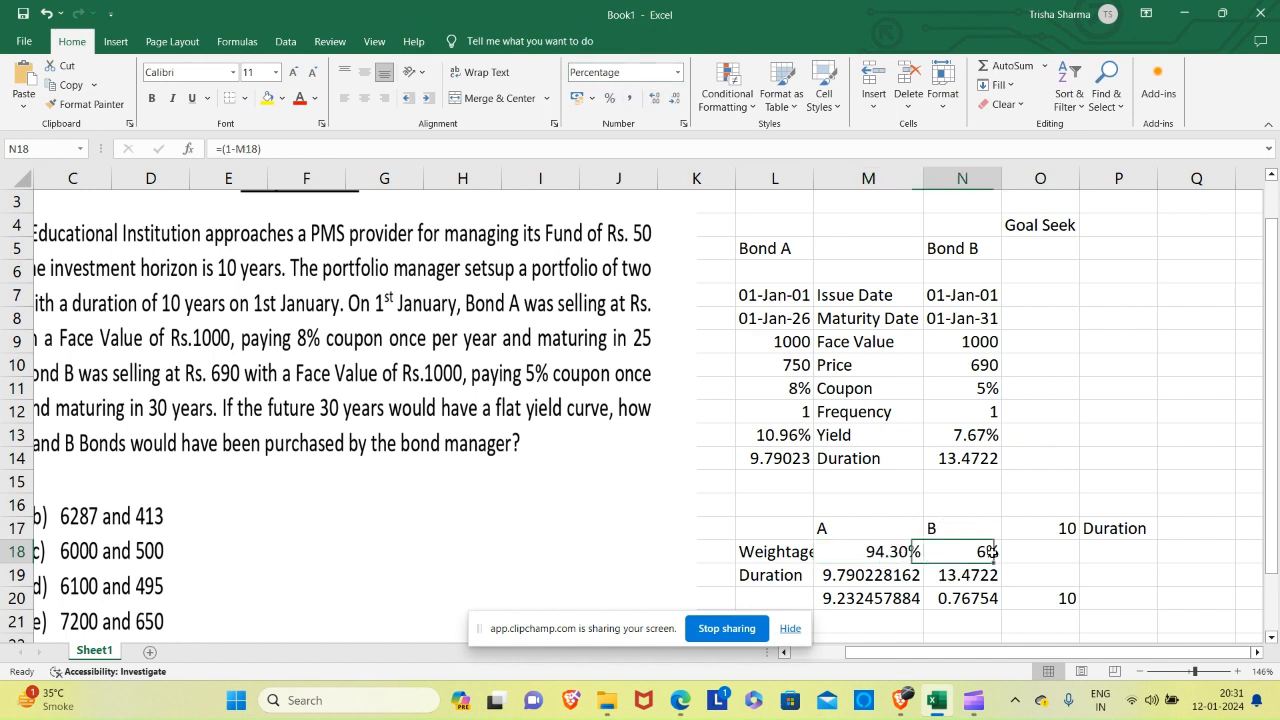
left_click(653, 102)
left_click(653, 102)
Start an allocation table by entering the heading A in P8 and the fund amount 5000000 in P9.
left_click(1097, 325)
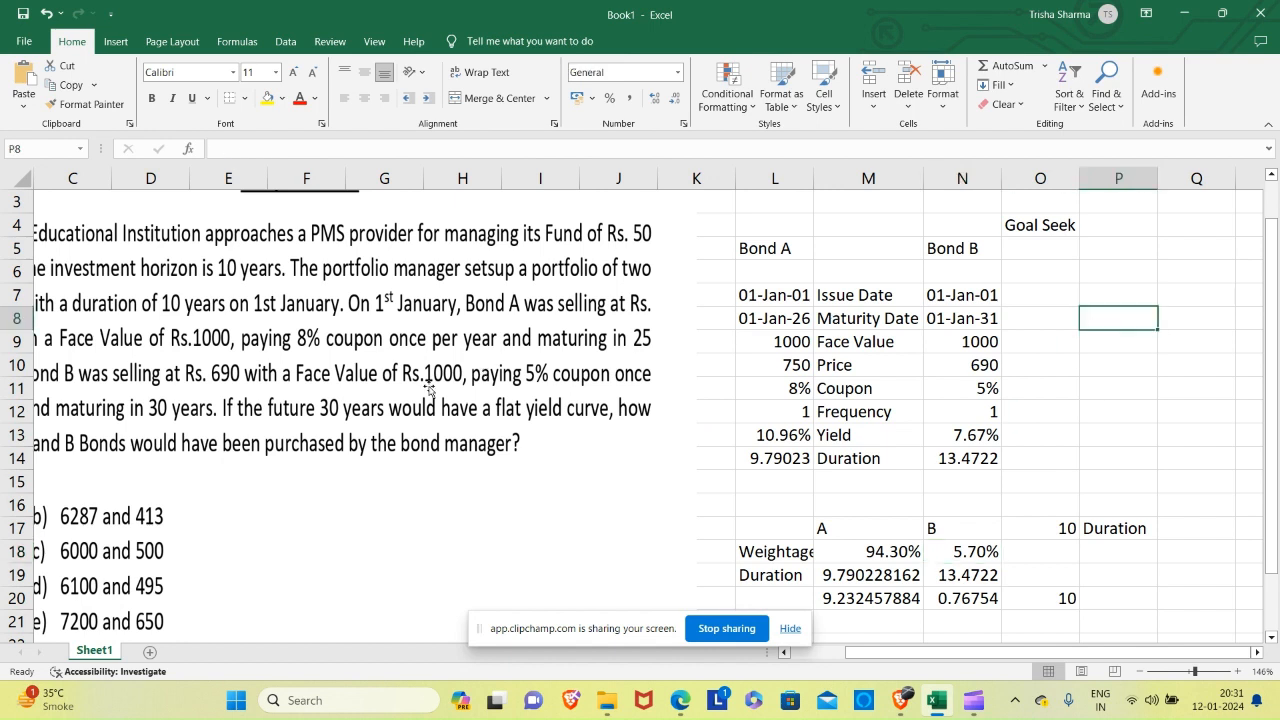
type("A")
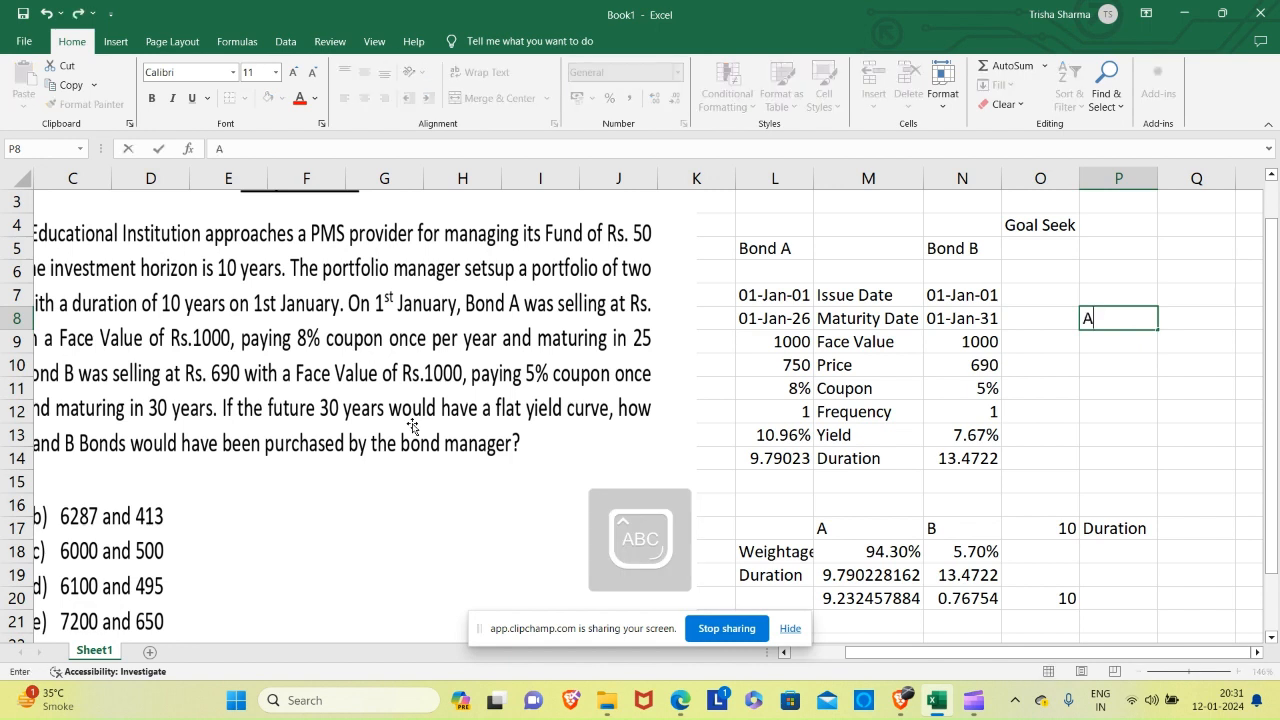
key("Return")
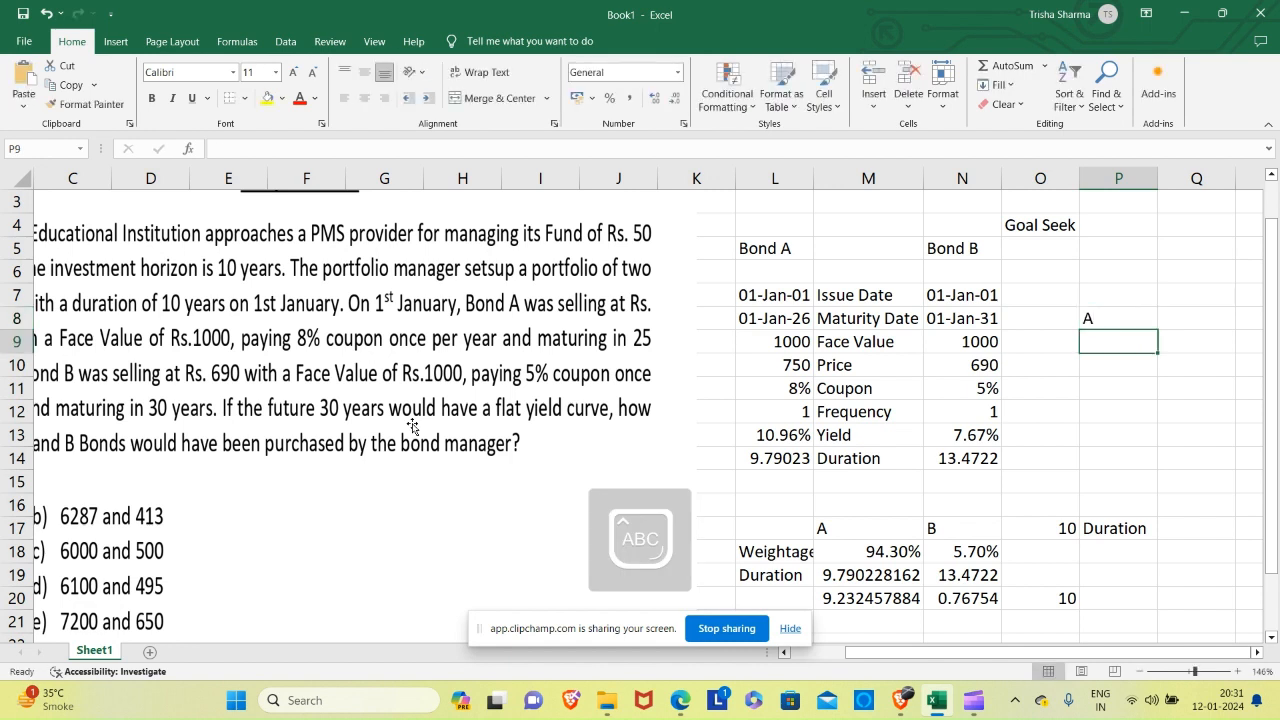
type("50000")
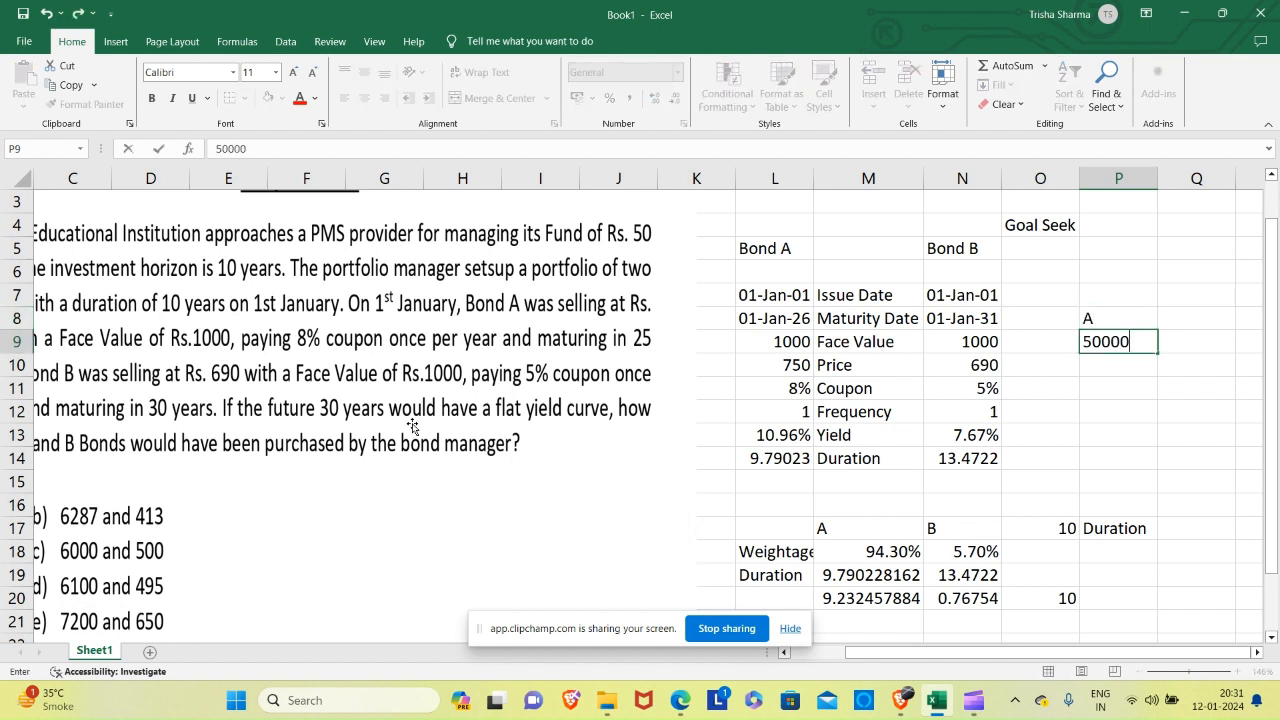
type("00")
key("Return")
Calculate Bond A's allocation in P10 by multiplying the fund amount by A's weightage, =P9*M18.
type("=")
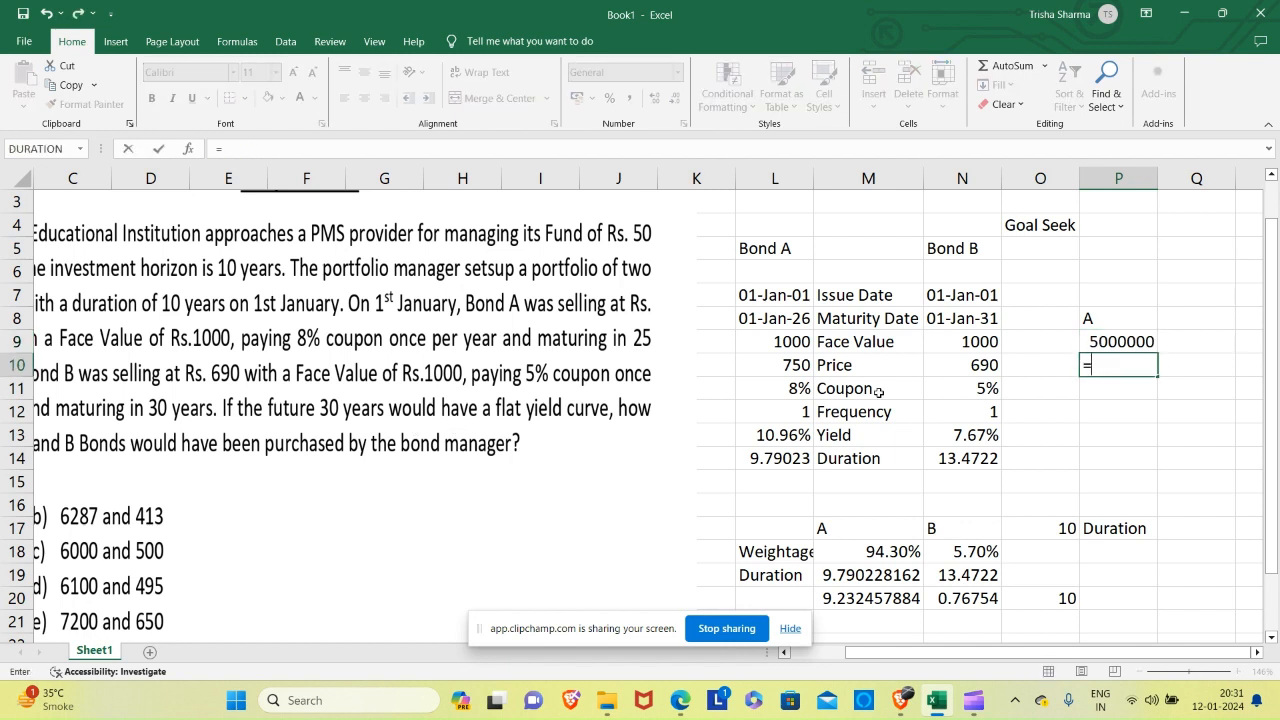
left_click(1119, 336)
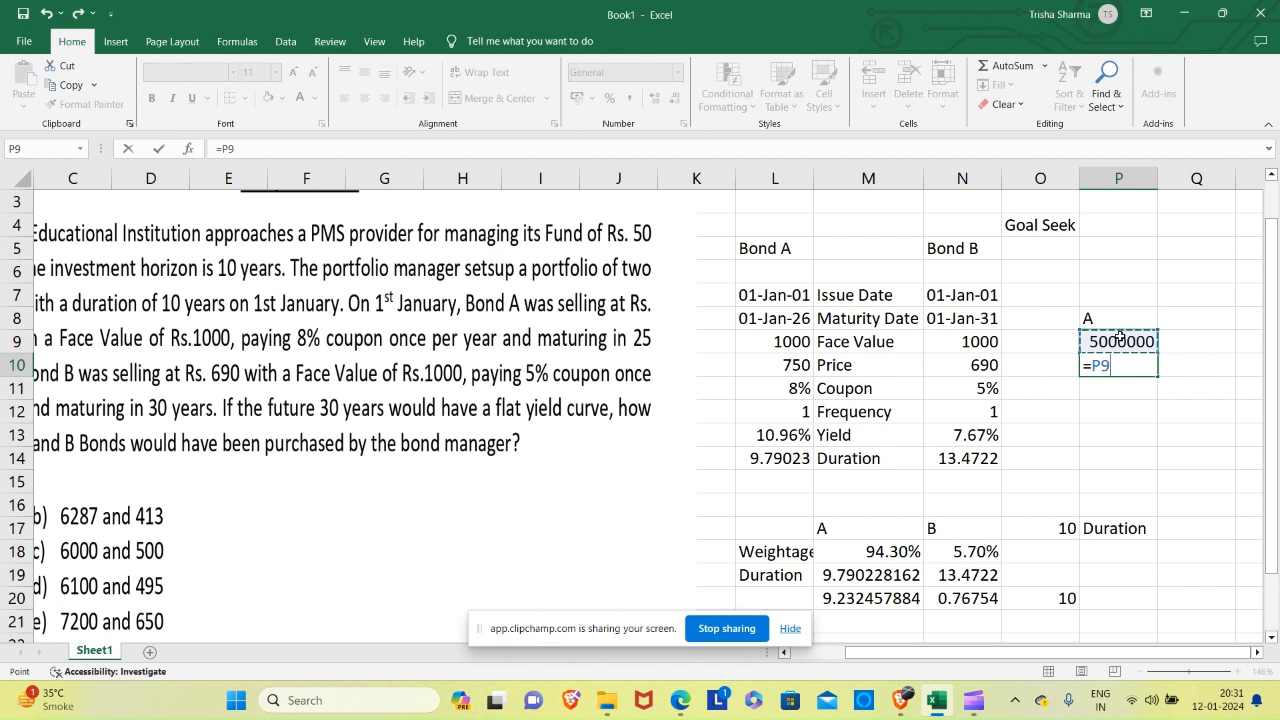
type("*")
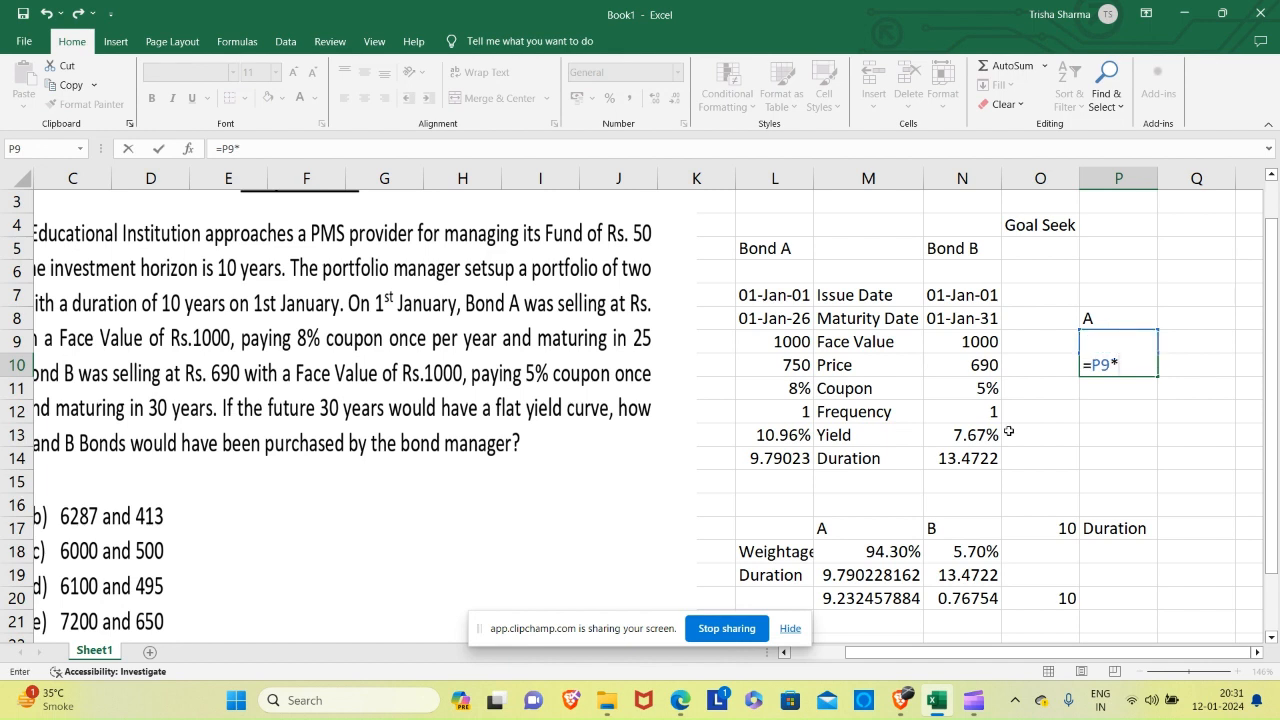
left_click(882, 555)
key("Return")
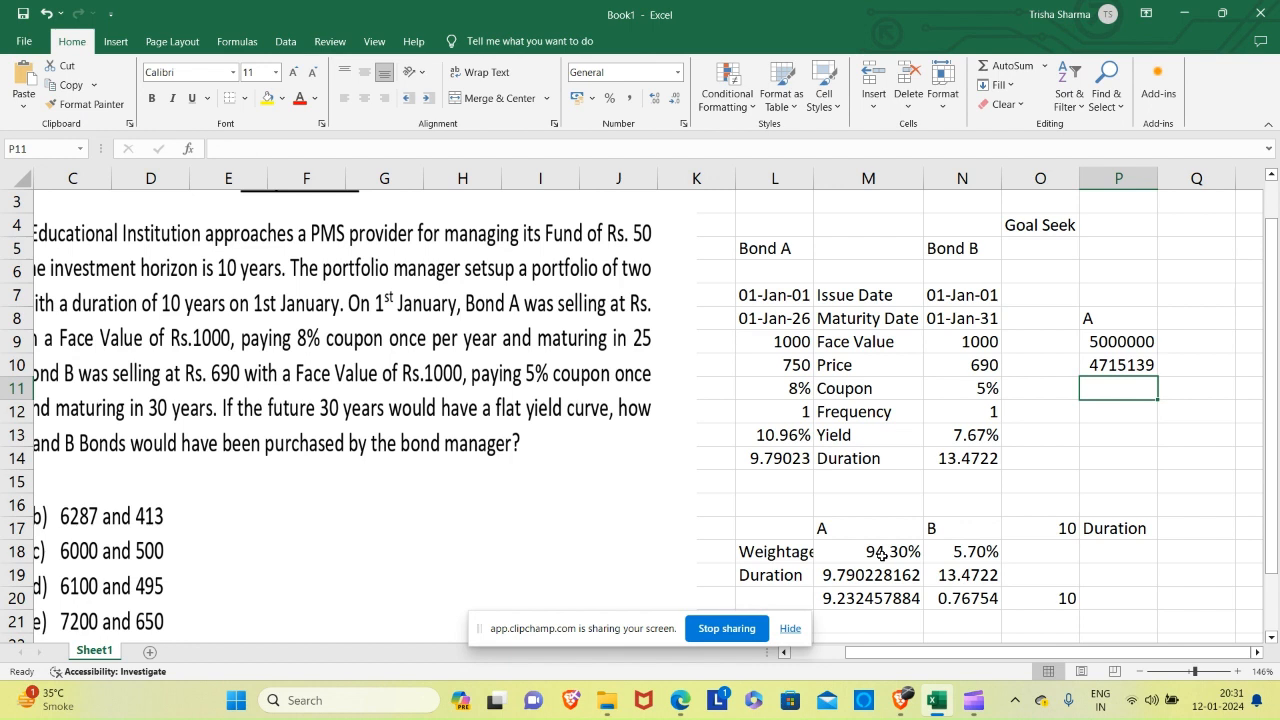
Label row 10 of the new table by entering Allocation in O10.
key("Up")
key("Left")
type("aL")
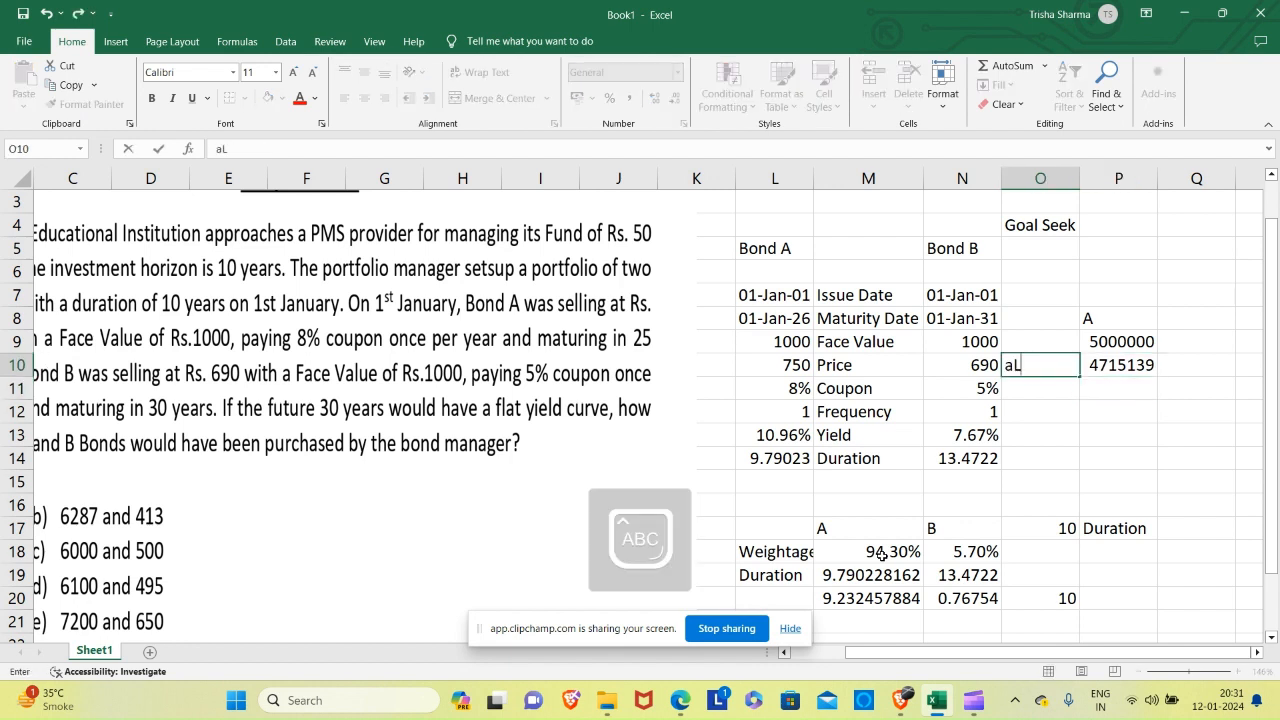
type("LOCATION")
key("Return")
Enter the column heading B in Q8, beside heading A, as a capital letter.
key("Up")
key("Up")
key("Up")
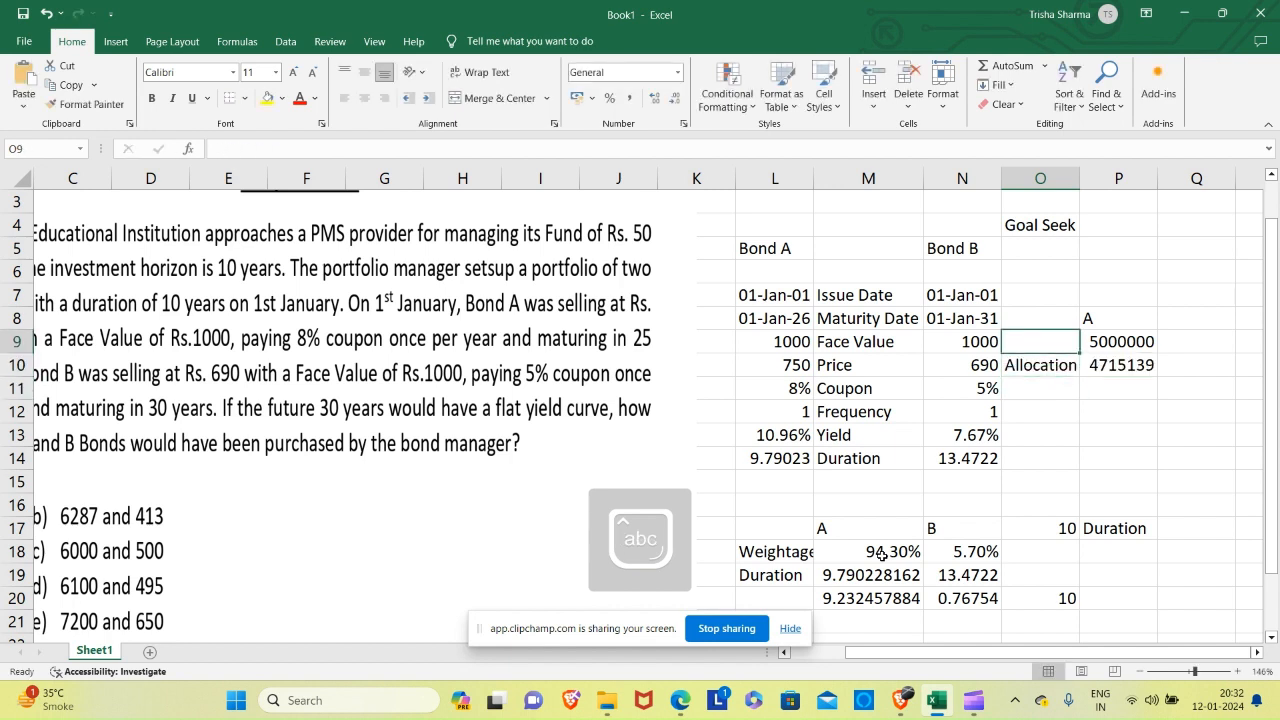
key("Right")
key("Right")
type("b")
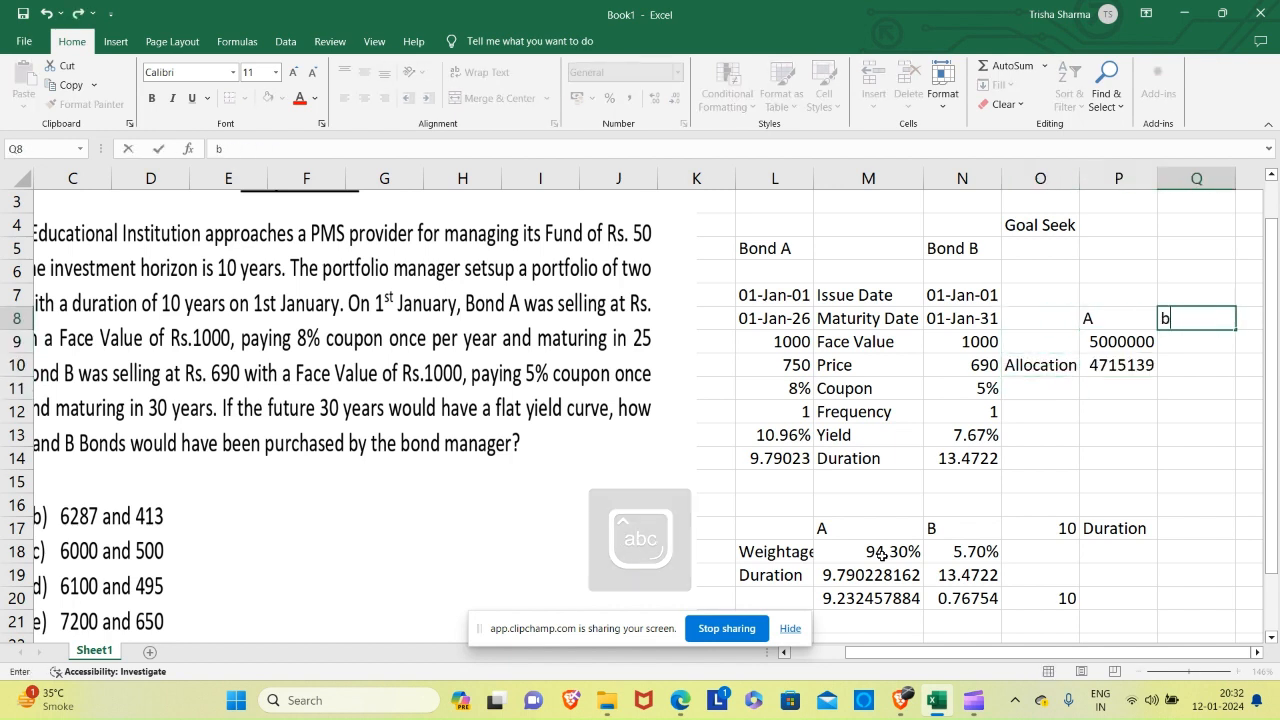
key("Return")
key("Up")
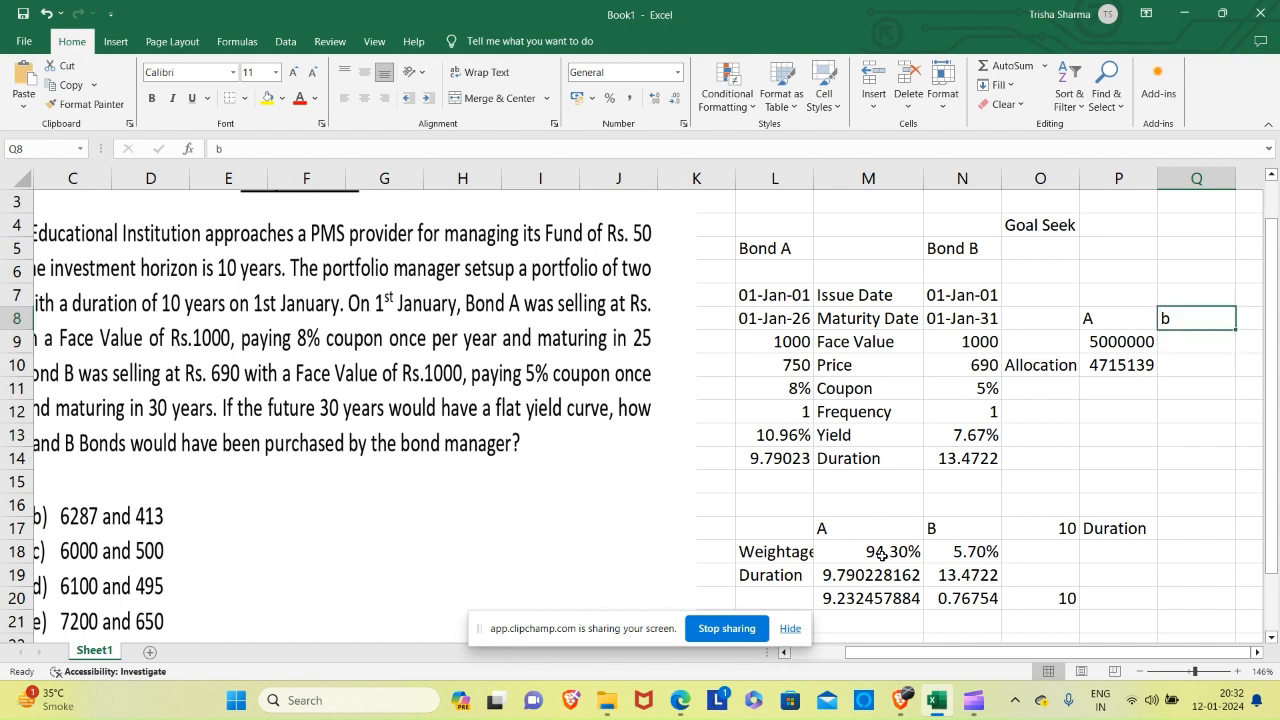
key("Caps_Lock")
type("B")
key("Return")
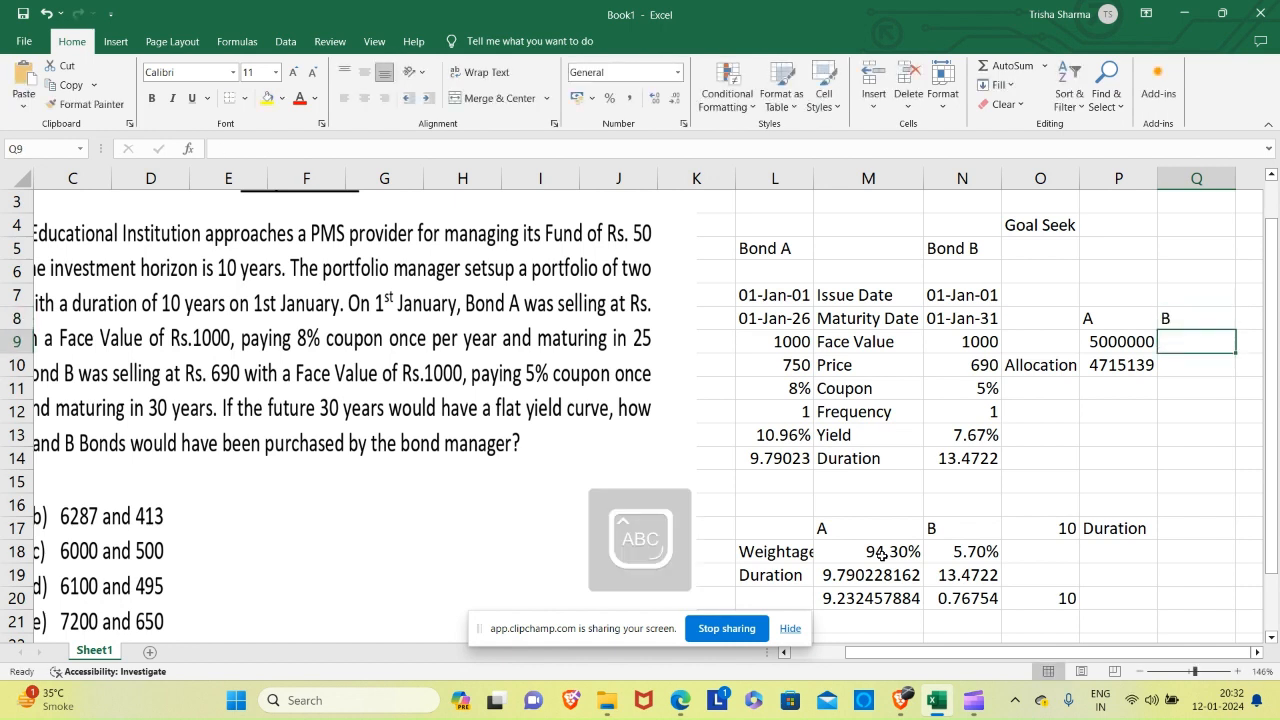
Link B's fund amount in Q9 to P9 and calculate B's allocation in Q10 as =Q9*N18.
type("=")
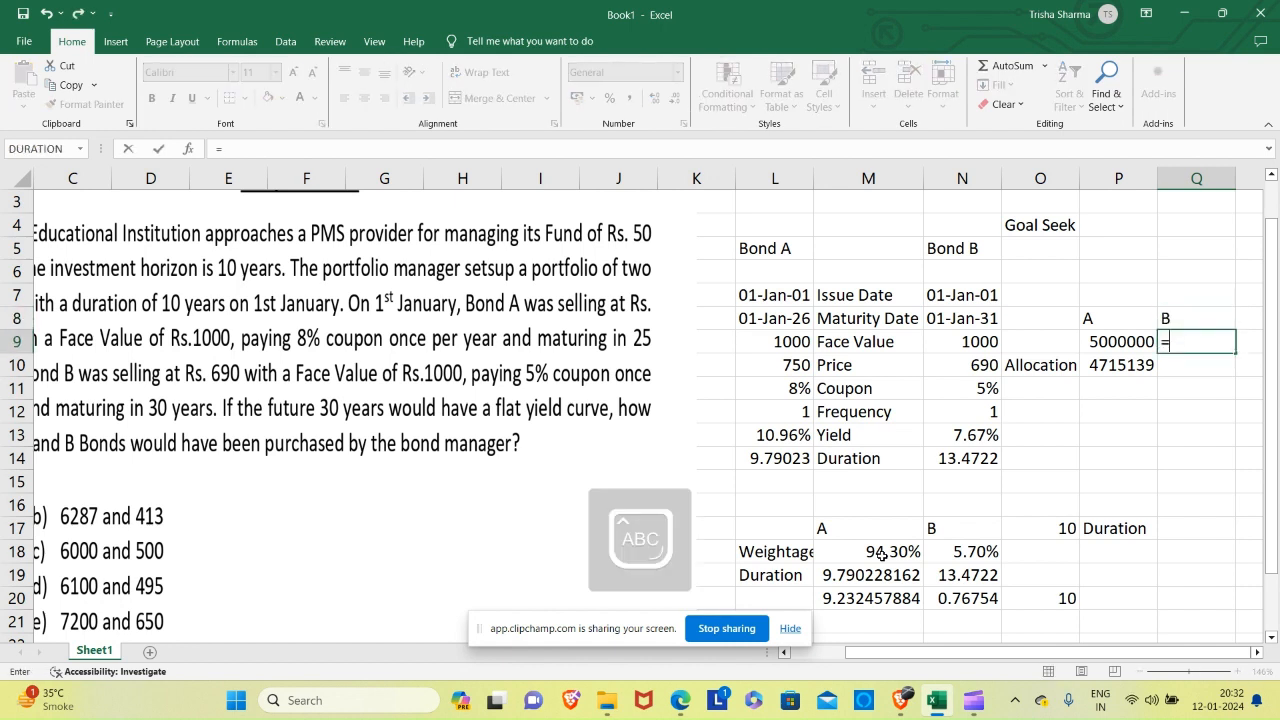
left_click(1116, 342)
key("Return")
type("=")
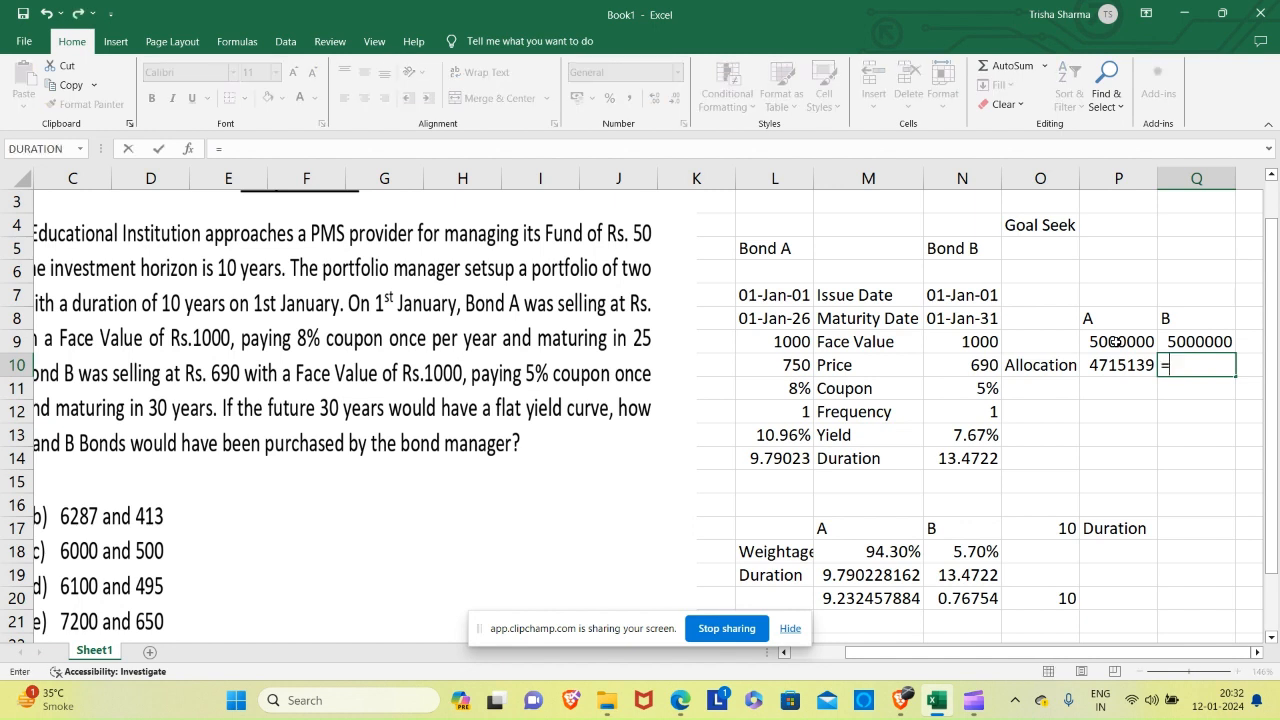
left_click(1210, 341)
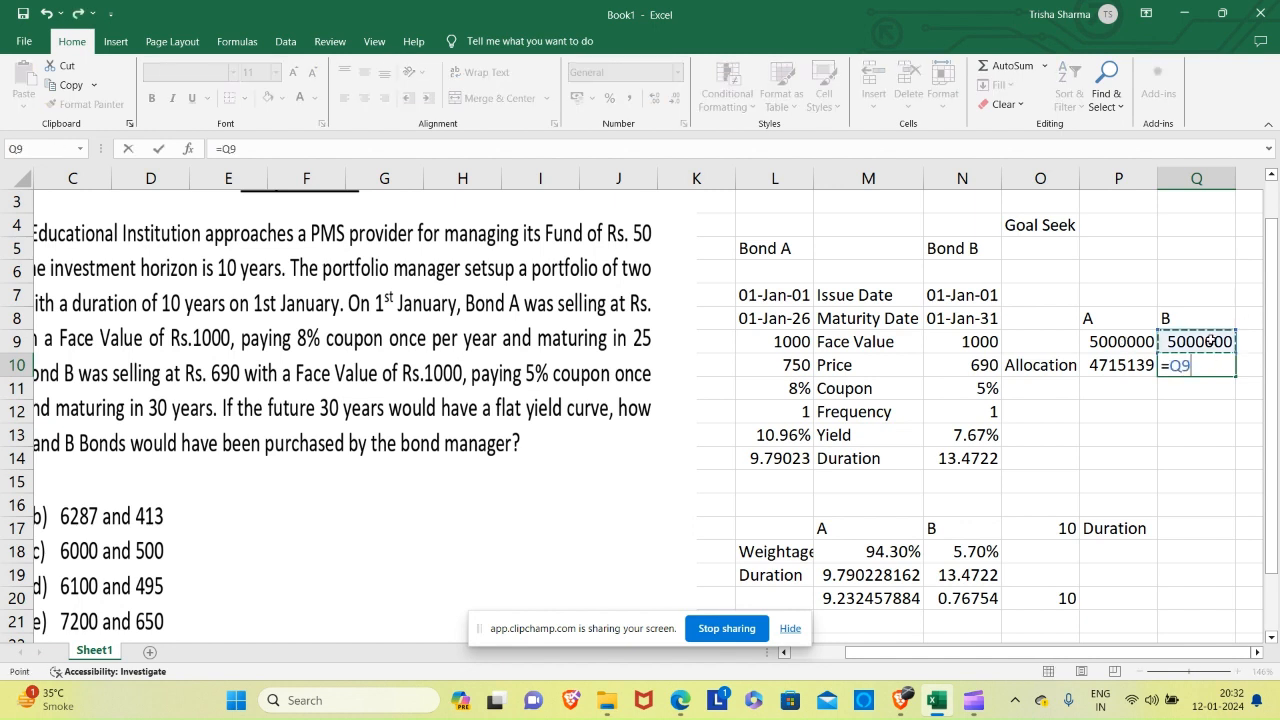
type("*")
left_click(966, 551)
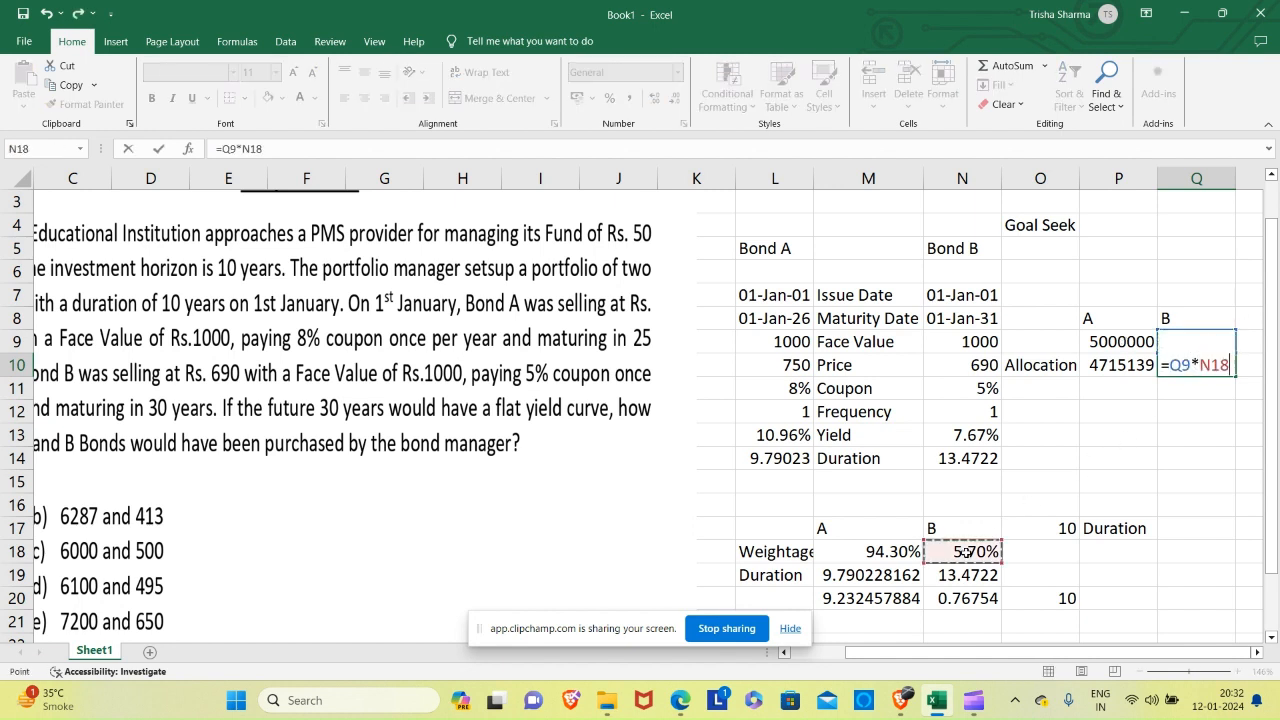
key("Return")
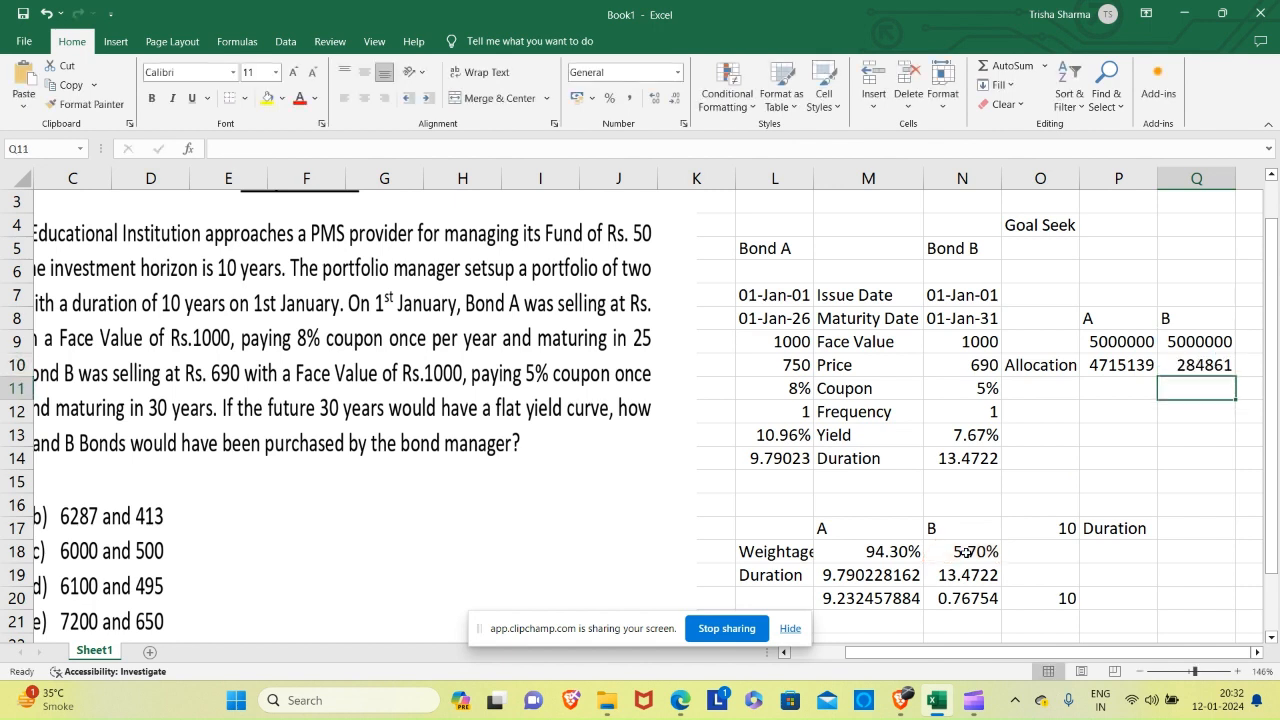
Enter the label No of Bond in O11 and widen column O to fit it.
key("Left")
key("Left")
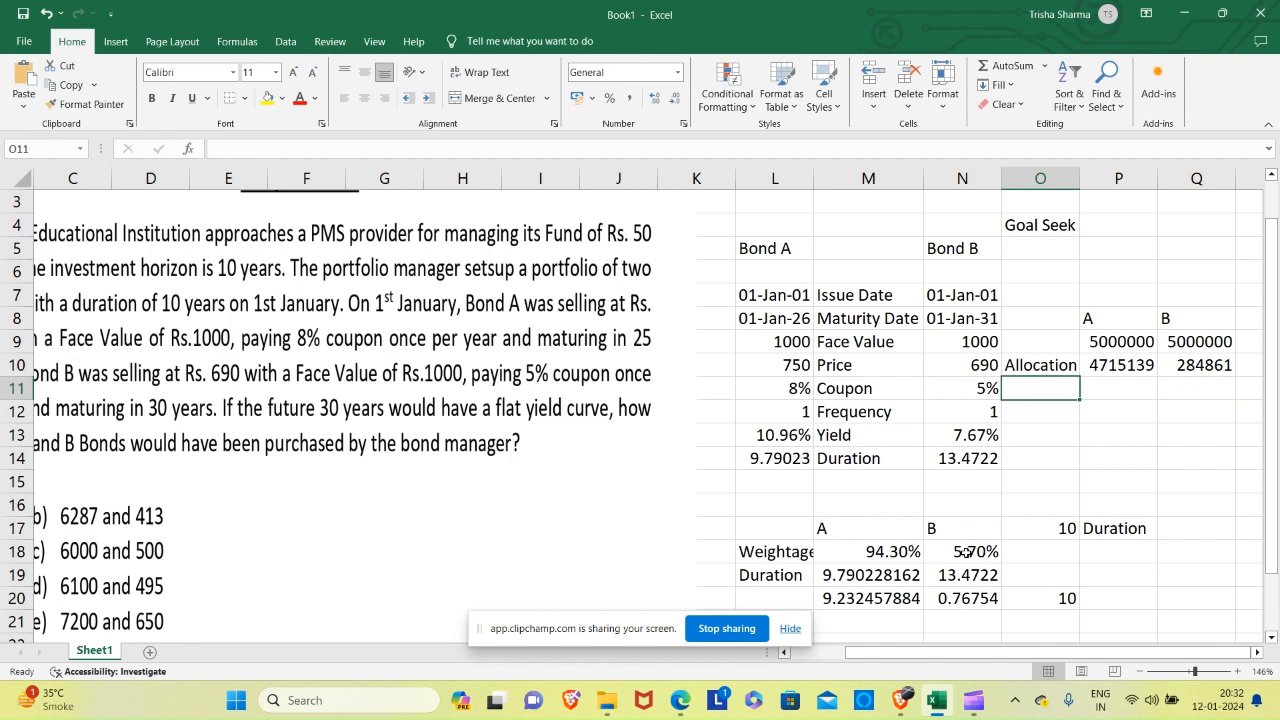
type("n")
key("BackSpace")
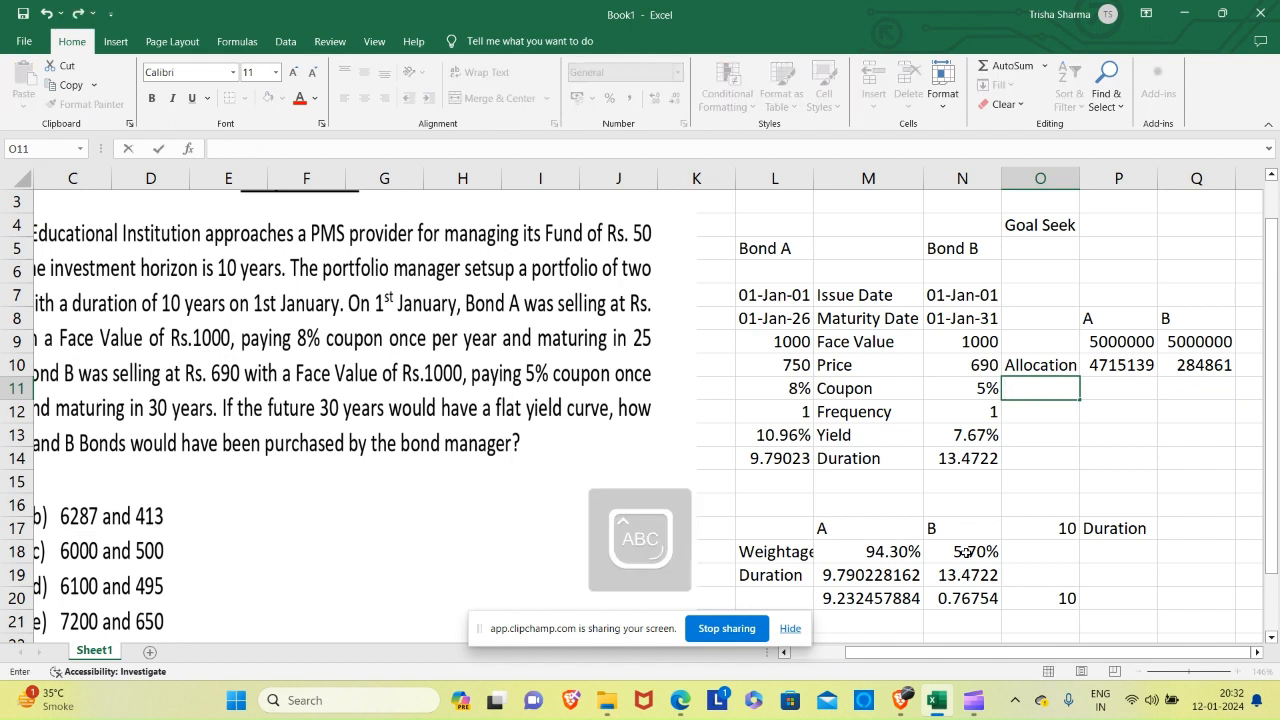
type("No of Bond")
key("Right")
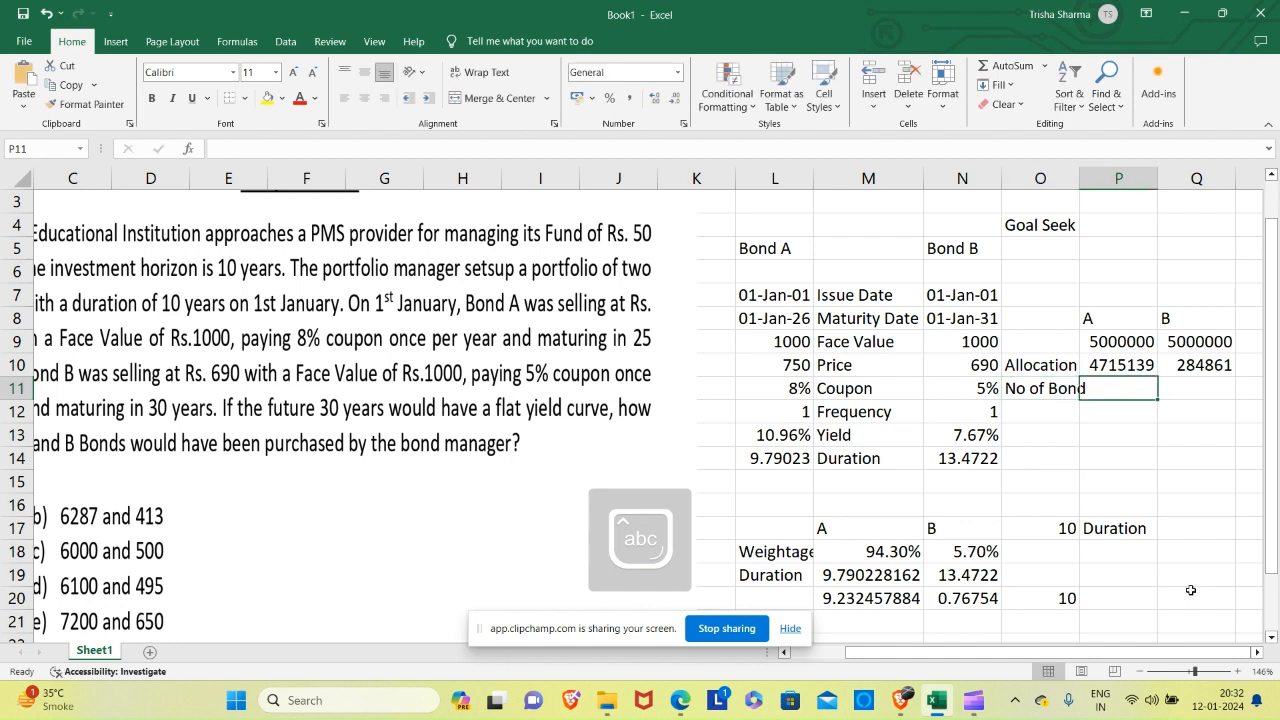
double_click(1080, 186)
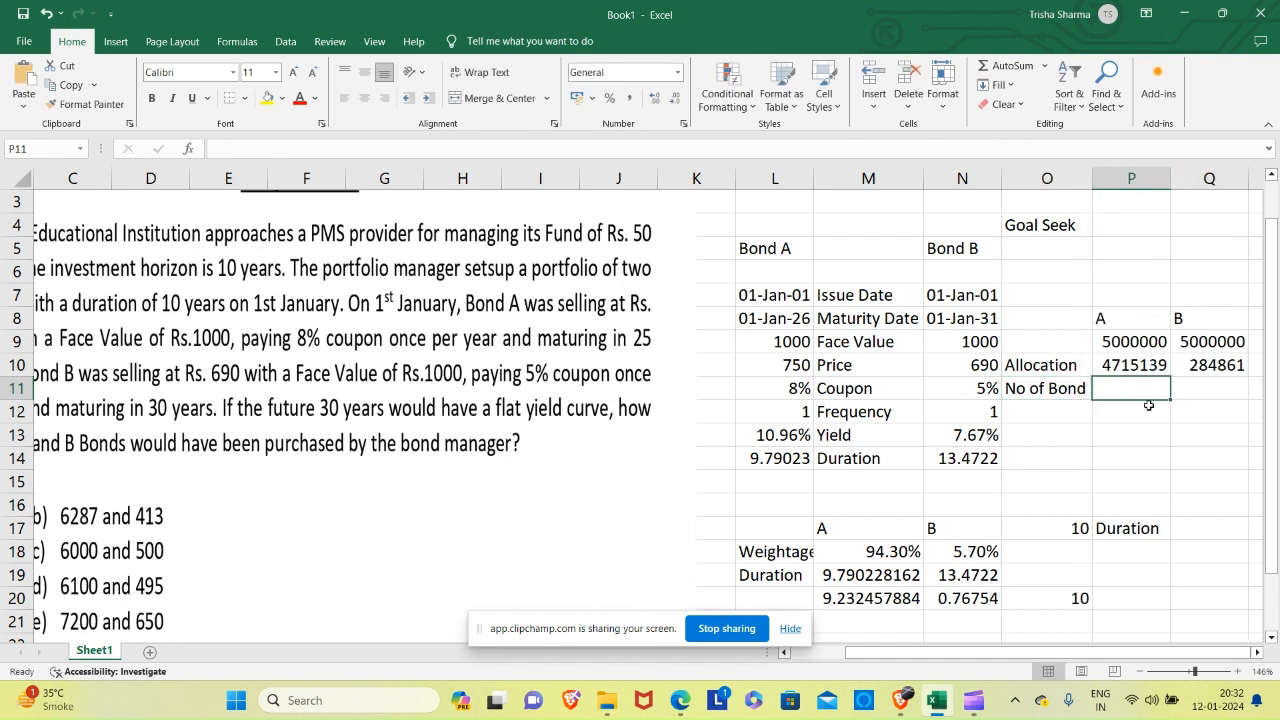
Calculate the number of A bonds in P11 by dividing A's allocation by its price, =P10/L10.
type("=")
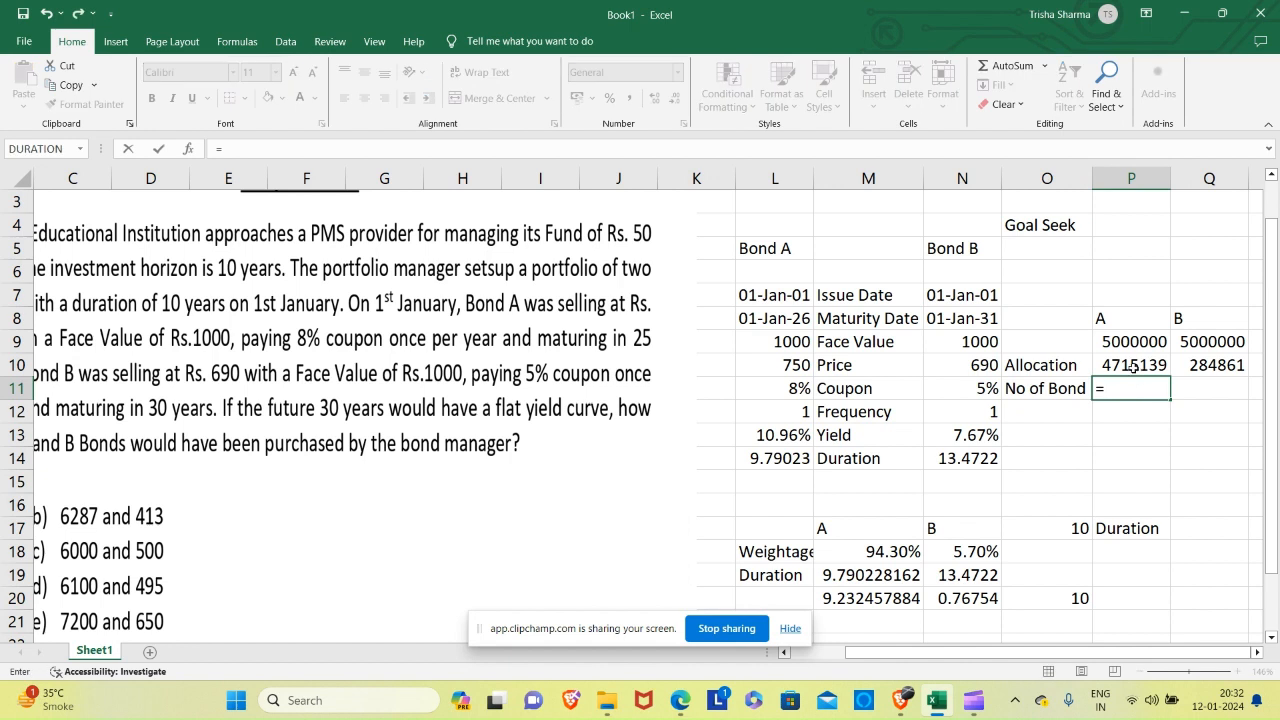
left_click(1136, 370)
type("/")
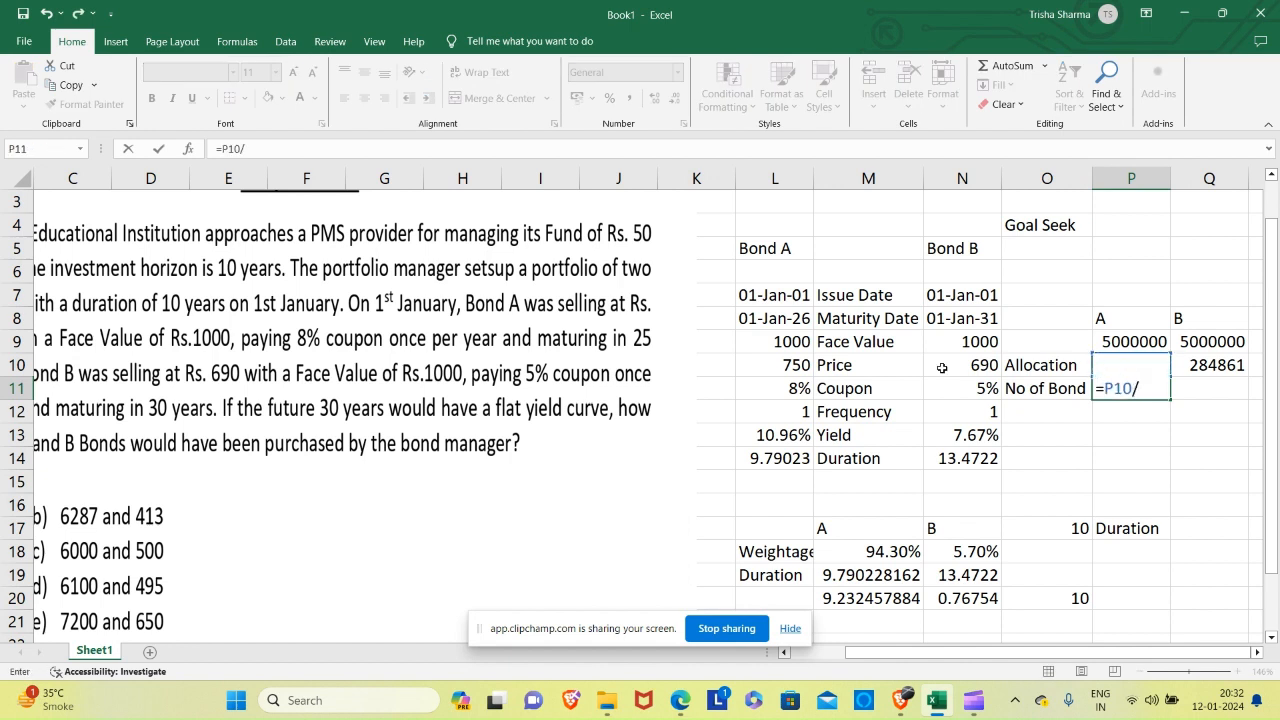
left_click(790, 367)
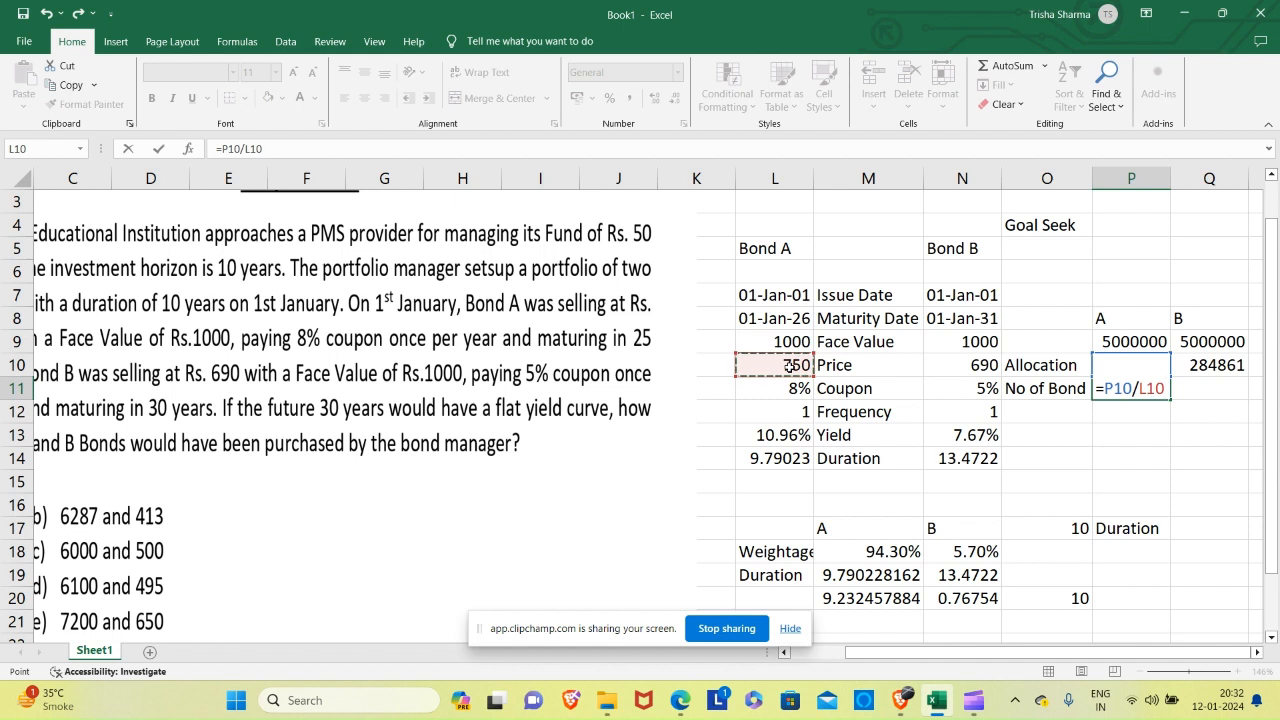
key("ctrl+Return")
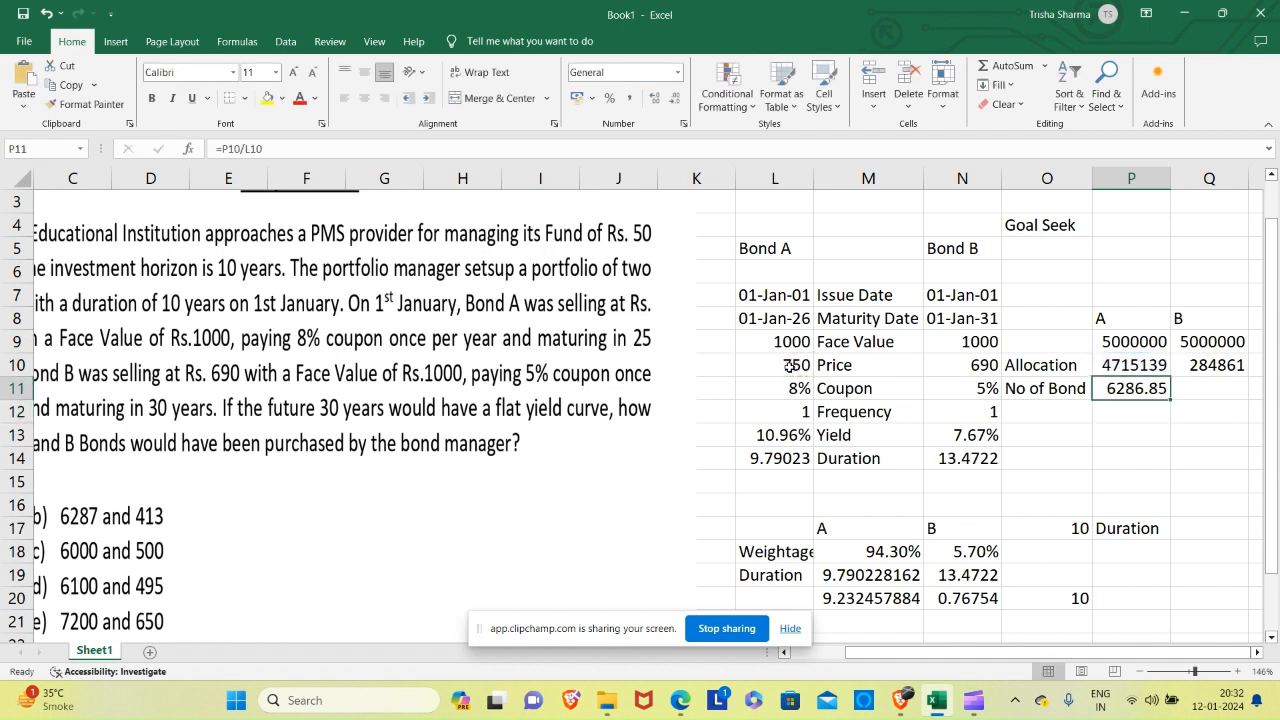
Calculate the number of B bonds in Q11 by dividing B's allocation by its price, =Q10/N10.
key("Right")
type("=")
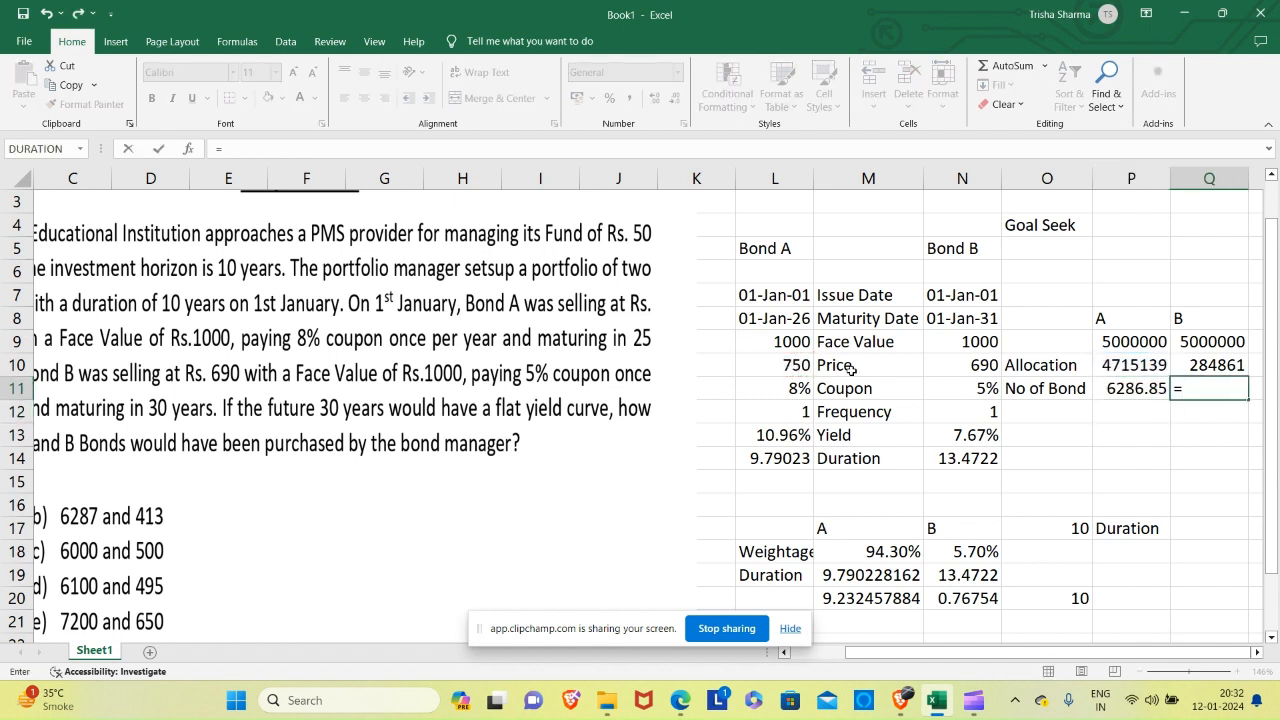
left_click(1196, 365)
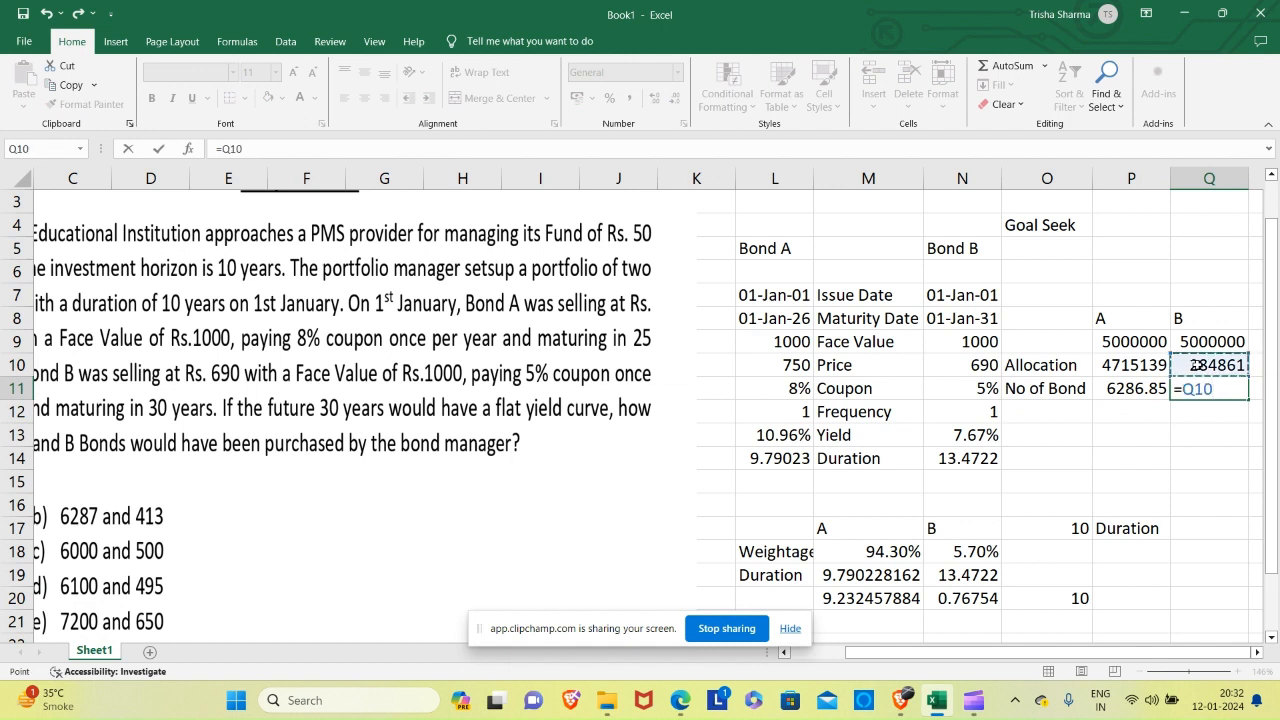
type("/")
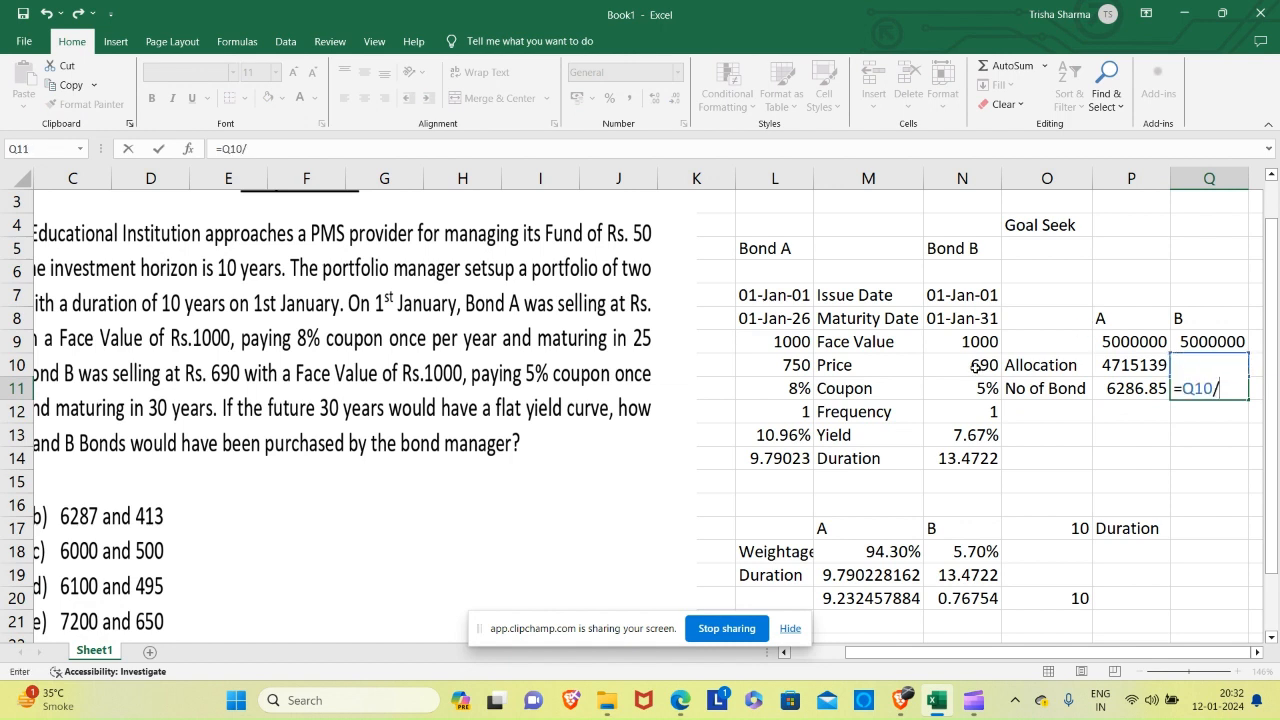
left_click(975, 367)
key("Return")
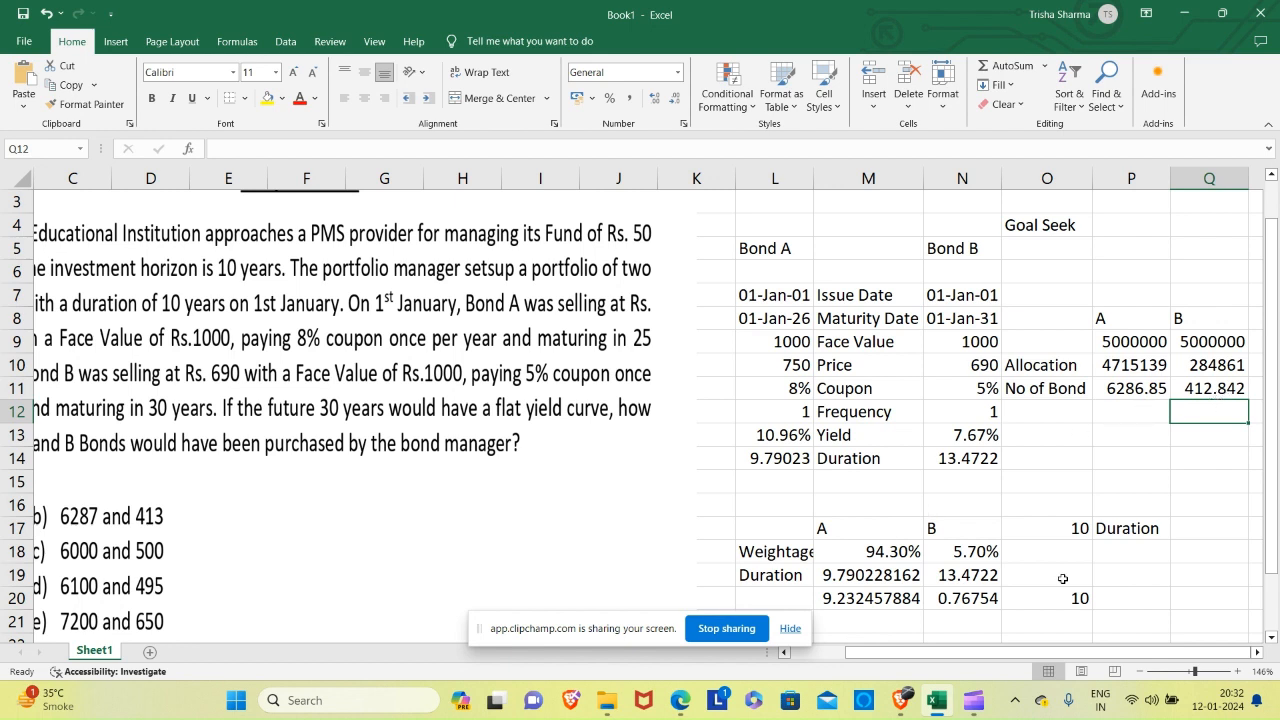
left_click_drag(949, 654, 915, 654)
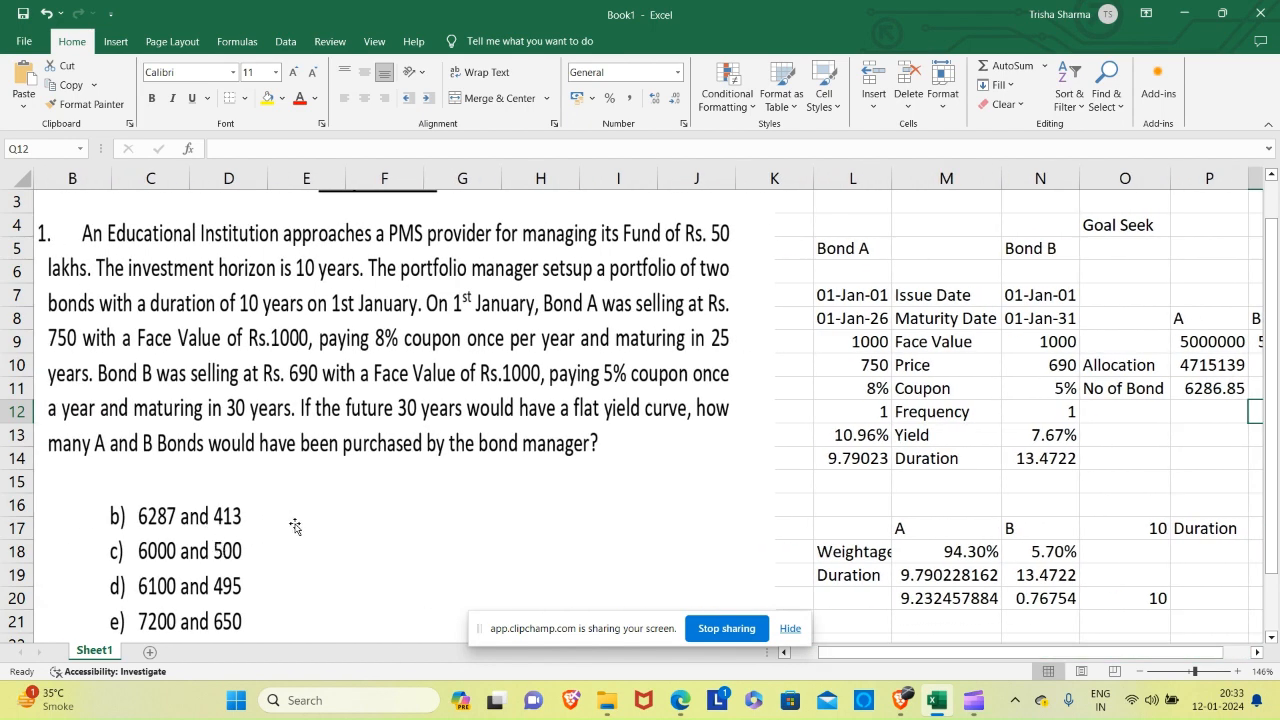
left_click(1257, 652)
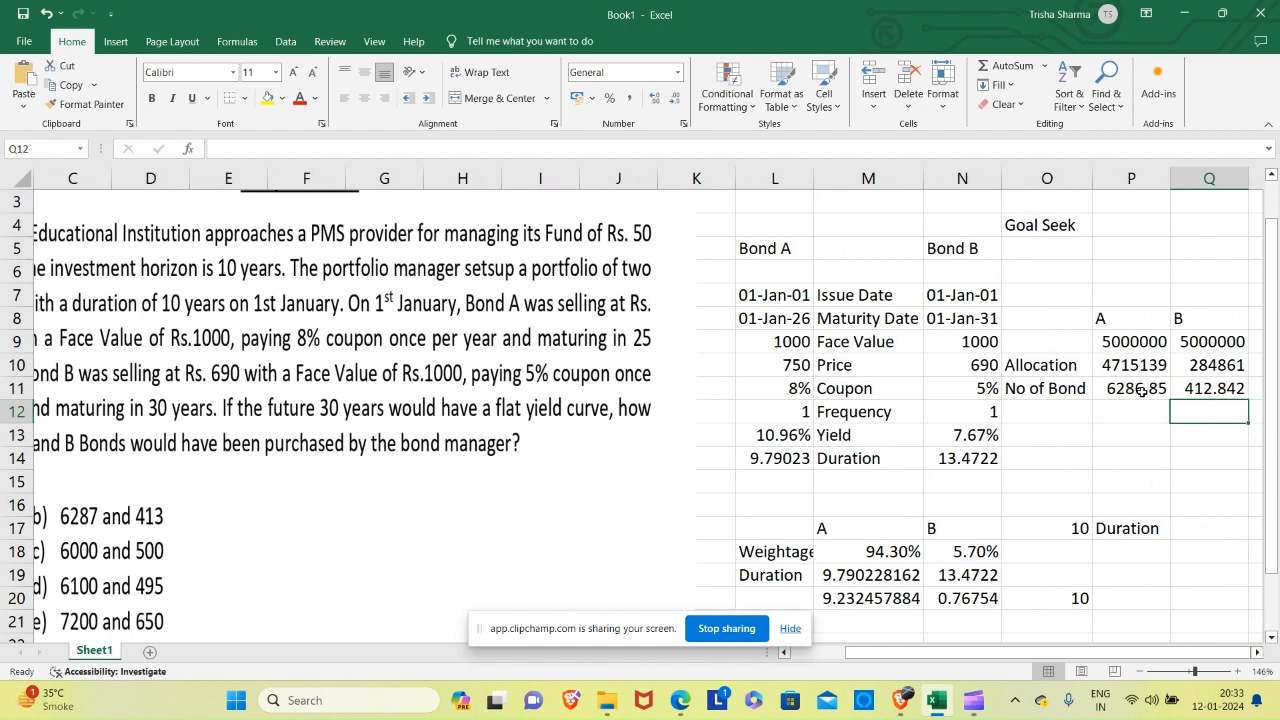